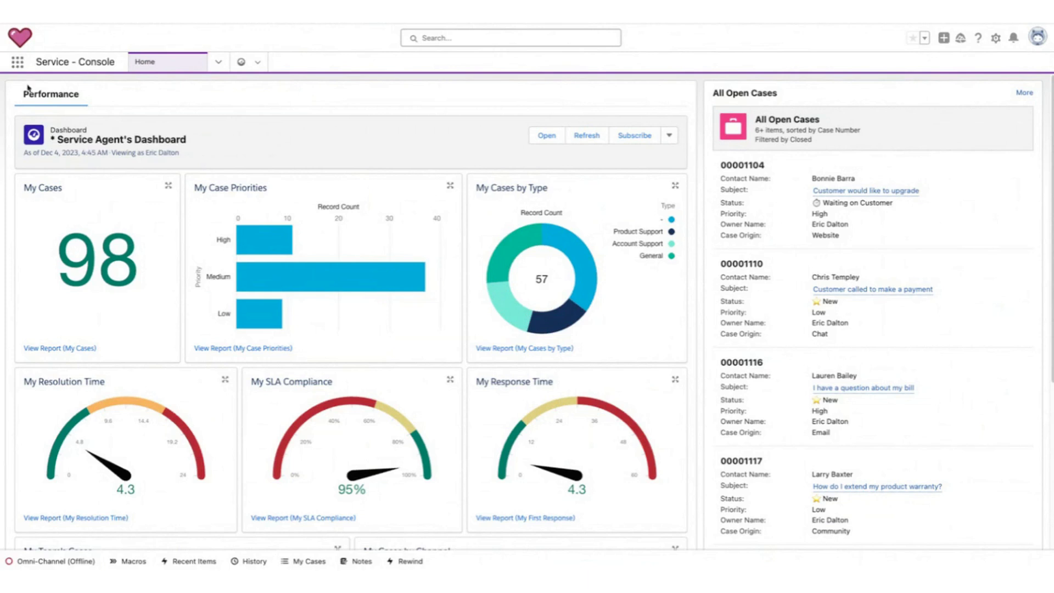
Open the App Launcher to view the available apps, then dismiss it.
mouse_move(22, 73)
left_mouse_down()
mouse_move(55, 56)
mouse_move(68, 89)
left_mouse_up()
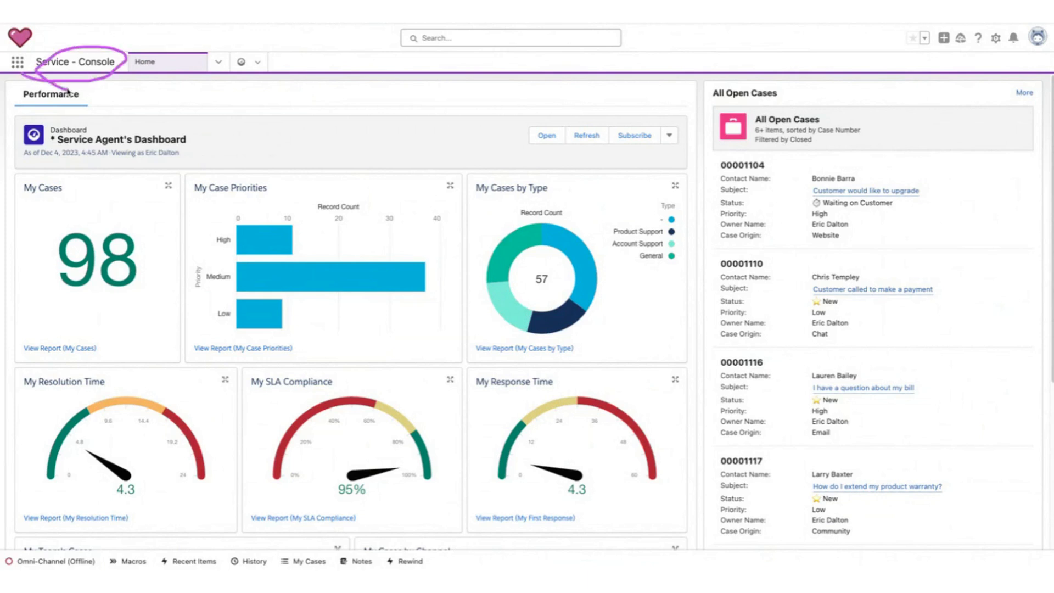
left_click_drag(181, 48, 164, 93)
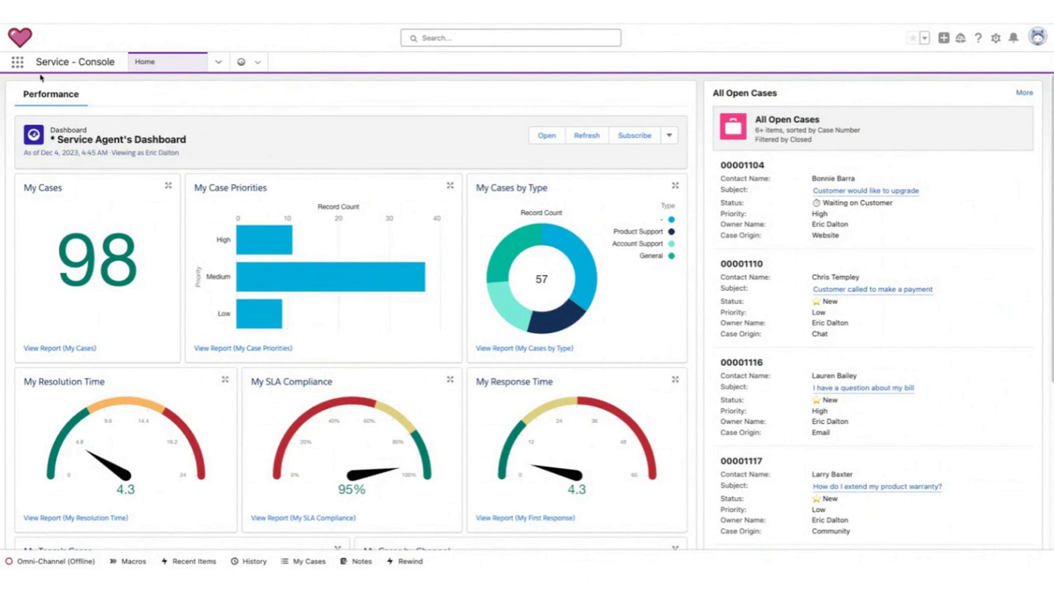
left_click(18, 62)
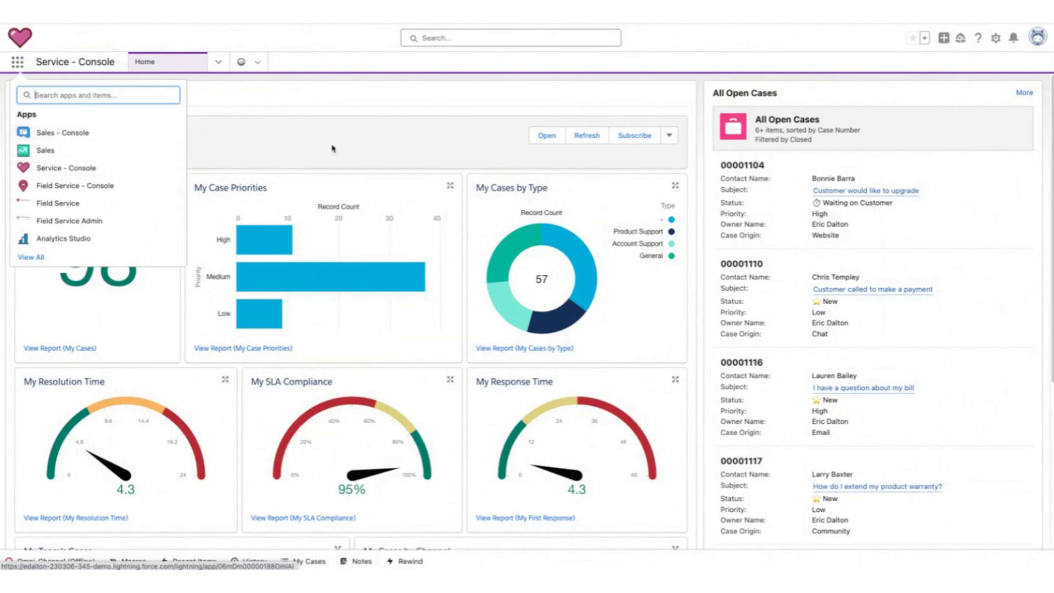
key("Escape")
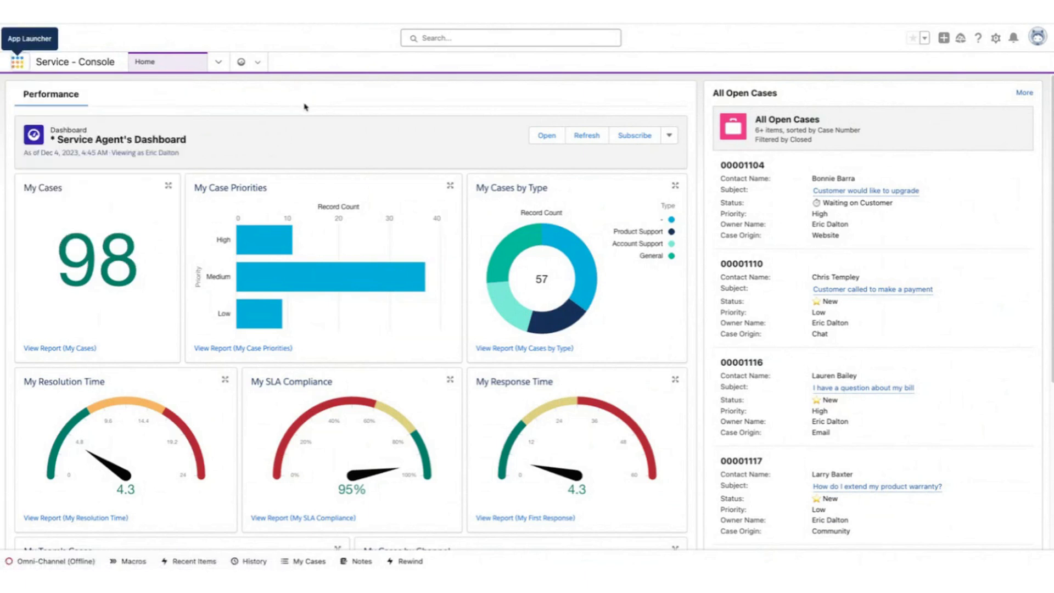
left_click(305, 107)
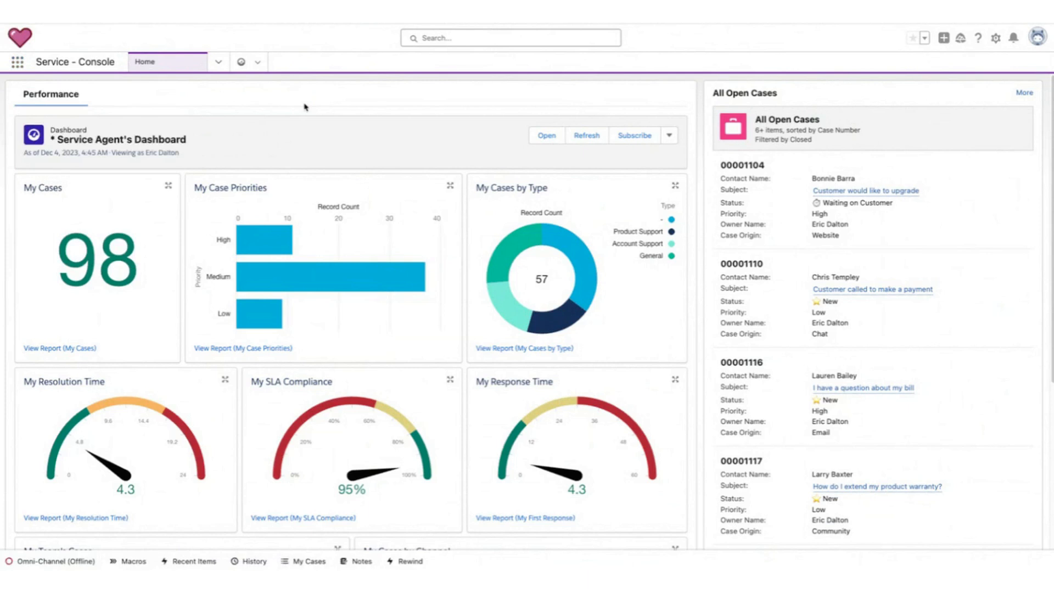
Scroll through the Service Agent's Dashboard to review its case performance charts.
scroll(379, 82, "down", 1)
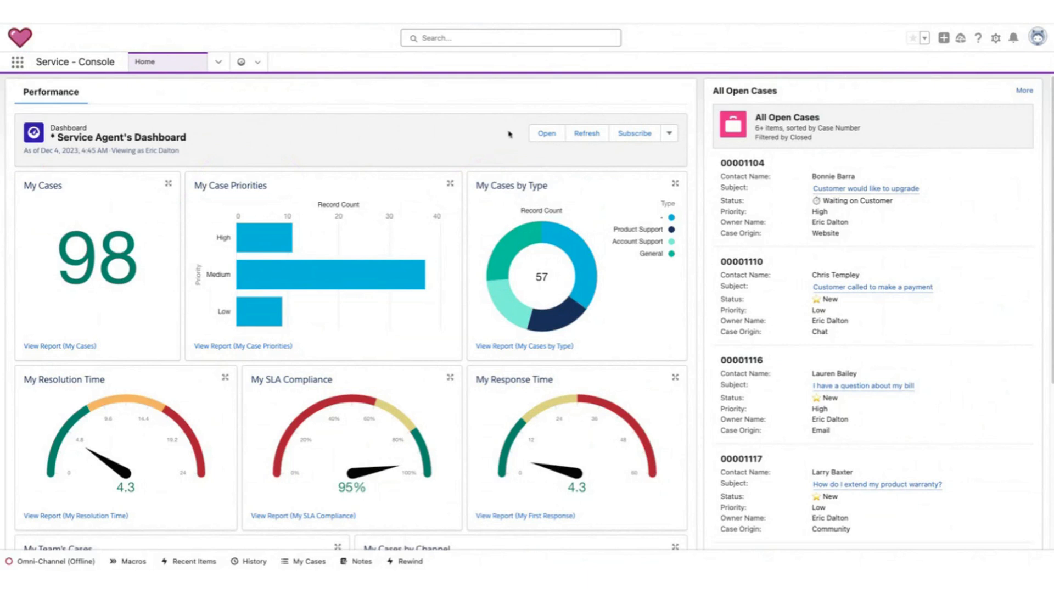
scroll(473, 149, "down", 2)
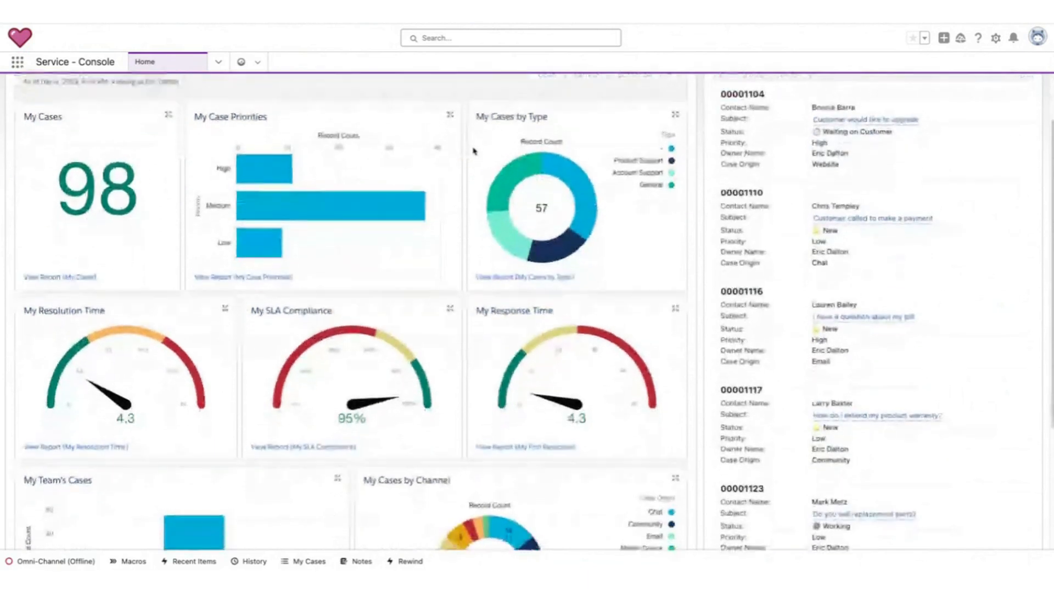
mouse_move(16, 132)
left_mouse_down()
mouse_move(69, 110)
mouse_move(66, 133)
left_mouse_up()
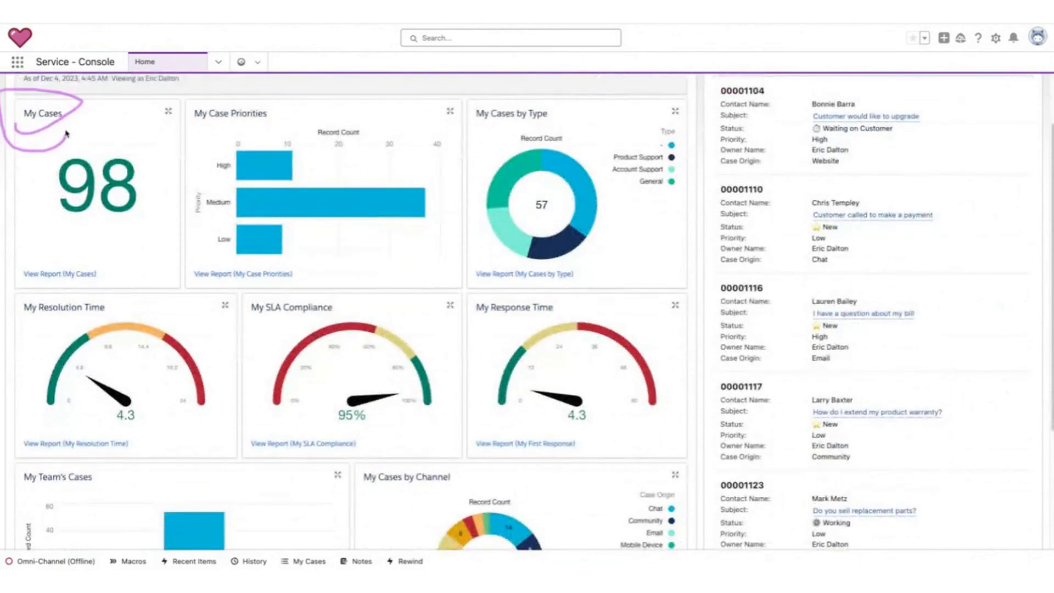
scroll(211, 183, "down", 4)
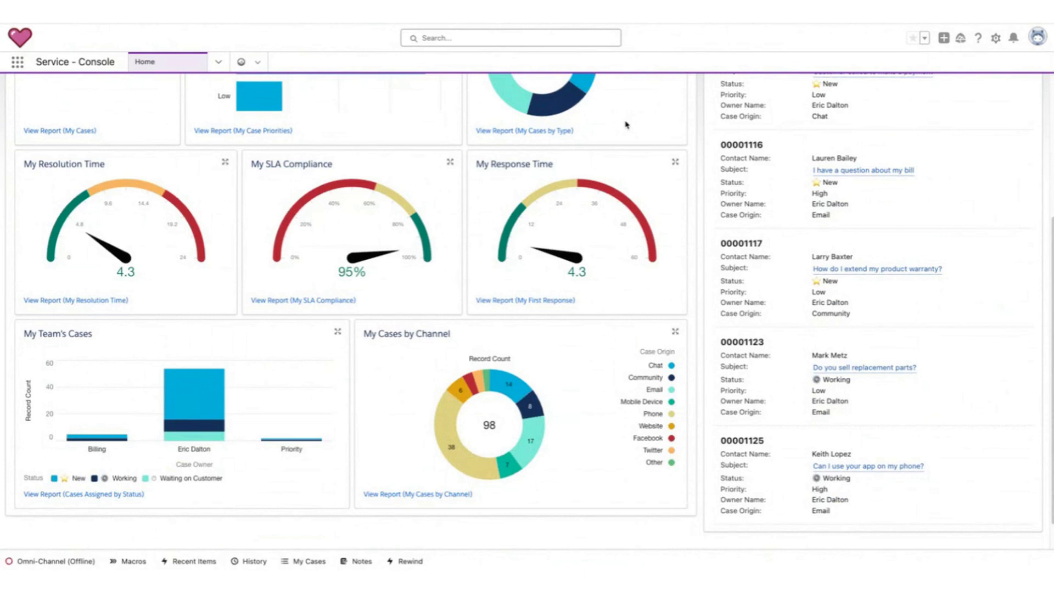
mouse_move(17, 178)
left_mouse_down()
mouse_move(148, 172)
mouse_move(29, 185)
left_mouse_up()
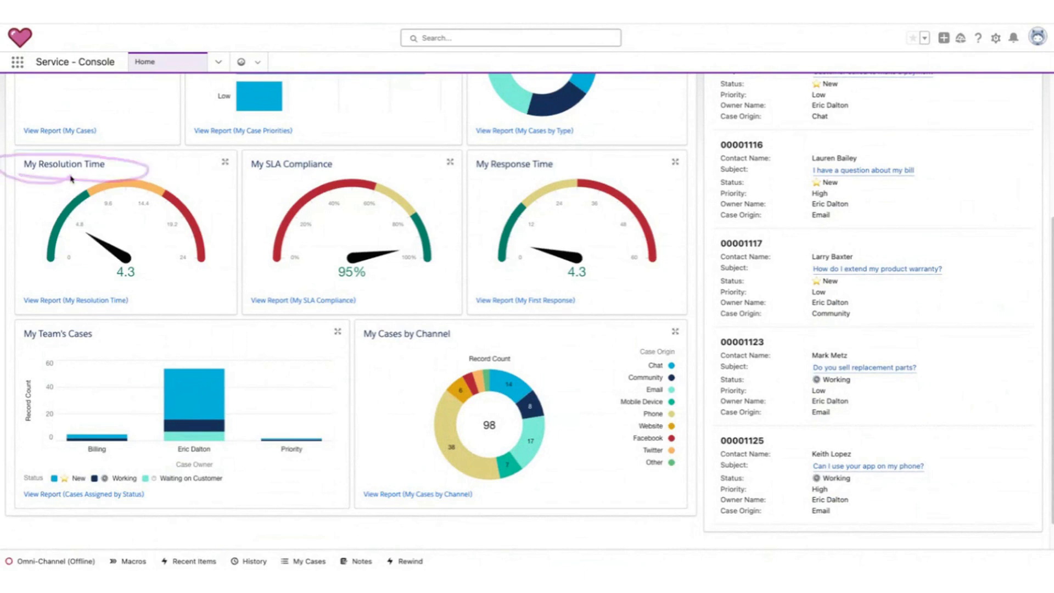
mouse_move(229, 174)
left_mouse_down()
mouse_move(202, 165)
mouse_move(273, 179)
left_mouse_up()
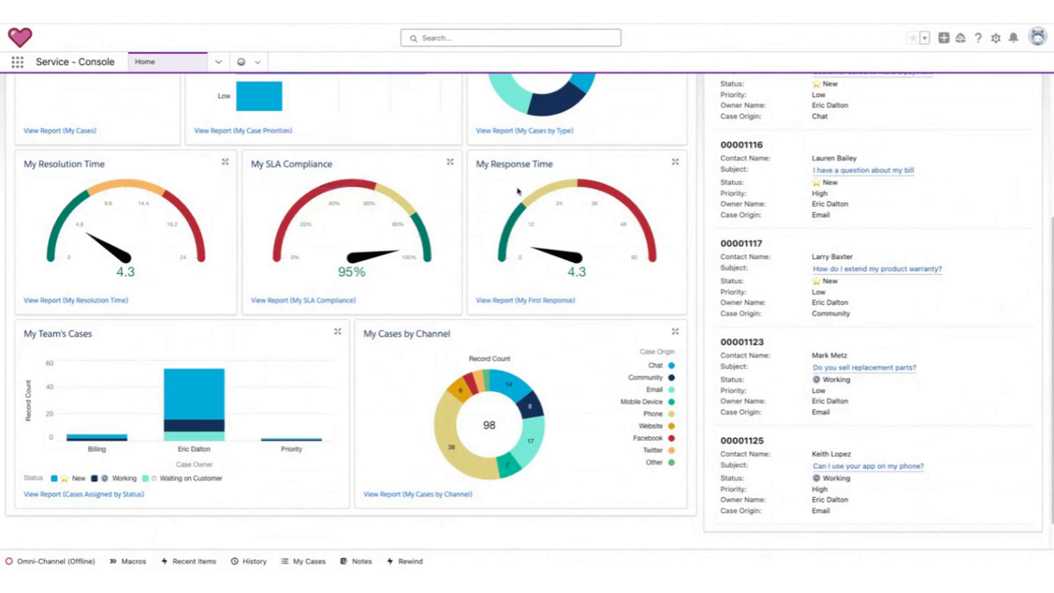
mouse_move(457, 182)
left_mouse_down()
mouse_move(432, 172)
mouse_move(511, 187)
left_mouse_up()
mouse_move(89, 329)
left_mouse_down()
mouse_move(26, 328)
mouse_move(88, 332)
left_mouse_up()
mouse_move(26, 470)
left_mouse_down()
mouse_move(2, 391)
mouse_move(35, 456)
left_mouse_up()
mouse_move(350, 345)
left_mouse_down()
mouse_move(316, 334)
mouse_move(365, 380)
left_mouse_up()
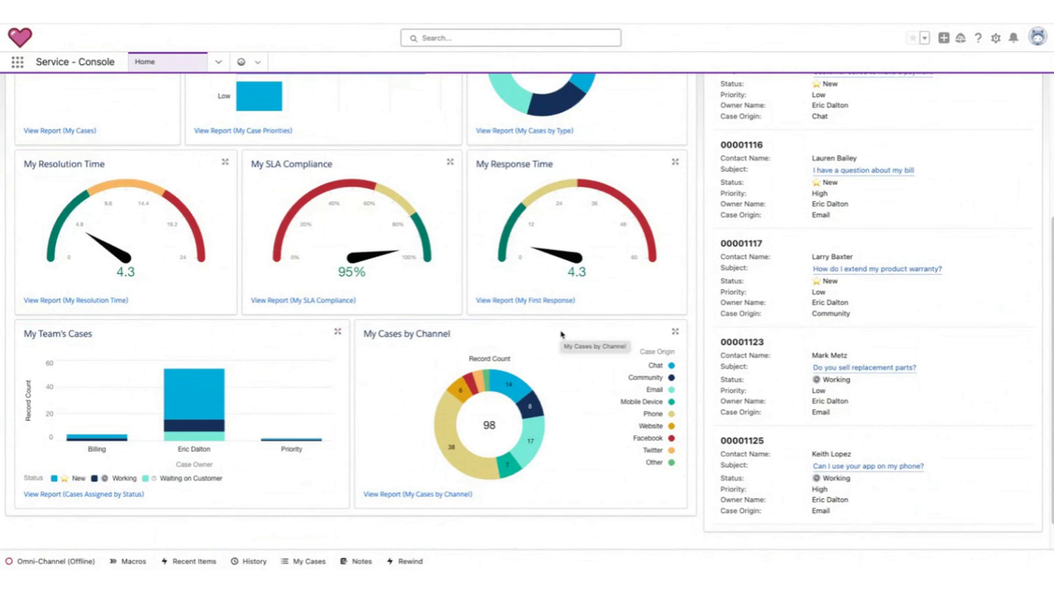
mouse_move(694, 357)
left_mouse_down()
mouse_move(730, 467)
mouse_move(619, 349)
left_mouse_up()
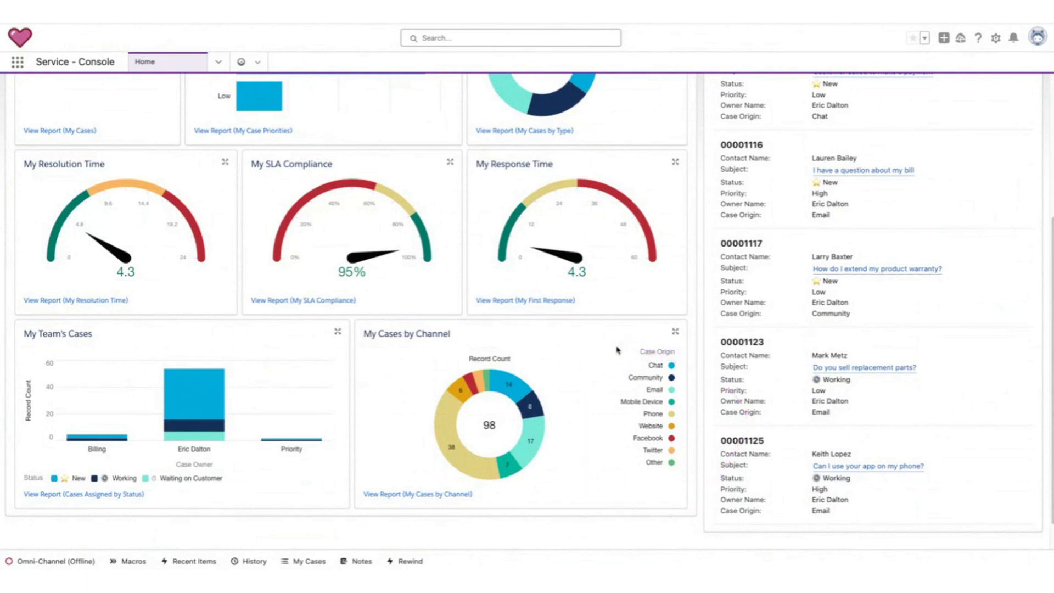
scroll(618, 350, "up", 5)
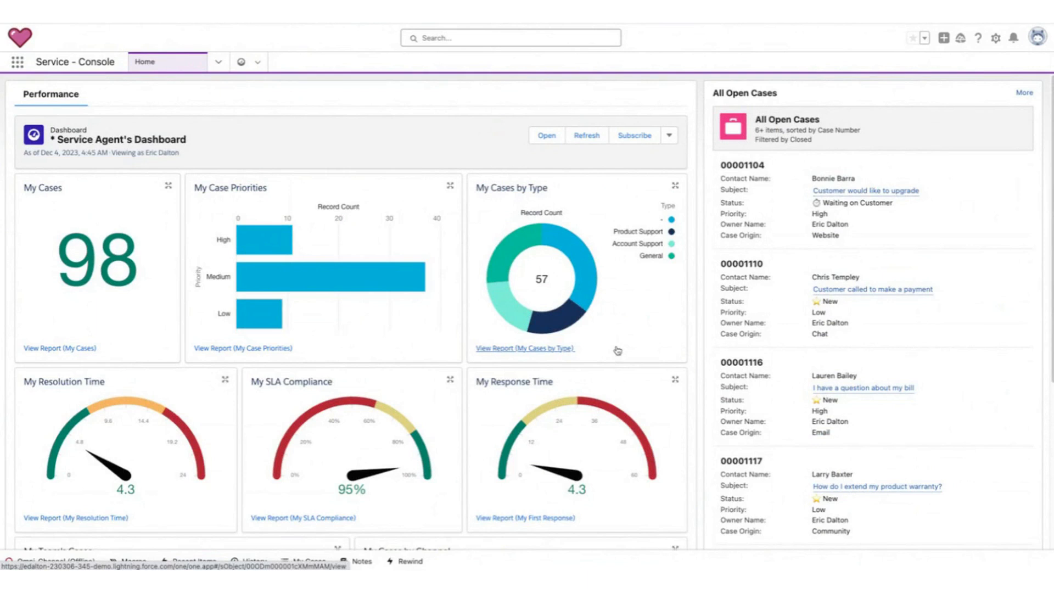
mouse_move(802, 82)
left_mouse_down()
mouse_move(829, 156)
mouse_move(786, 96)
left_mouse_up()
key("Escape")
scroll(855, 278, "down", 5)
scroll(873, 285, "up", 5)
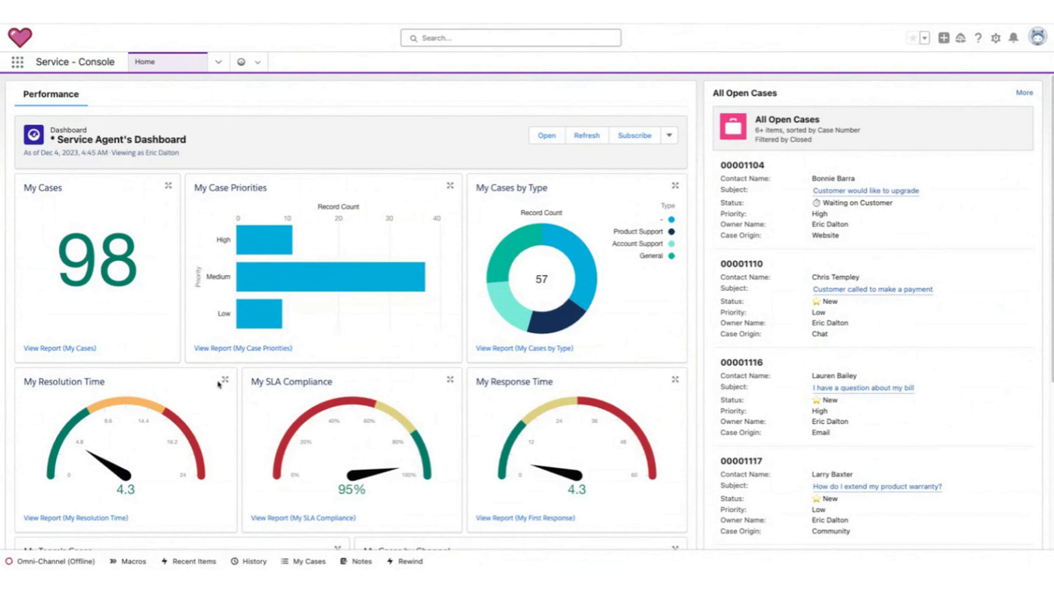
mouse_move(104, 529)
left_mouse_down()
mouse_move(129, 540)
mouse_move(48, 532)
left_mouse_up()
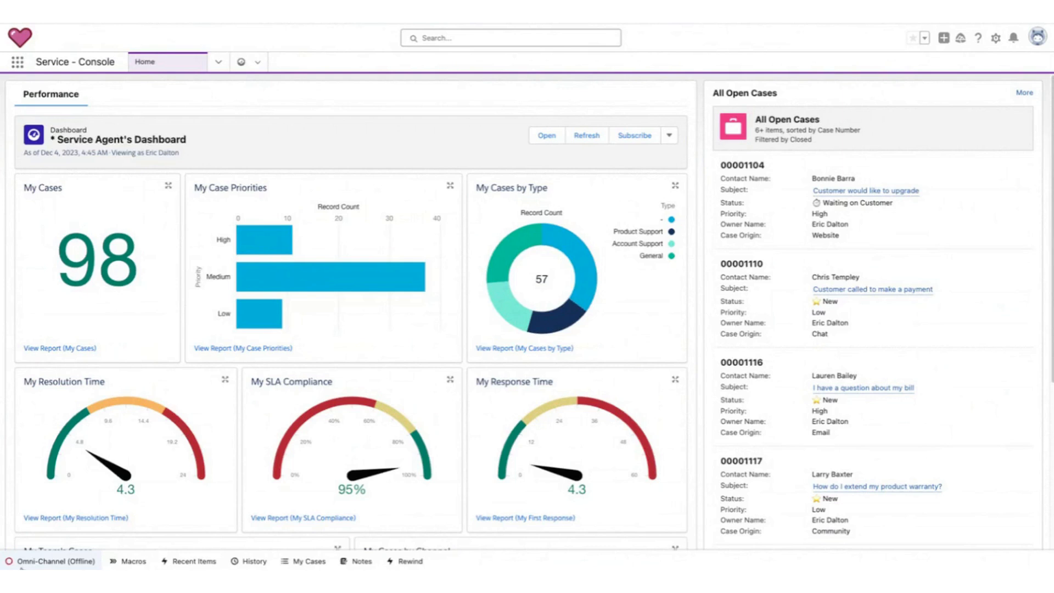
Open the Omni-Channel widget and set the agent status to All - Available.
left_click(22, 568)
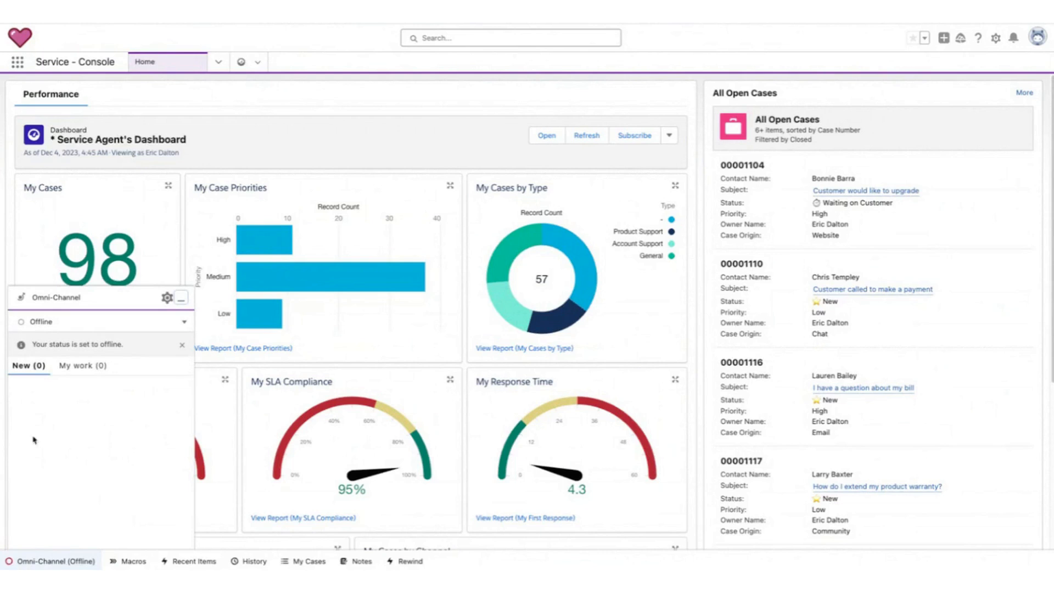
left_click(186, 323)
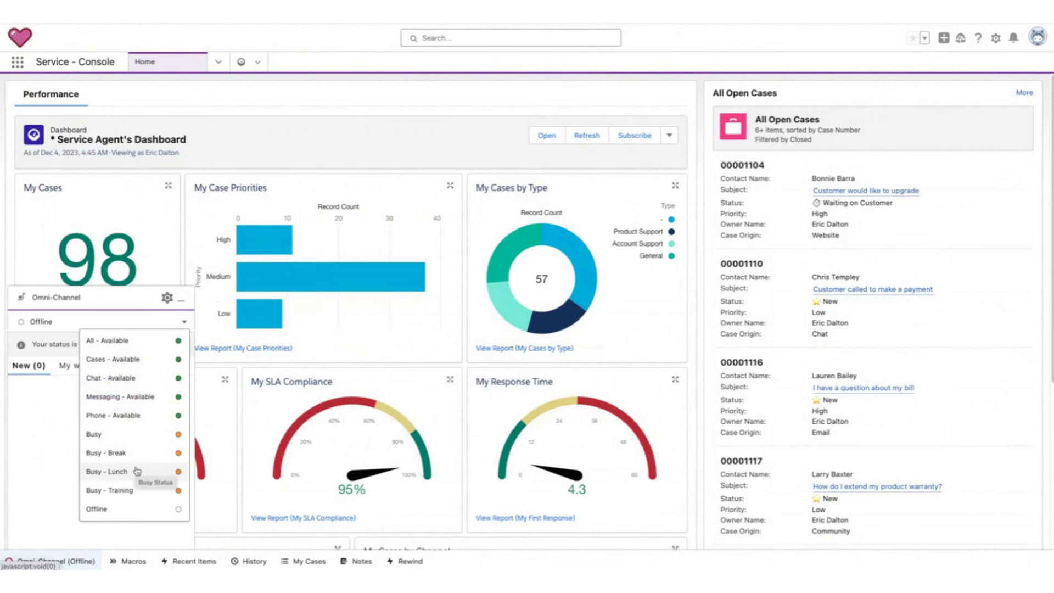
left_click(156, 511)
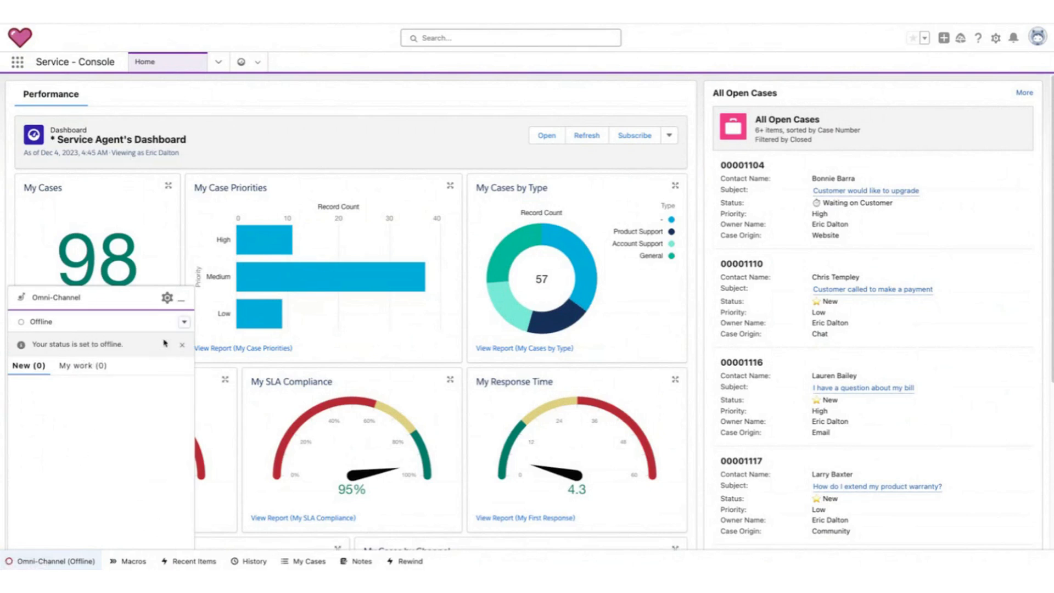
left_click(181, 325)
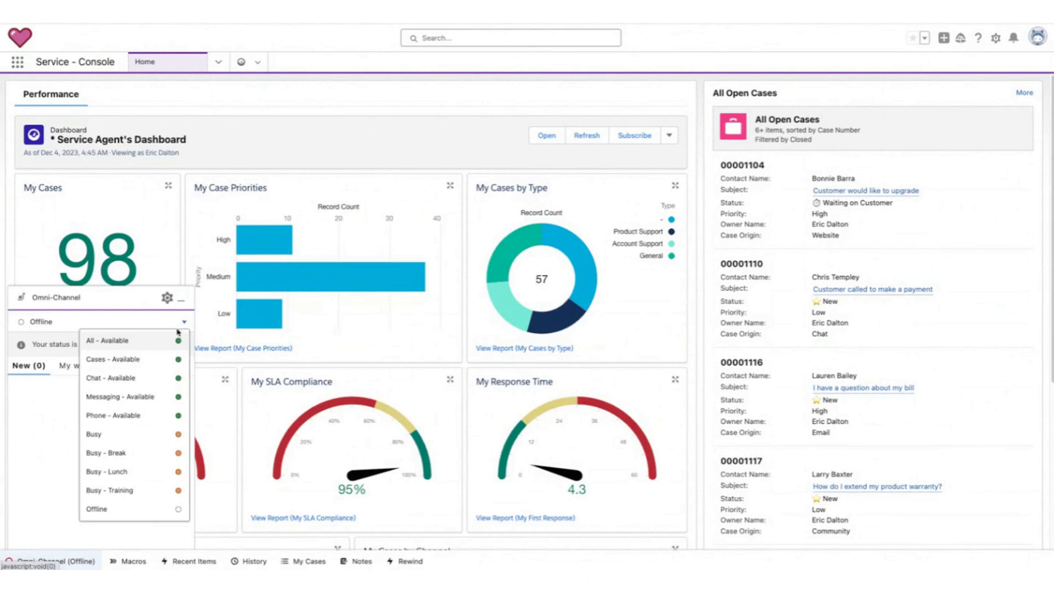
left_click(126, 344)
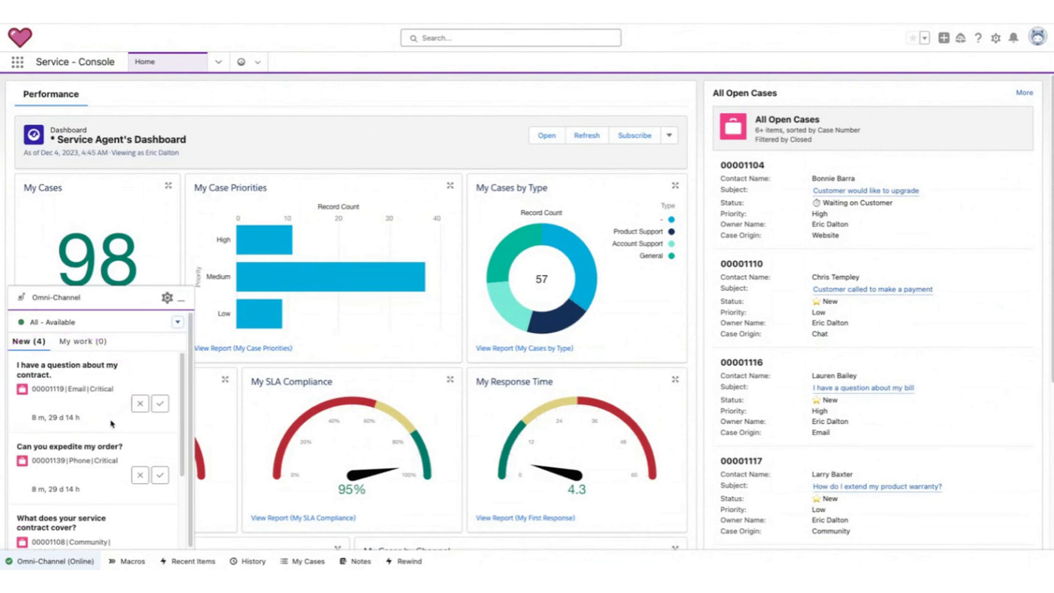
Open the full All Open Cases list view from the home page.
scroll(111, 424, "down", 3)
scroll(122, 414, "up", 3)
left_click(1023, 95)
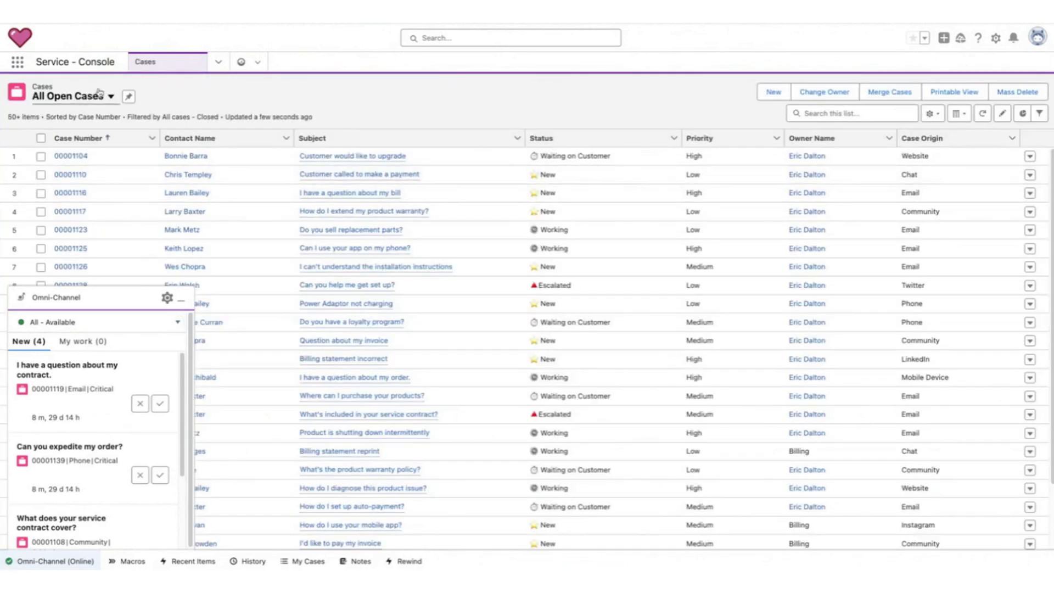
Navigate to Accounts and open the Accusage, Inc. account record.
left_click(217, 62)
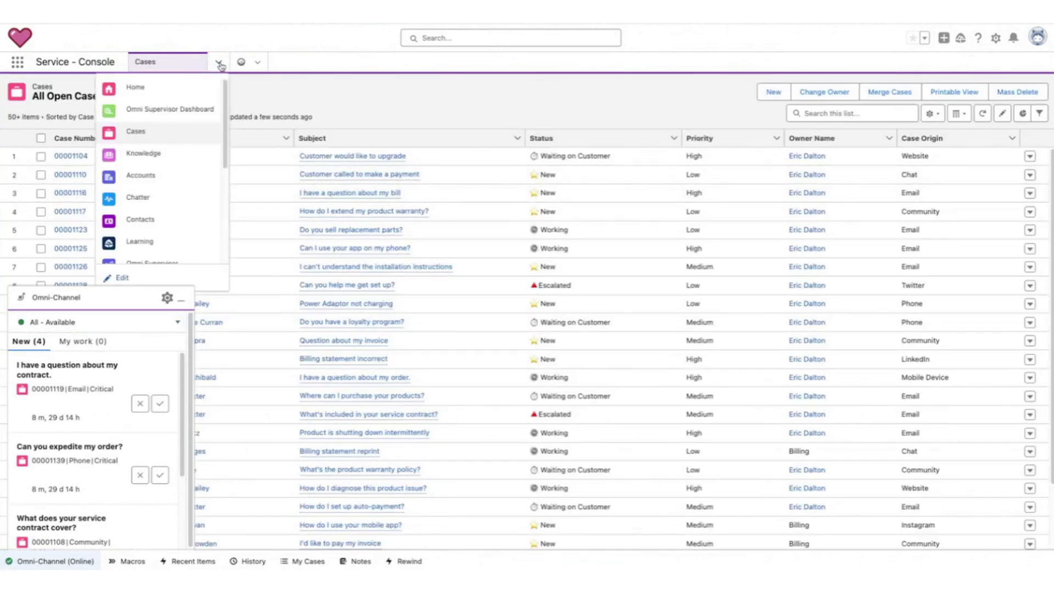
left_click(178, 181)
left_click(68, 157)
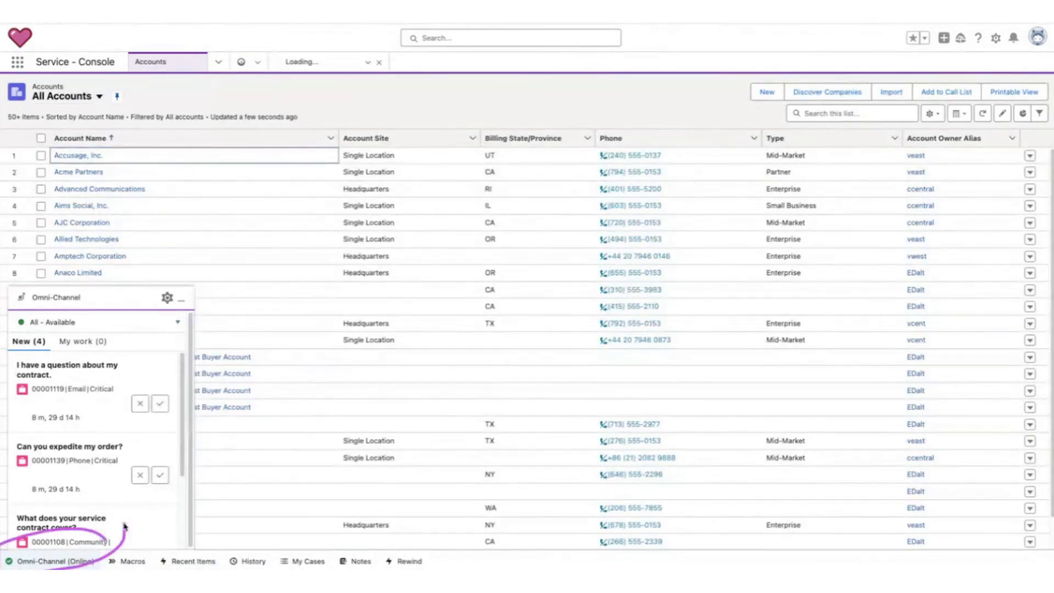
left_click(181, 299)
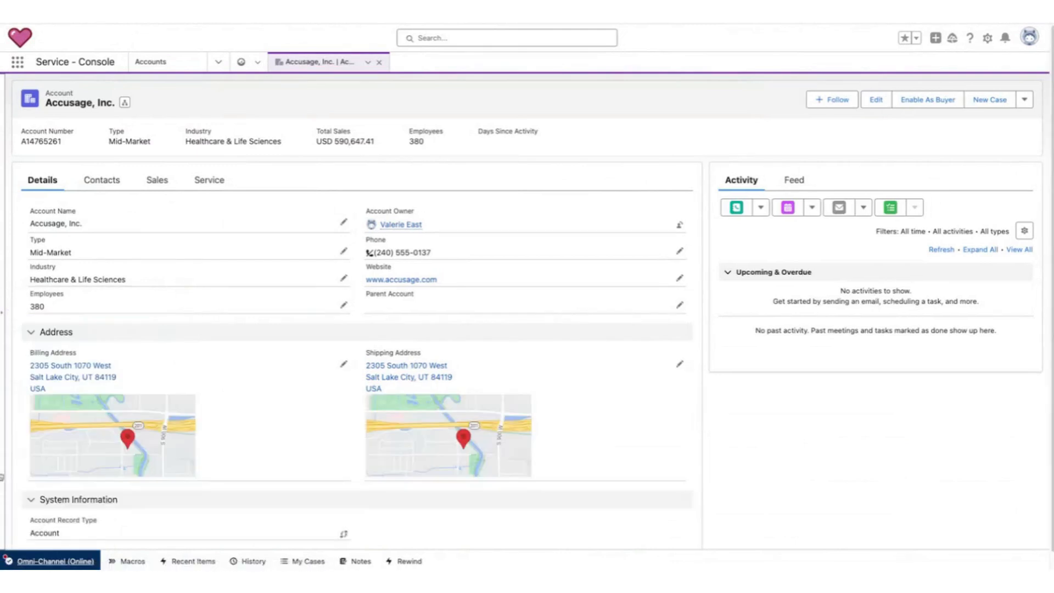
left_click(81, 563)
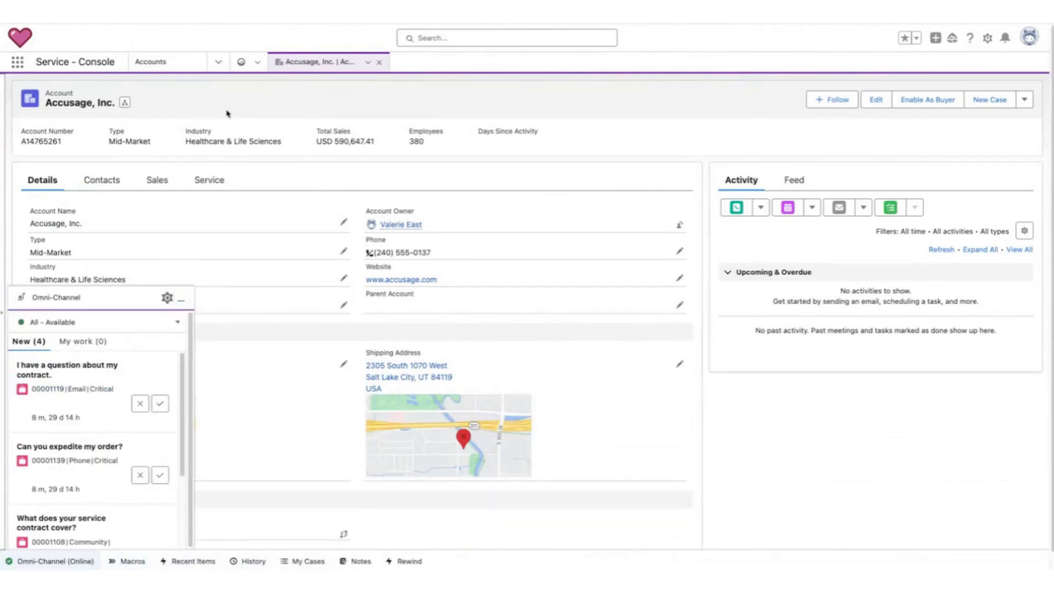
Return to the Home page and close the Accusage, Inc. account tab.
left_click(219, 62)
left_click(187, 88)
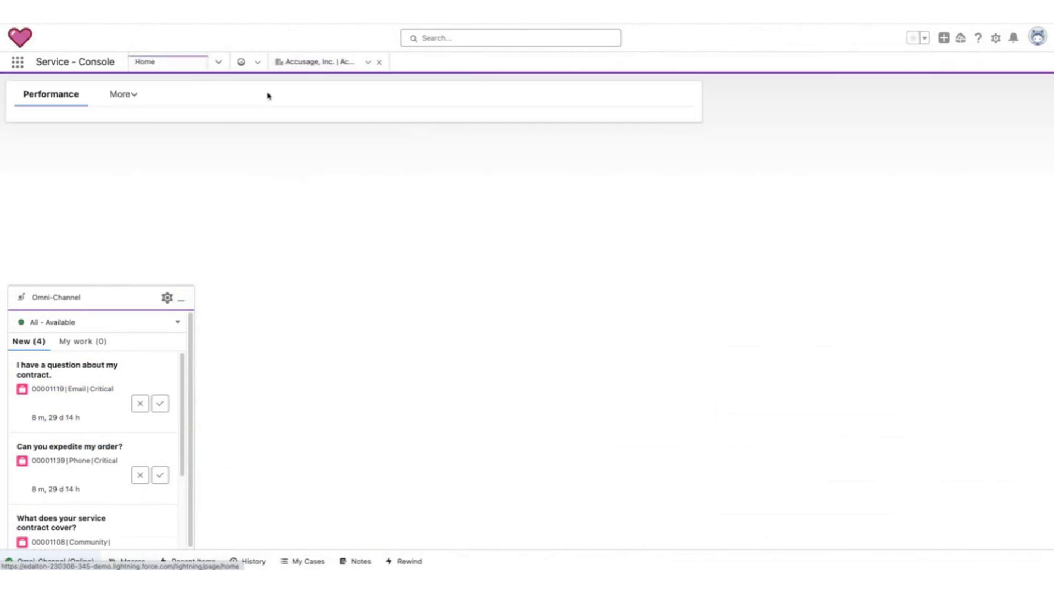
left_click(379, 63)
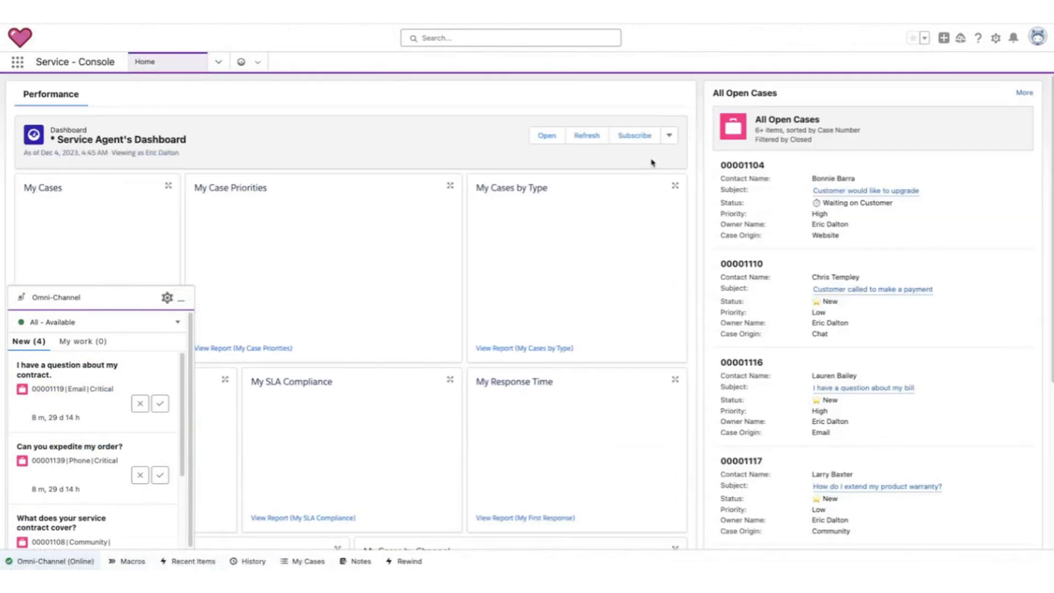
Accept the 'I have a question about my contract.' work item in Omni-Channel instead of declining it.
left_click(140, 405)
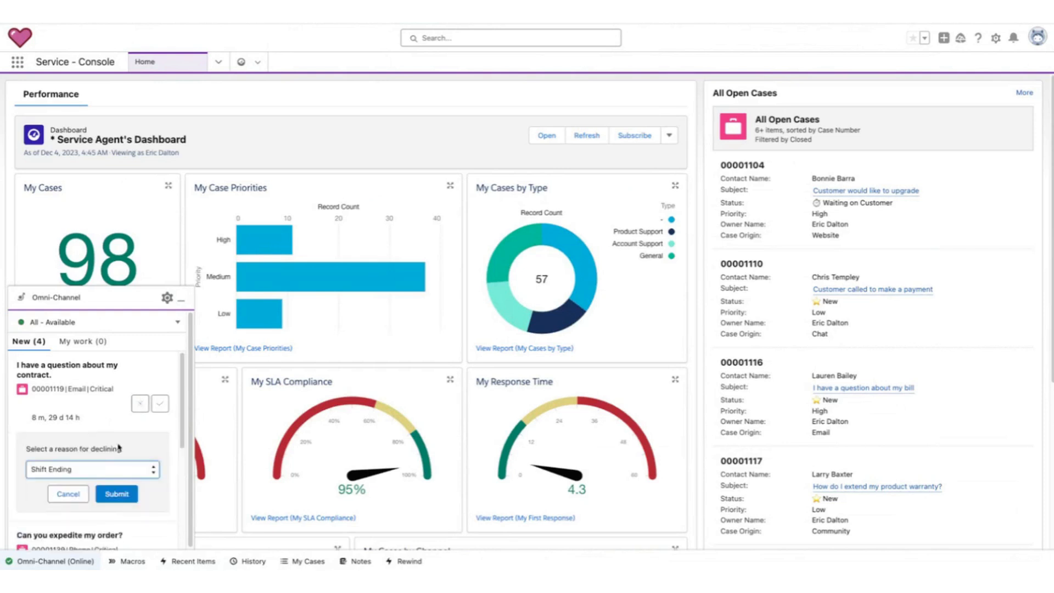
left_click(74, 496)
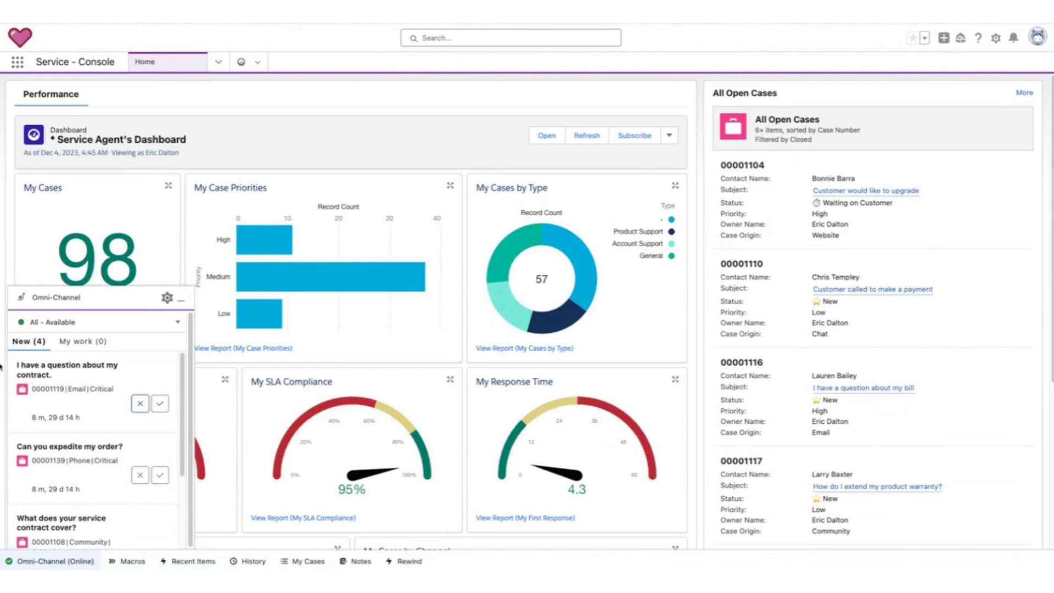
mouse_move(52, 391)
left_mouse_down()
mouse_move(85, 400)
mouse_move(92, 383)
mouse_move(16, 396)
mouse_move(74, 399)
left_mouse_up()
mouse_move(22, 396)
left_mouse_down()
mouse_move(80, 399)
mouse_move(82, 408)
mouse_move(16, 416)
mouse_move(32, 432)
mouse_move(90, 430)
mouse_move(92, 416)
left_mouse_up()
left_click(161, 407)
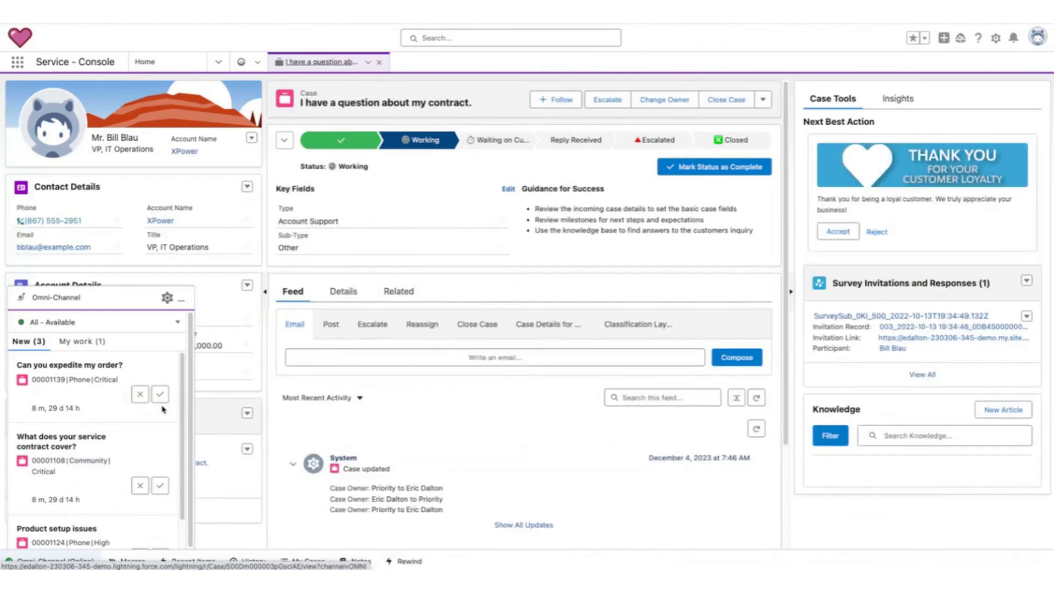
Minimize the Omni-Channel widget and open the case's Details tab.
left_click(183, 299)
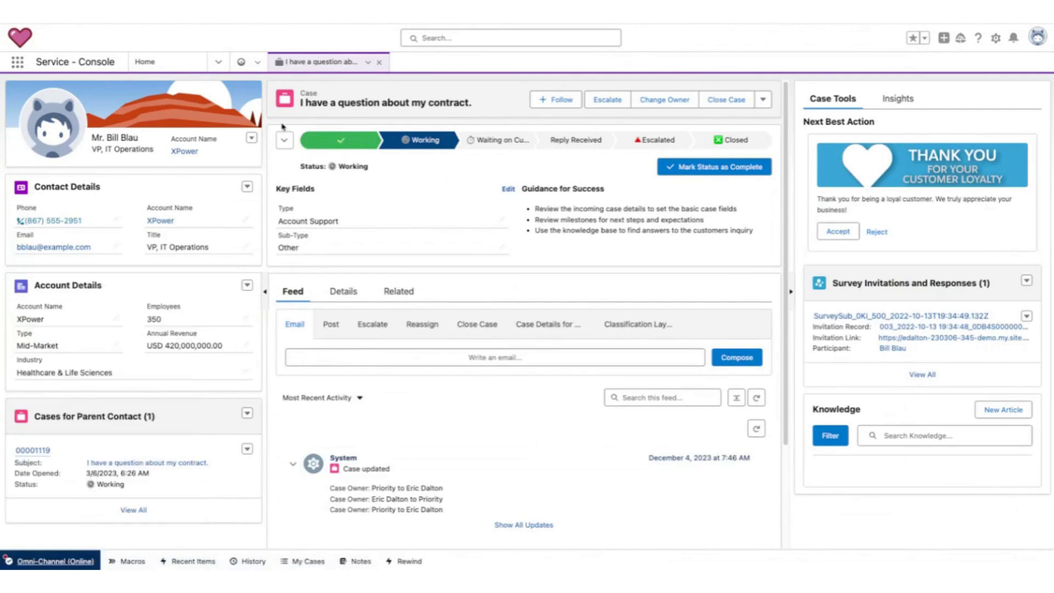
mouse_move(293, 117)
left_mouse_down()
mouse_move(468, 90)
mouse_move(231, 116)
left_mouse_up()
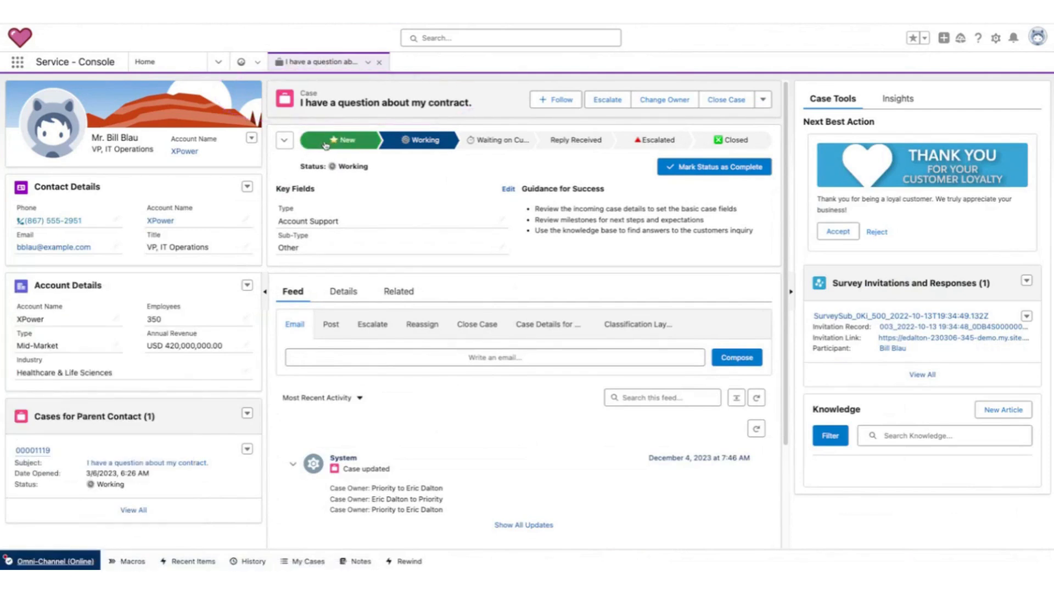
mouse_move(371, 129)
left_mouse_down()
mouse_move(283, 152)
mouse_move(378, 133)
left_mouse_up()
mouse_move(452, 135)
left_mouse_down()
mouse_move(389, 138)
mouse_move(433, 126)
left_mouse_up()
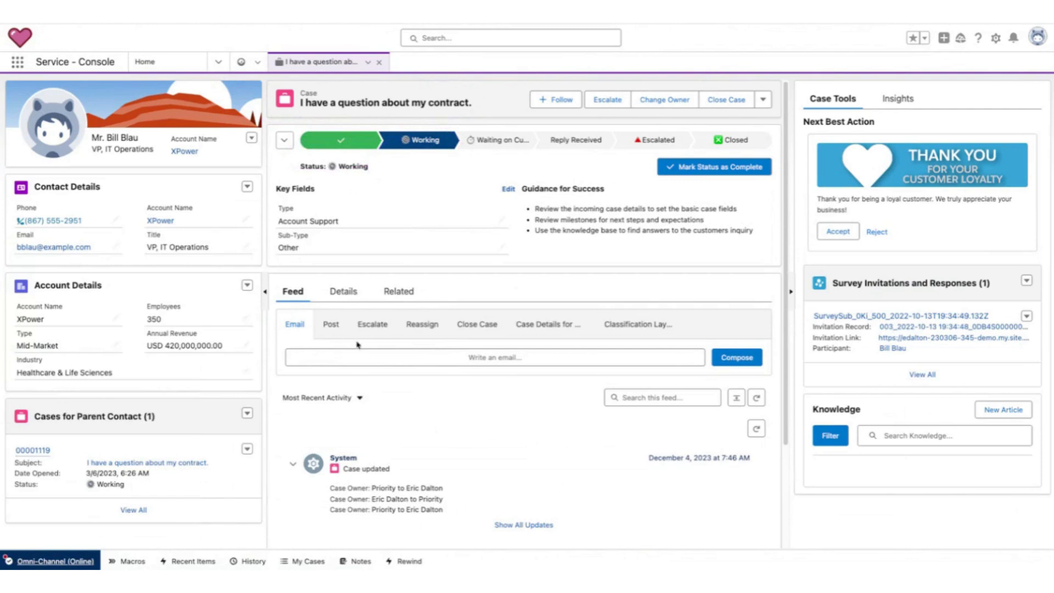
left_click(343, 294)
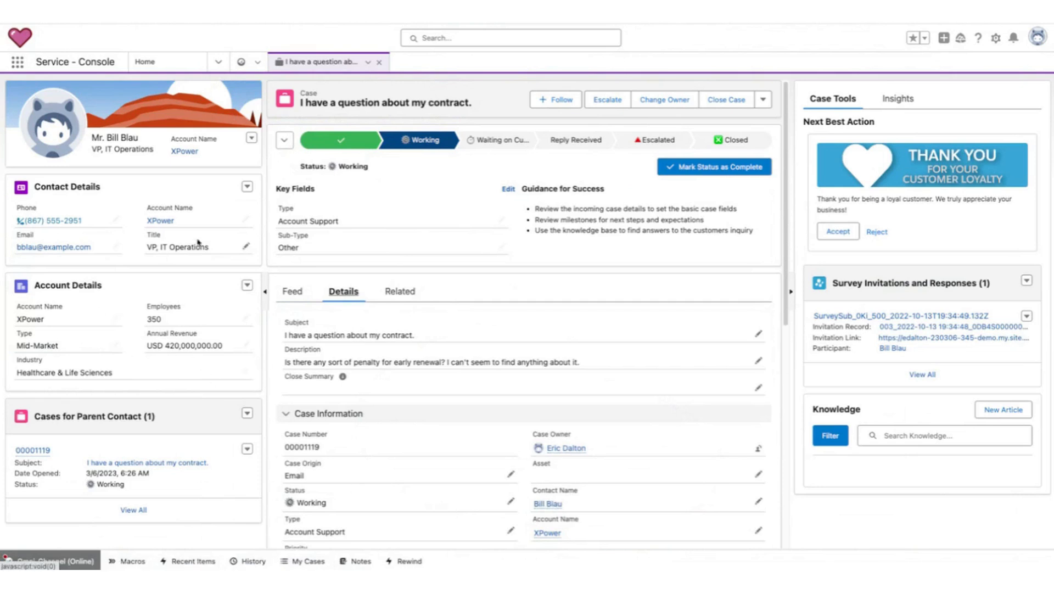
Examine the contact's account record and its Sales opportunities, then return to the case's Feed.
mouse_move(86, 159)
left_mouse_down()
mouse_move(200, 167)
mouse_move(1, 147)
mouse_move(161, 170)
left_mouse_up()
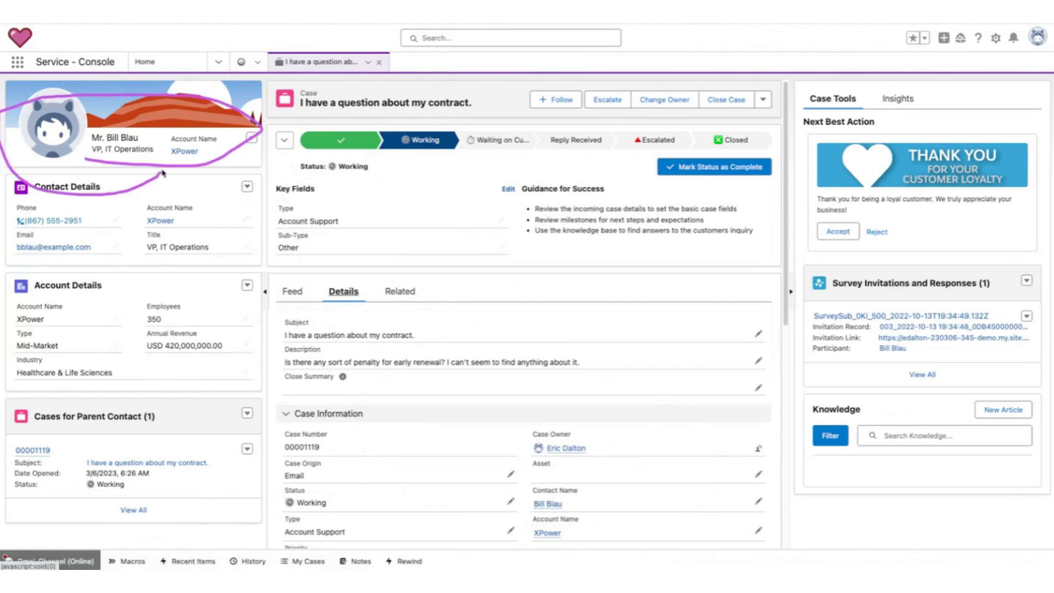
left_click(184, 152)
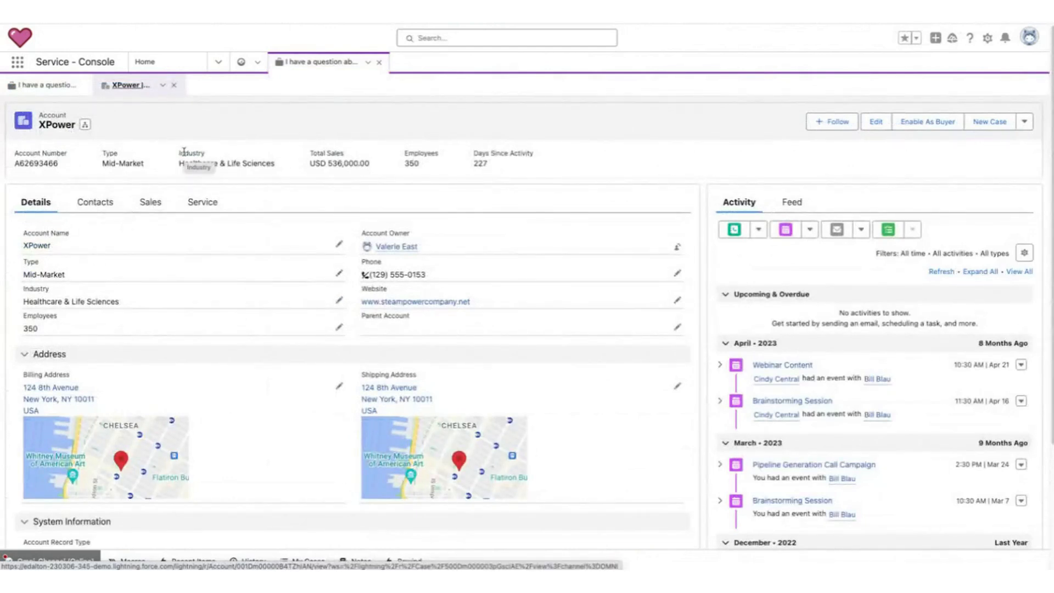
left_click(42, 85)
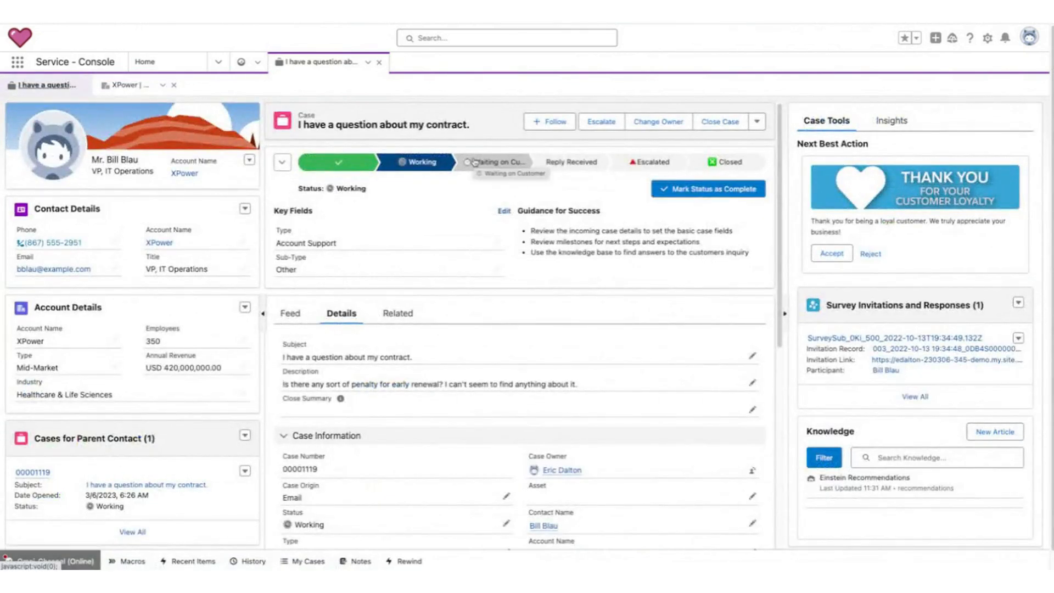
left_click(188, 175)
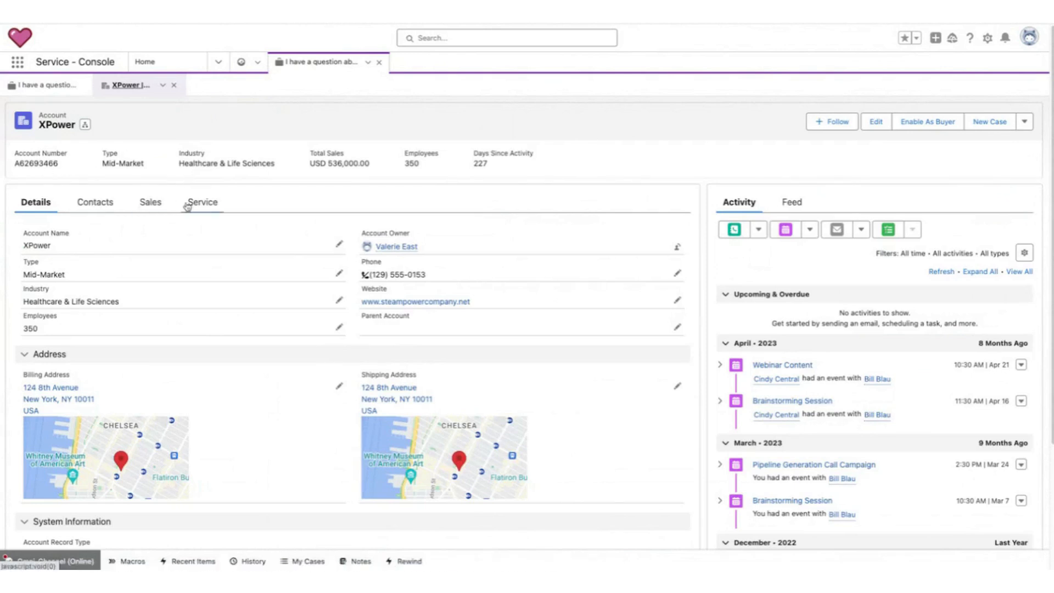
left_click(154, 205)
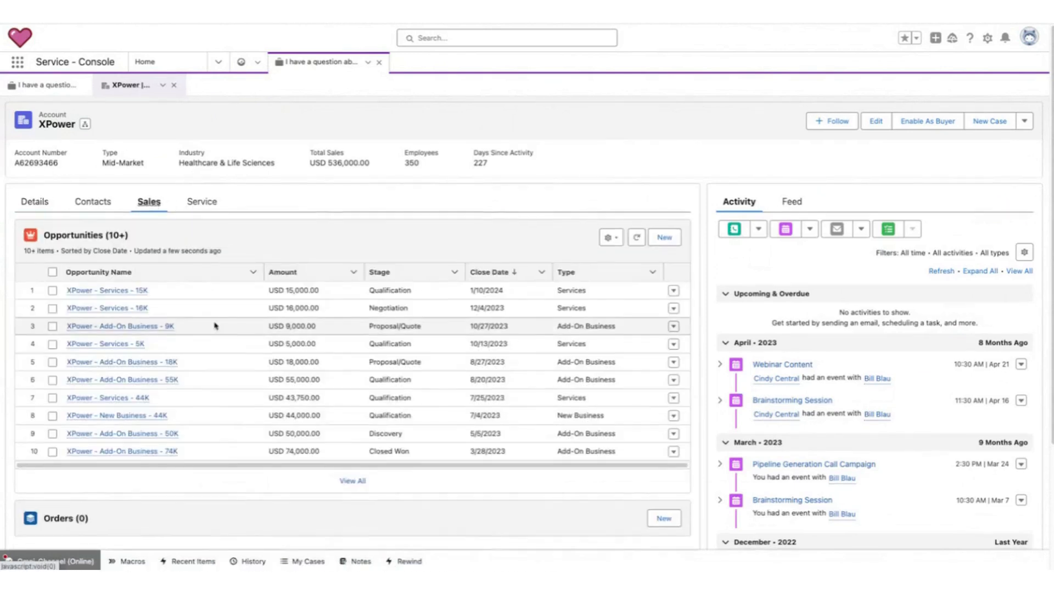
scroll(194, 351, "down", 3)
scroll(193, 357, "up", 3)
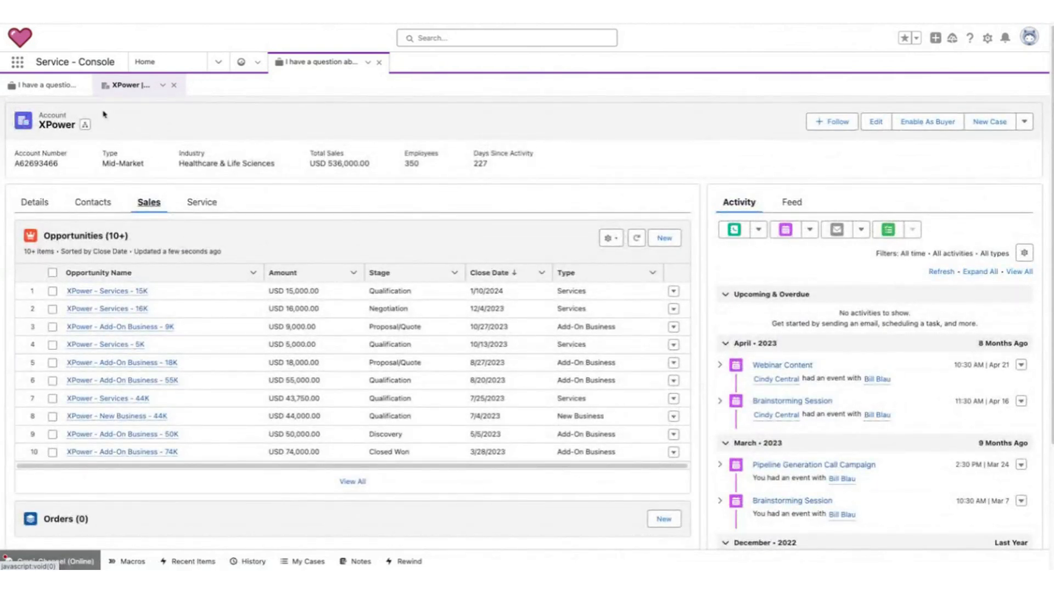
left_click(60, 95)
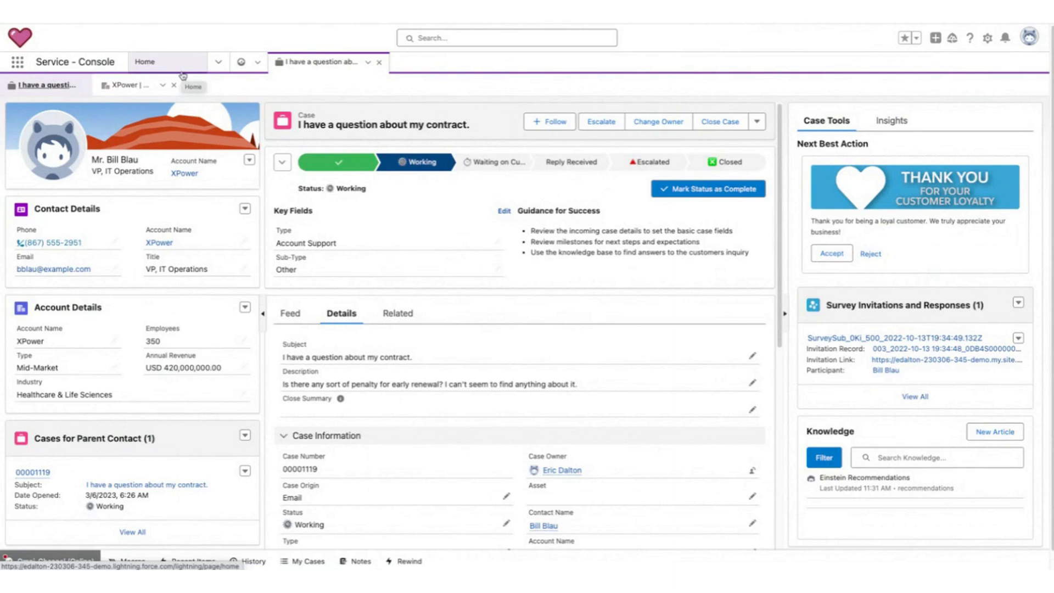
left_click(302, 316)
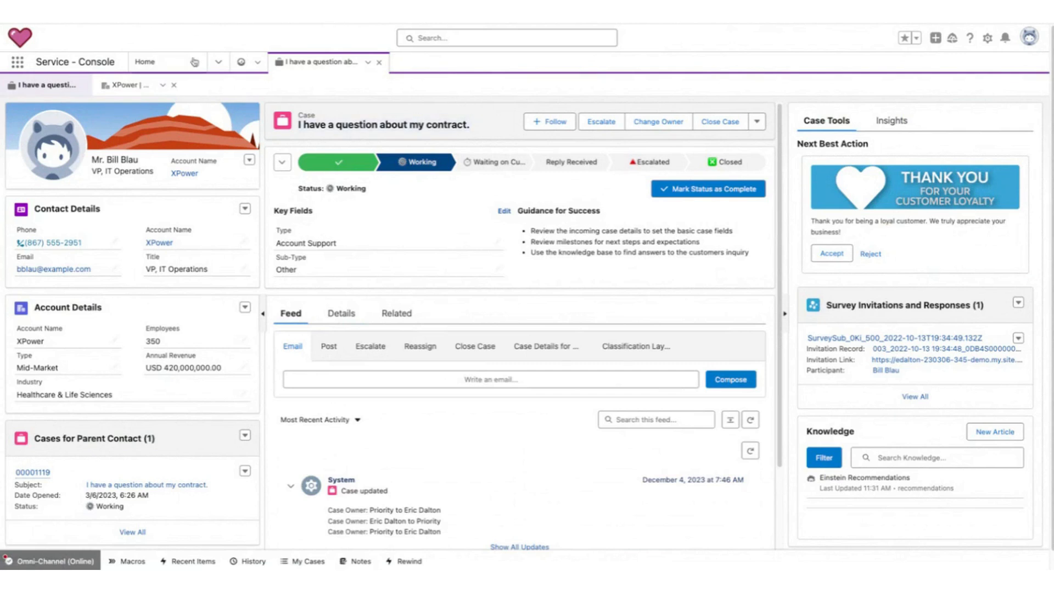
Open the Omni Supervisor dashboard to review the agent summary, then return to the case tab.
left_click(215, 63)
left_click(191, 109)
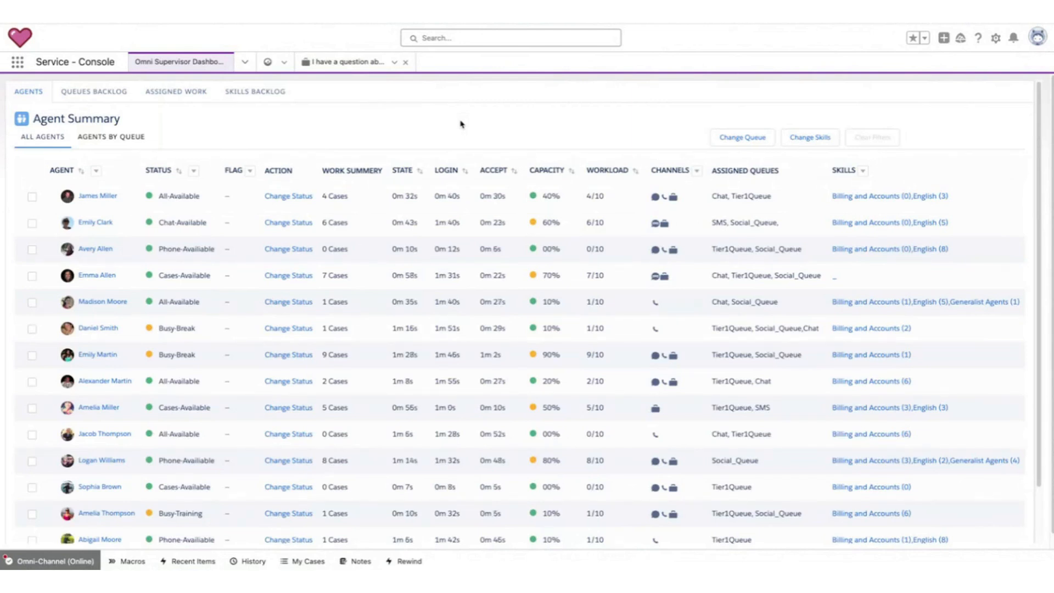
mouse_move(980, 155)
left_mouse_down()
mouse_move(849, 138)
mouse_move(799, 434)
mouse_move(989, 563)
mouse_move(1013, 190)
mouse_move(955, 149)
left_mouse_up()
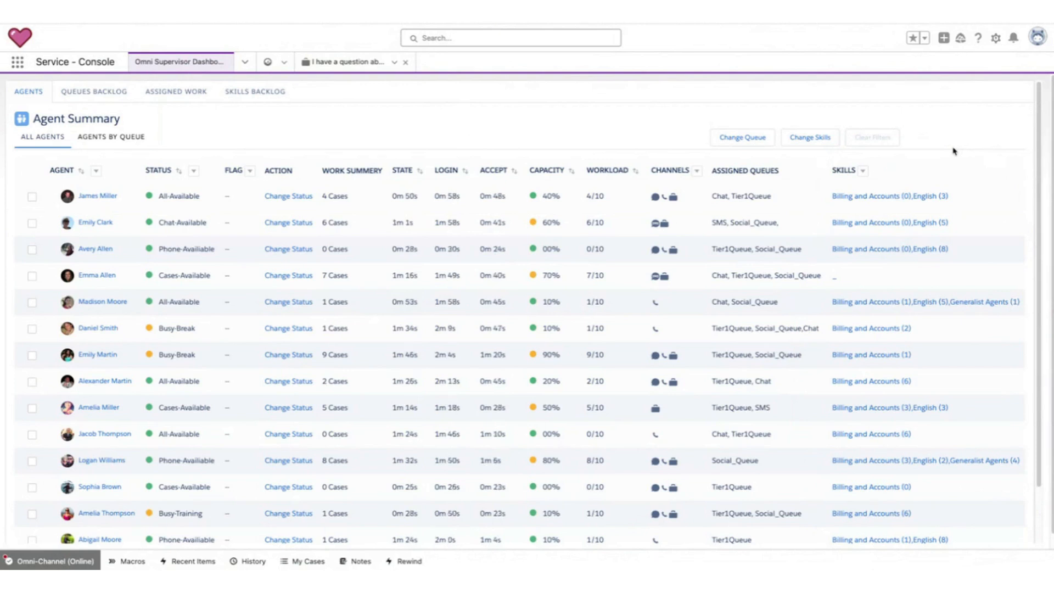
mouse_move(918, 156)
left_mouse_down()
mouse_move(989, 305)
mouse_move(894, 159)
left_mouse_up()
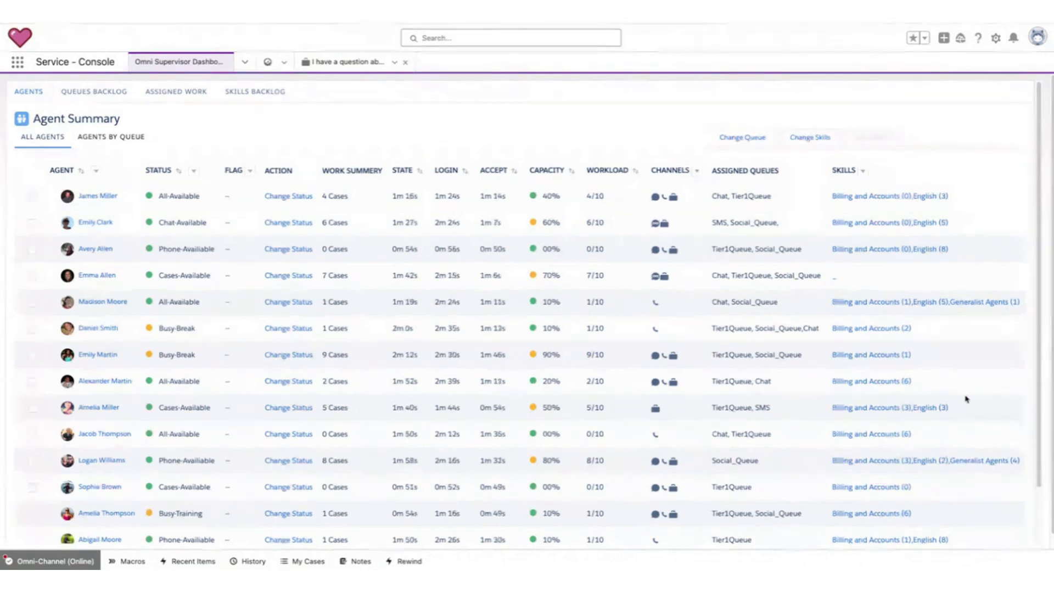
scroll(951, 323, "down", 3)
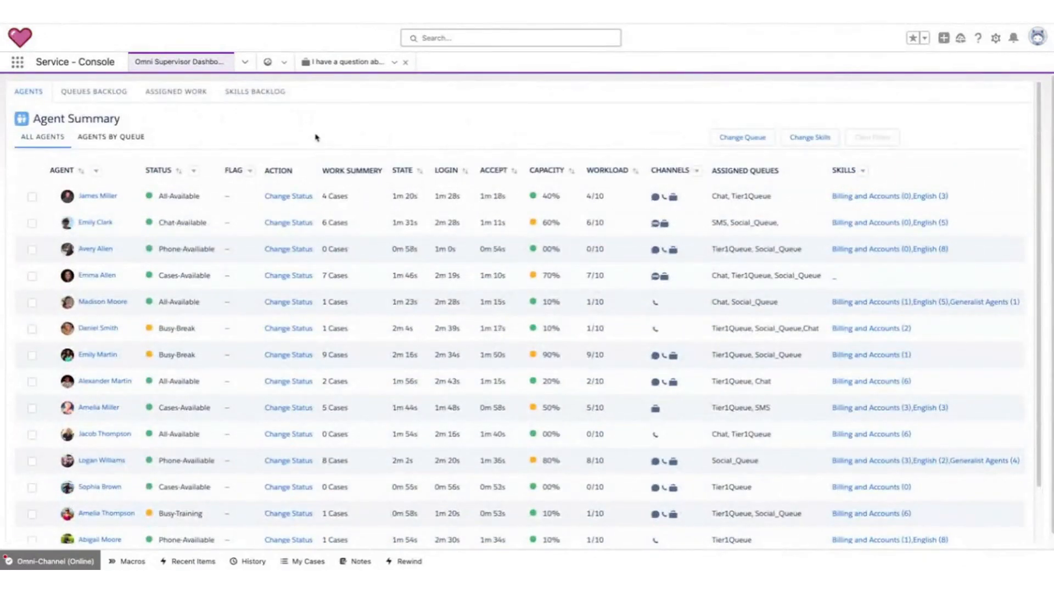
left_click(335, 62)
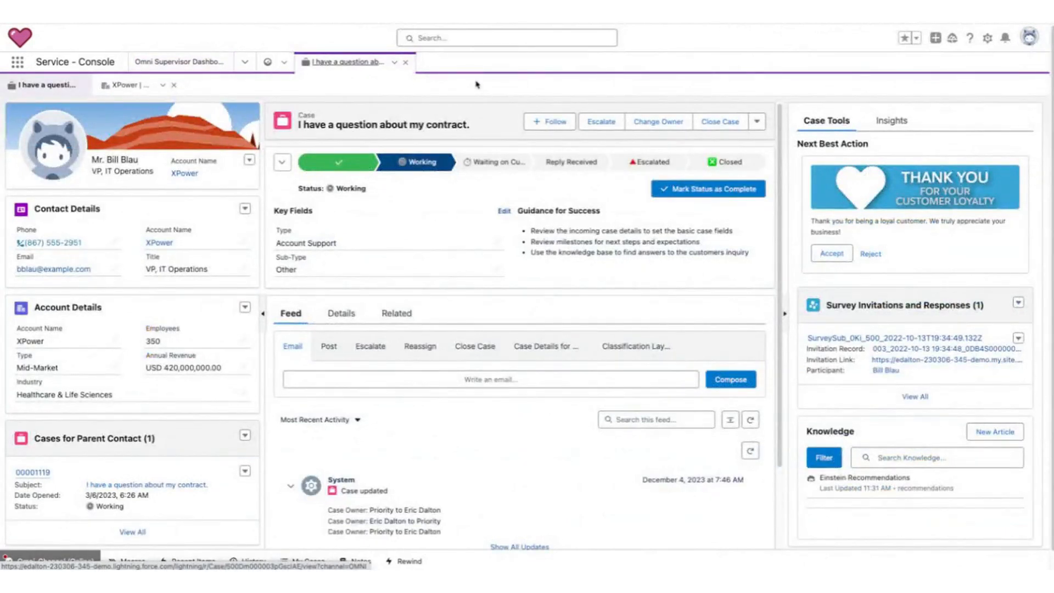
Examine the Escalate action and the case's Details fields, including the case owner.
left_click(359, 349)
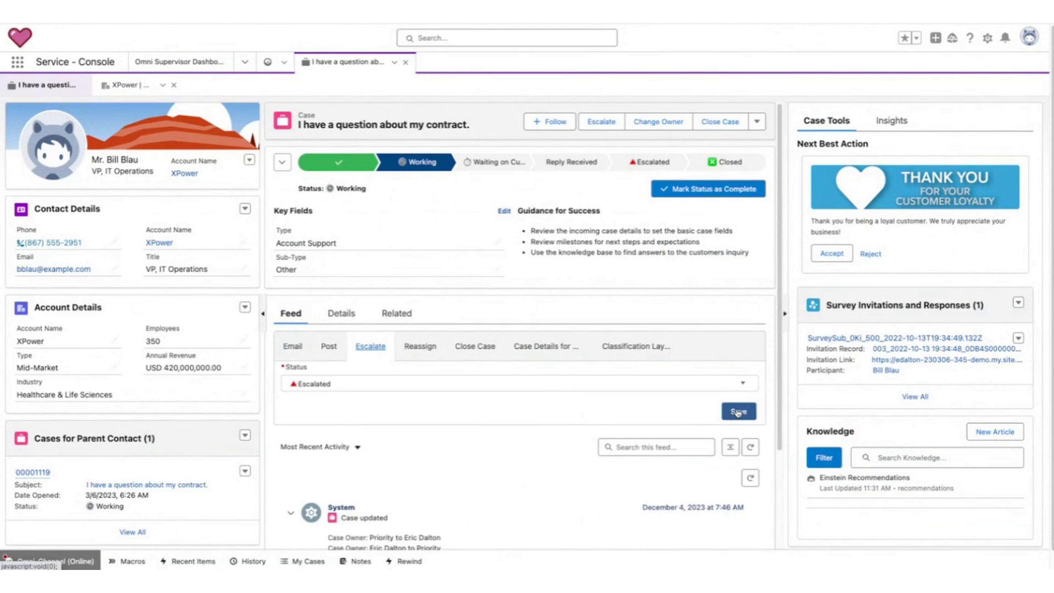
left_click(402, 323)
left_click(342, 314)
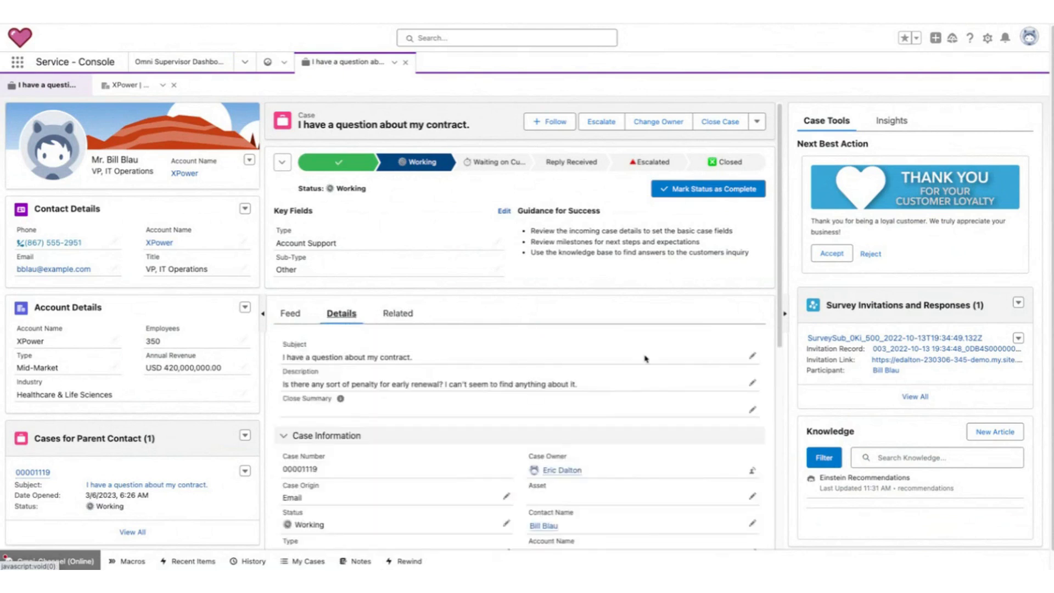
scroll(646, 359, "down", 3)
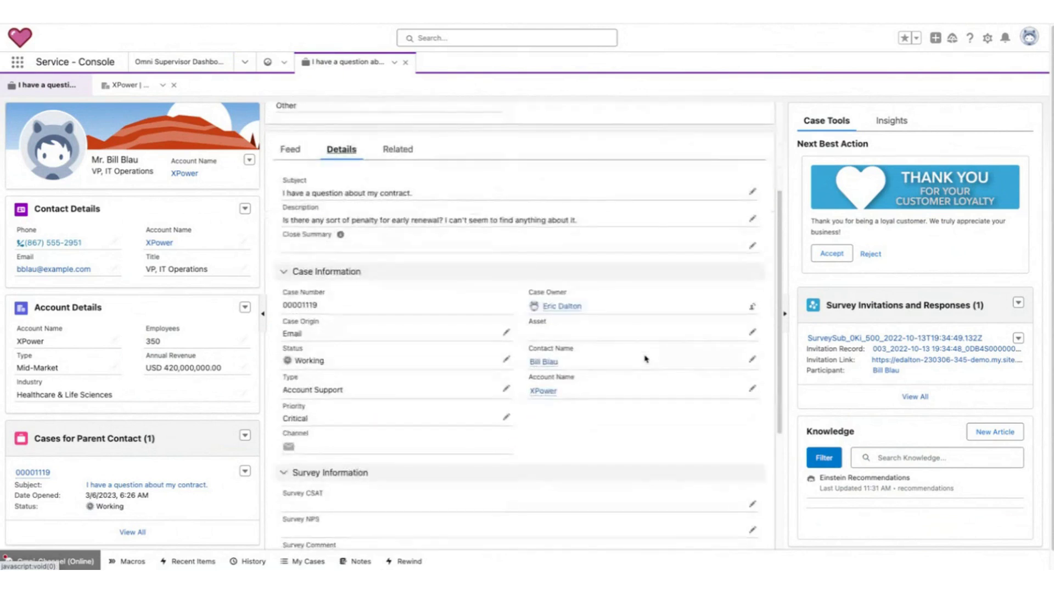
left_click(752, 306)
left_click(591, 399)
left_click(291, 155)
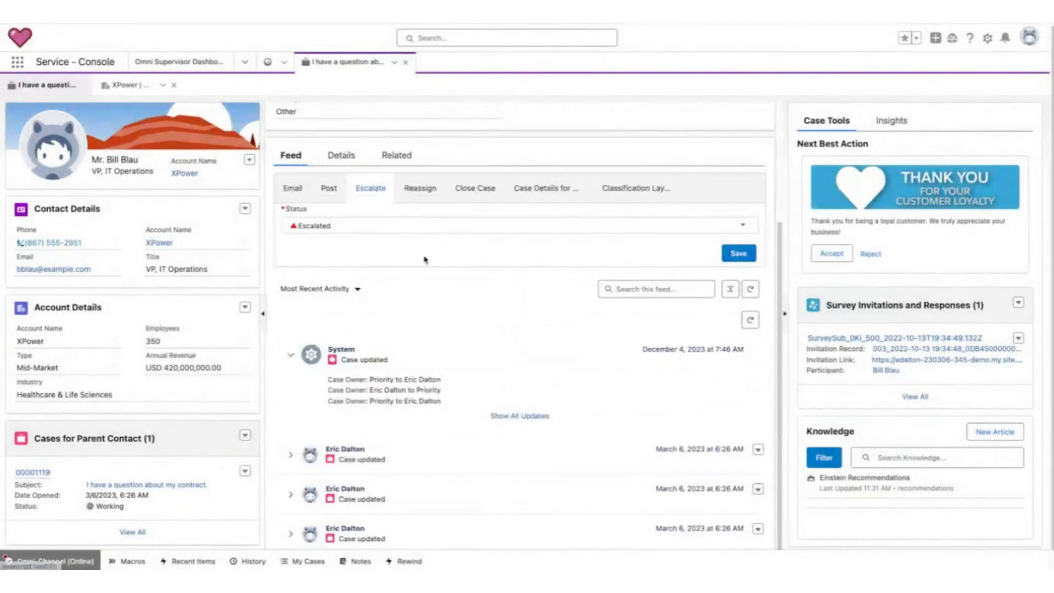
Share a feed post @-mentioning a sales representative colleague: '- I know you have worked cases like this before'.
left_click(329, 188)
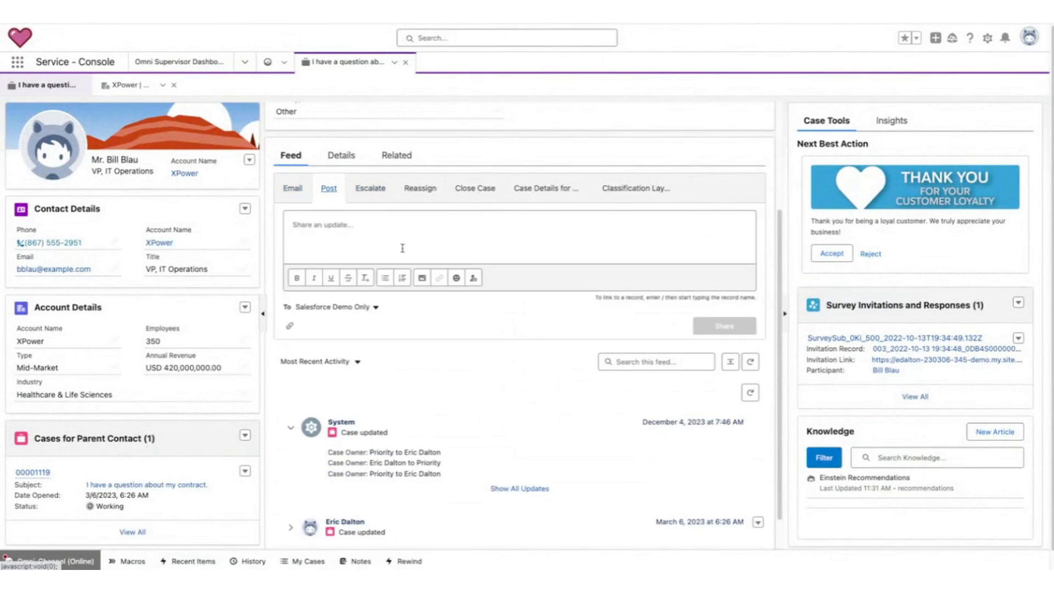
type("@ely")
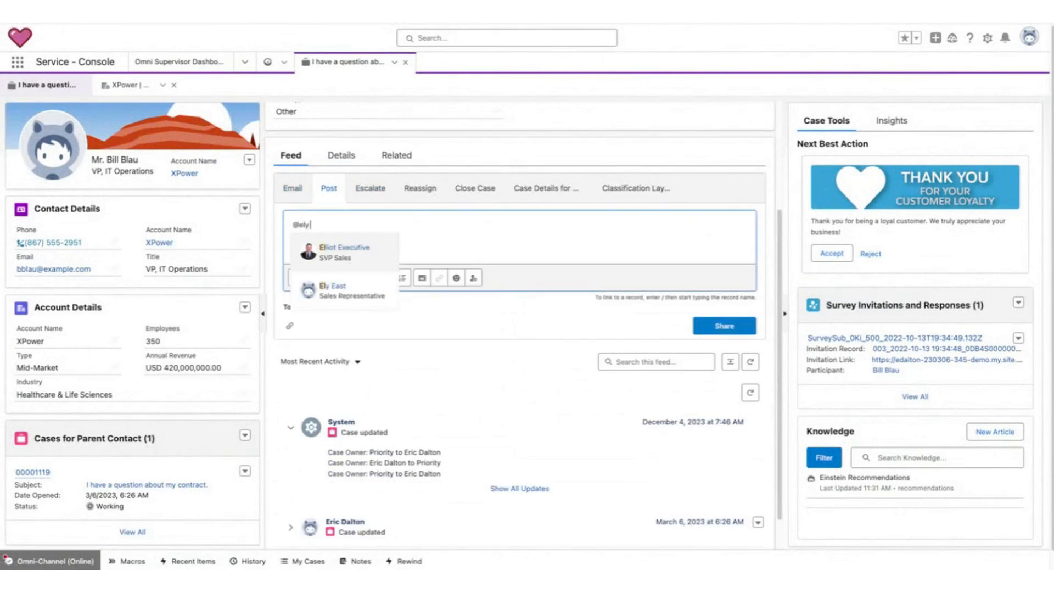
left_click(336, 267)
type("- I know")
type(" you have working")
key("BackSpace")
key("BackSpace")
key("BackSpace")
type("ed cases like this before")
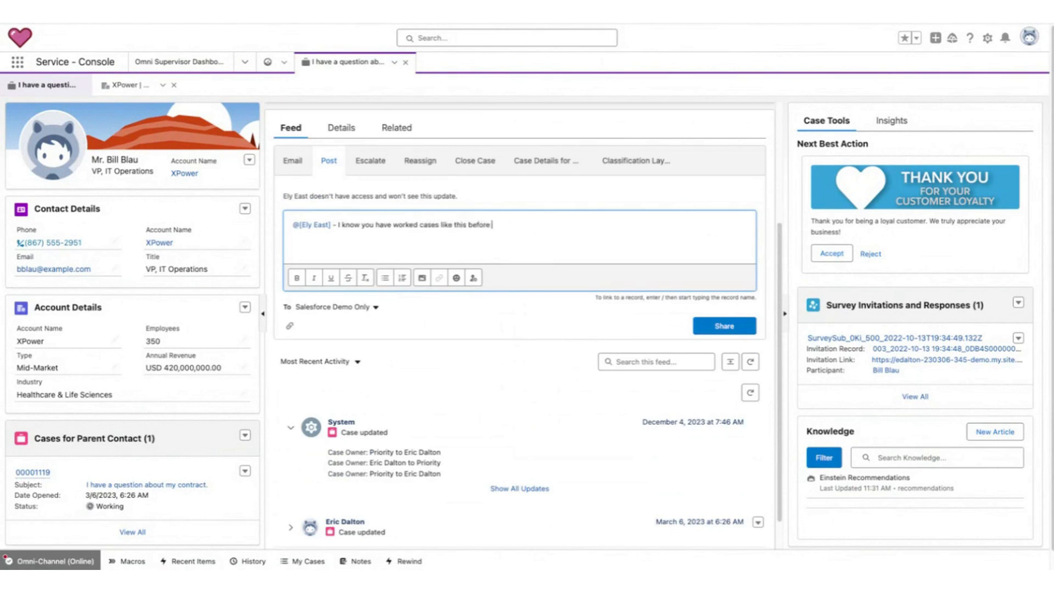
left_click(748, 326)
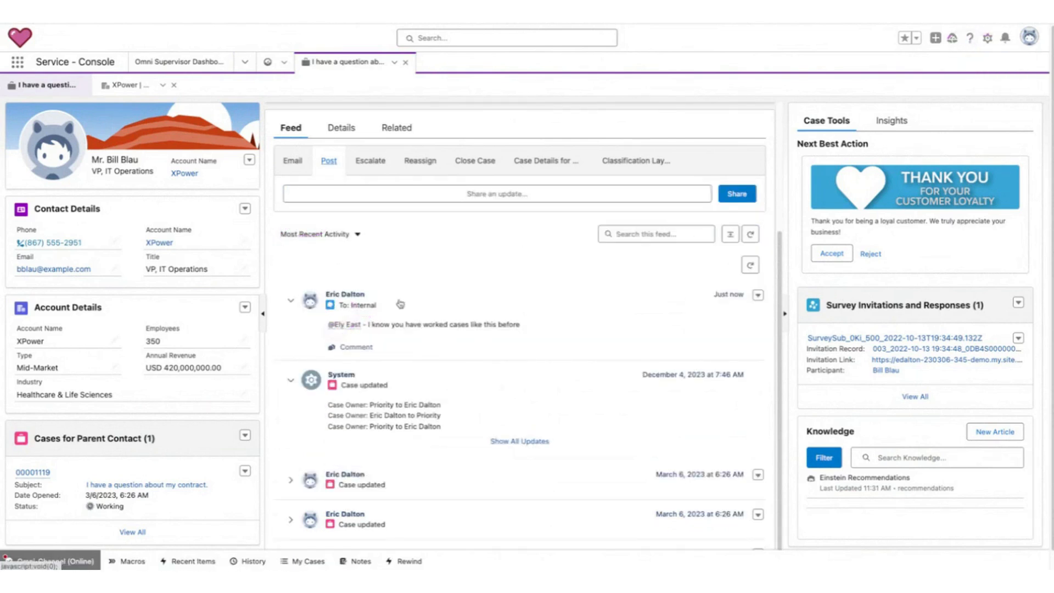
Reassign the case owner to the same mentioned colleague and check the owner in the case details.
left_click(419, 161)
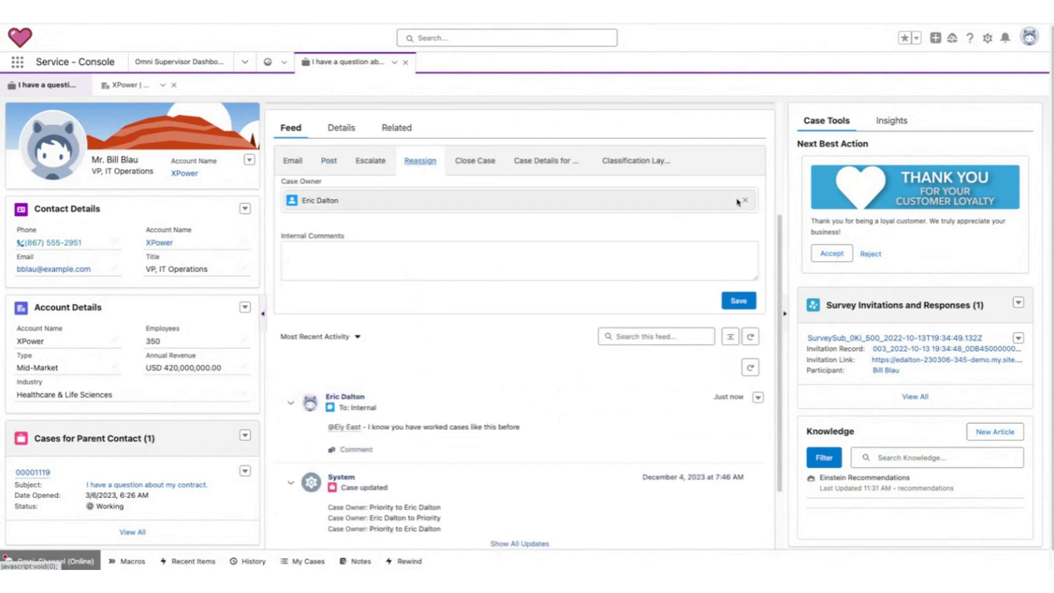
left_click(744, 200)
type("ely")
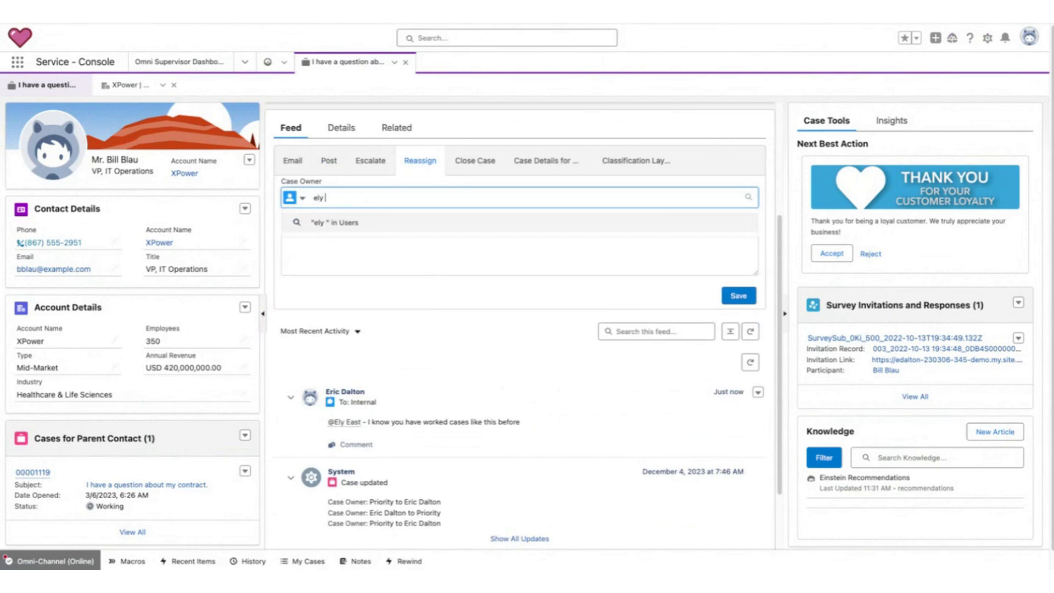
left_click(480, 246)
left_click(739, 301)
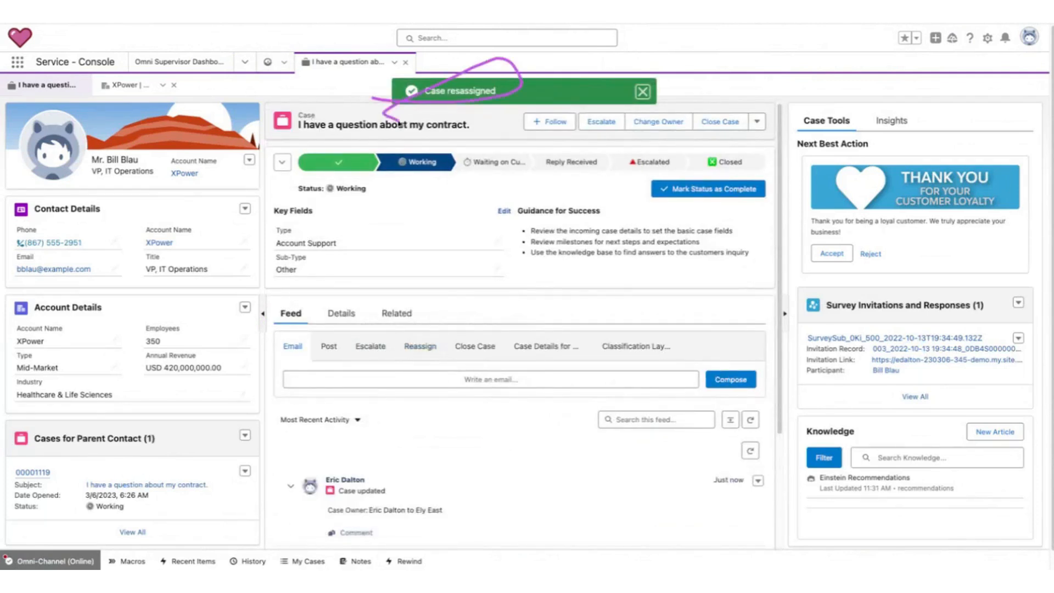
left_click(342, 314)
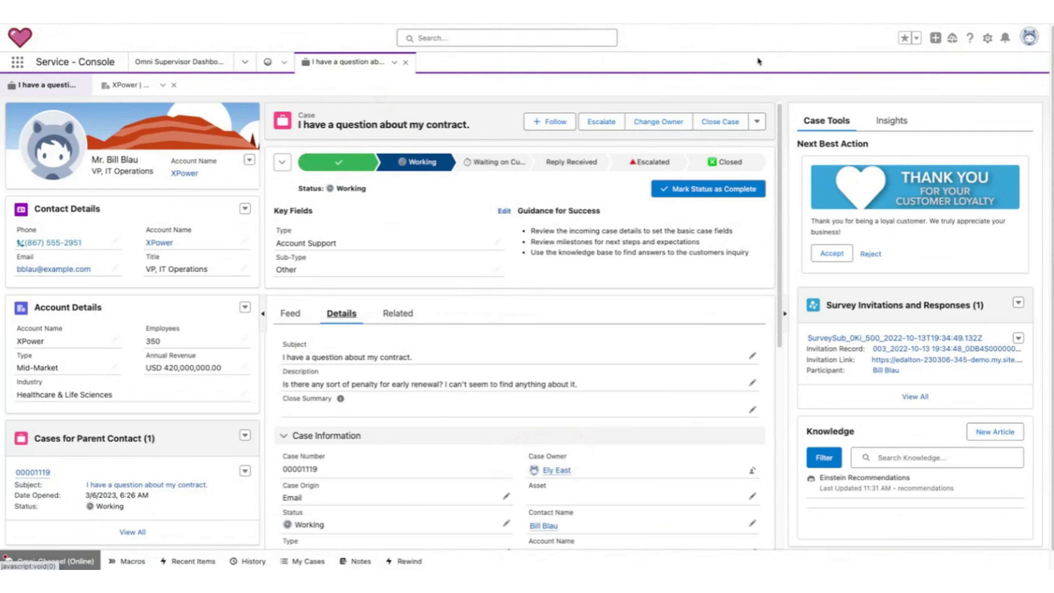
left_click_drag(216, 237, 195, 240)
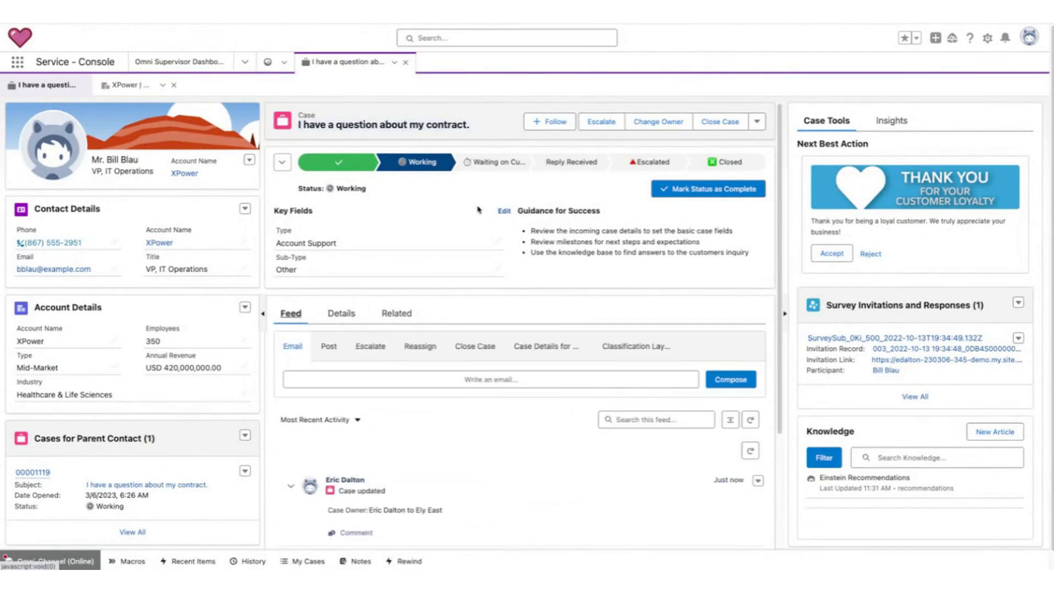
Start a new feed post greeting a colleague with 'Hey' and an @-mention.
left_click(330, 345)
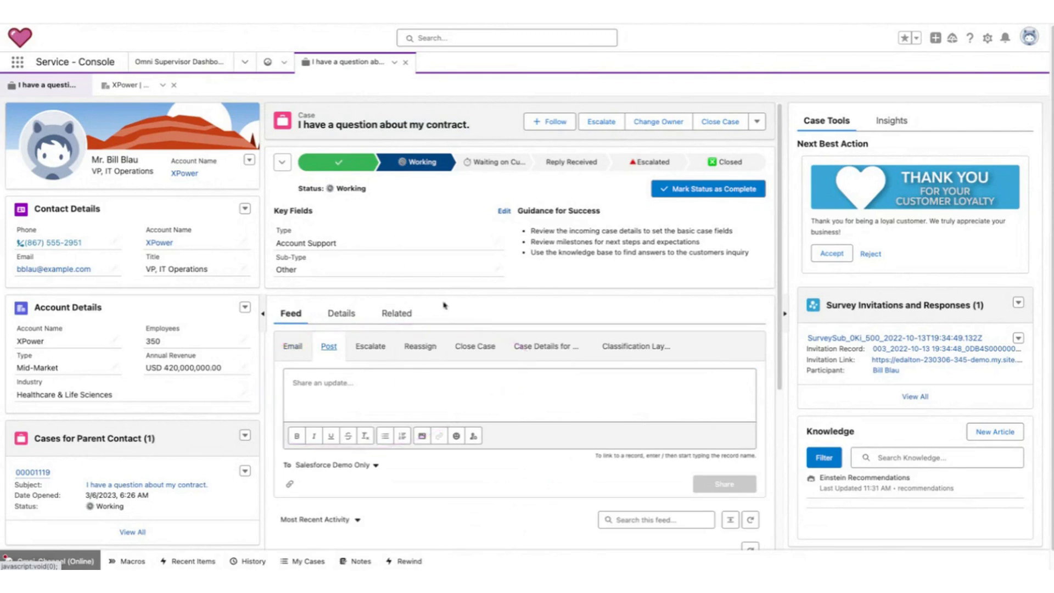
scroll(547, 190, "down", 3)
scroll(547, 191, "up", 2)
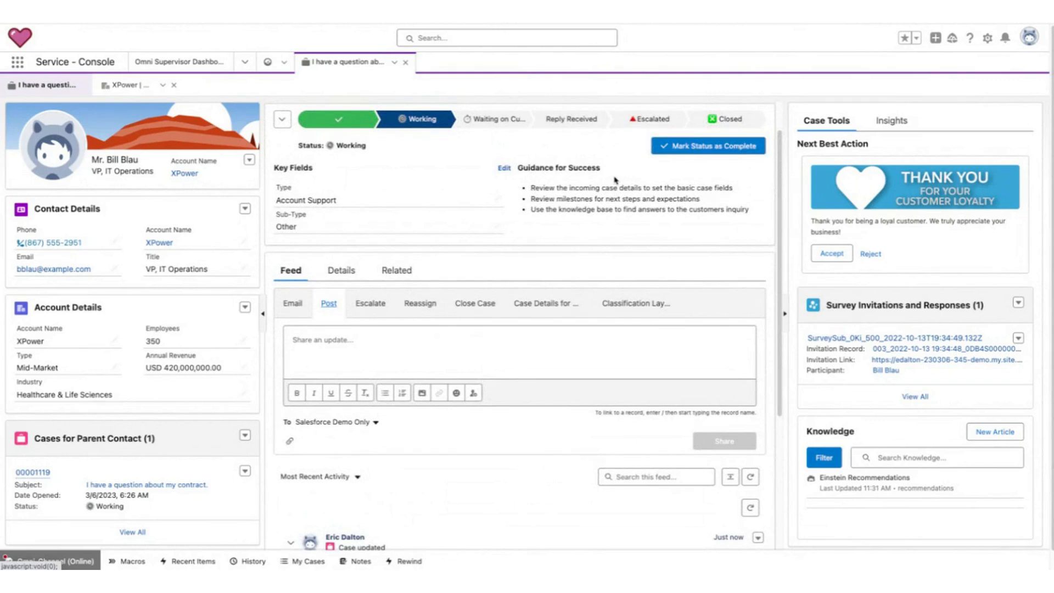
left_click(416, 340)
type("Hey @bill")
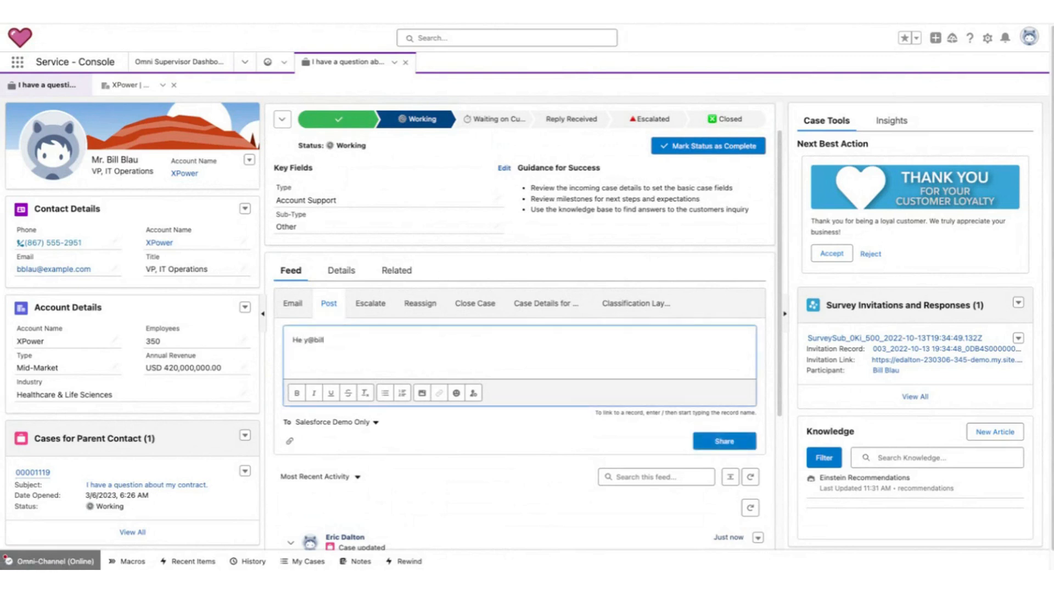
left_click(307, 340)
double_click(321, 341)
type("bill")
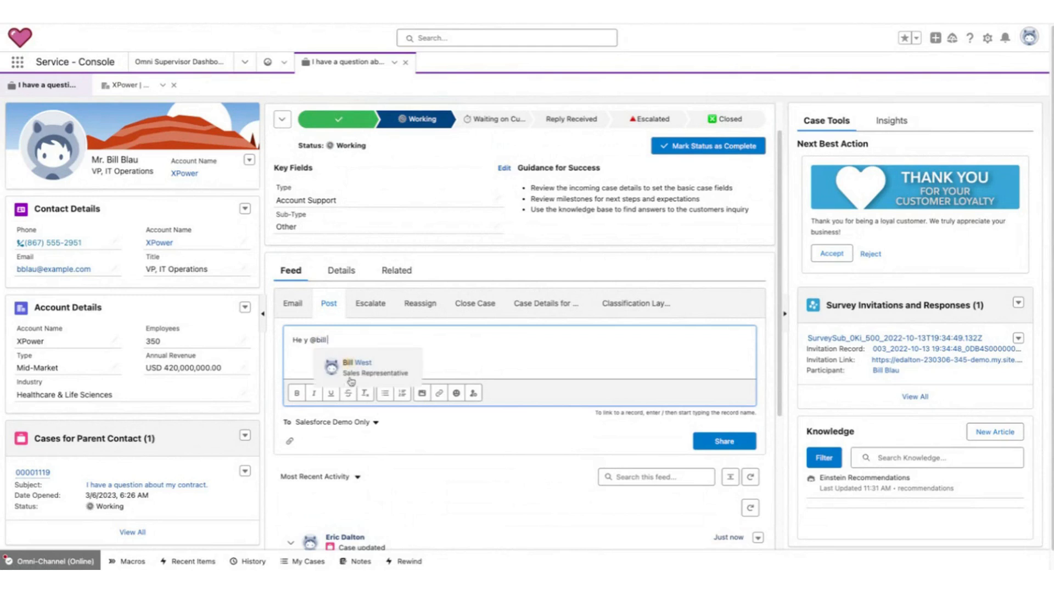
left_click(336, 341)
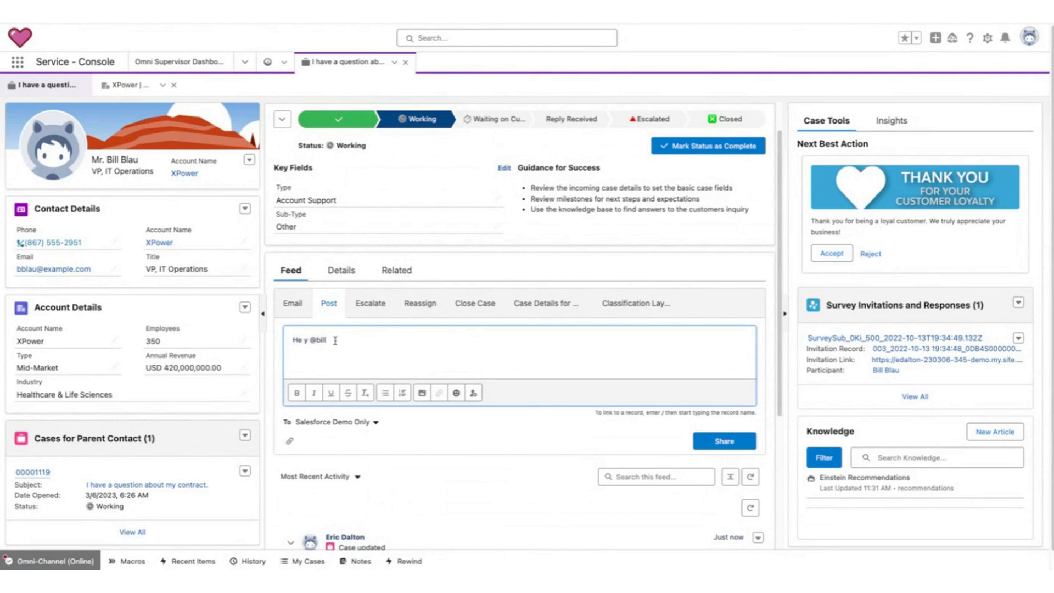
Check the account owner on the XPower account's Details, then return to the case.
left_click(185, 173)
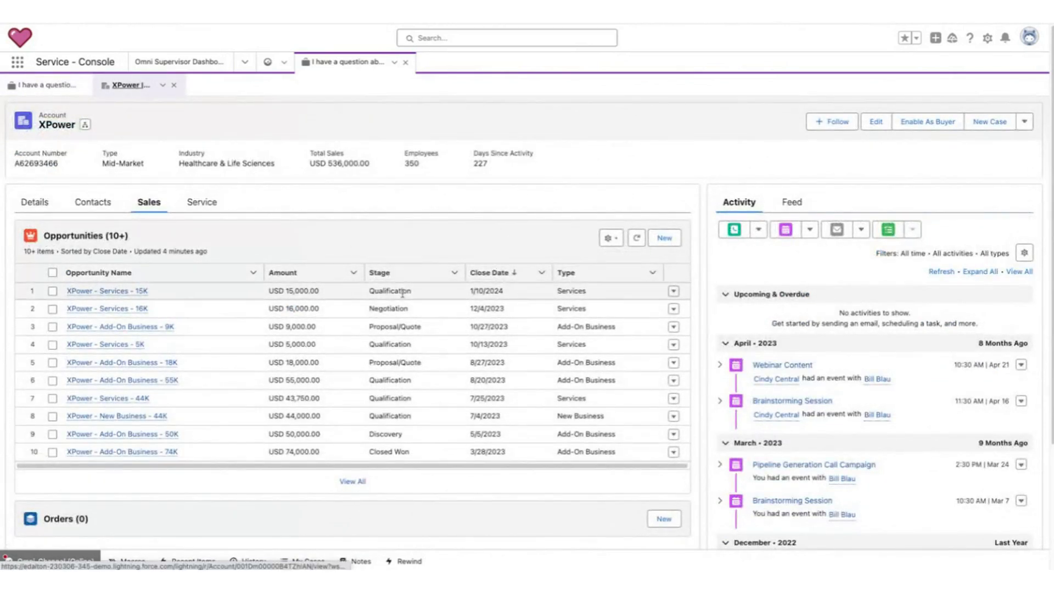
left_click(35, 202)
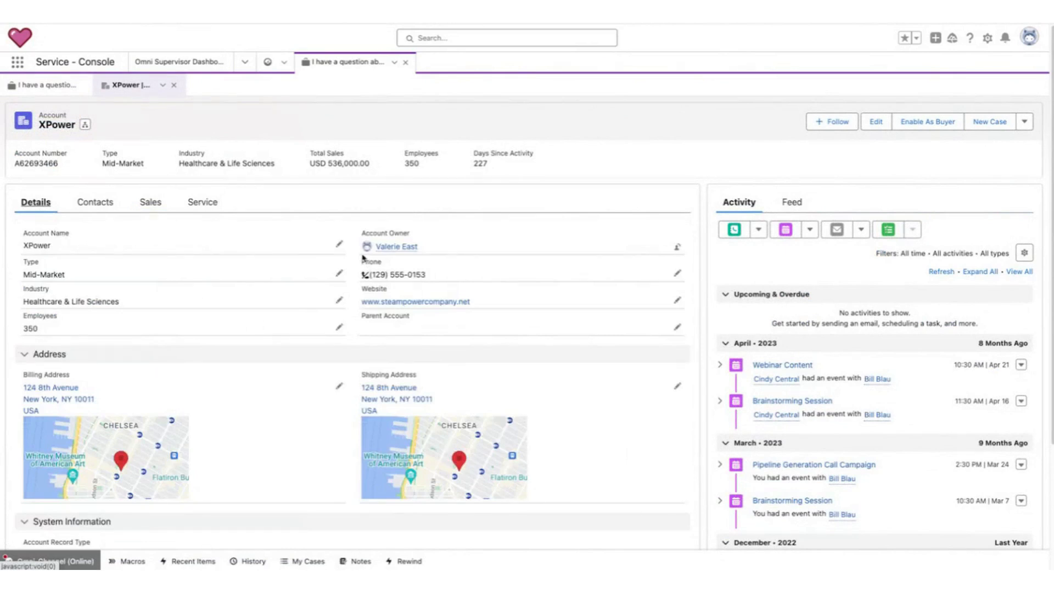
mouse_move(357, 255)
left_mouse_down()
mouse_move(459, 265)
mouse_move(430, 262)
left_mouse_up()
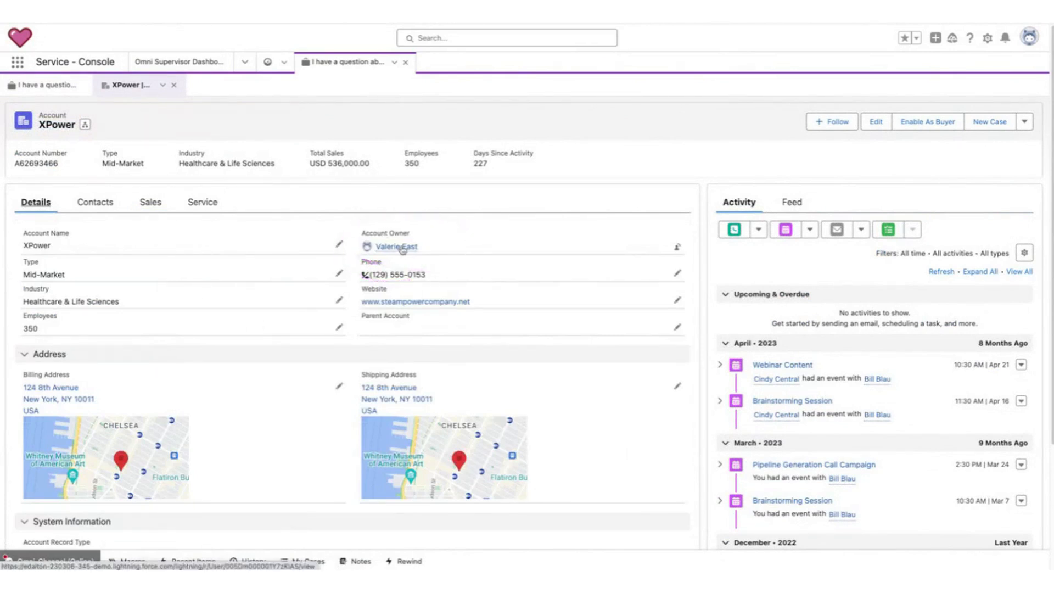
left_click(44, 85)
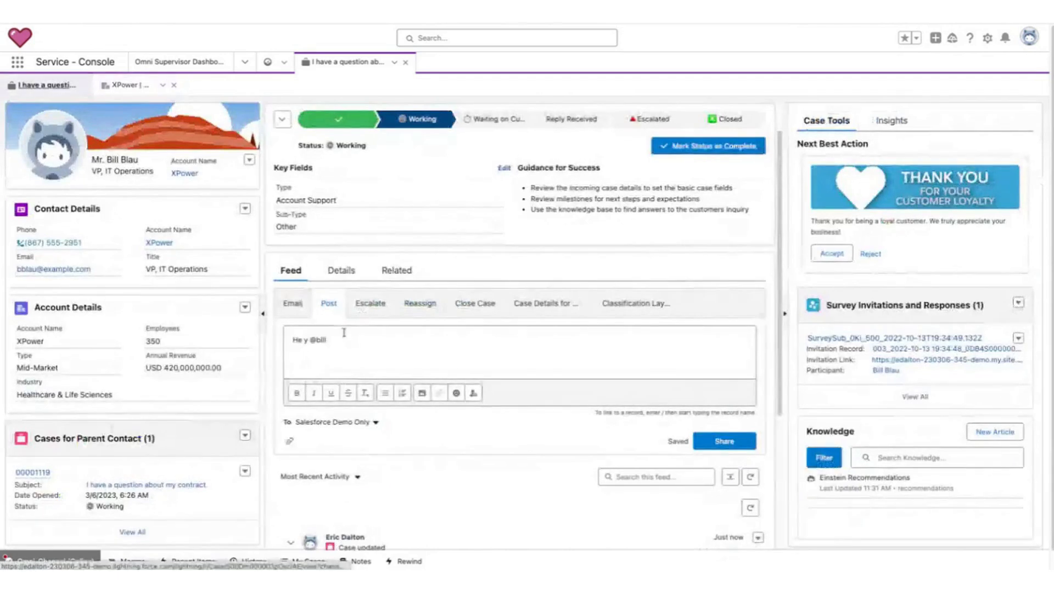
Complete the feed post's @-mention by picking the colleague who owns the XPower account from the suggestions.
type("val")
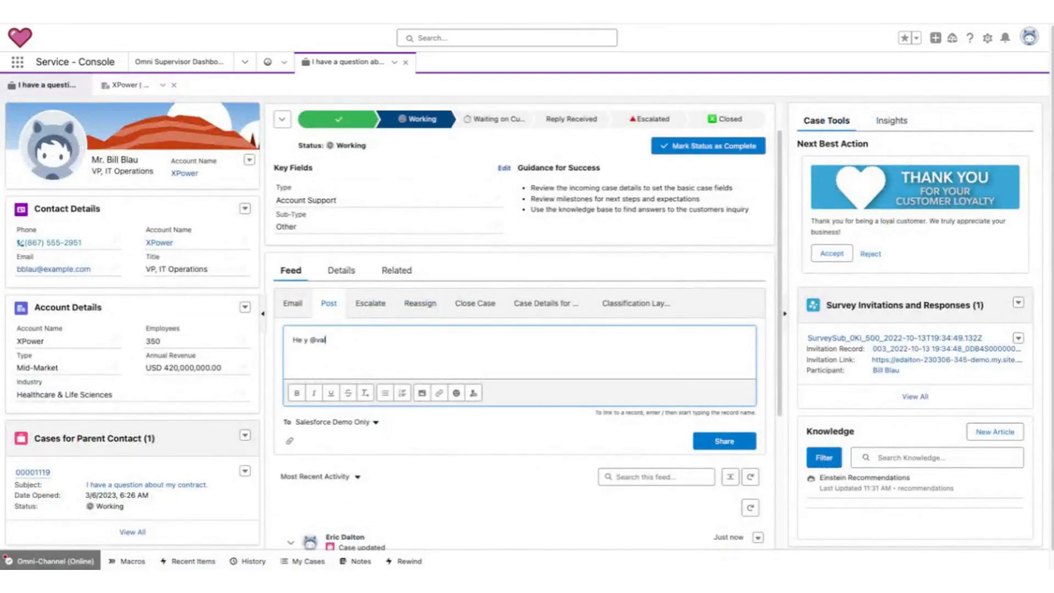
left_click(379, 367)
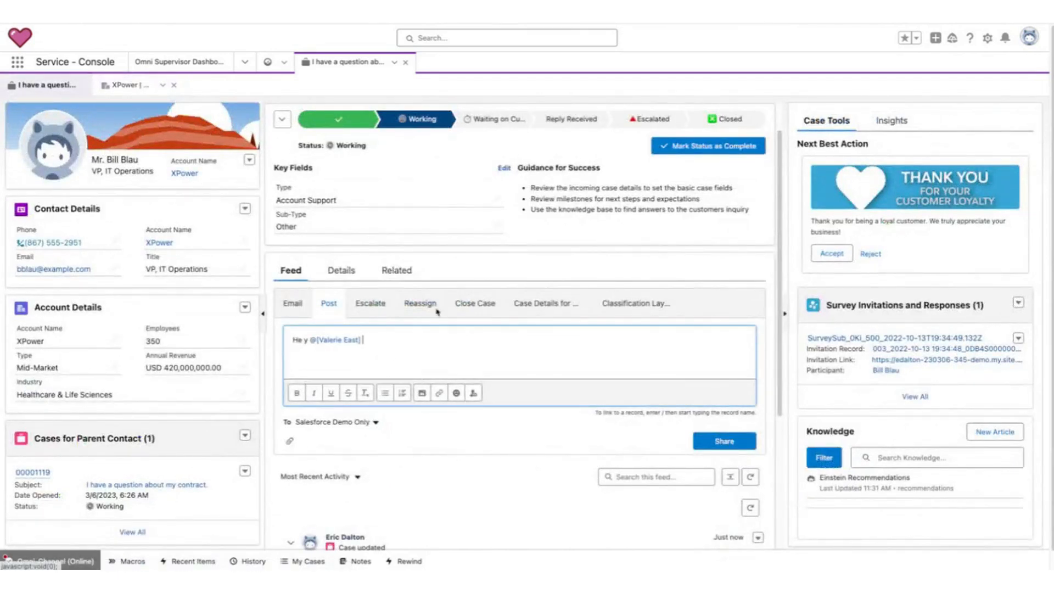
Review the XPower account's Sales opportunities, Service cases and Details, then return to the case.
left_click(119, 87)
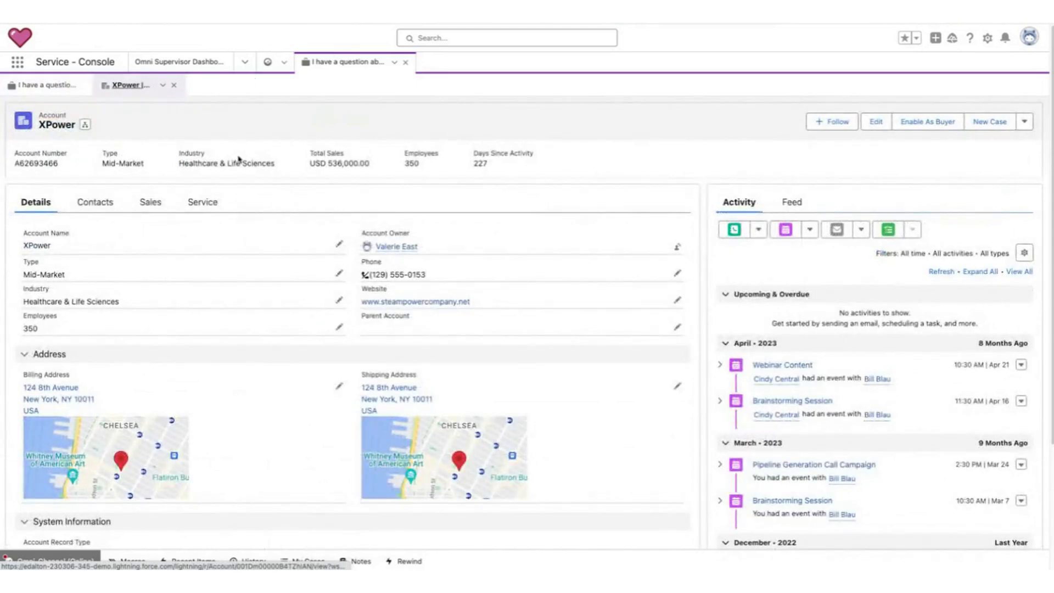
left_click(150, 202)
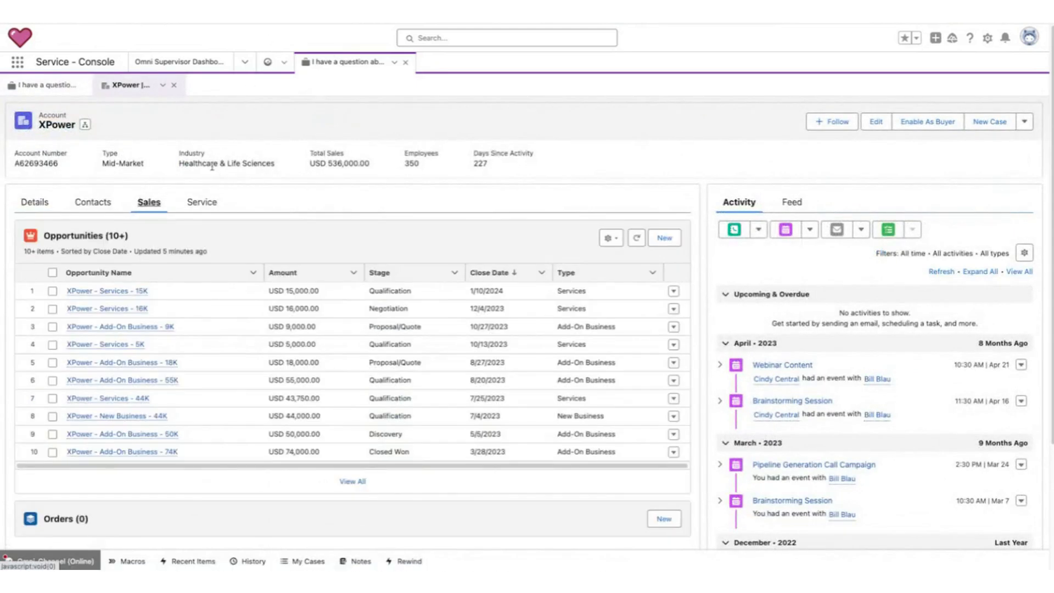
left_click(202, 202)
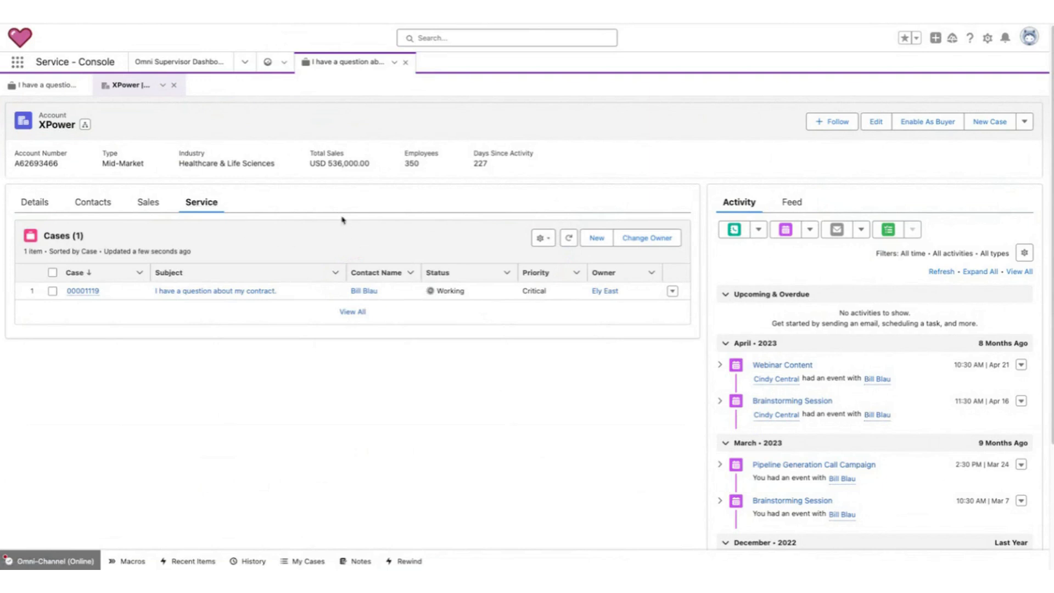
left_click(37, 203)
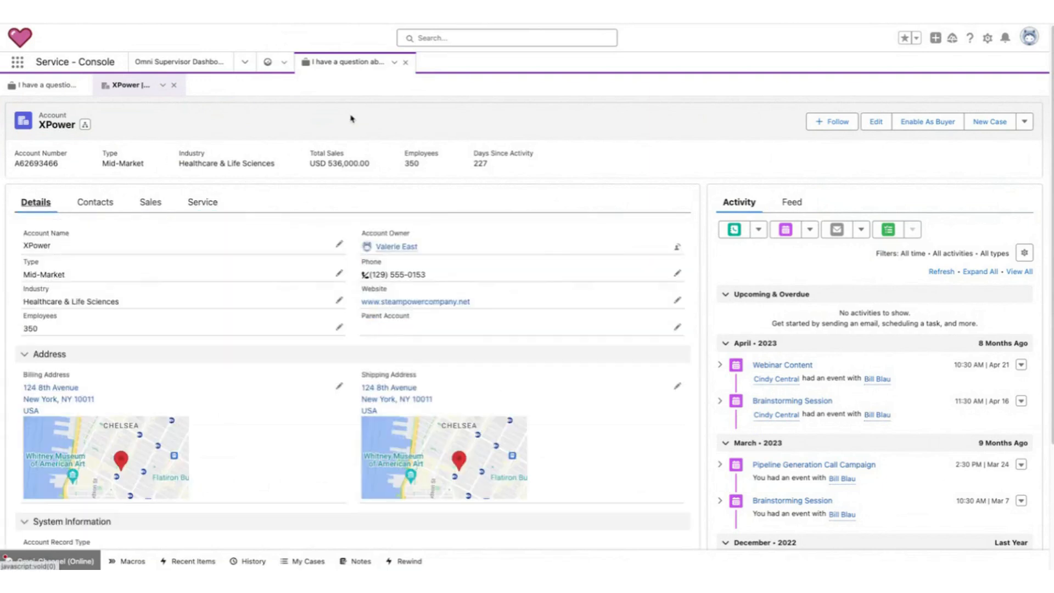
left_click(48, 85)
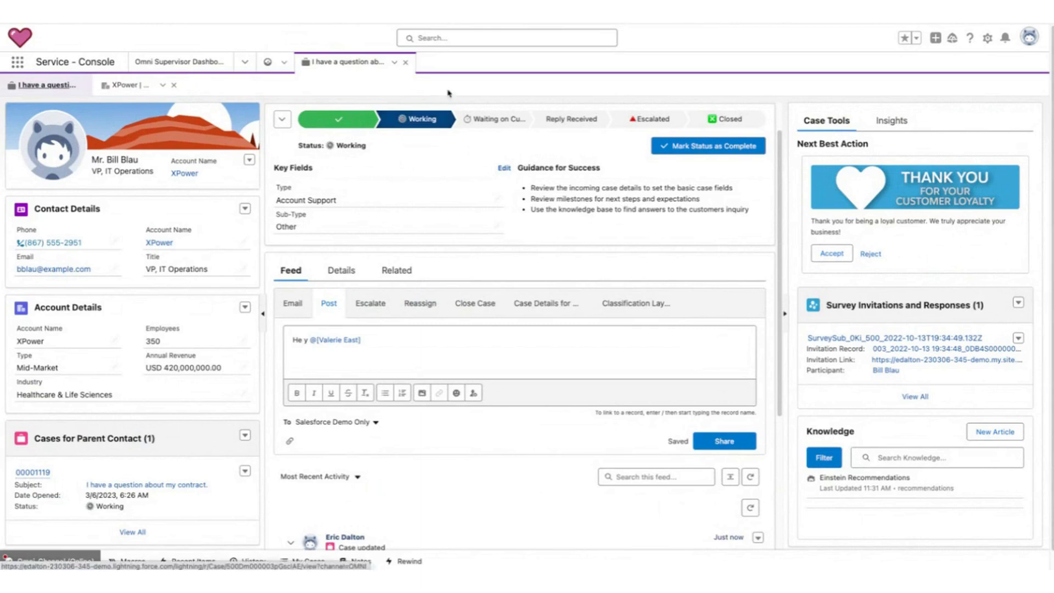
Navigate to the Home page and close the open case tab.
left_click(245, 62)
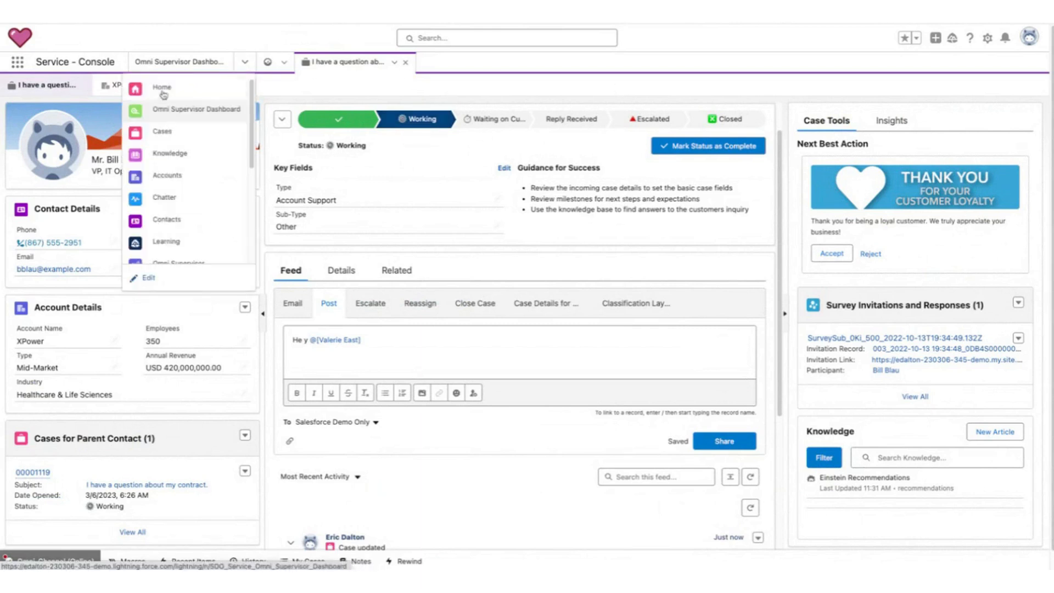
left_click(160, 88)
left_click(379, 62)
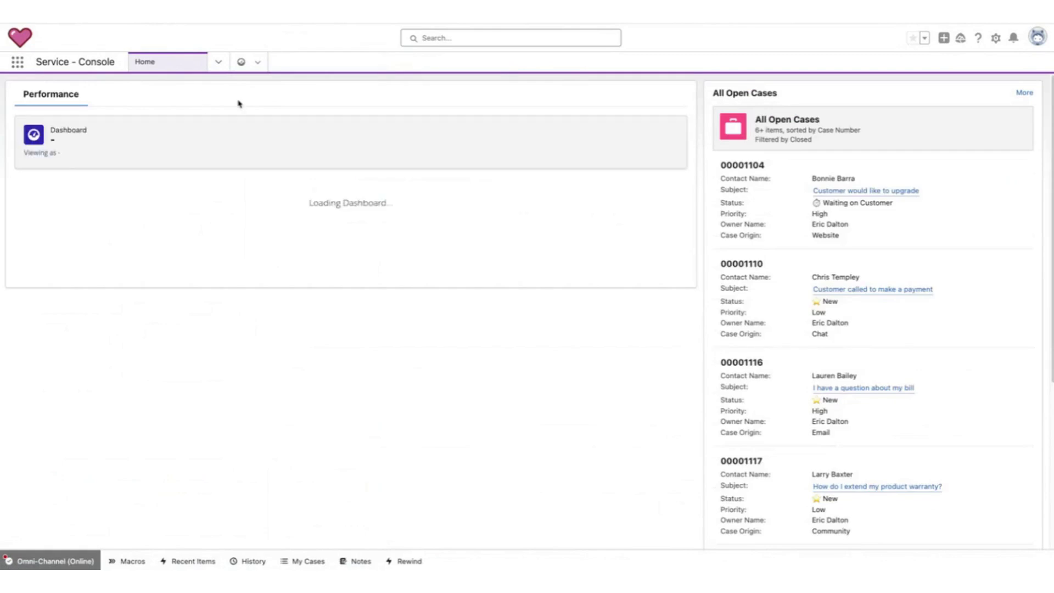
Open the Omni-Channel widget and examine the incoming work items in its New list.
left_click(52, 561)
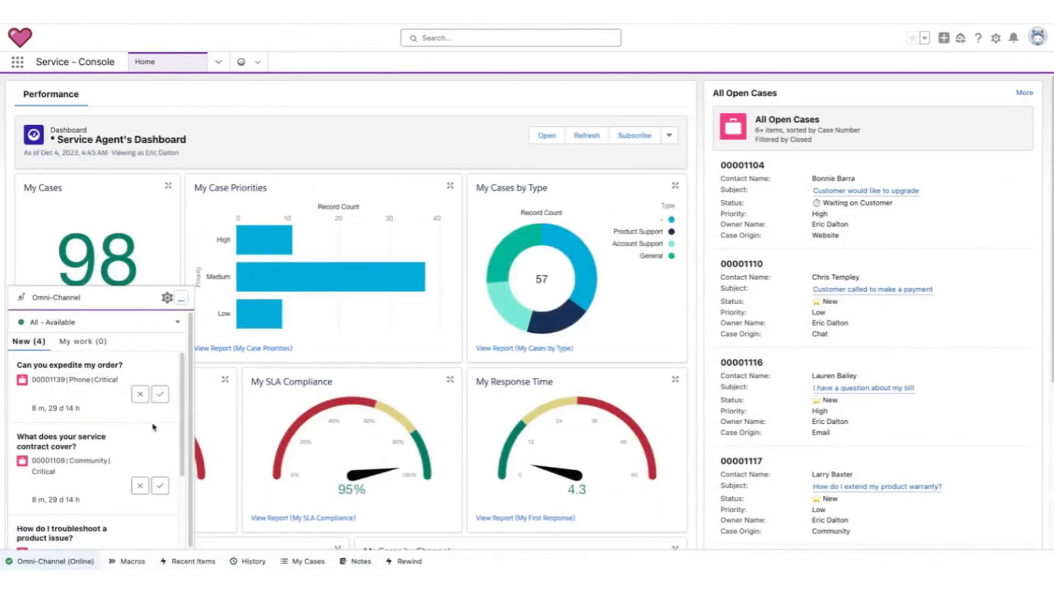
scroll(117, 419, "down", 1)
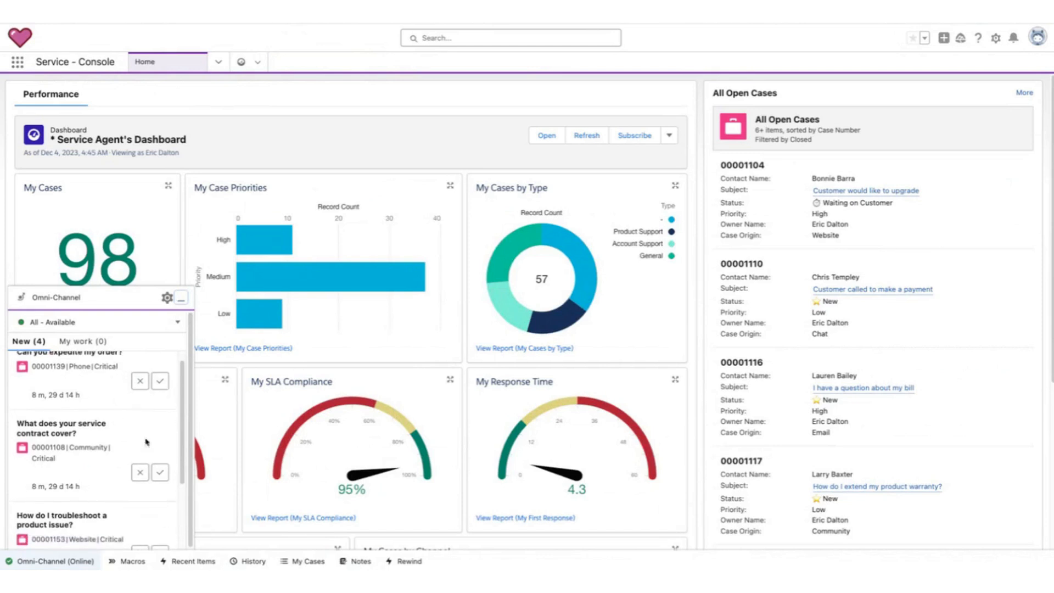
scroll(181, 495, "up", 1)
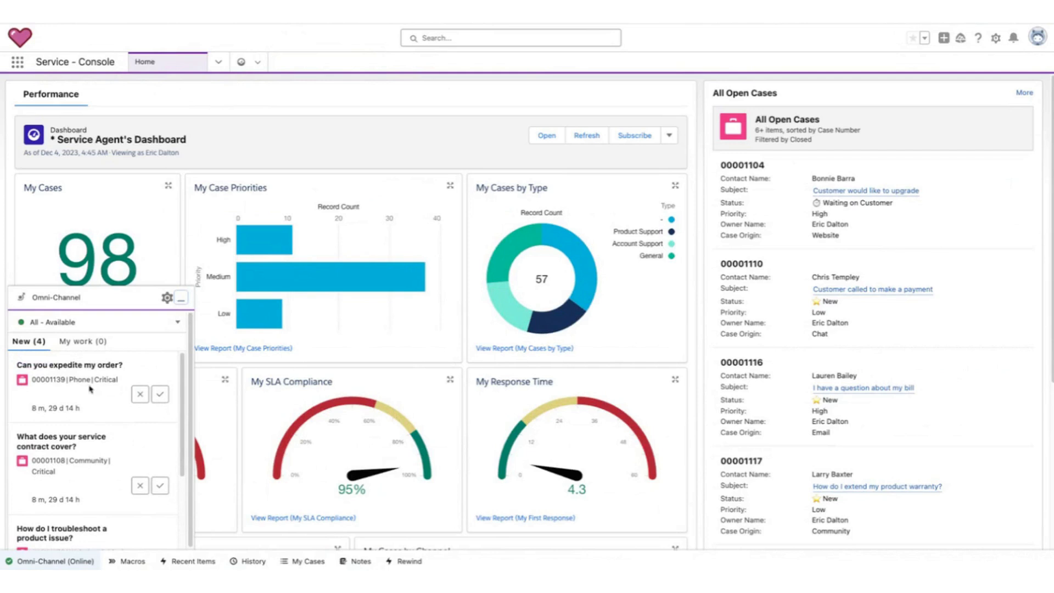
left_click(182, 299)
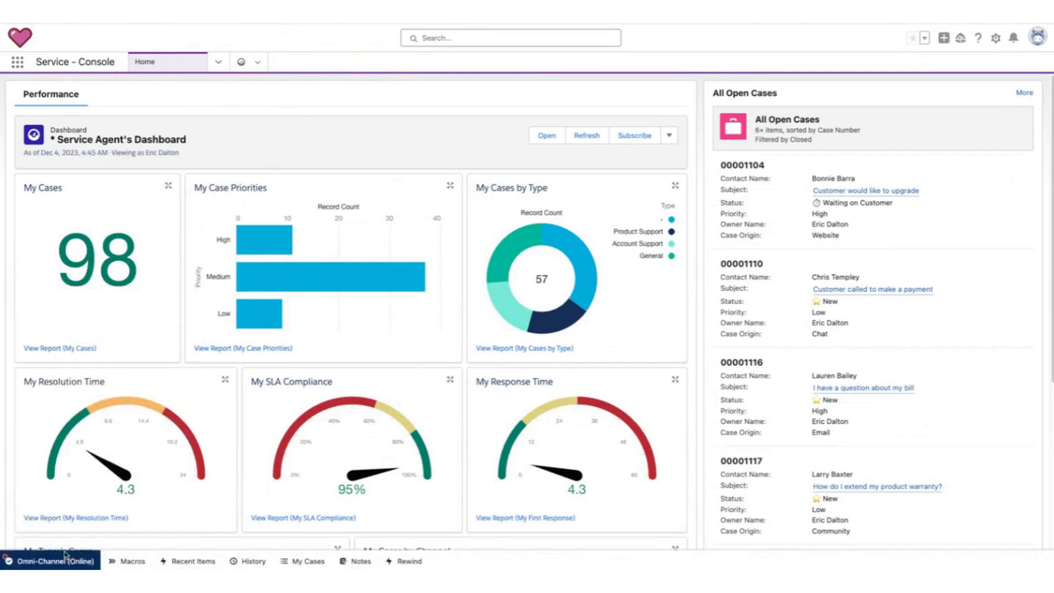
left_click(43, 561)
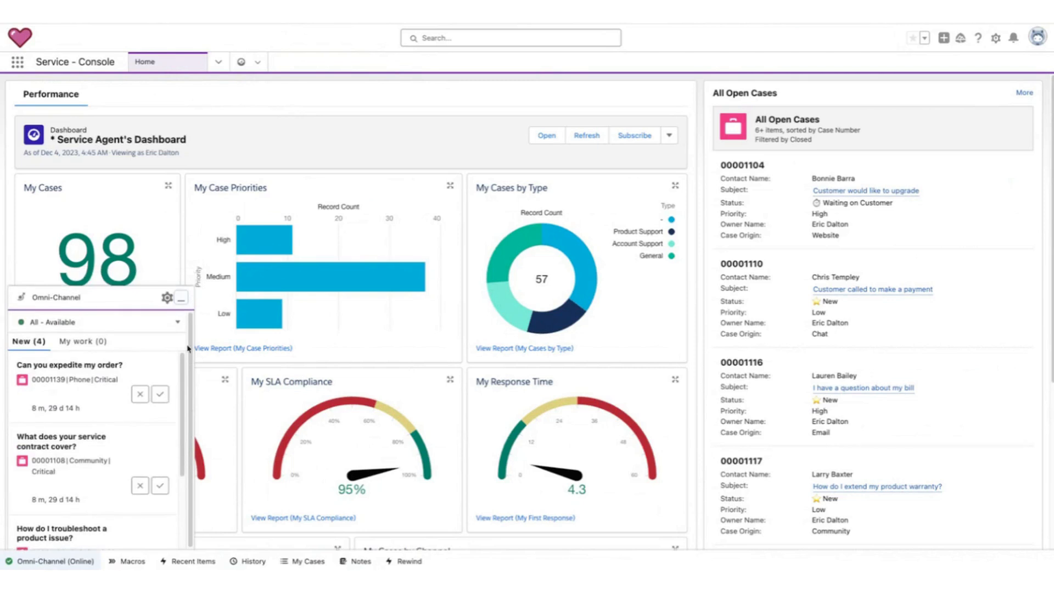
left_click(181, 298)
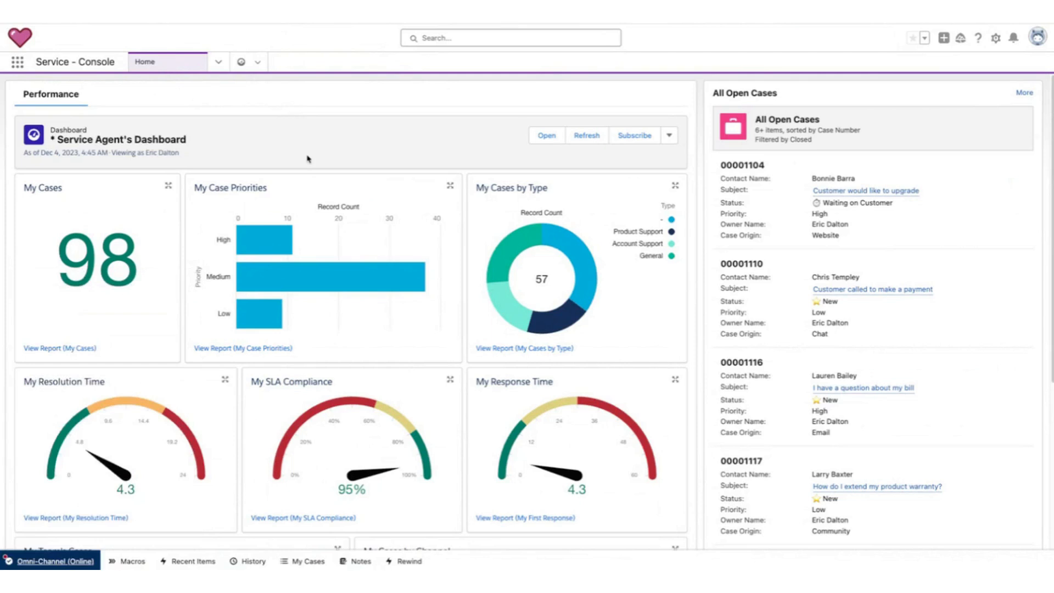
Accept the 'Can you expedite my order?' work item from Omni-Channel to open case 00001139.
left_click(78, 557)
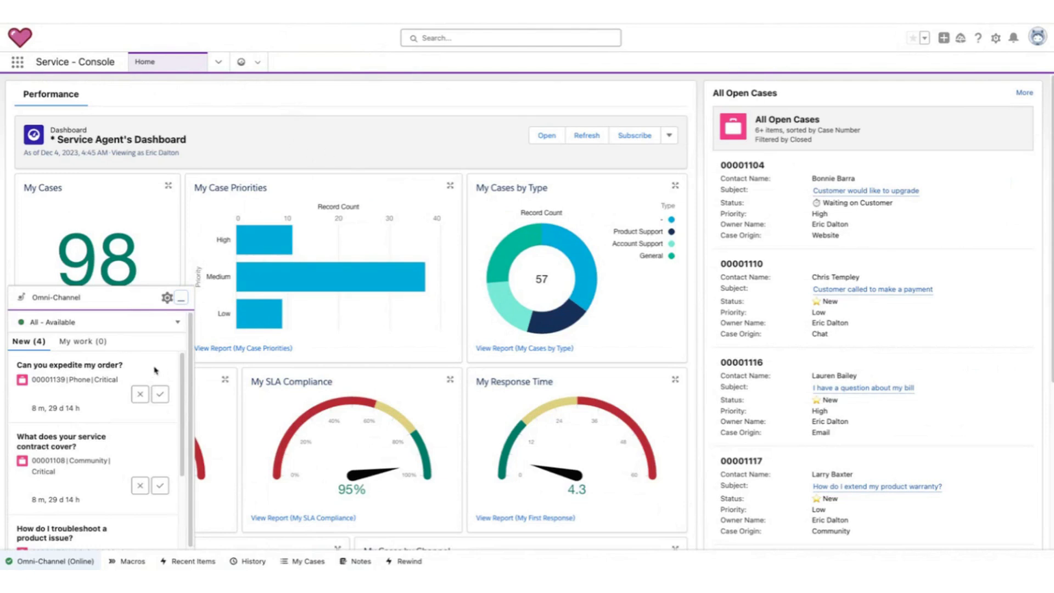
left_click(67, 367)
left_click(161, 397)
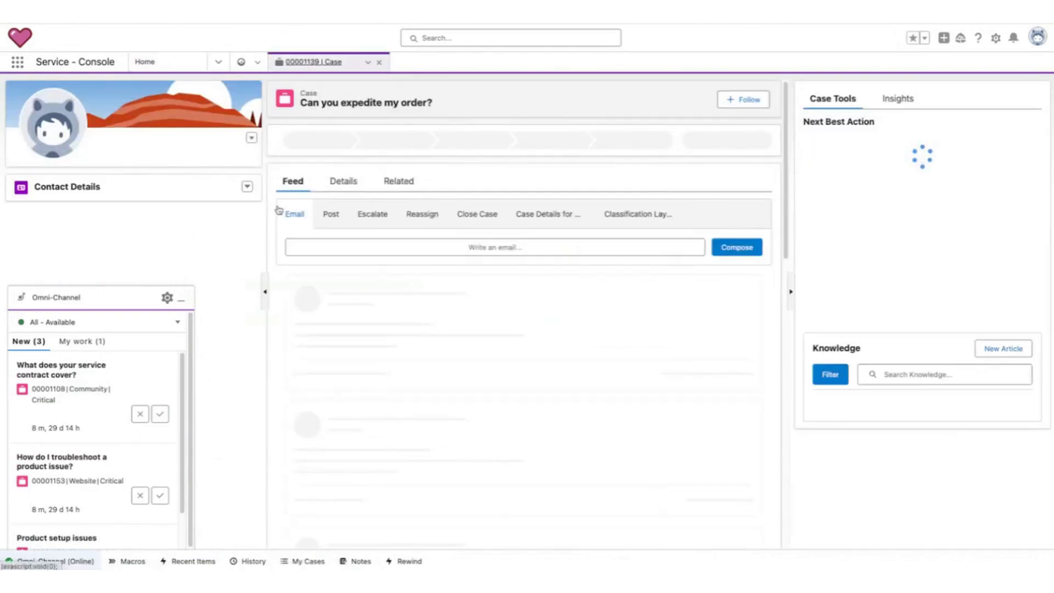
left_click(178, 303)
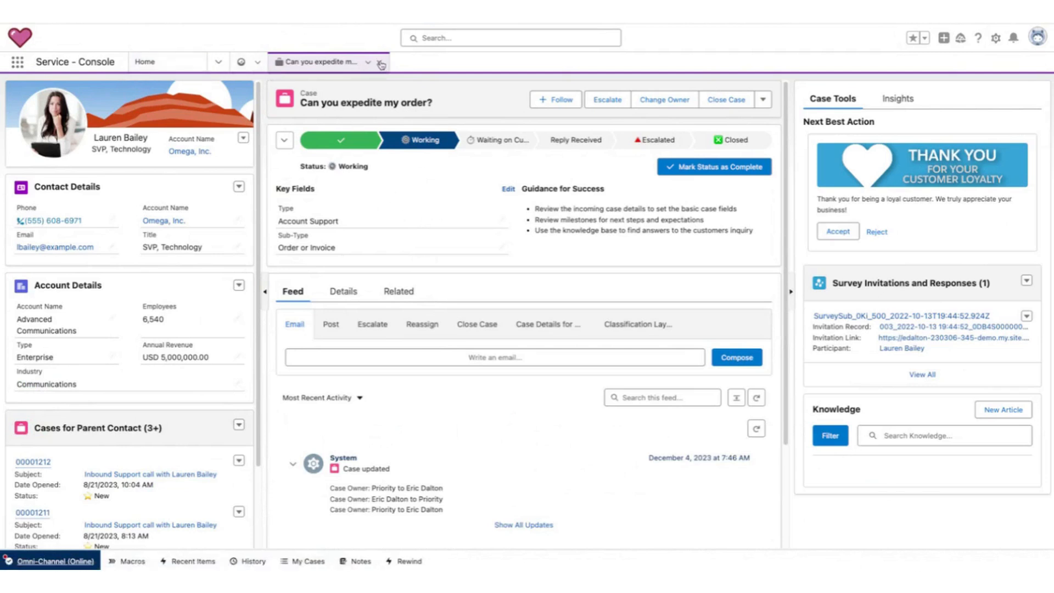
Set the Omni-Channel presence status to Offline.
left_click(40, 563)
left_click(184, 322)
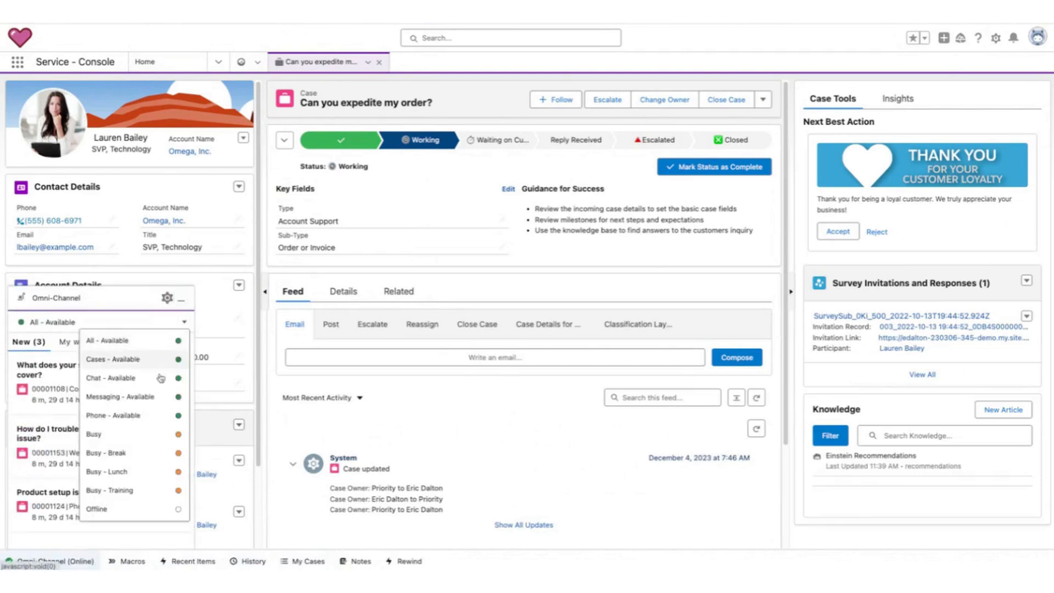
left_click(110, 509)
left_click(181, 299)
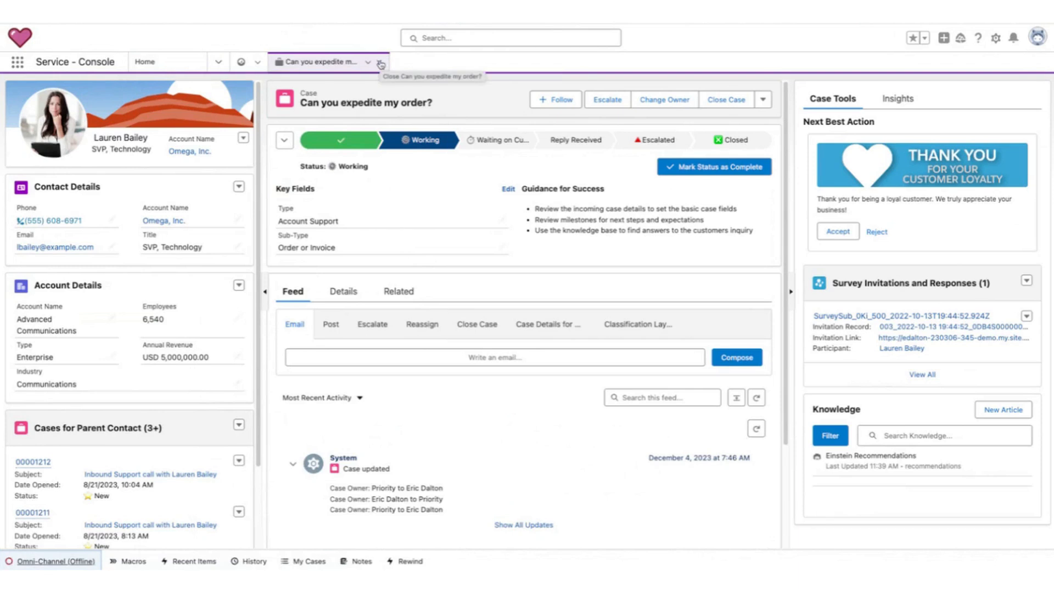
Close the expedite-order case tab and open the 'Customer would like to upgrade' case from All Open Cases.
left_click(196, 65)
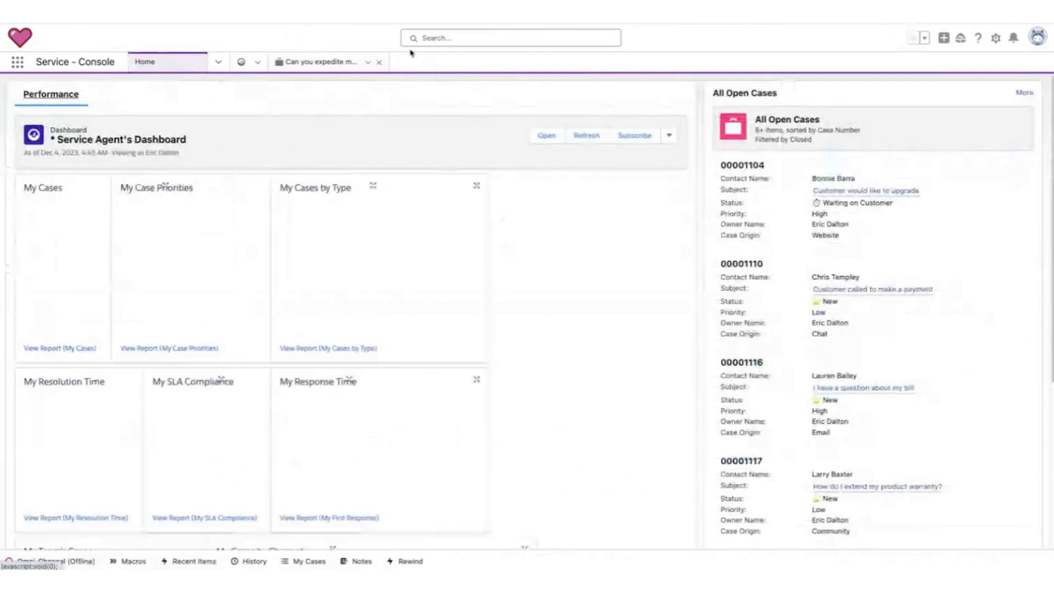
left_click(382, 63)
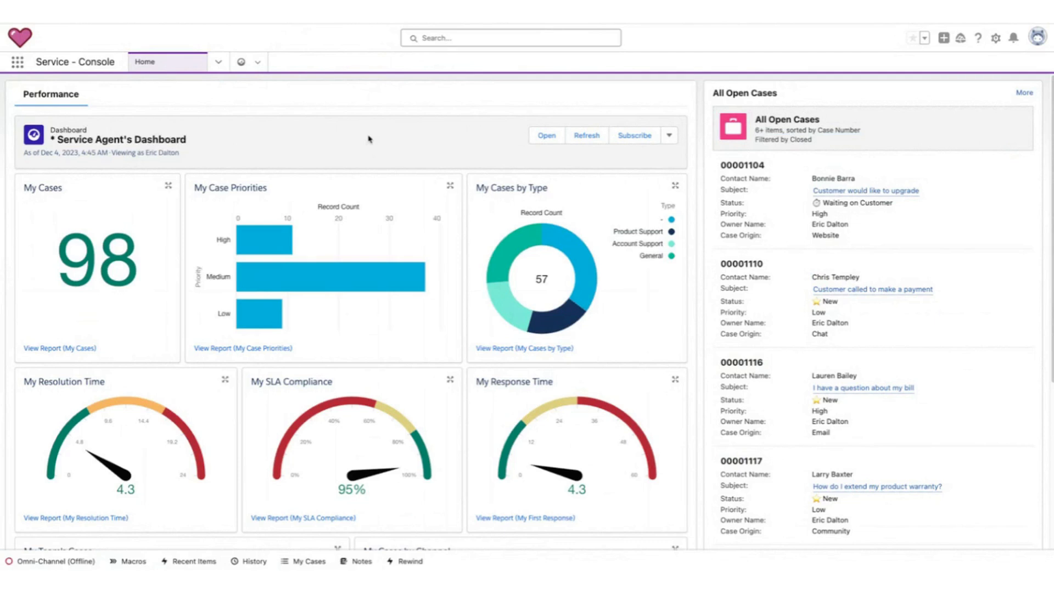
left_click(855, 193)
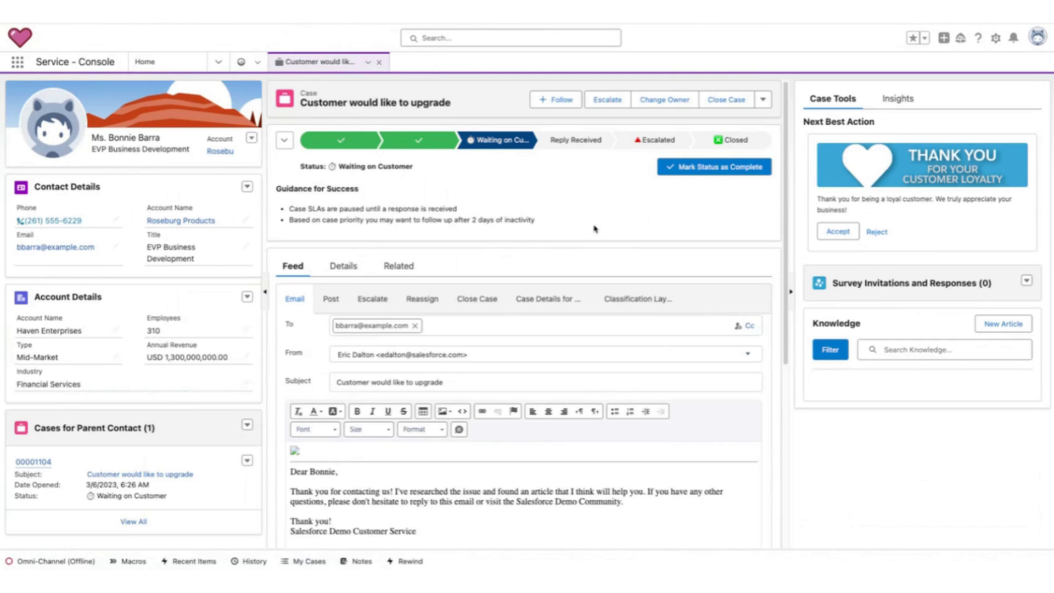
Switch the email reply's From address to Default Email, then Email2Case, then back to the agent's own address.
scroll(566, 327, "down", 2)
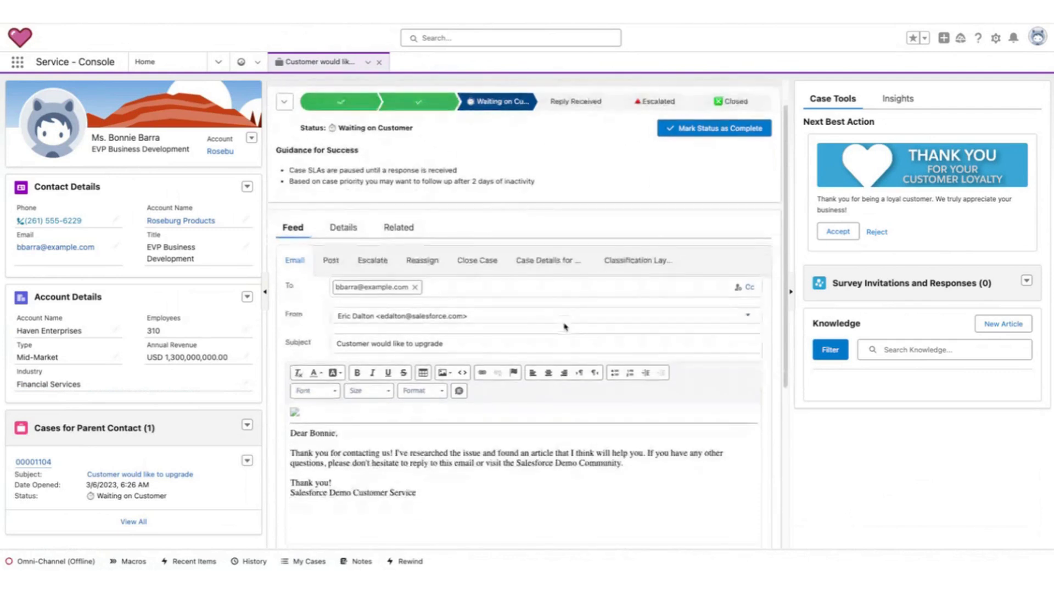
scroll(565, 327, "down", 1)
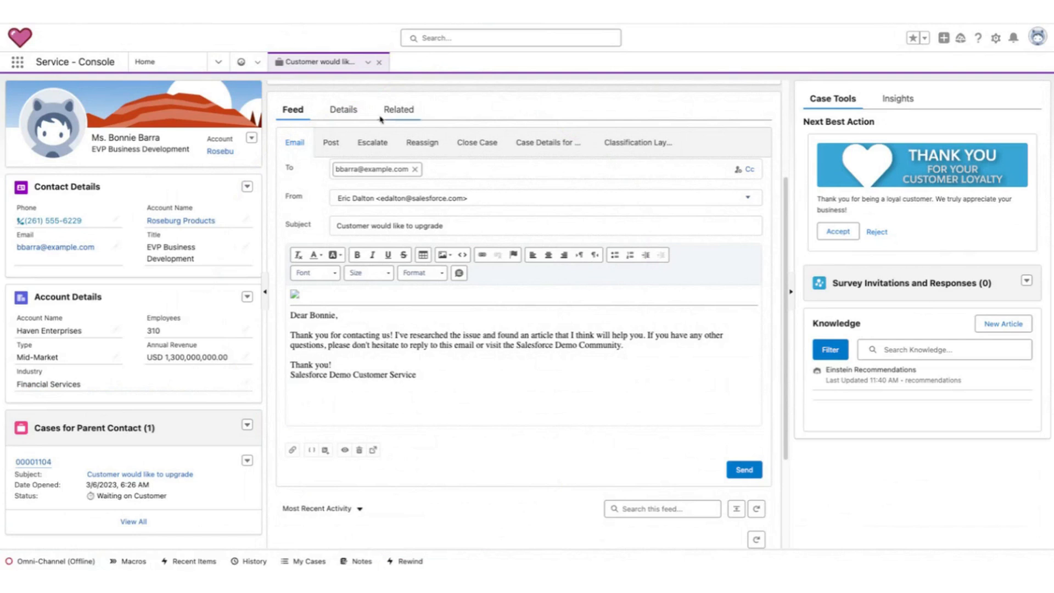
left_click(540, 202)
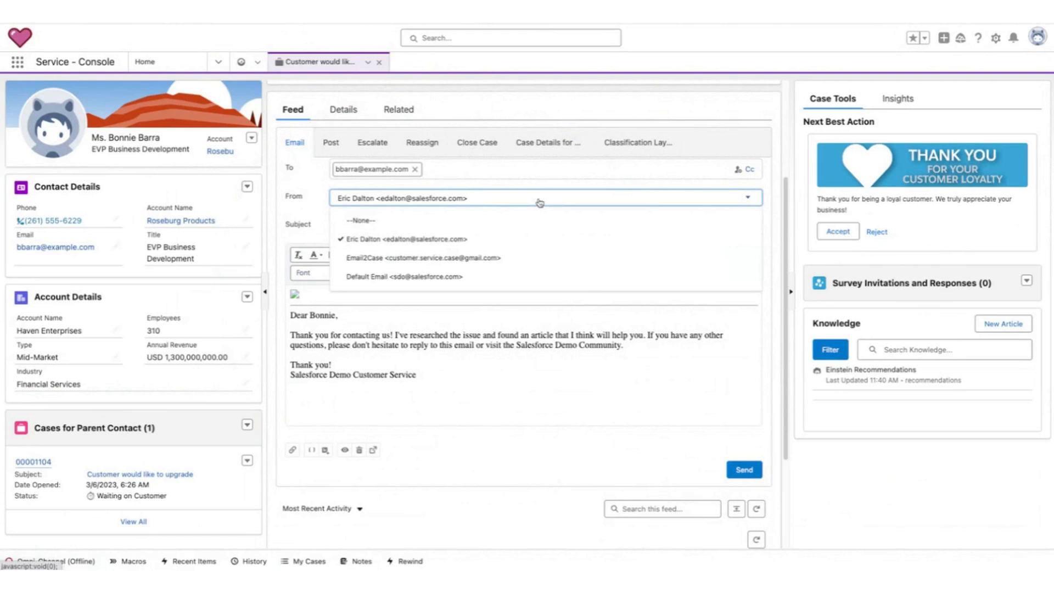
left_click(502, 278)
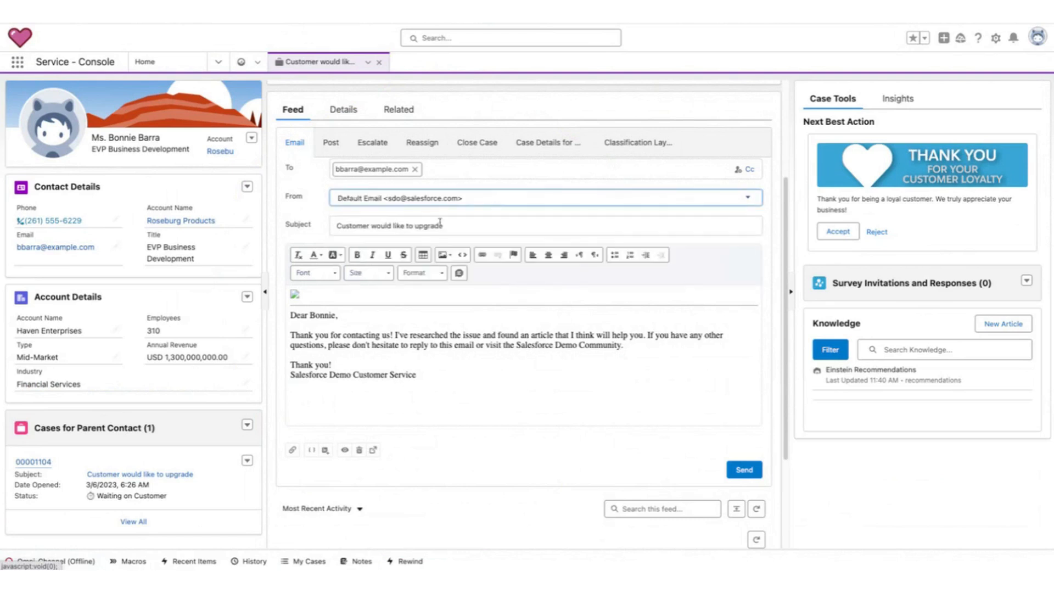
left_click(359, 202)
left_click(493, 260)
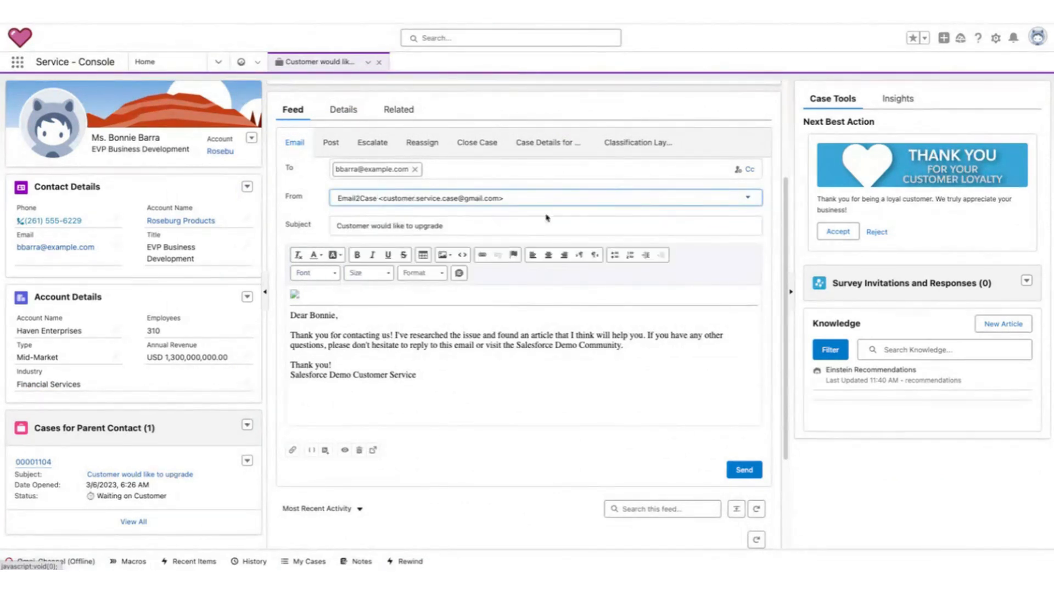
mouse_move(380, 203)
left_mouse_down()
mouse_move(416, 193)
mouse_move(446, 209)
left_mouse_up()
left_click(528, 200)
left_click(550, 240)
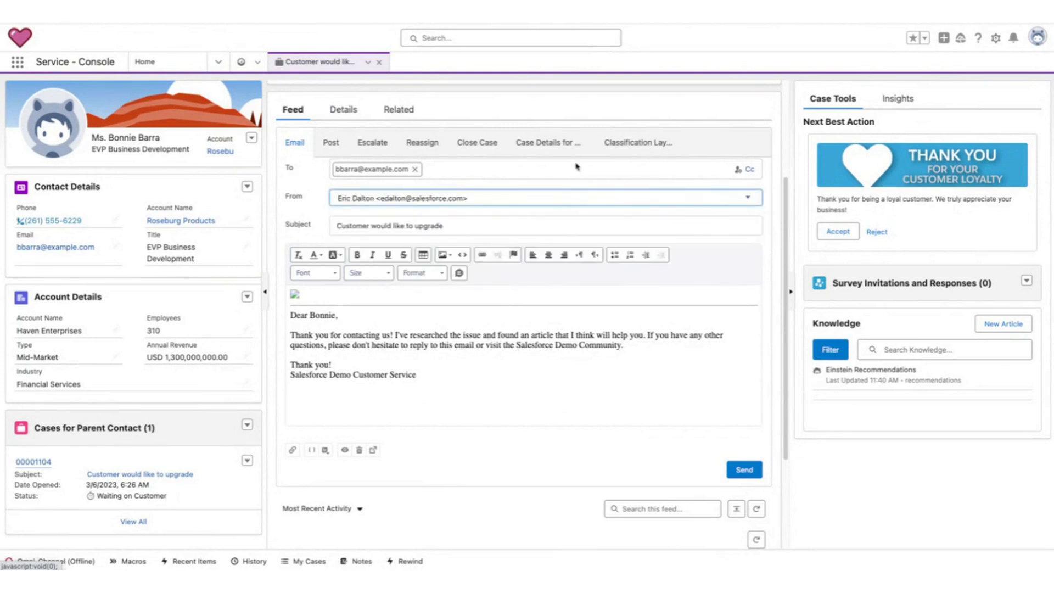
left_click(508, 200)
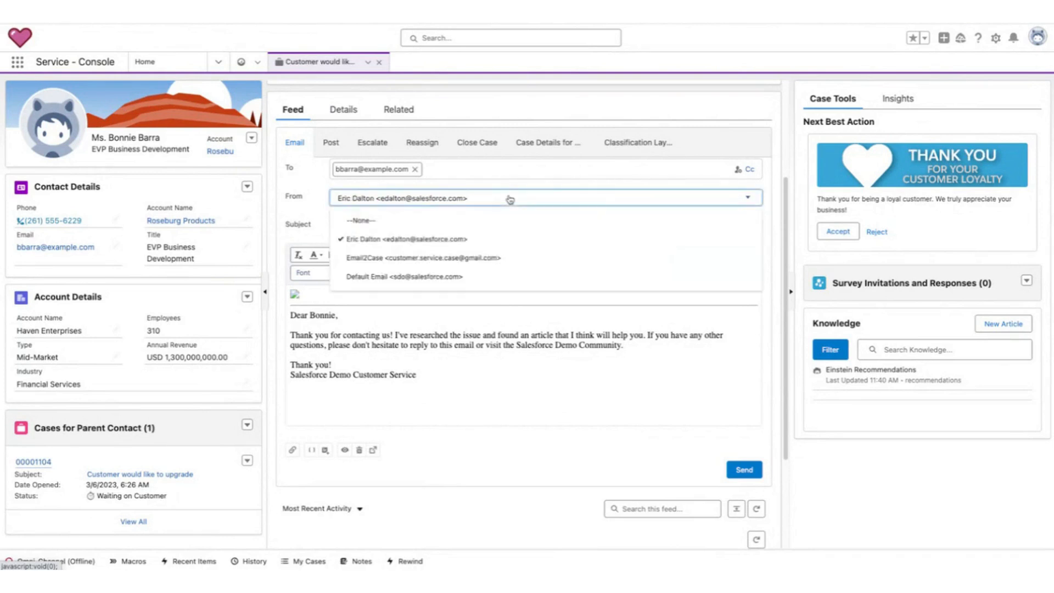
left_click(503, 255)
left_click(502, 203)
left_click(498, 236)
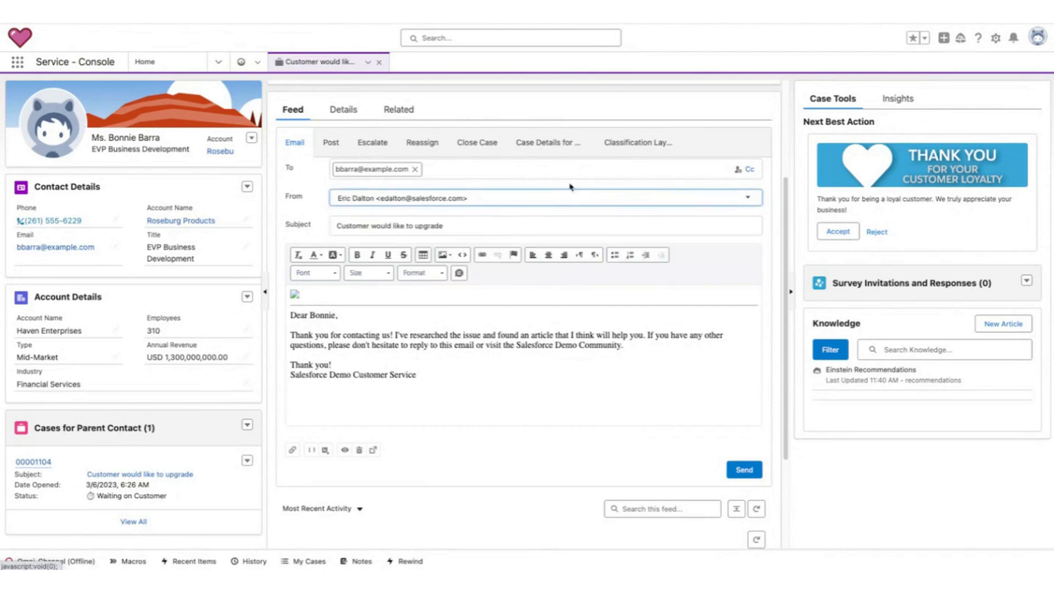
Review the drafted email reply's recipient, subject and body.
left_click(574, 114)
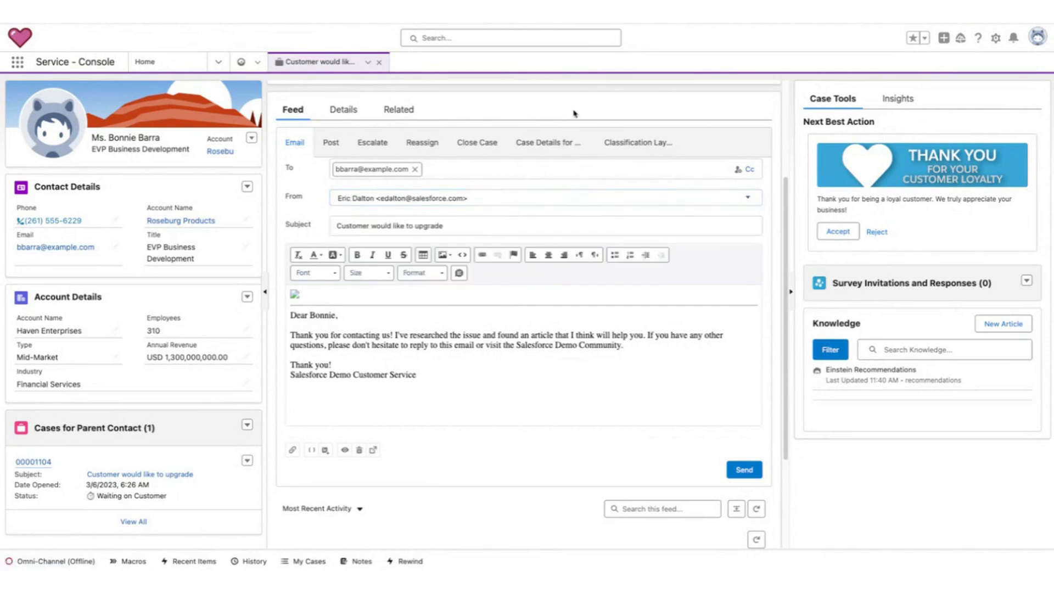
scroll(604, 206, "up", 3)
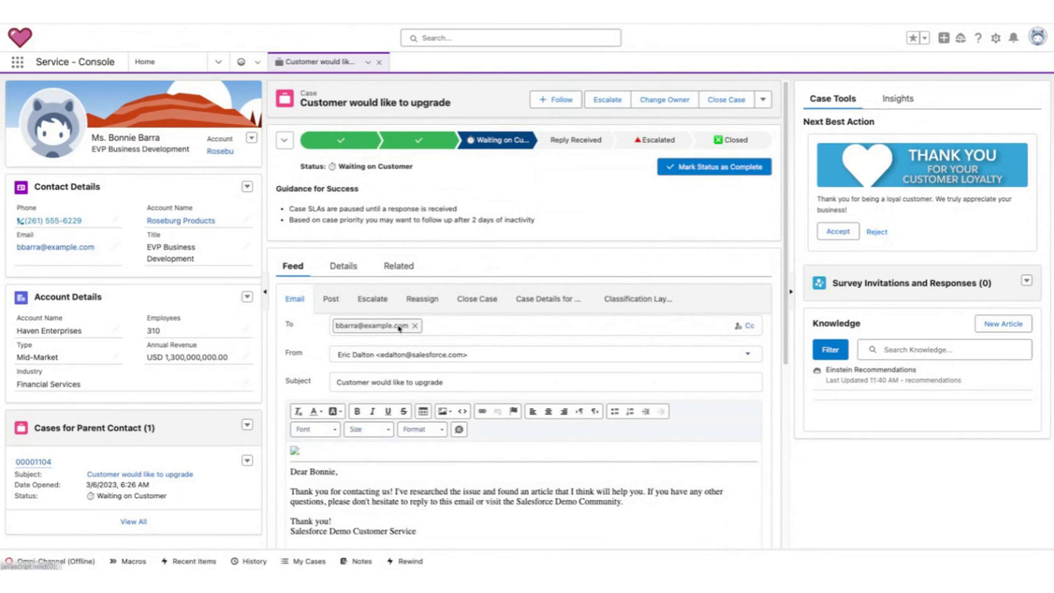
scroll(552, 300, "down", 1)
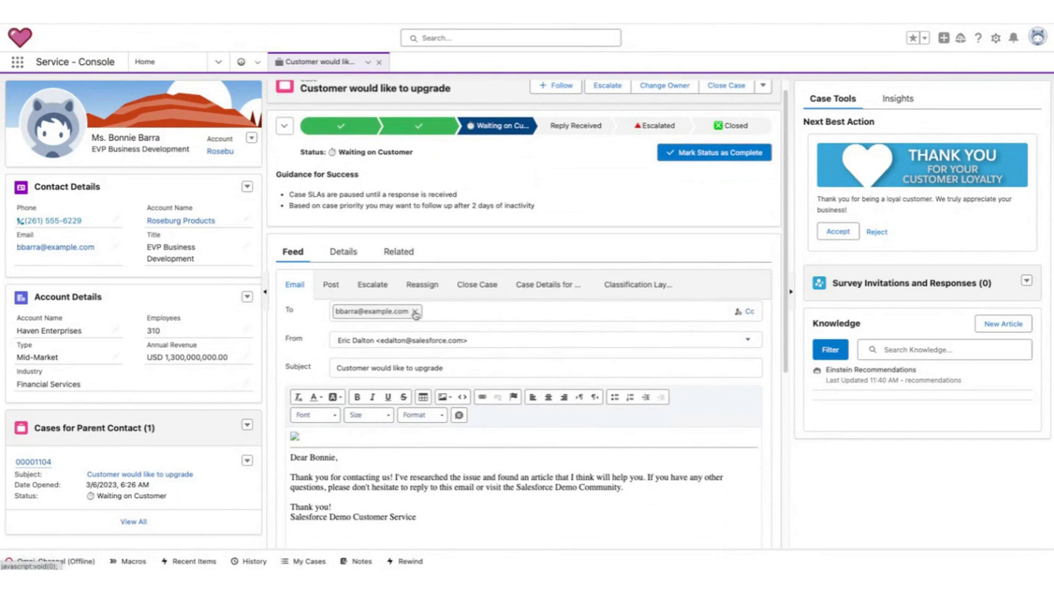
scroll(705, 442, "down", 5)
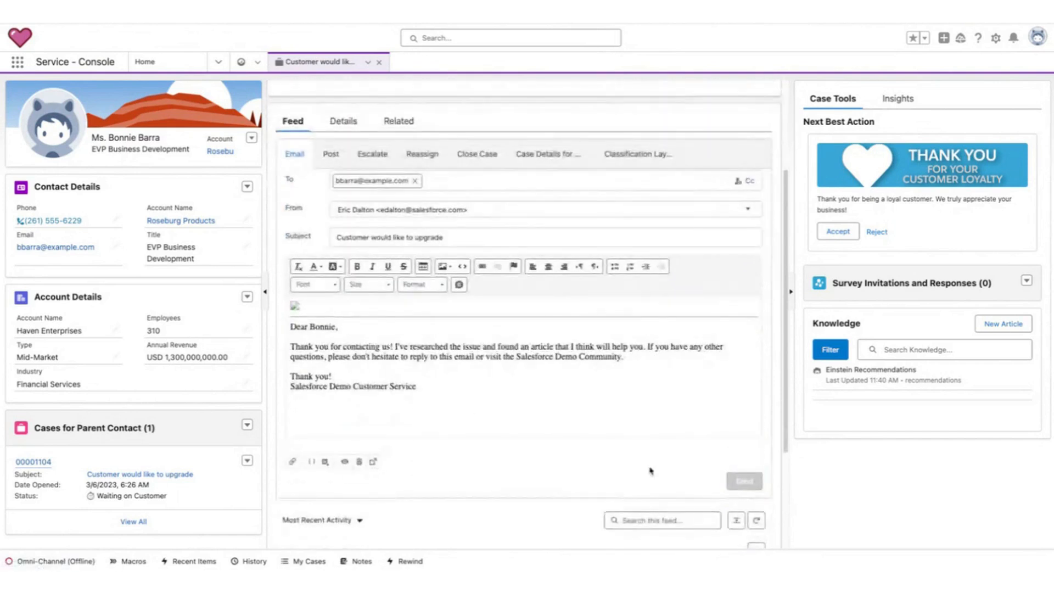
Send the email reply to the customer and scroll through the sent message in the case feed.
left_click(729, 483)
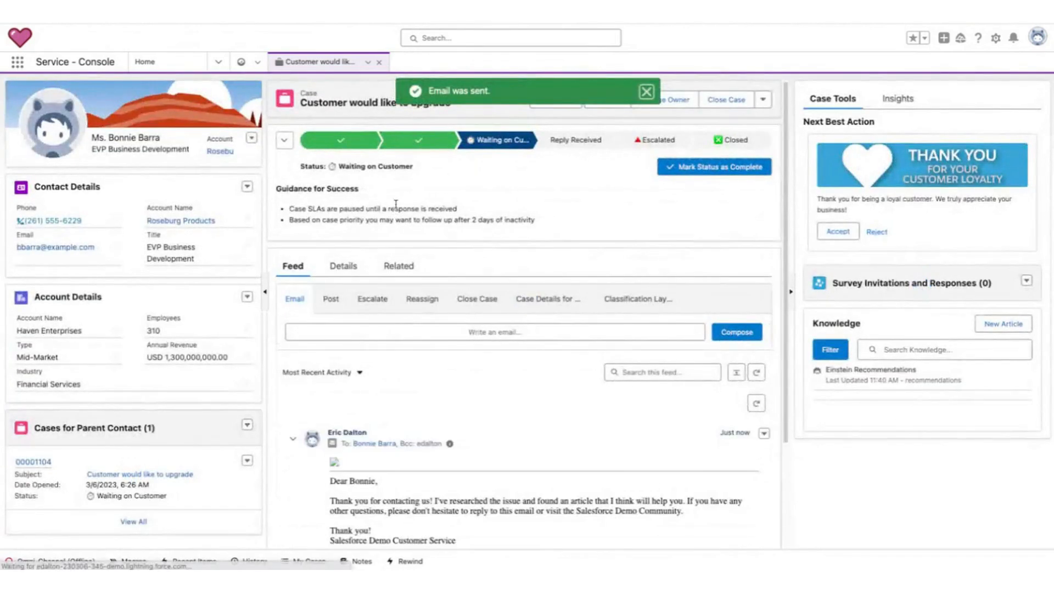
scroll(466, 409, "down", 3)
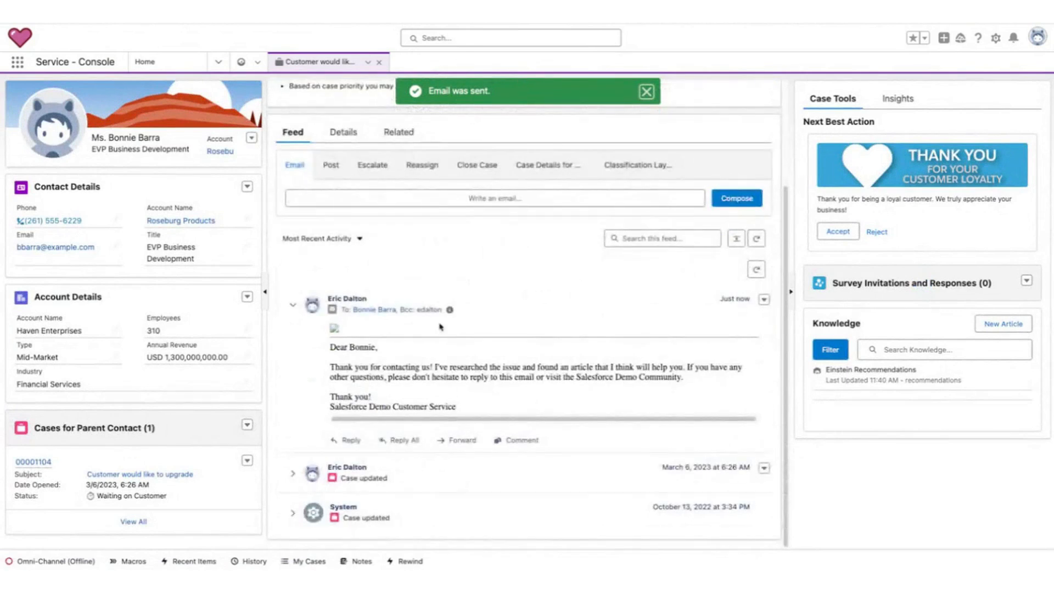
mouse_move(512, 293)
left_mouse_down()
mouse_move(413, 504)
mouse_move(458, 277)
left_mouse_up()
left_click_drag(527, 287, 561, 362)
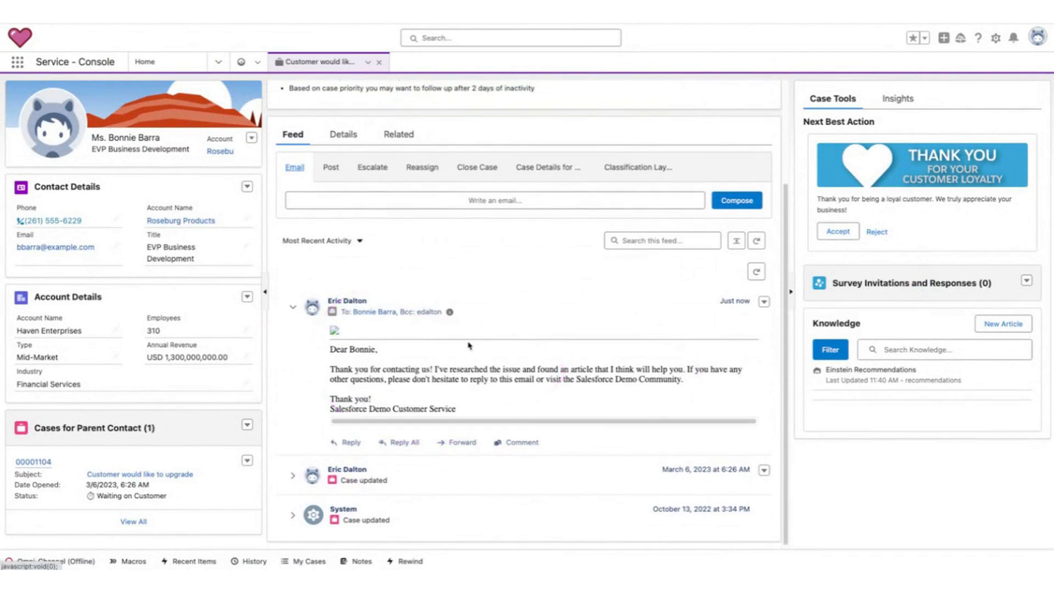
scroll(426, 330, "up", 5)
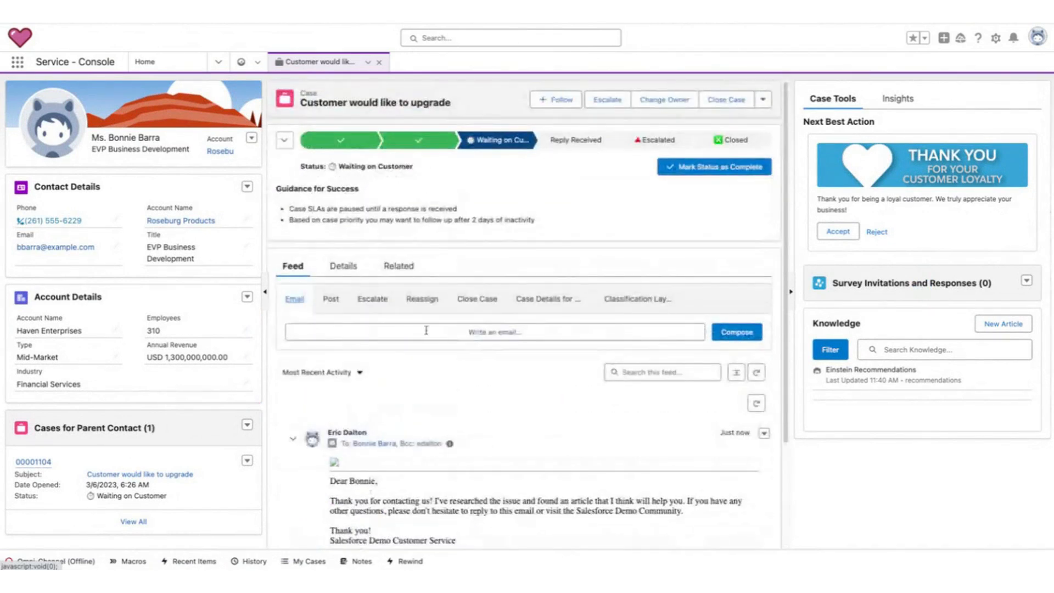
mouse_move(333, 413)
left_mouse_down()
mouse_move(280, 463)
mouse_move(332, 440)
left_mouse_up()
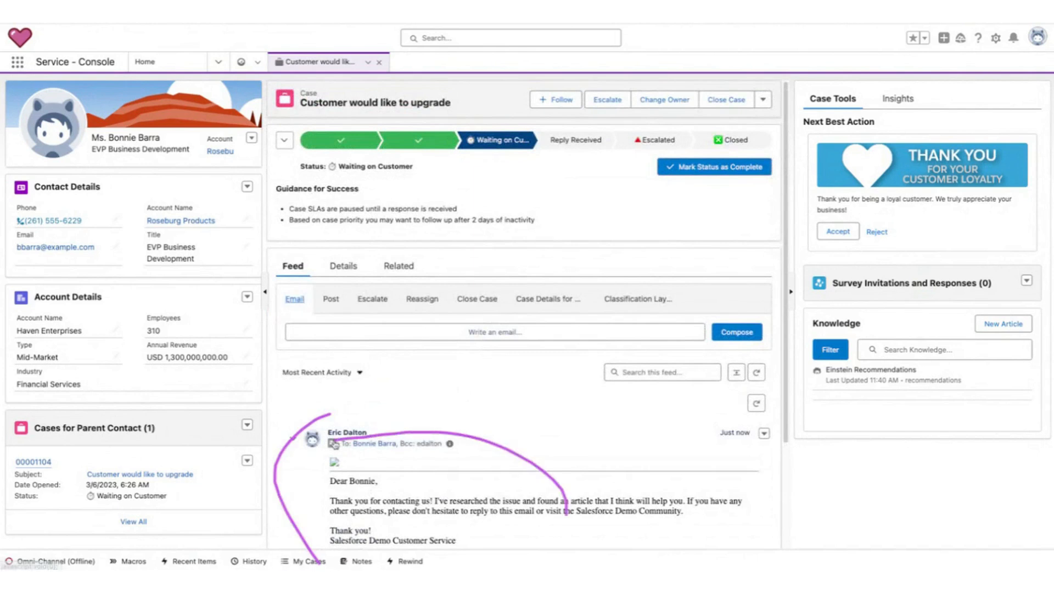
left_click(368, 332)
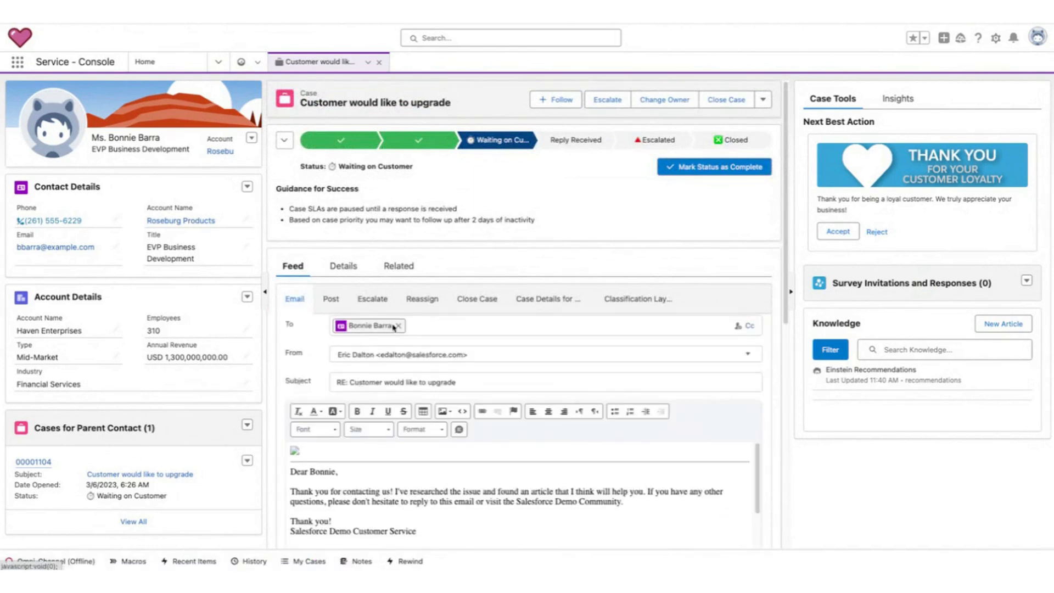
left_click(398, 326)
scroll(643, 315, "down", 3)
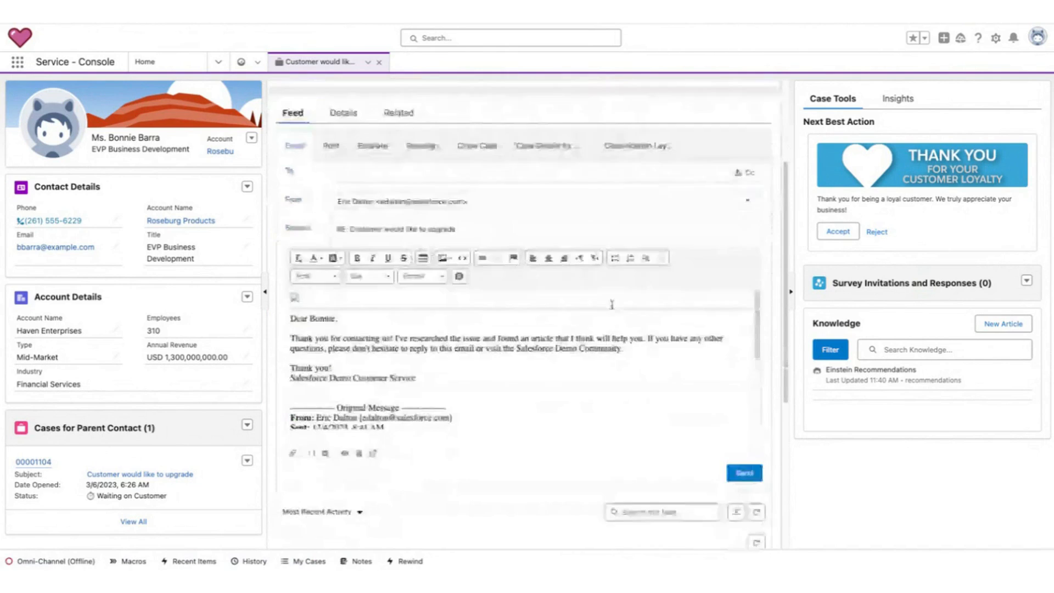
type("@s")
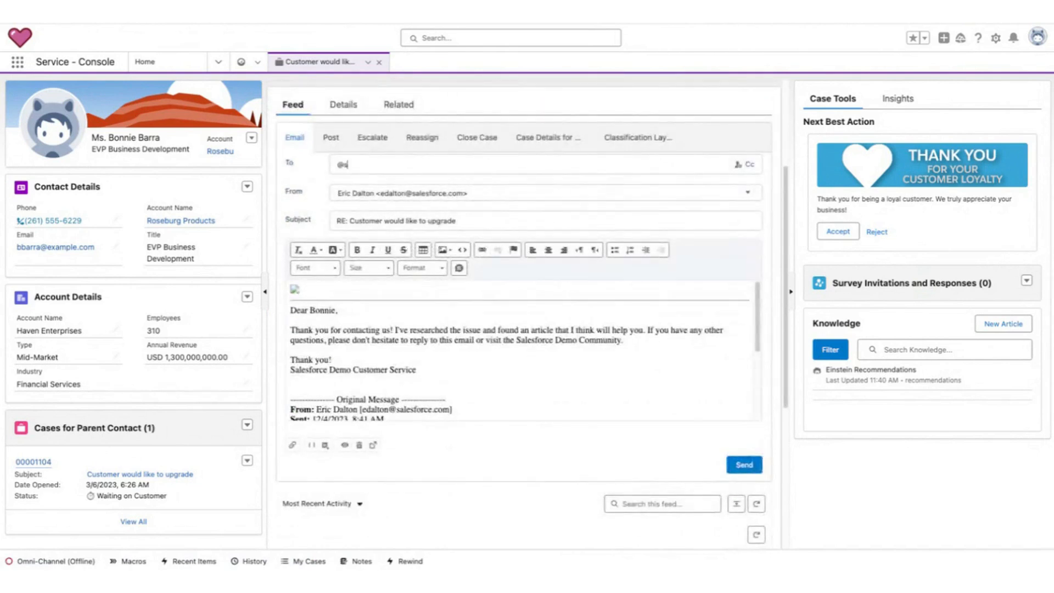
type("alesfoirc.com")
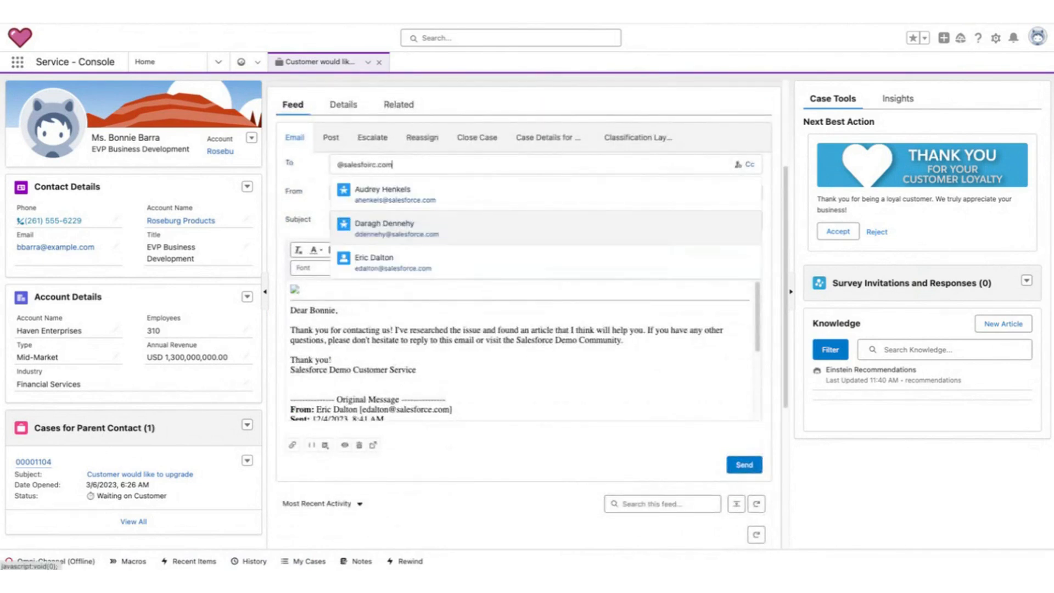
left_click(732, 471)
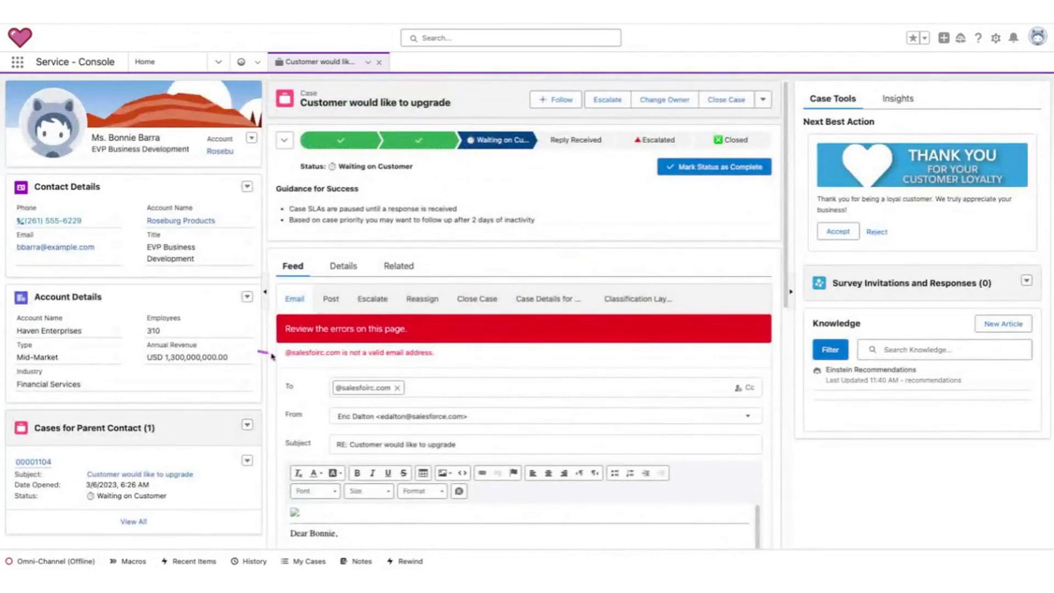
scroll(358, 387, "down", 3)
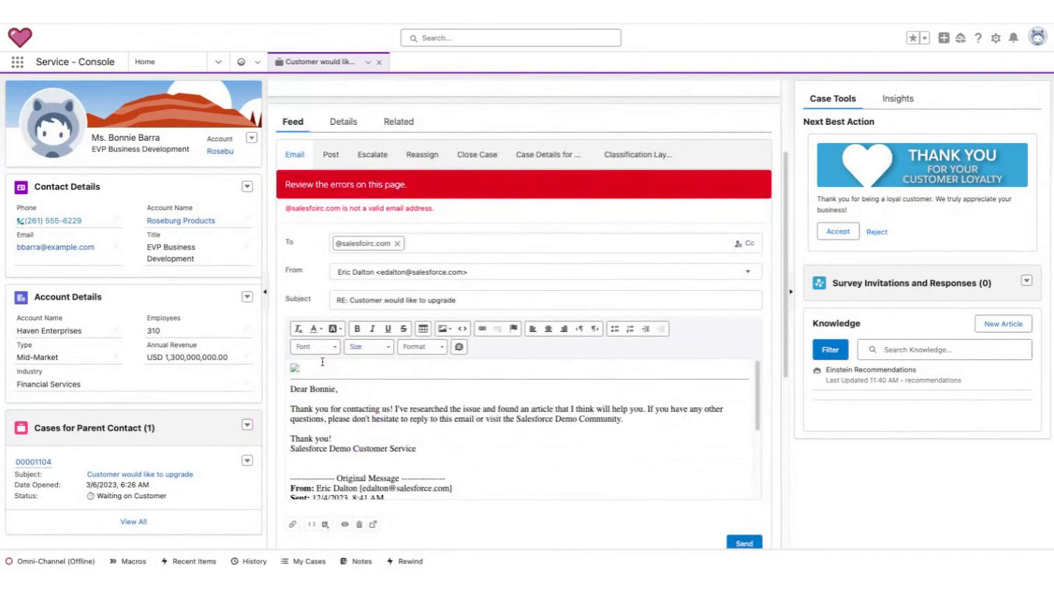
left_click(396, 245)
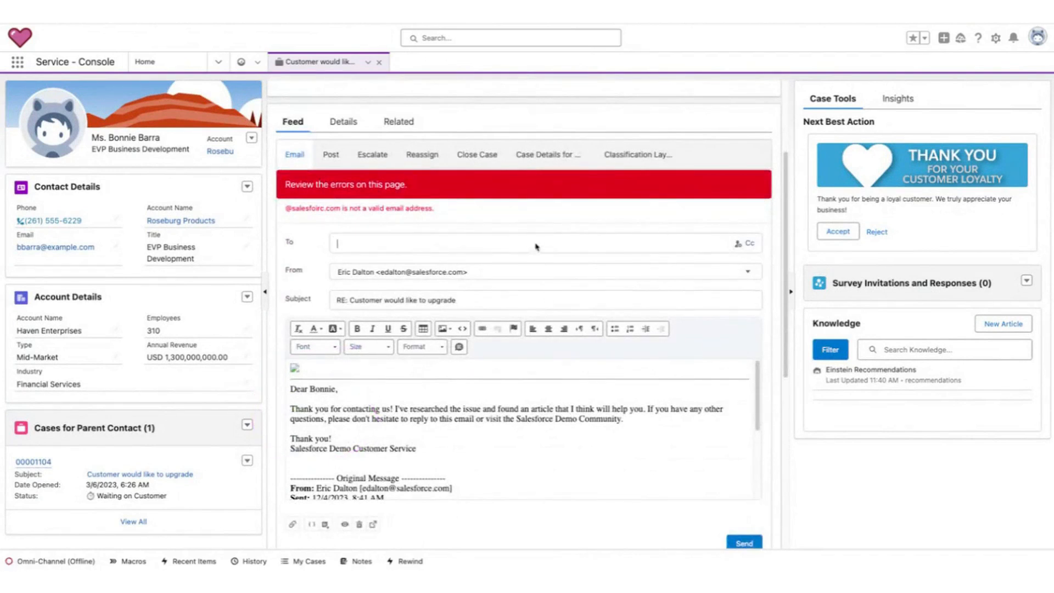
scroll(280, 297, "up", 3)
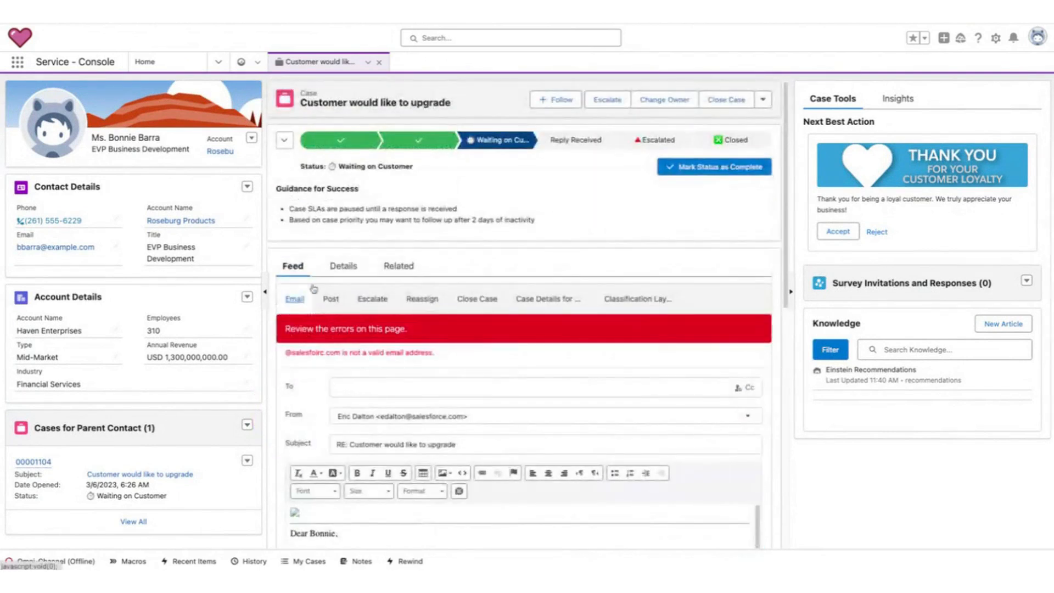
Switch between the case's Details and Feed tabs and scroll through the unsent reply draft.
left_click(343, 267)
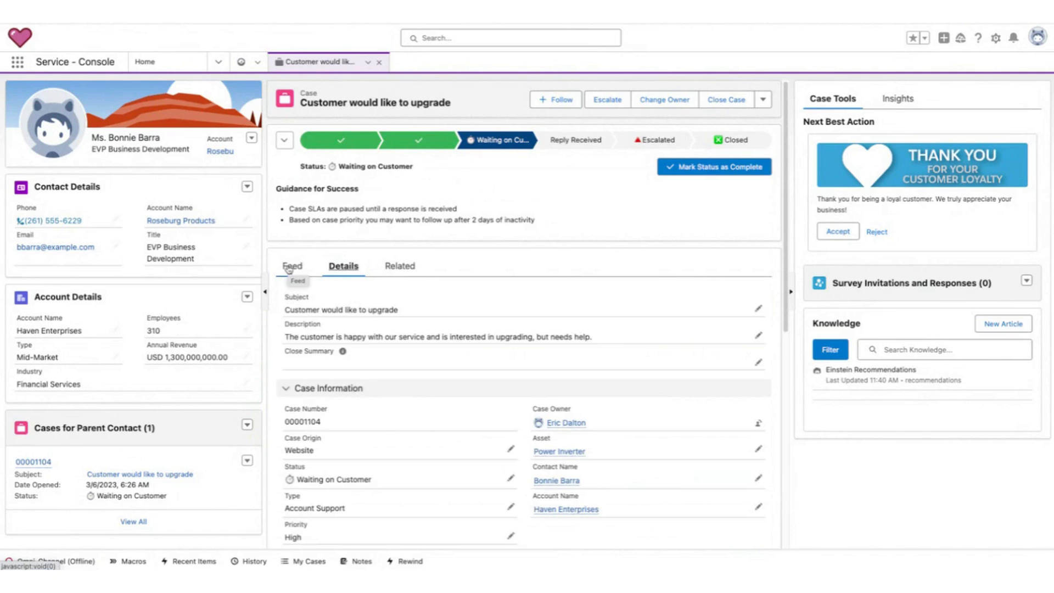
left_click(288, 269)
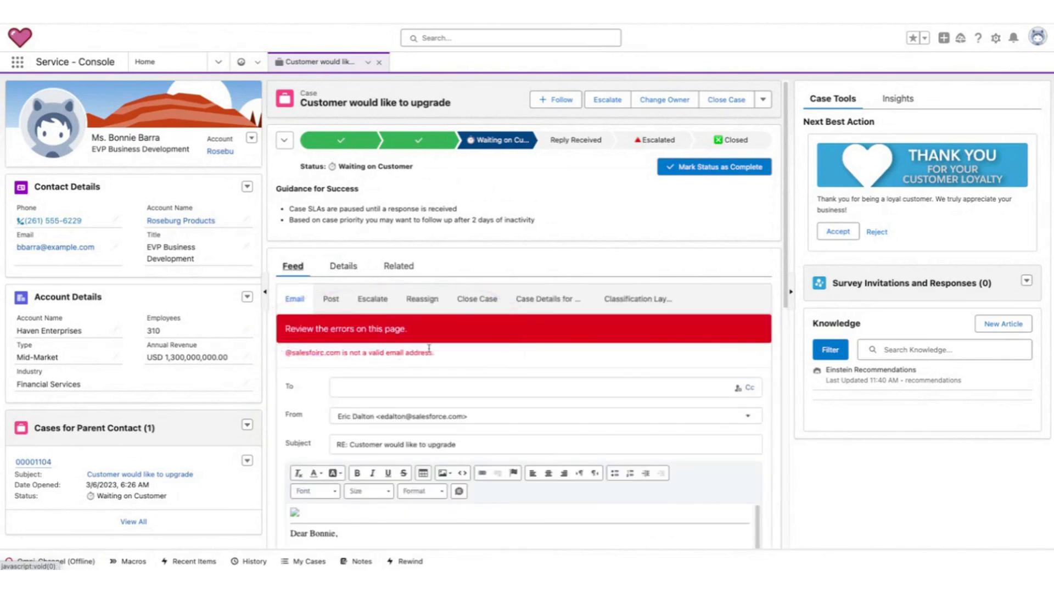
scroll(439, 405, "down", 5)
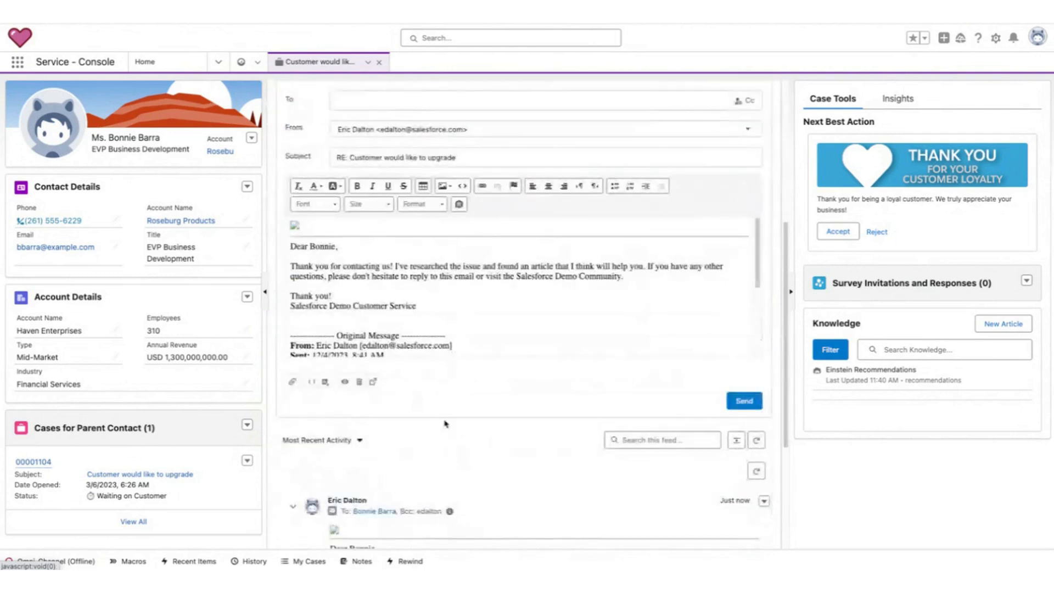
scroll(439, 404, "down", 4)
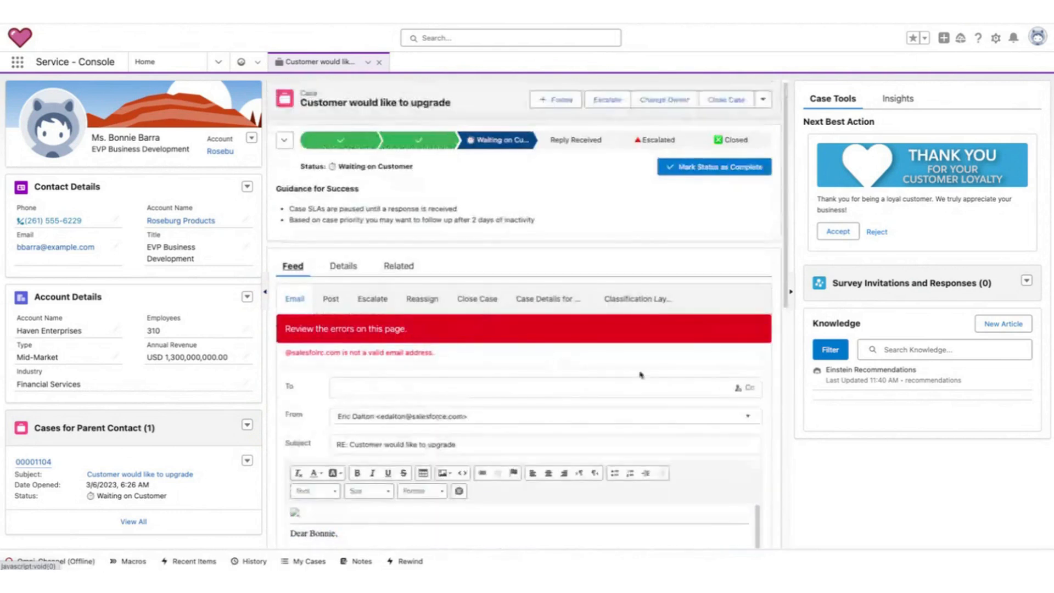
scroll(507, 484, "down", 3)
scroll(508, 483, "down", 2)
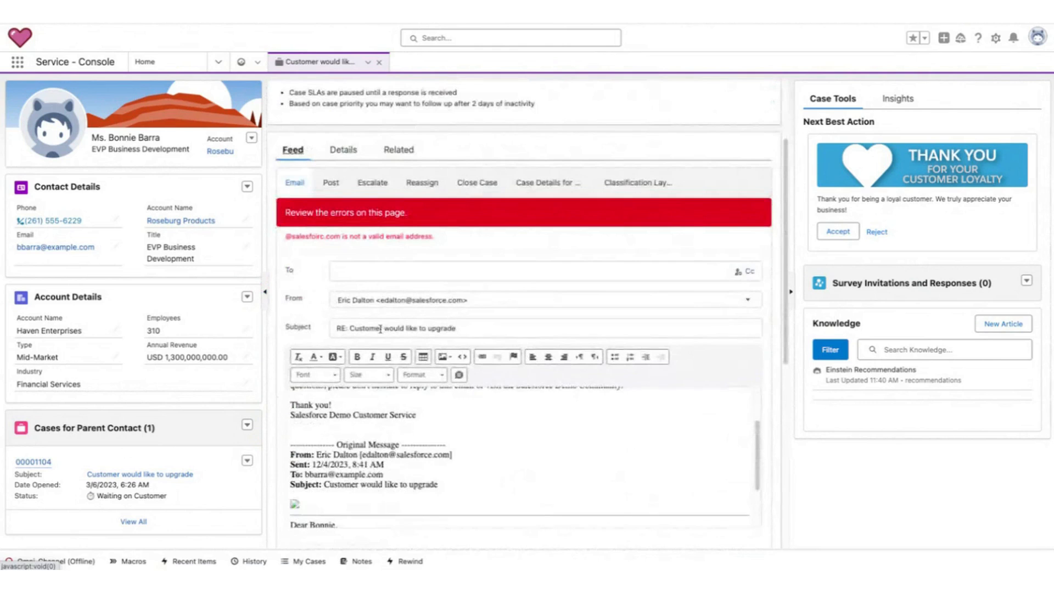
scroll(292, 268, "up", 3)
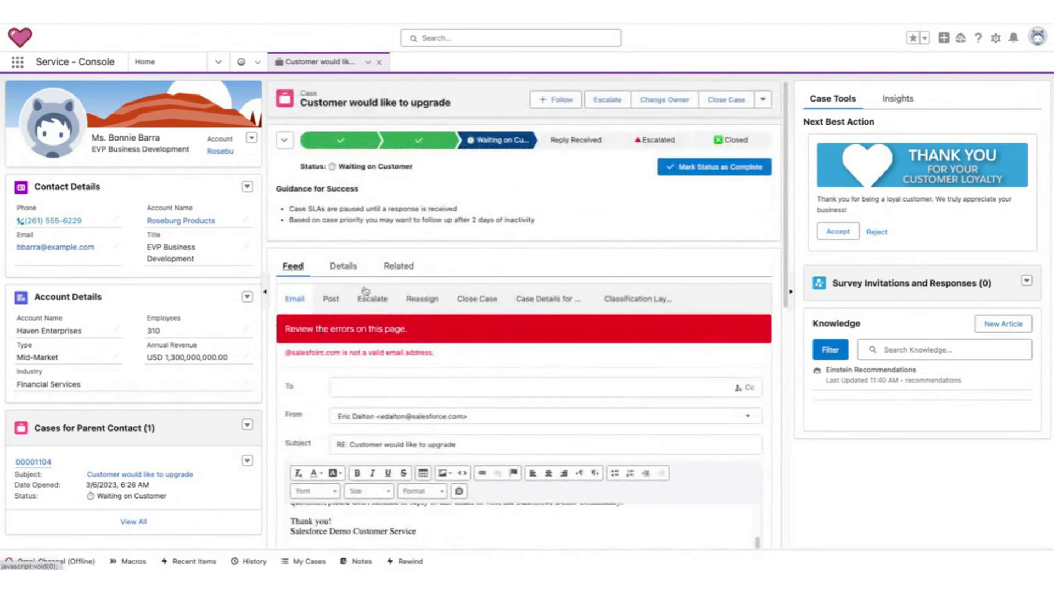
left_click(349, 266)
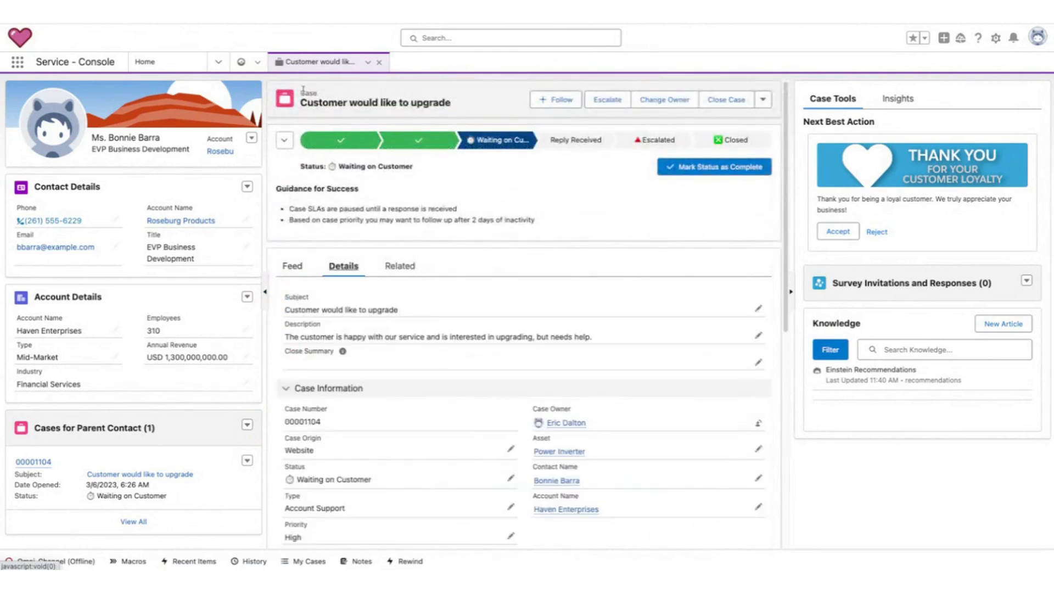
Close the upgrade case tab and open the full All Open Cases list from Home.
left_click(146, 61)
left_click(382, 62)
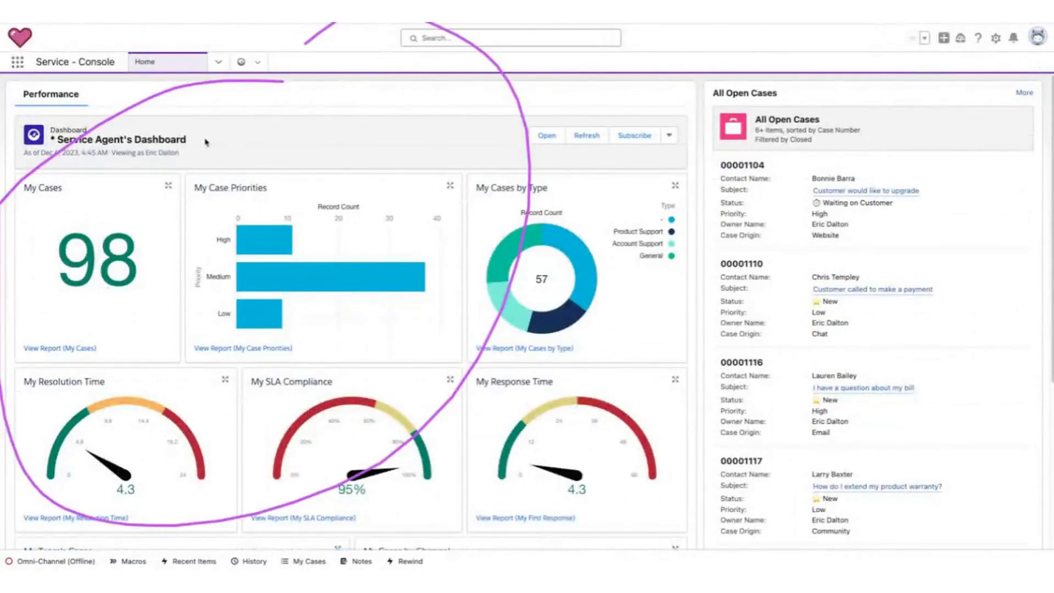
left_click(1025, 93)
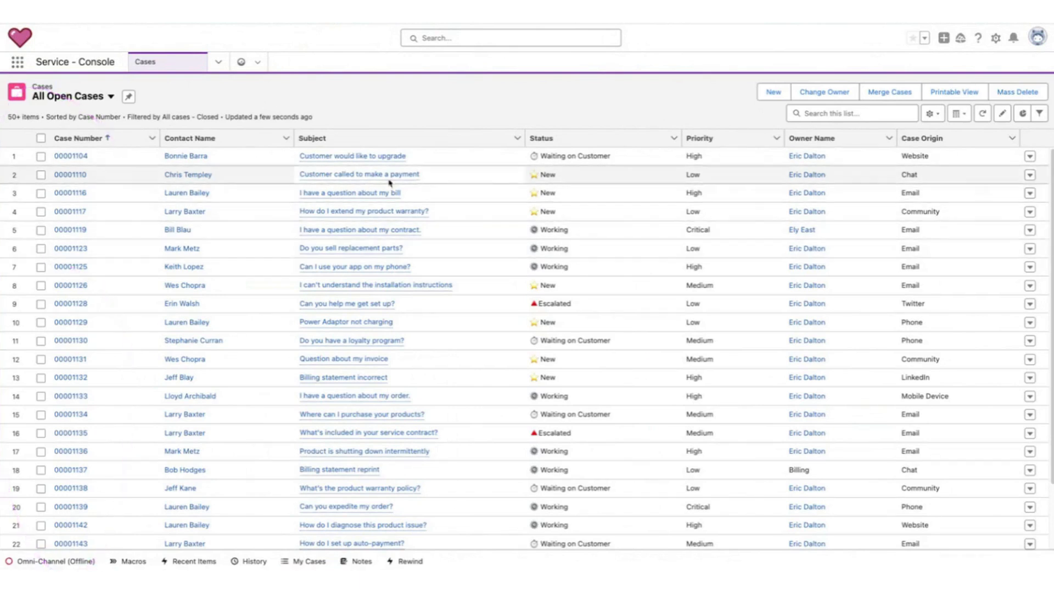
Switch the case list view to Chat, then Billing, then back to All Open Cases.
left_click(107, 98)
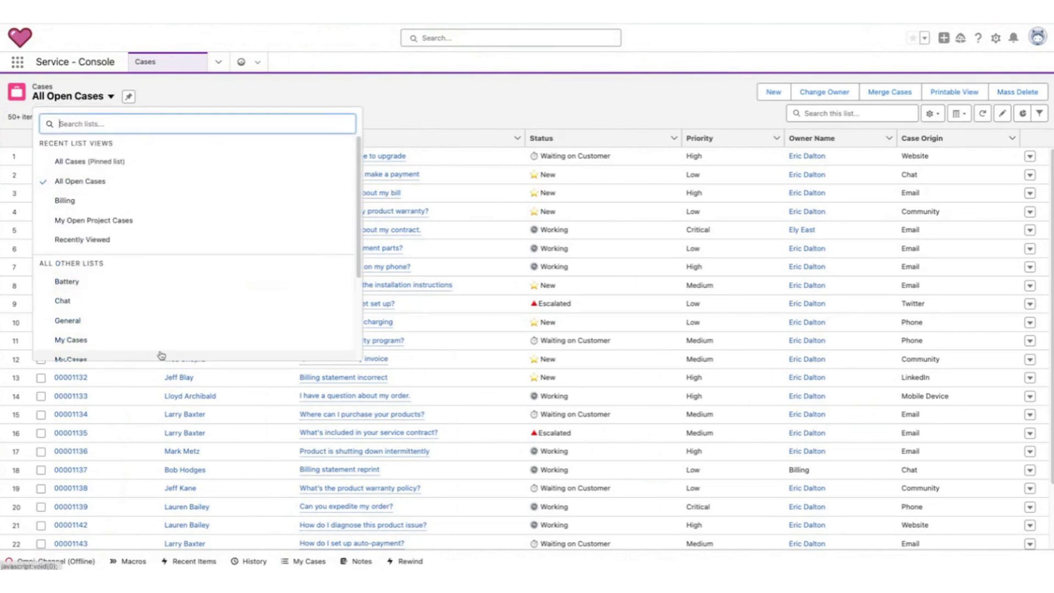
left_click(132, 302)
left_click(59, 97)
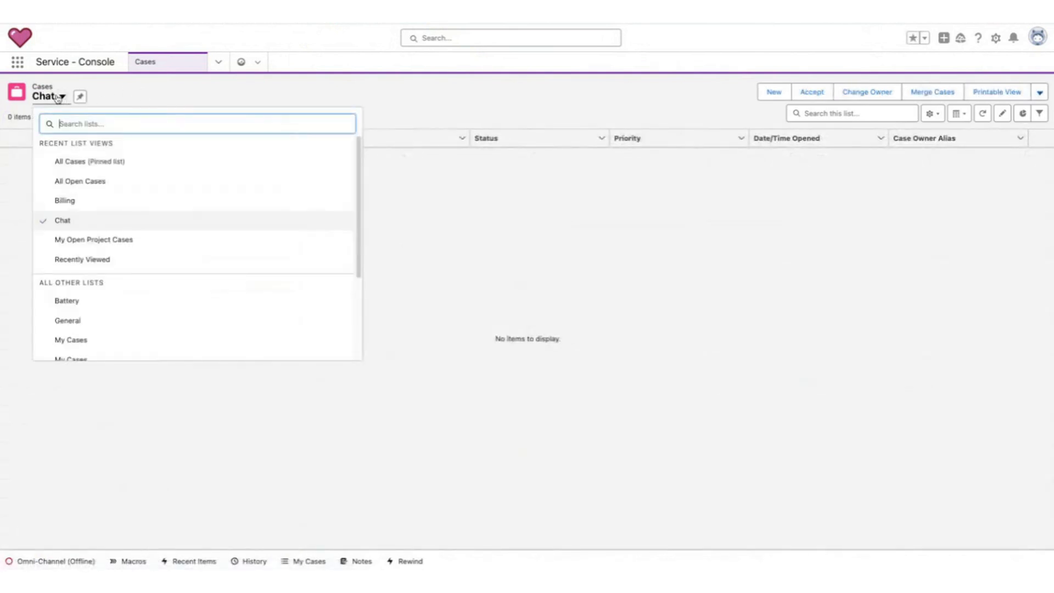
left_click(100, 202)
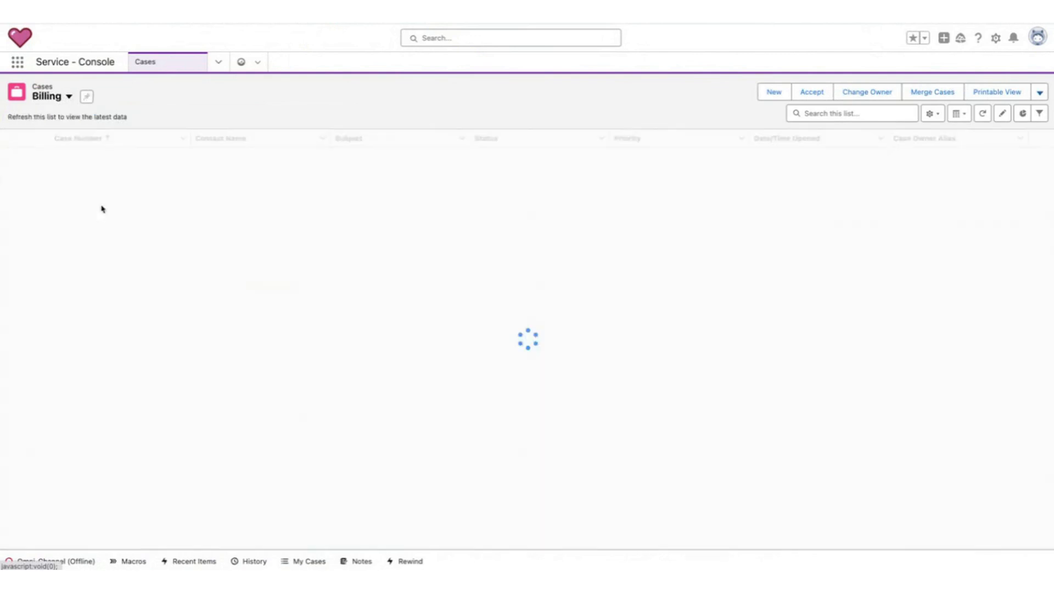
left_click(54, 97)
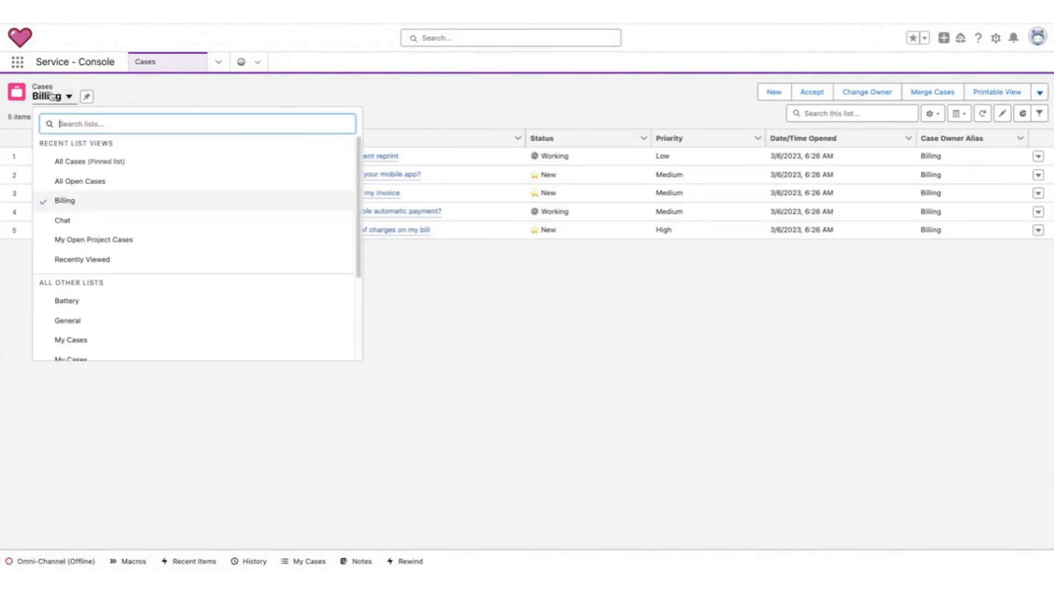
left_click(156, 183)
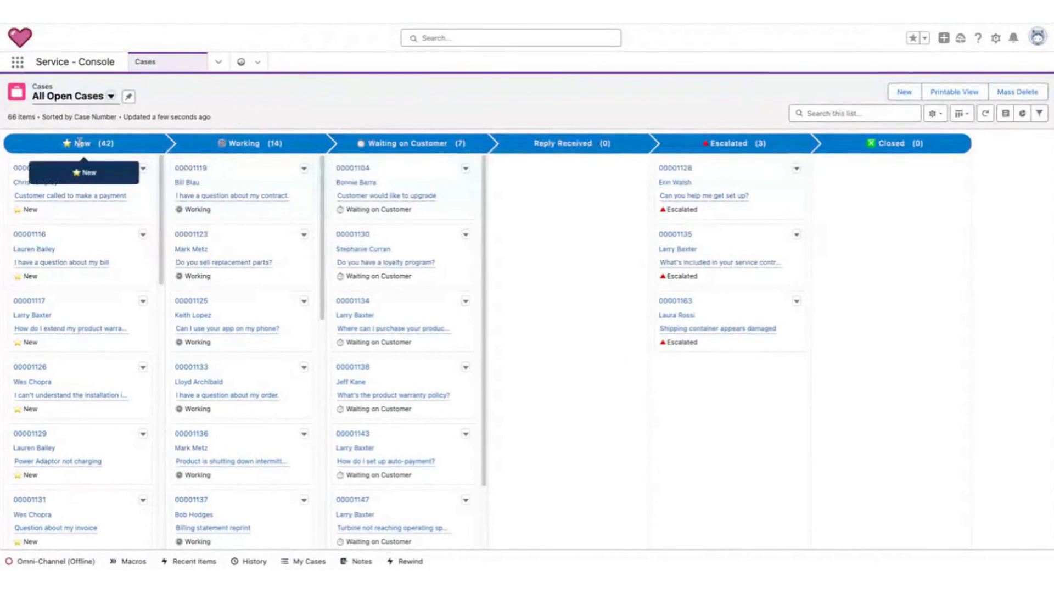
Move case 00001119 from Working to Waiting on Customer on the Kanban board.
mouse_move(57, 160)
left_mouse_down()
mouse_move(906, 165)
mouse_move(36, 118)
mouse_move(81, 161)
left_mouse_up()
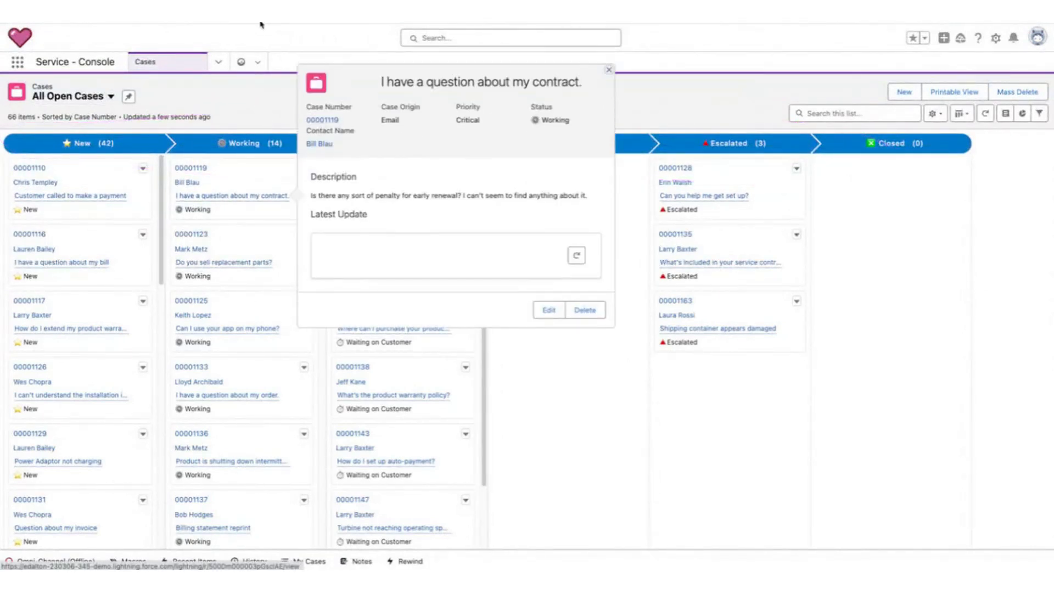
left_click_drag(245, 235, 351, 255)
left_click_drag(209, 160, 384, 175)
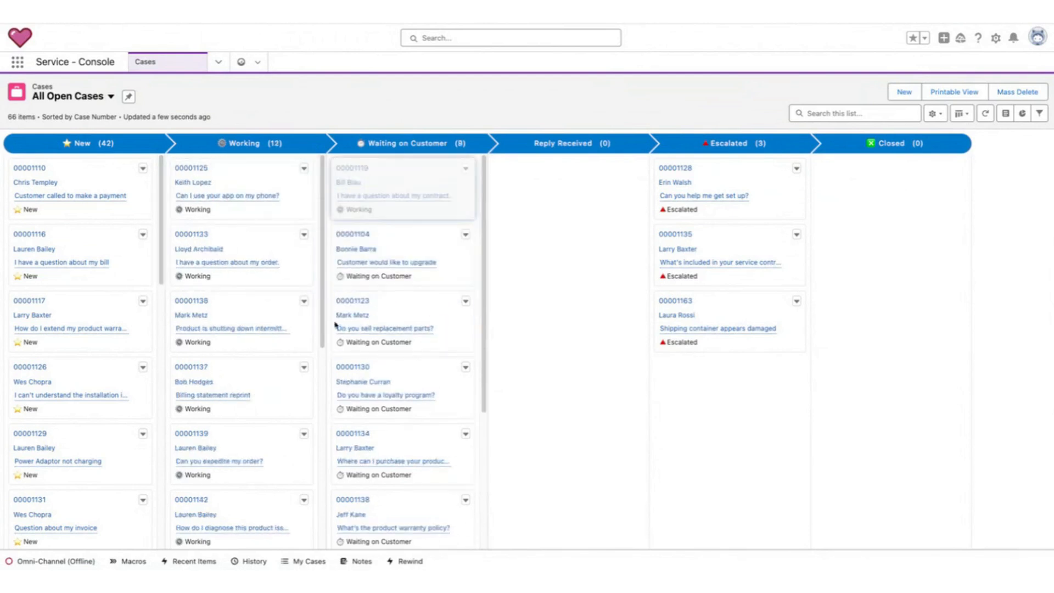
Switch the case list view to Priority.
left_click(218, 63)
left_click(218, 63)
left_click(101, 98)
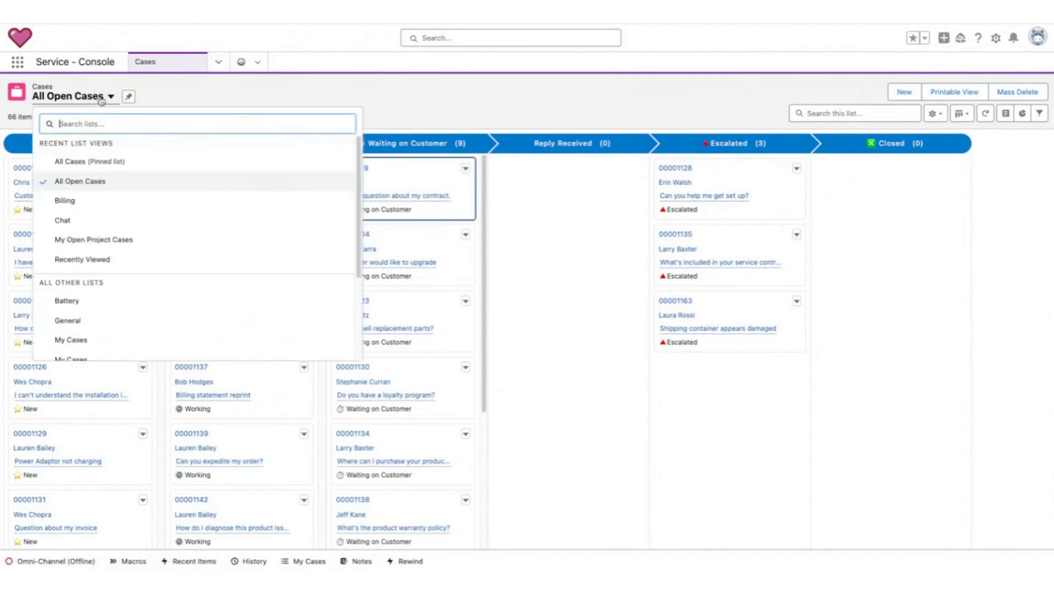
scroll(240, 261, "down", 2)
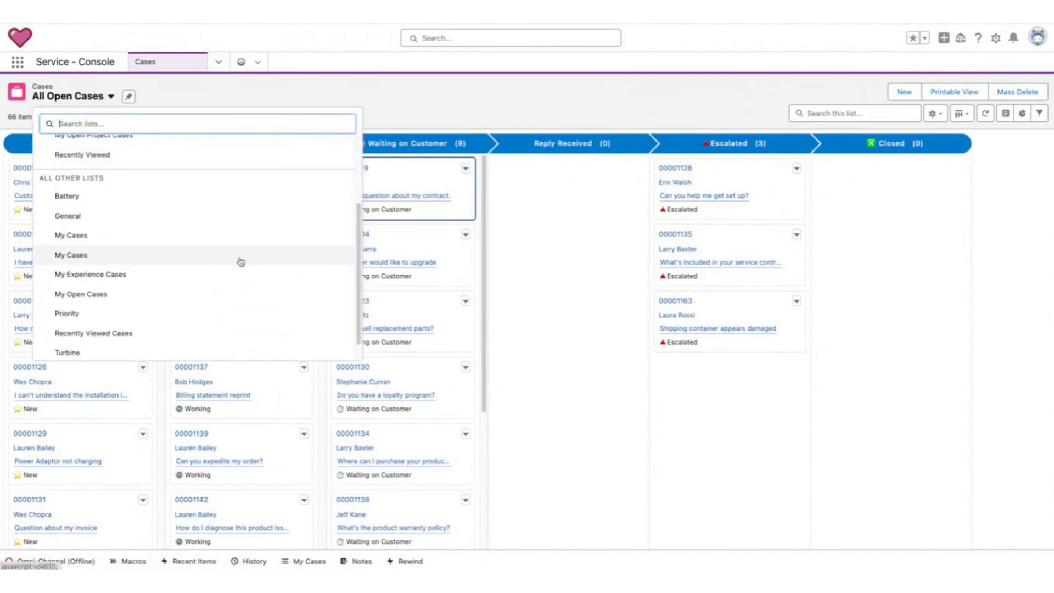
scroll(186, 289, "down", 1)
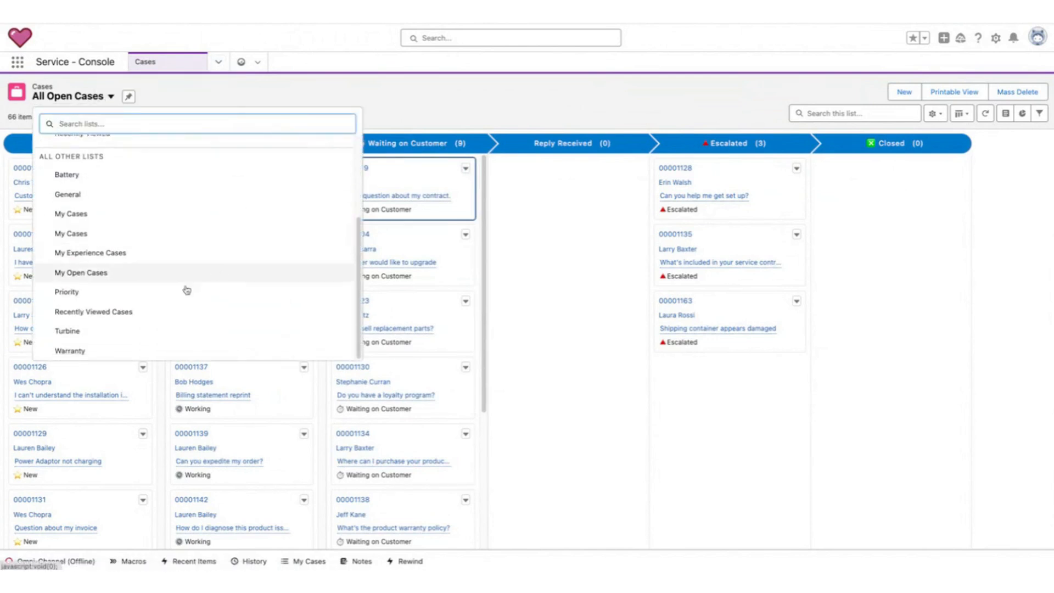
left_click(154, 297)
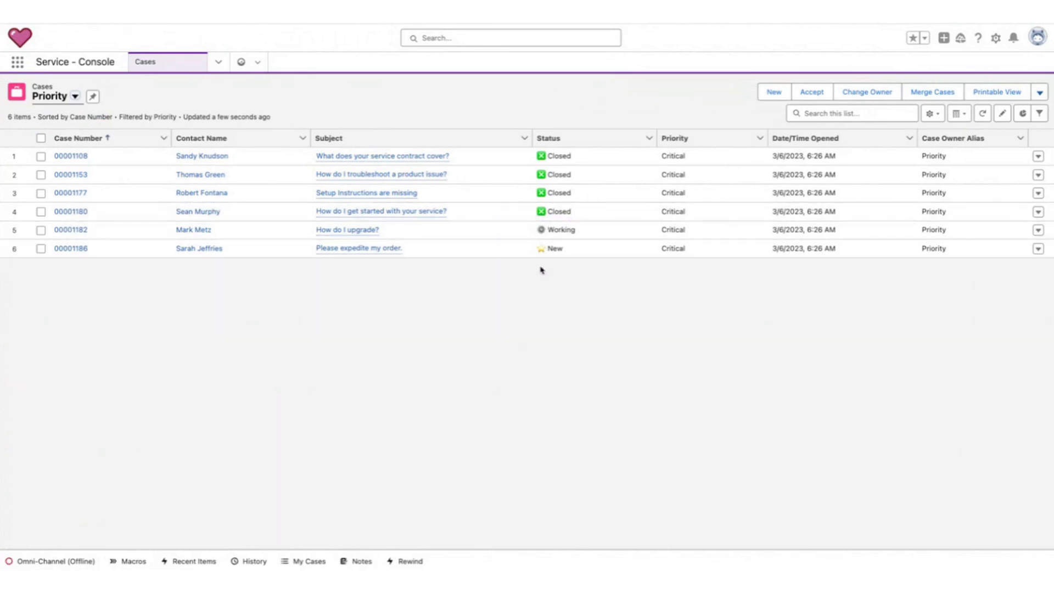
Switch the case list view to All Cases.
left_click_drag(583, 134, 592, 206)
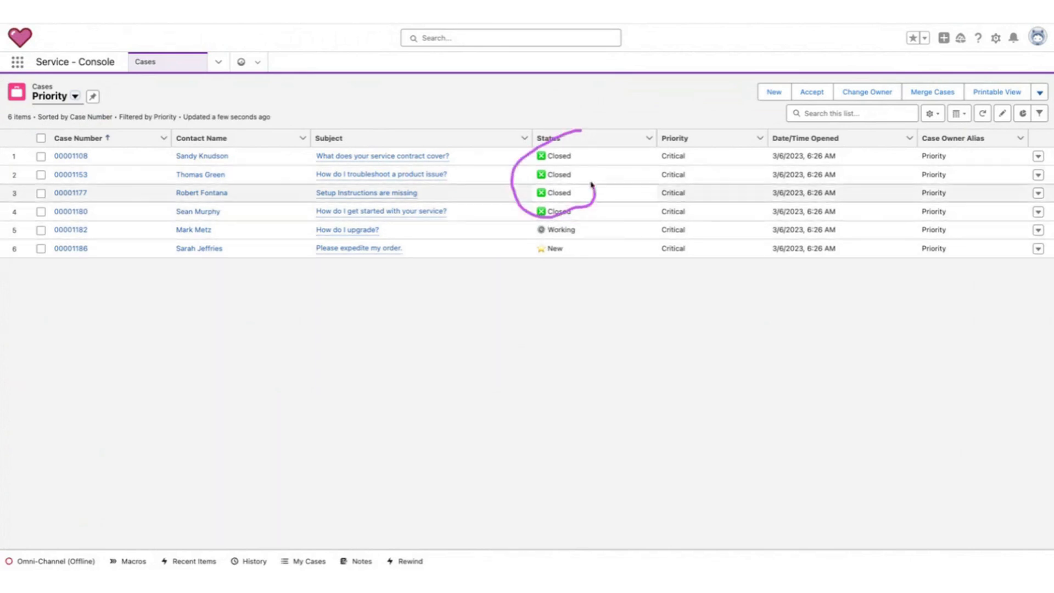
left_click_drag(685, 150, 702, 144)
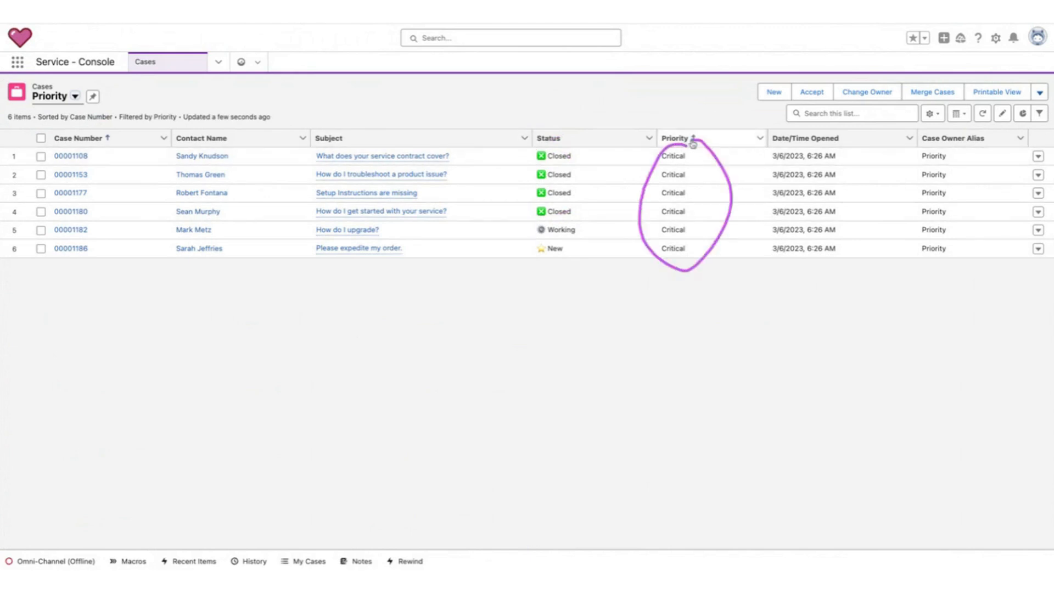
left_click(63, 101)
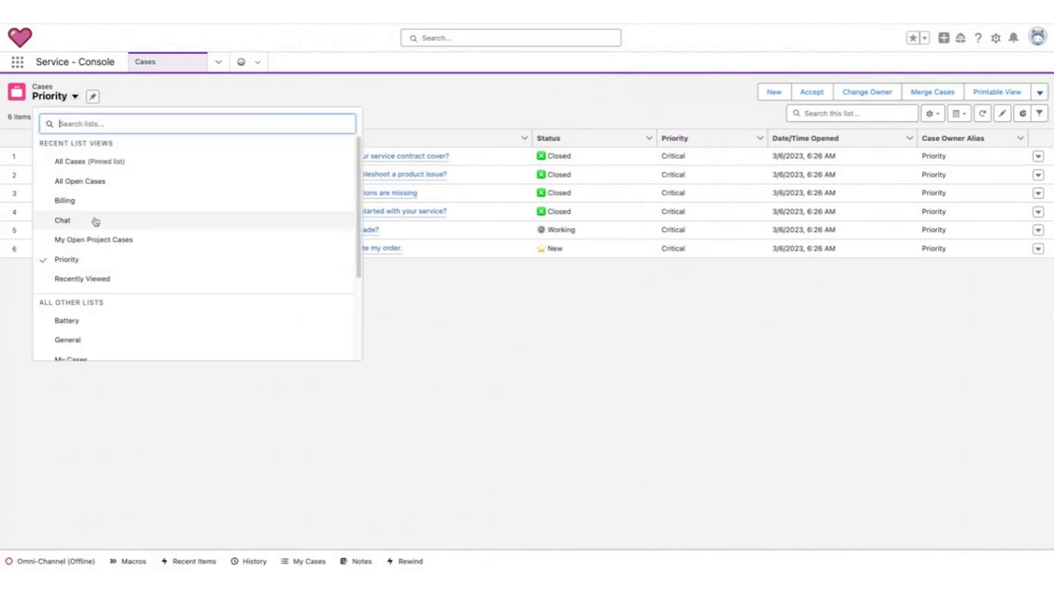
left_click(130, 159)
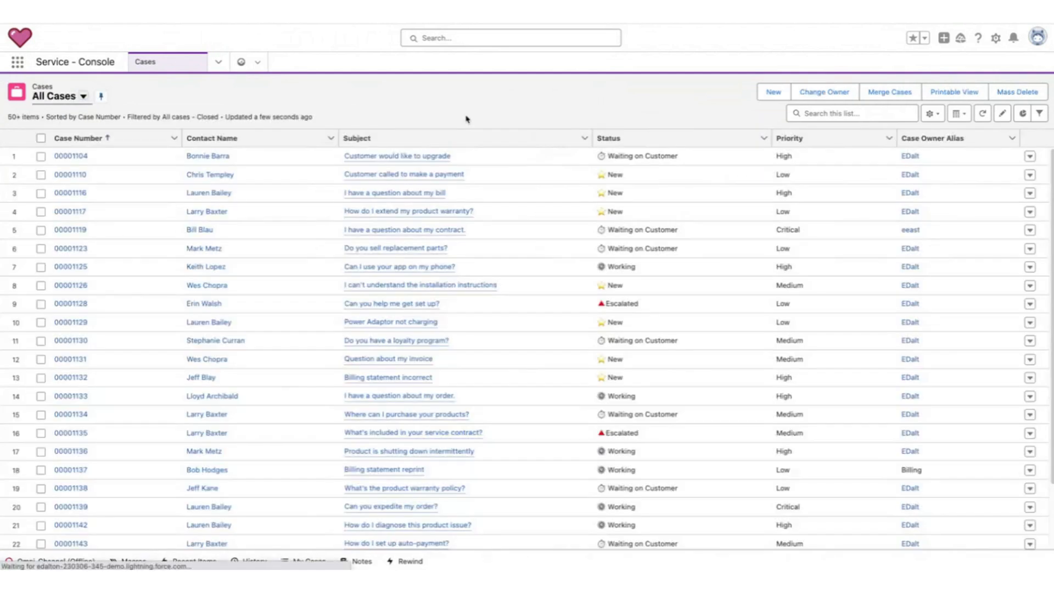
Open the Service Executive Dashboard tab and review its charts.
left_click(244, 63)
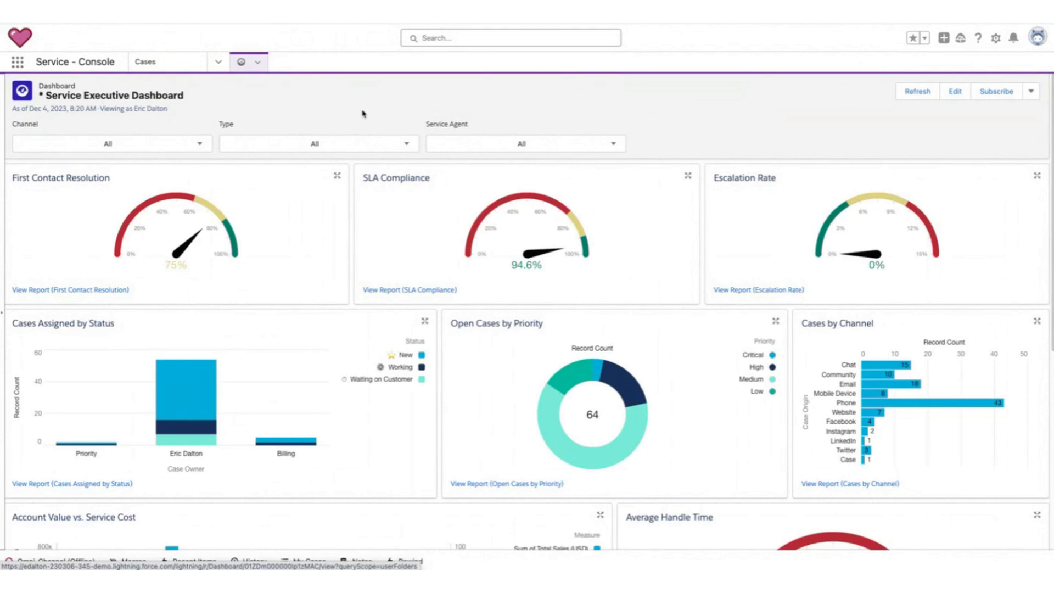
mouse_move(4, 190)
left_mouse_down()
mouse_move(137, 165)
mouse_move(44, 210)
left_mouse_up()
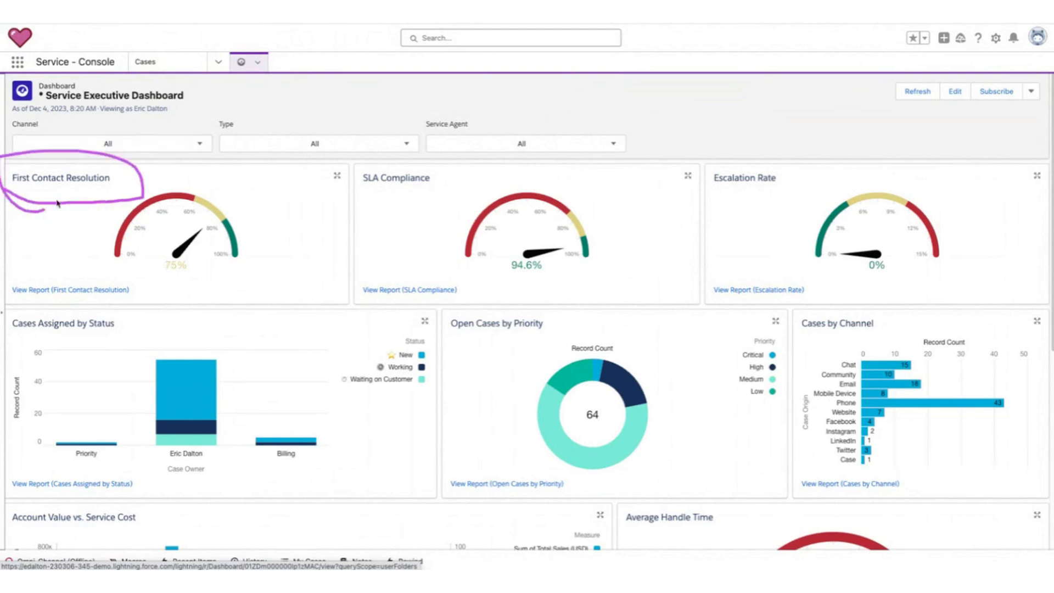
mouse_move(346, 186)
left_mouse_down()
mouse_move(468, 166)
mouse_move(392, 195)
left_mouse_up()
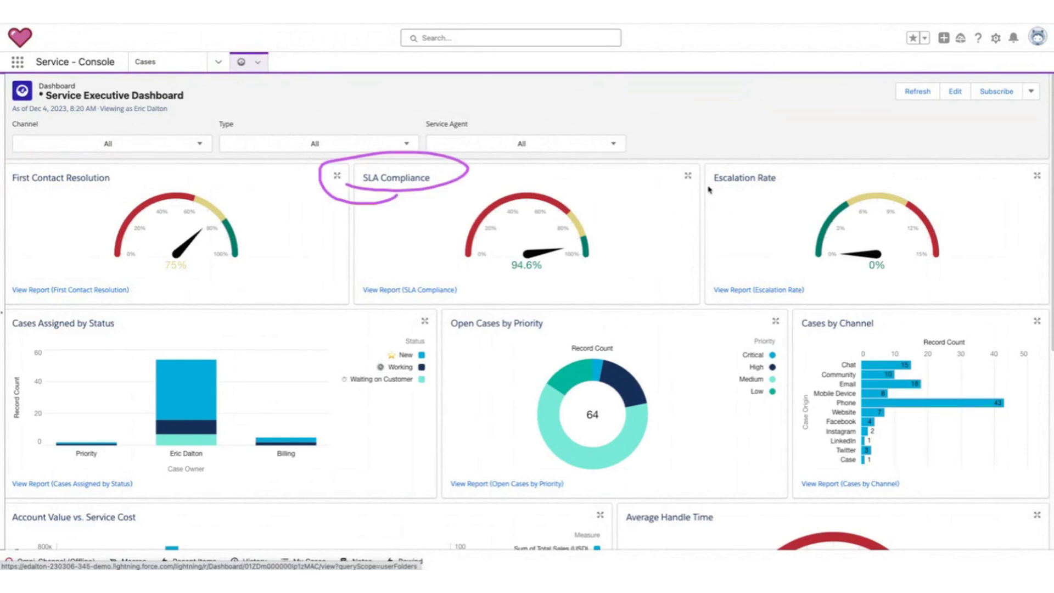
left_click_drag(714, 188, 712, 178)
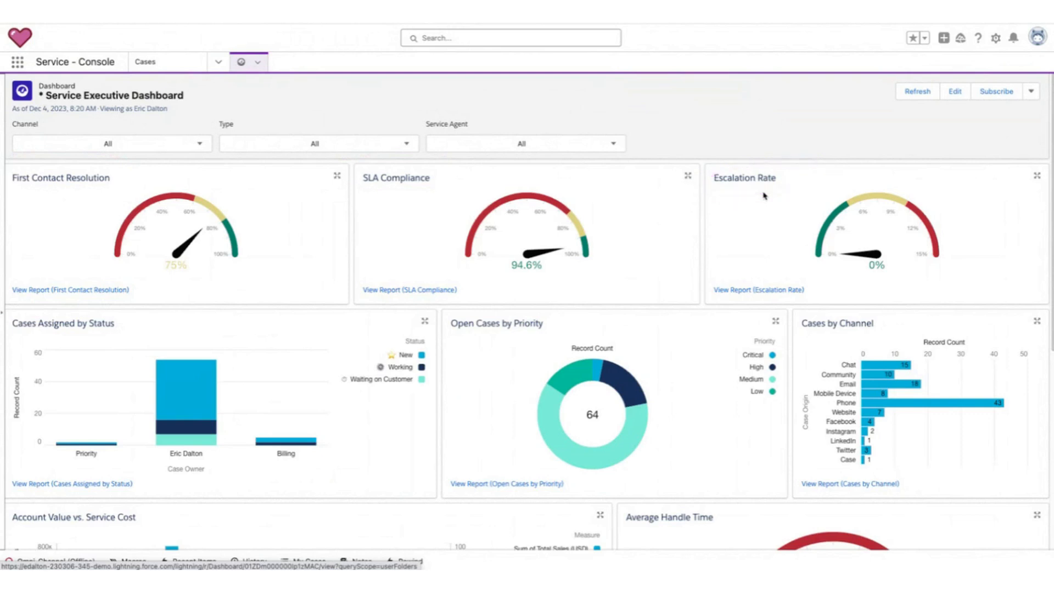
mouse_move(736, 198)
left_mouse_down()
mouse_move(714, 184)
mouse_move(750, 184)
left_mouse_up()
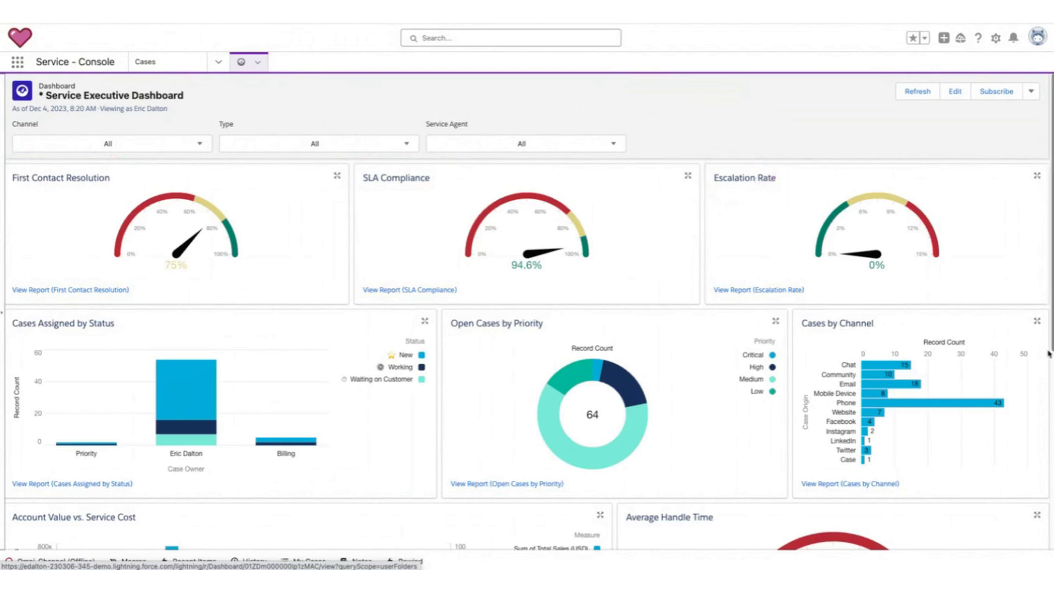
mouse_move(845, 312)
left_mouse_down()
mouse_move(815, 358)
mouse_move(850, 317)
mouse_move(863, 351)
mouse_move(821, 472)
mouse_move(863, 403)
mouse_move(850, 413)
mouse_move(868, 421)
mouse_move(824, 446)
mouse_move(830, 407)
left_mouse_up()
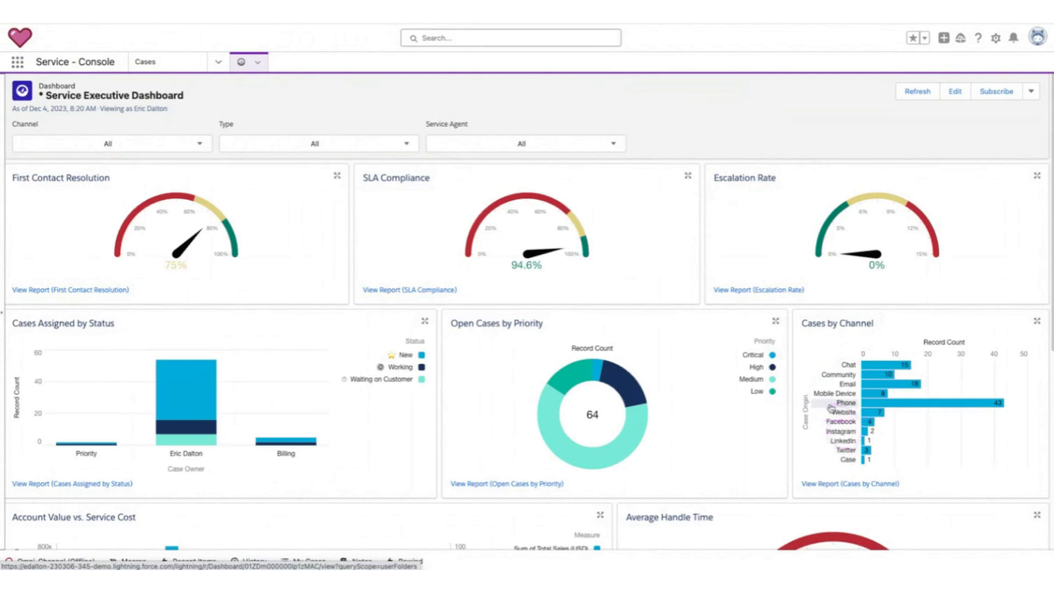
scroll(602, 446, "down", 1)
scroll(602, 445, "down", 4)
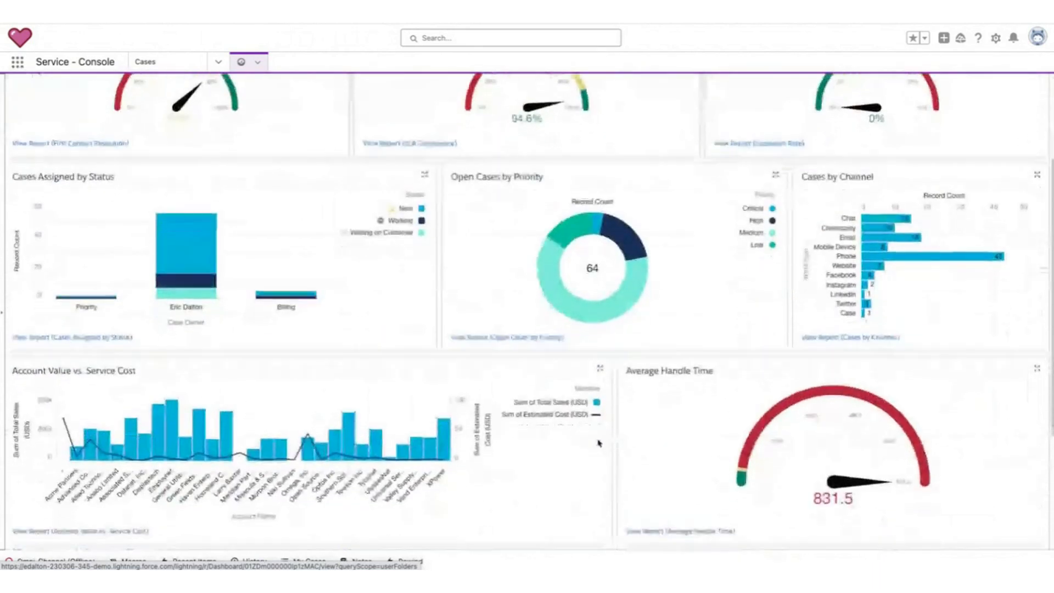
mouse_move(8, 303)
left_mouse_down()
mouse_move(157, 292)
mouse_move(7, 295)
mouse_move(15, 304)
left_mouse_up()
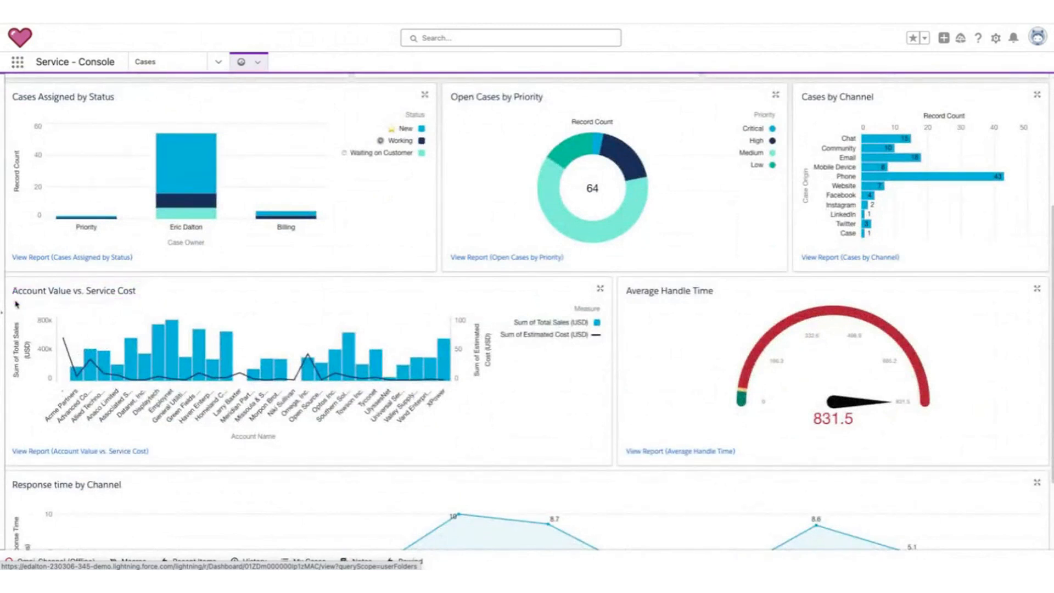
Expand the Account Value vs. Service Cost chart to examine its bars, then close it.
left_click(600, 289)
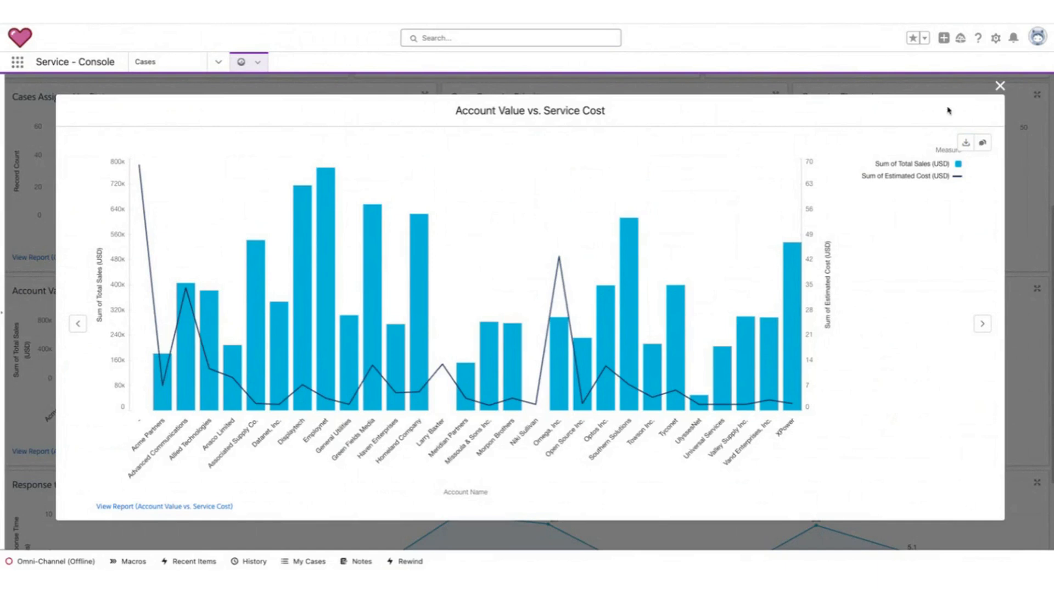
left_click(999, 87)
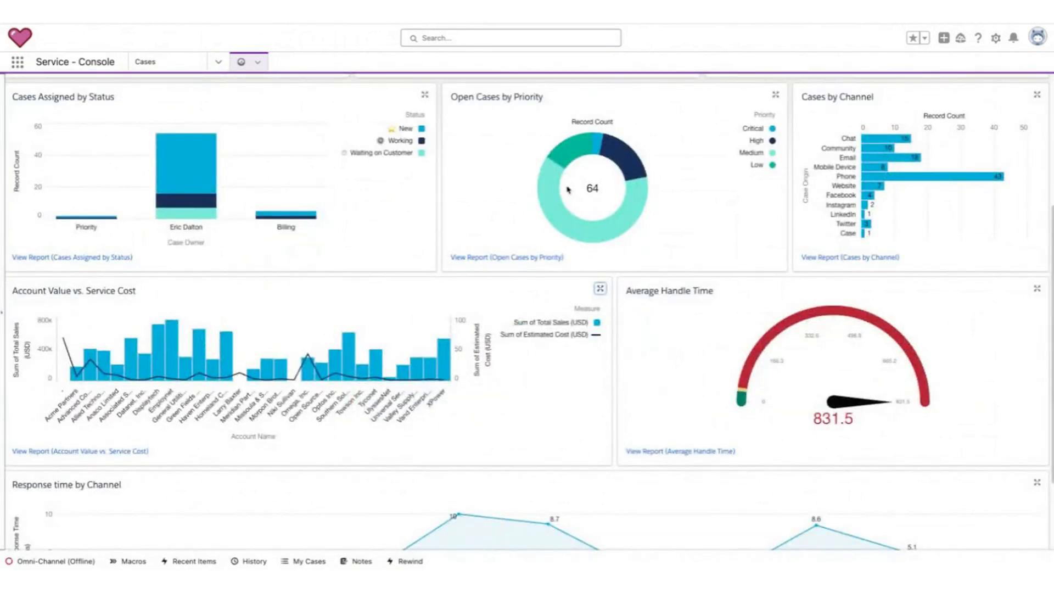
scroll(571, 192, "up", 4)
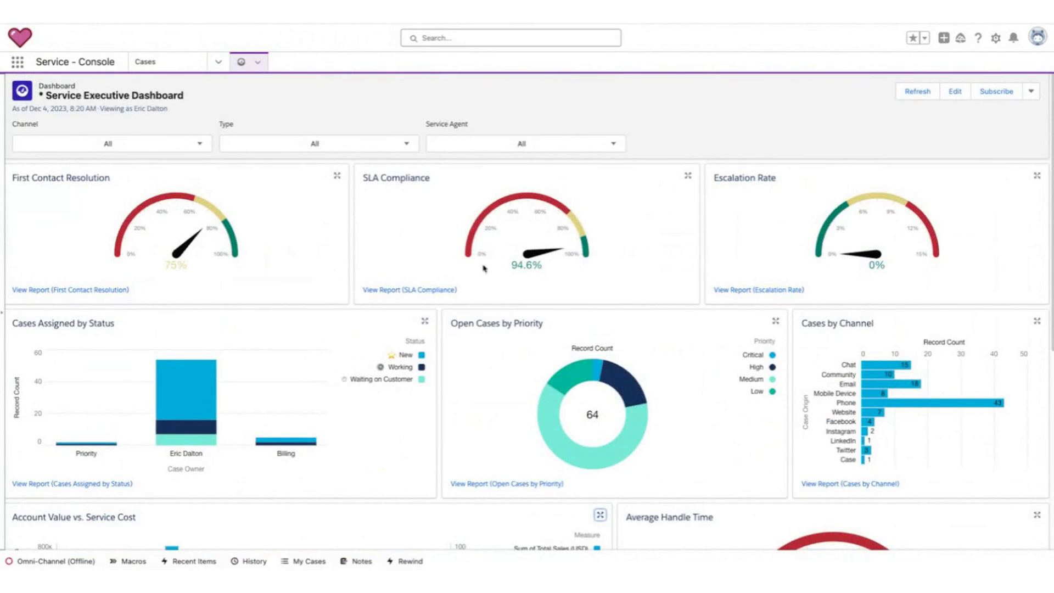
scroll(489, 264, "down", 5)
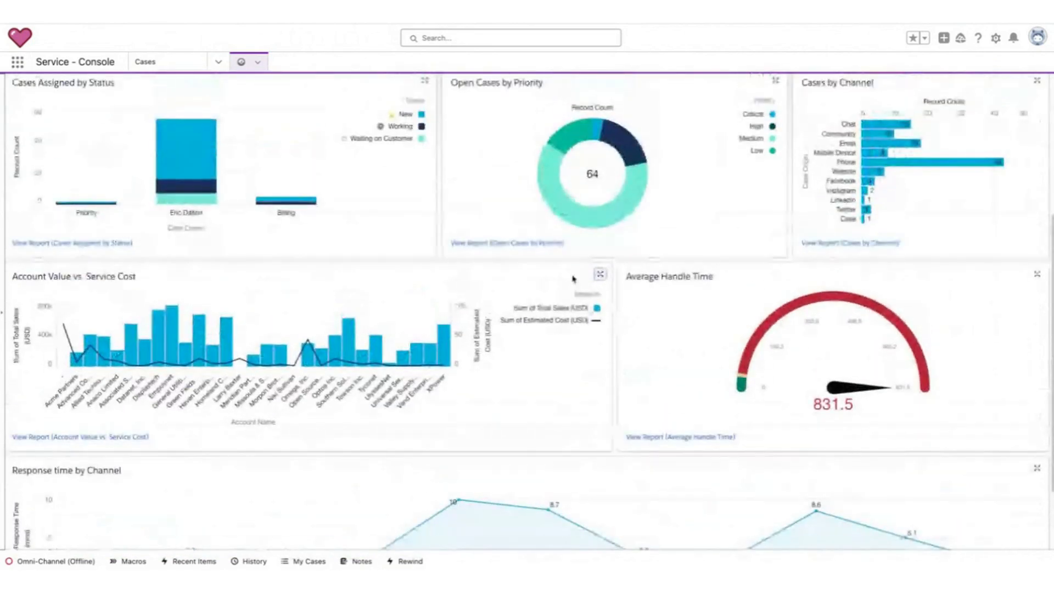
left_click(600, 274)
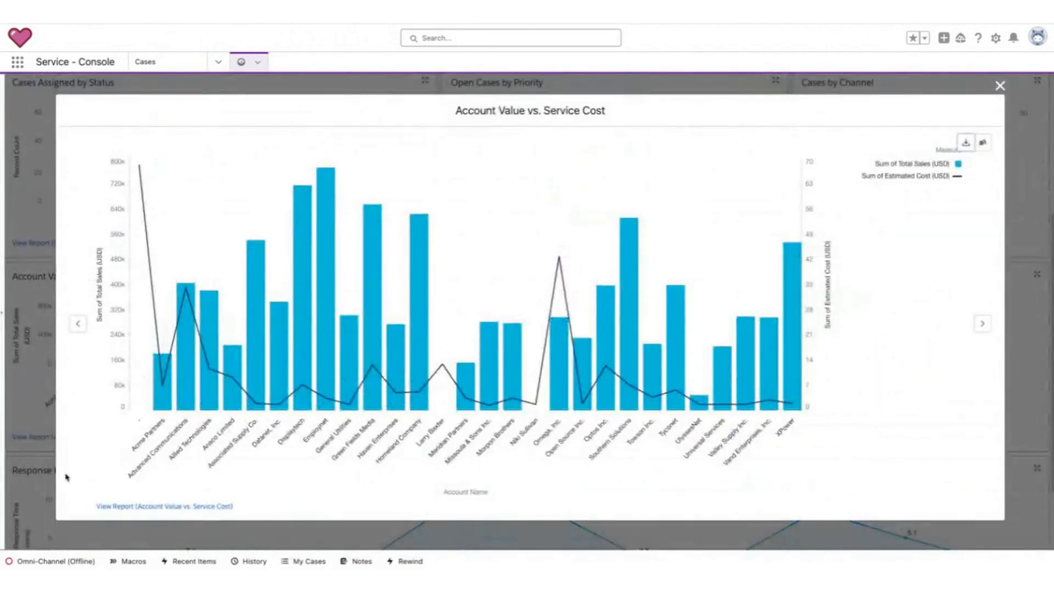
mouse_move(323, 399)
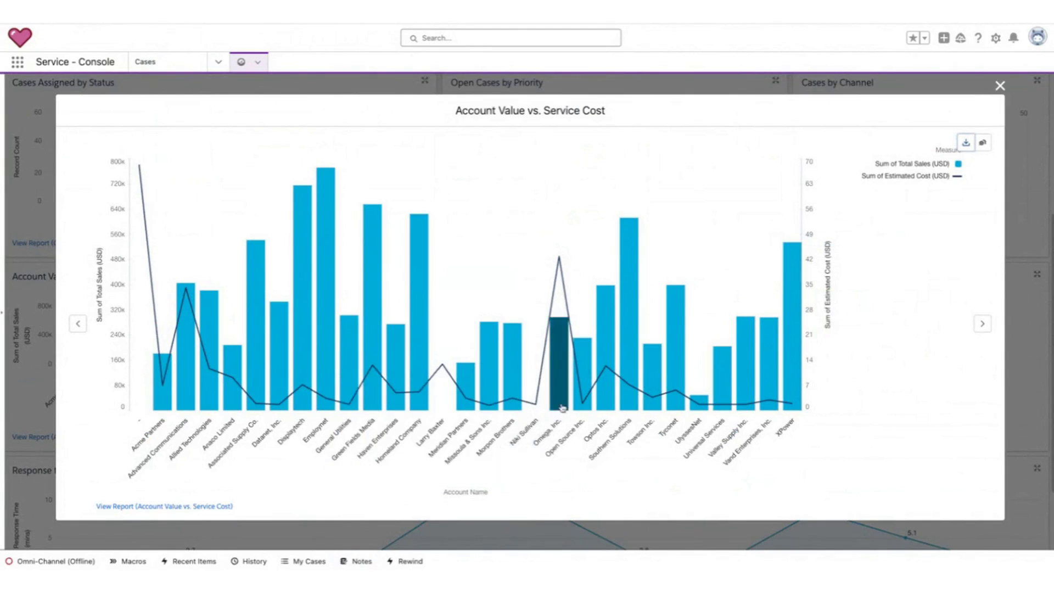
mouse_move(562, 408)
mouse_move(570, 241)
left_mouse_down()
mouse_move(574, 264)
mouse_move(532, 238)
left_mouse_up()
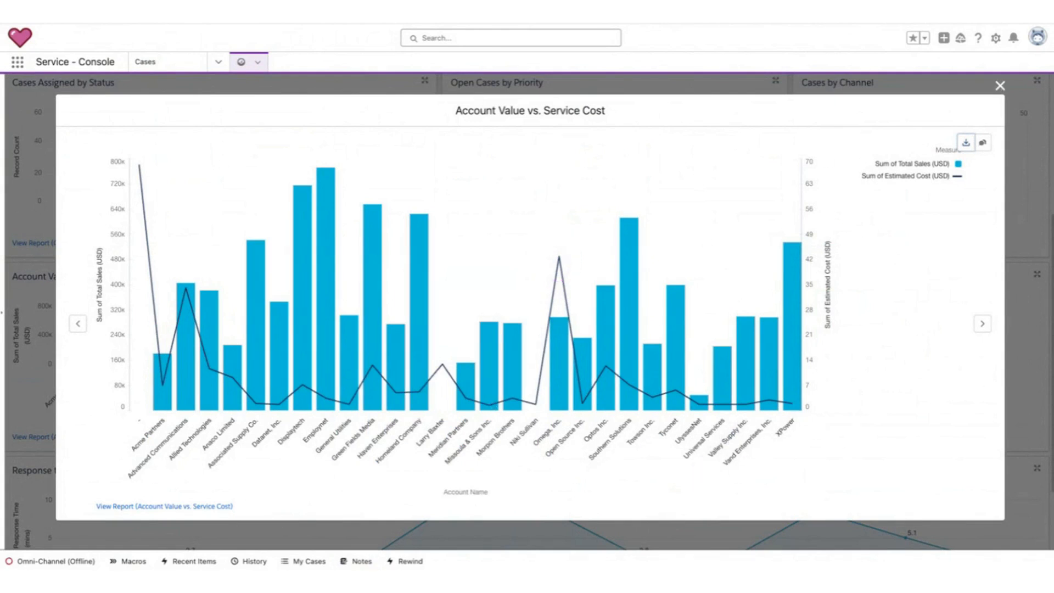
left_click(1000, 86)
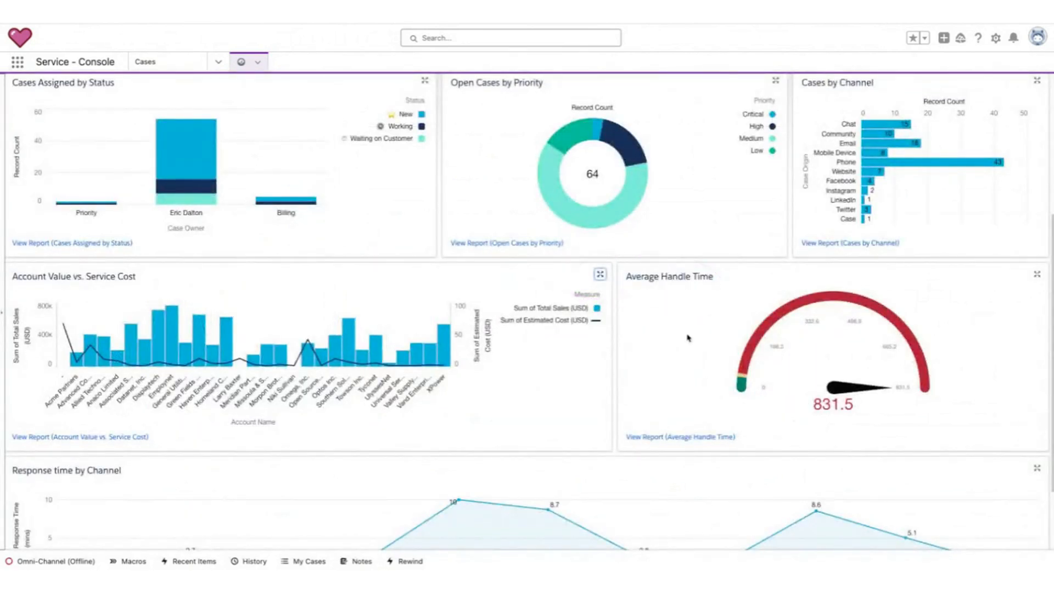
left_click(55, 562)
left_click(58, 562)
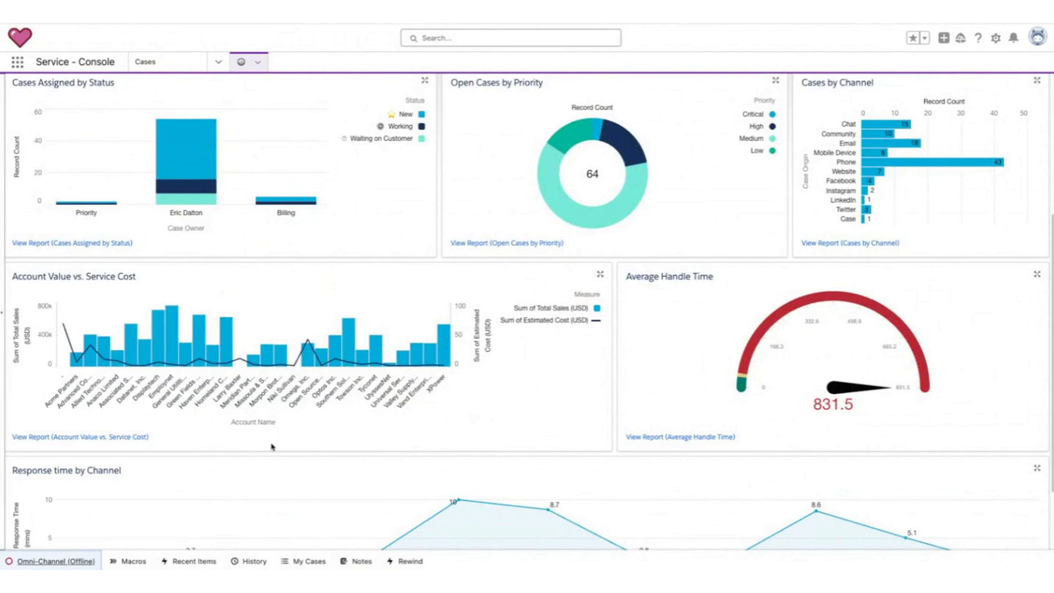
mouse_move(759, 269)
left_mouse_down()
mouse_move(727, 462)
mouse_move(659, 303)
left_mouse_up()
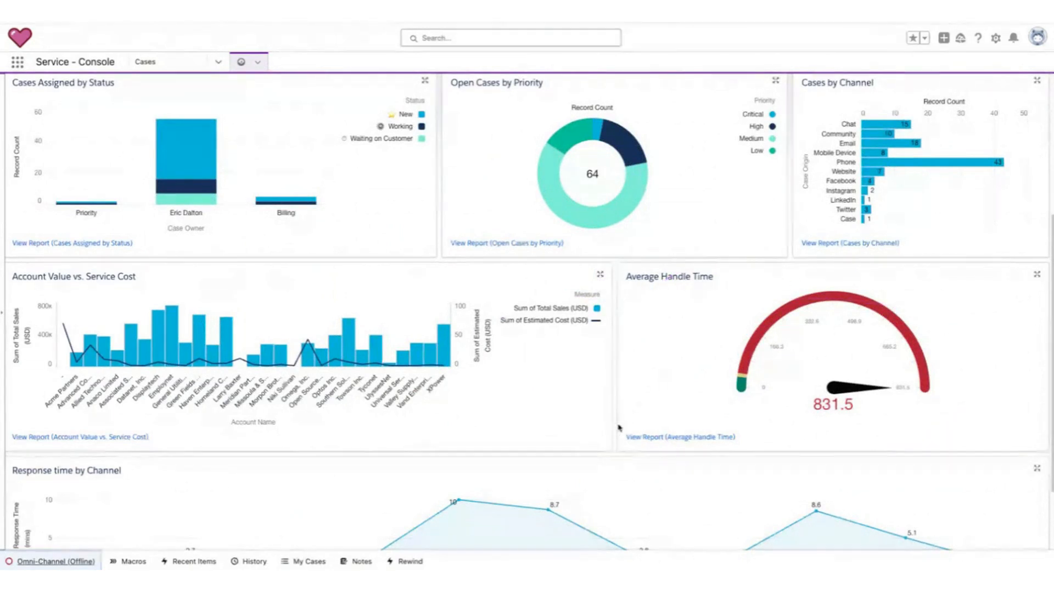
scroll(616, 431, "up", 5)
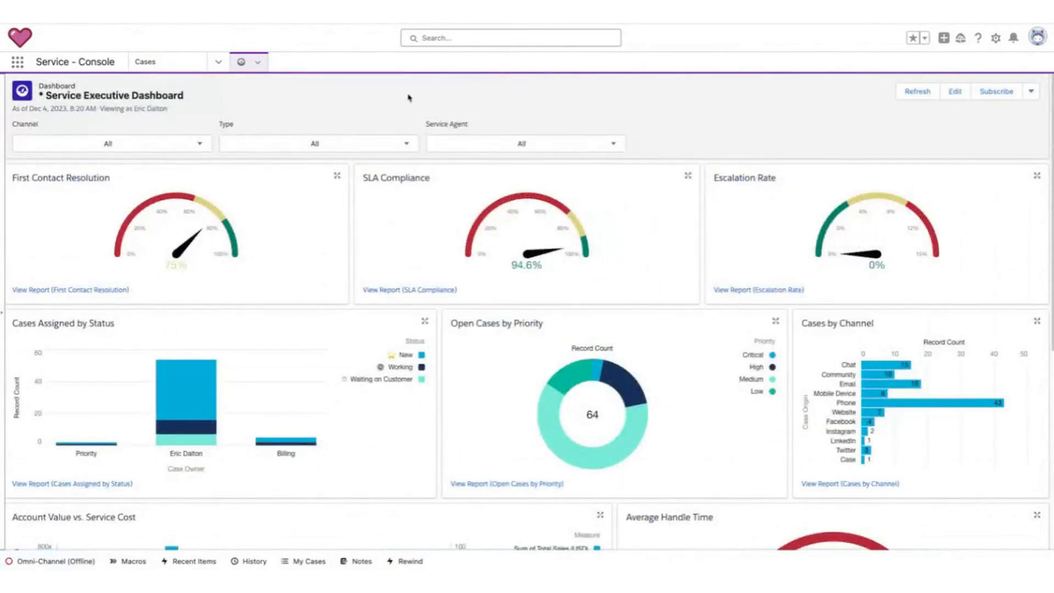
Navigate to the Omni Supervisor Dashboard, then to Home, through the navigation menu.
left_click(220, 65)
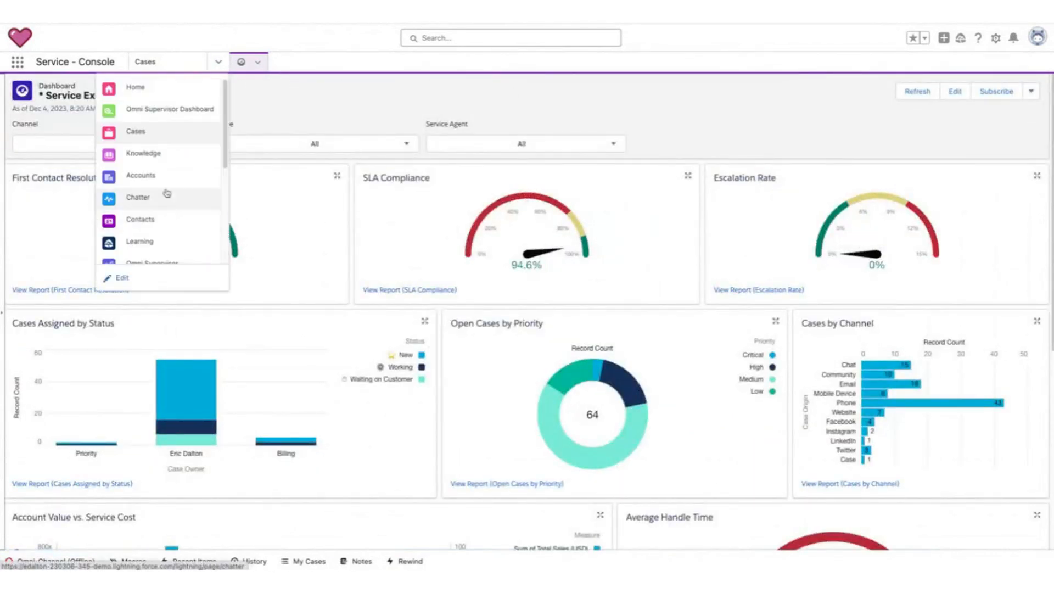
left_click(186, 109)
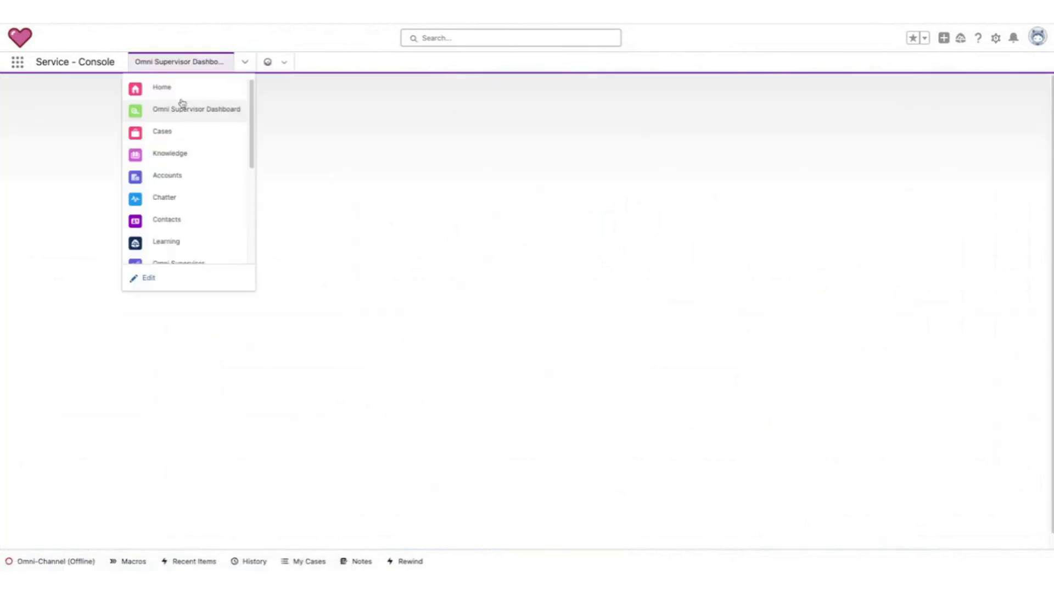
left_click(177, 89)
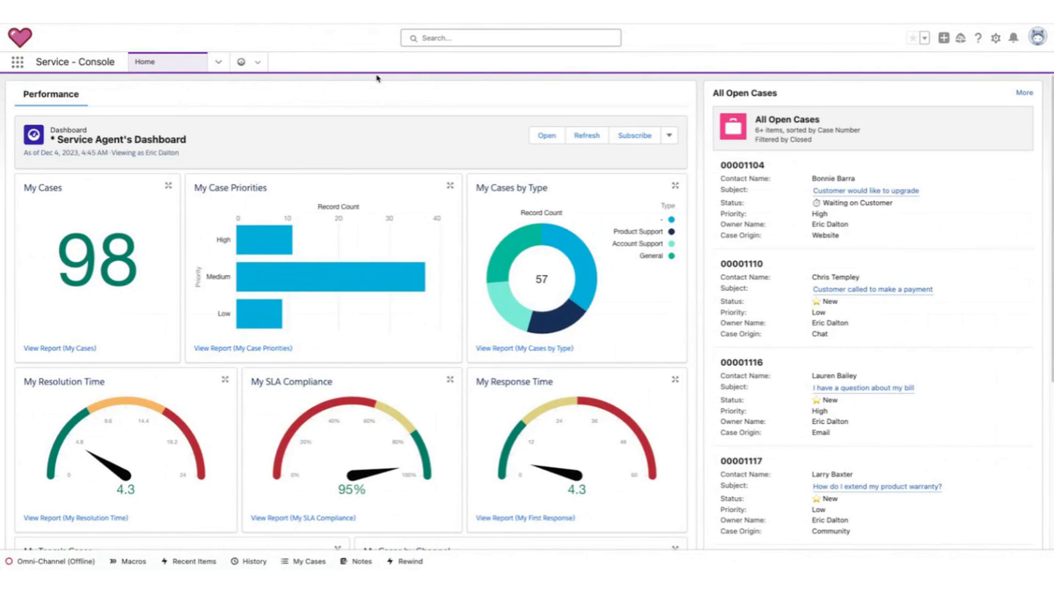
Open the Omni-Channel utility panel and minimize it again.
left_click(220, 64)
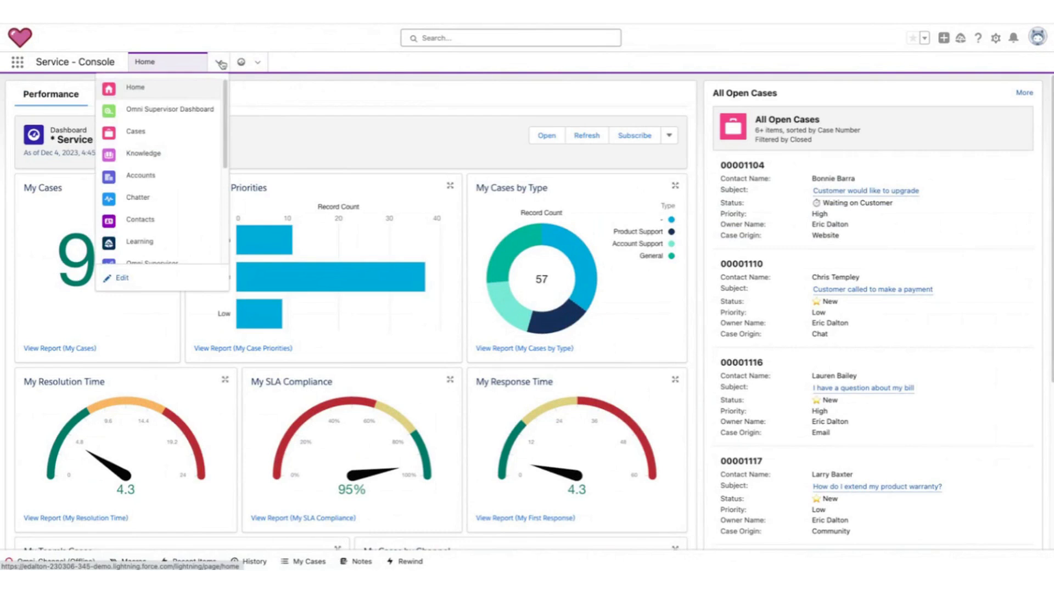
left_click(220, 64)
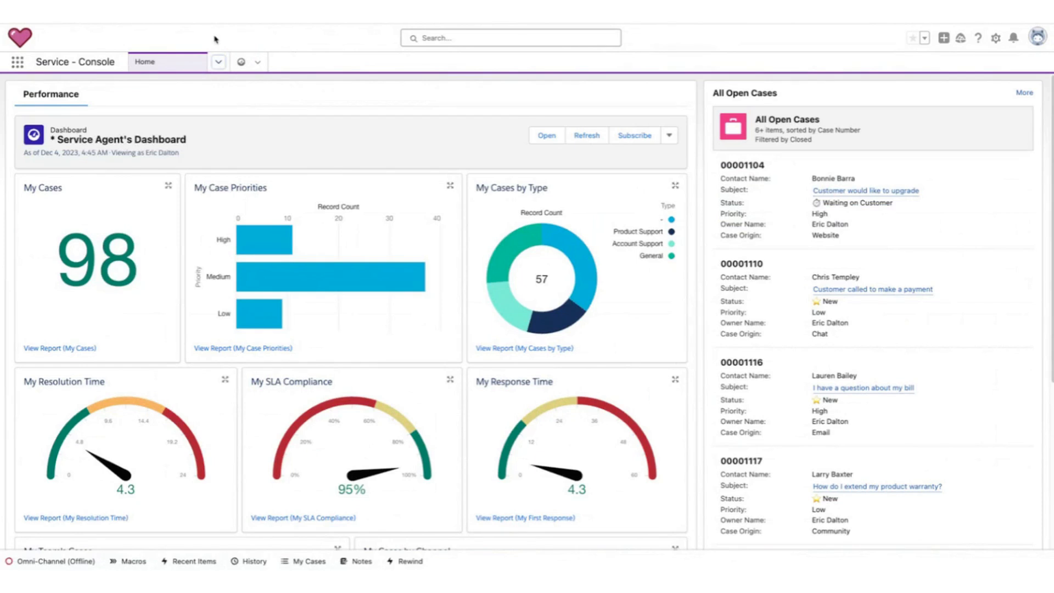
left_click(354, 153)
left_click(76, 561)
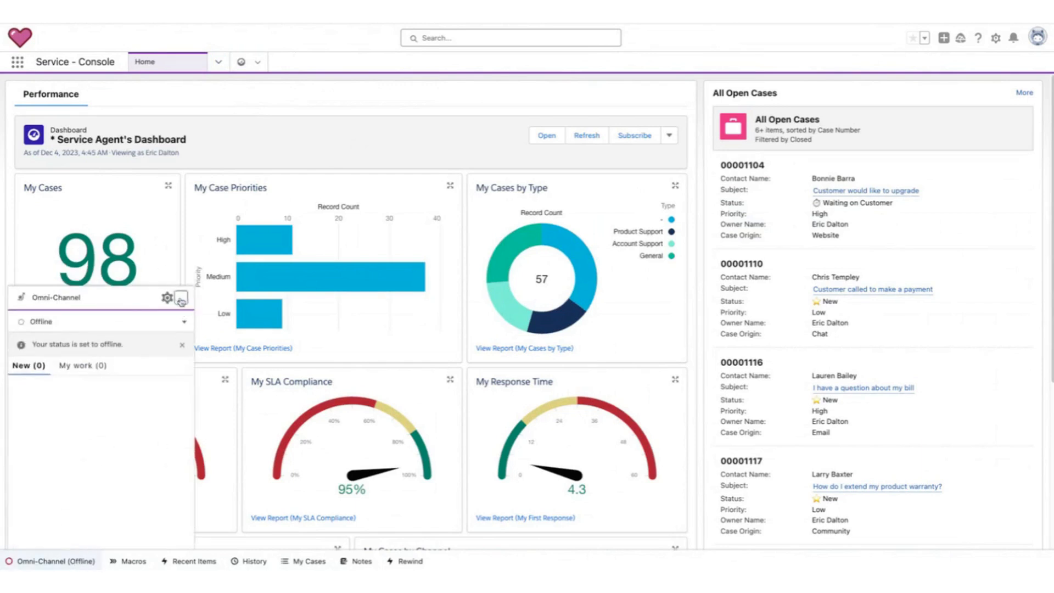
left_click(181, 301)
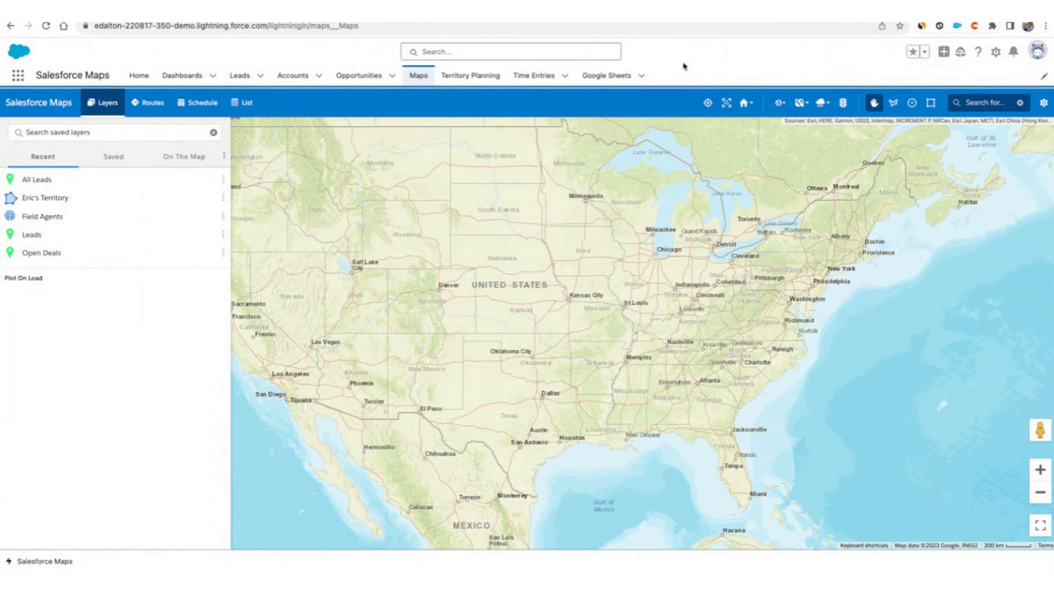
left_click(19, 80)
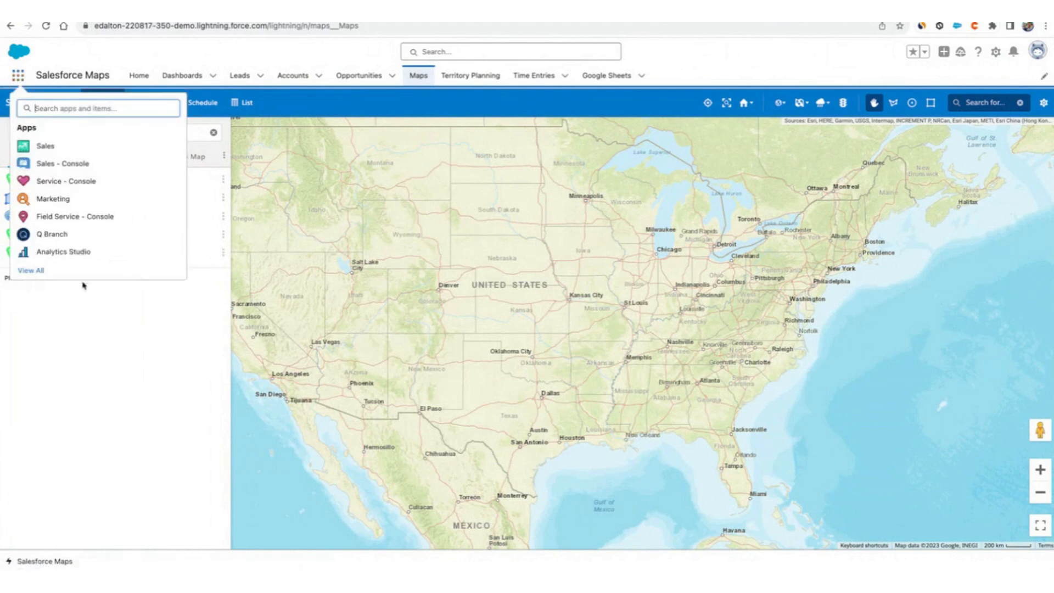
left_click(126, 45)
left_click_drag(886, 220, 876, 285)
mouse_move(504, 248)
left_mouse_down()
mouse_move(649, 300)
mouse_move(585, 277)
left_mouse_up()
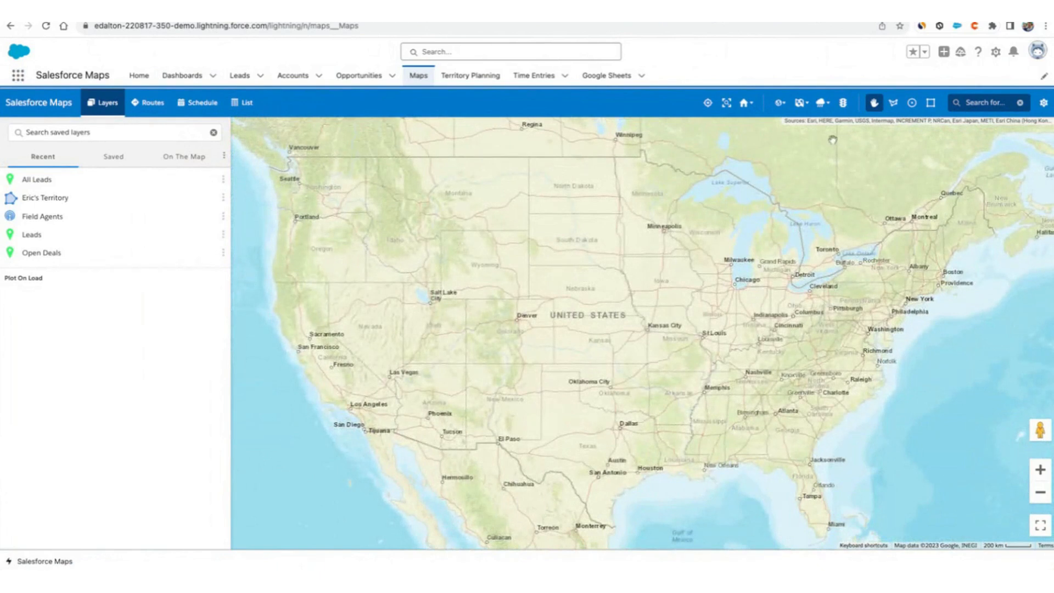
Change the Salesforce Maps base map type to Google Road.
left_click(781, 103)
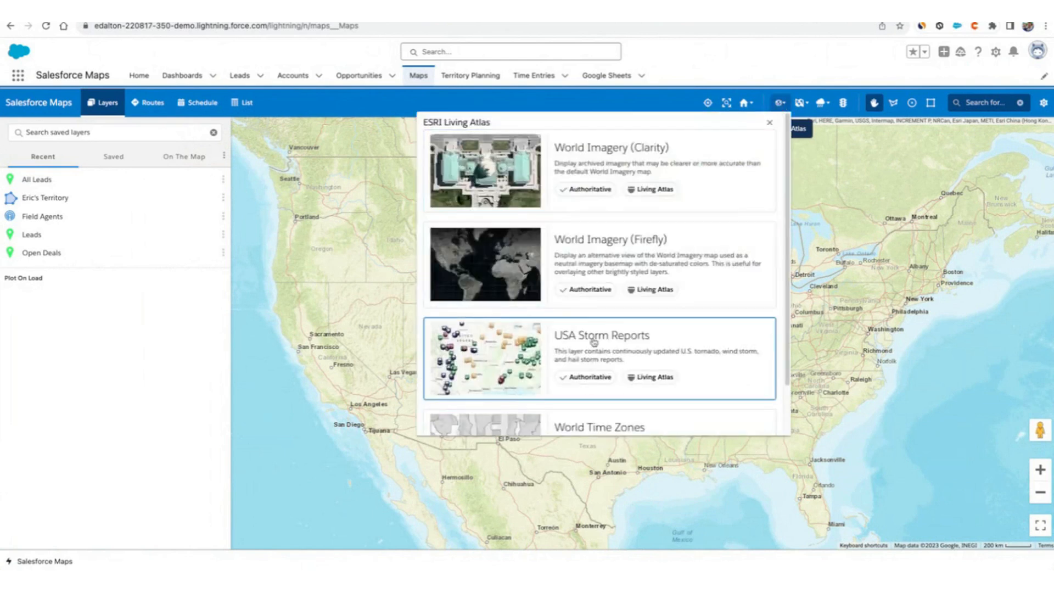
left_click(770, 123)
left_click(803, 102)
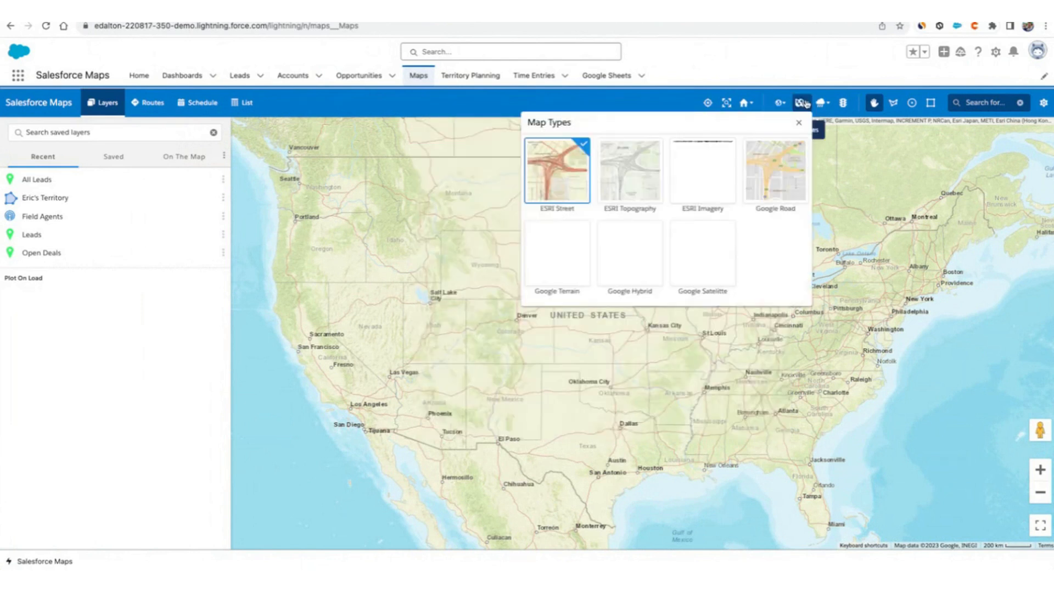
left_click(756, 189)
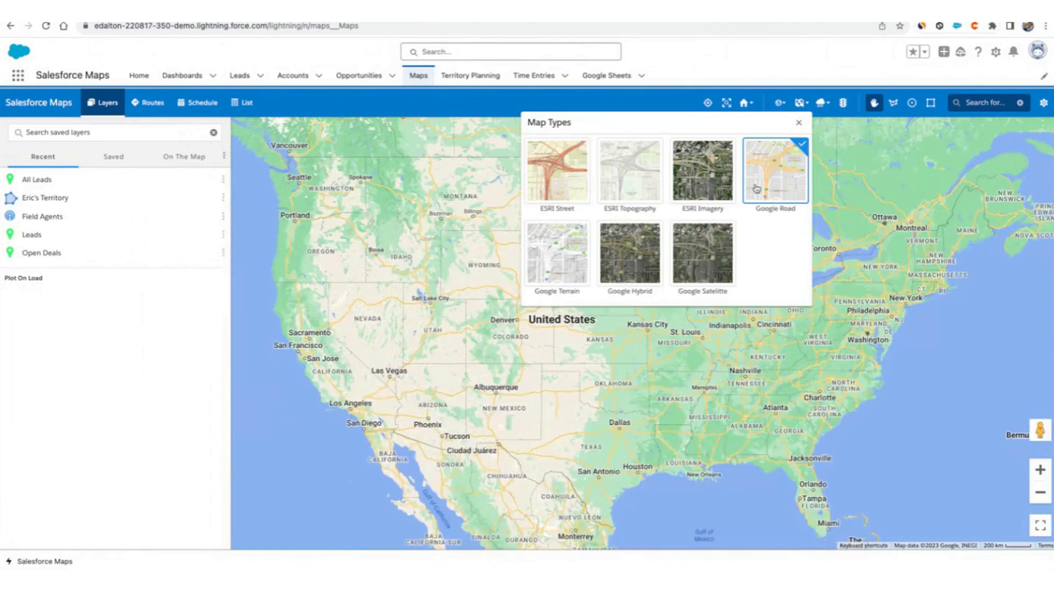
Close the map types panel and display the Radar weather overlay on the map.
left_click(799, 123)
left_click(822, 103)
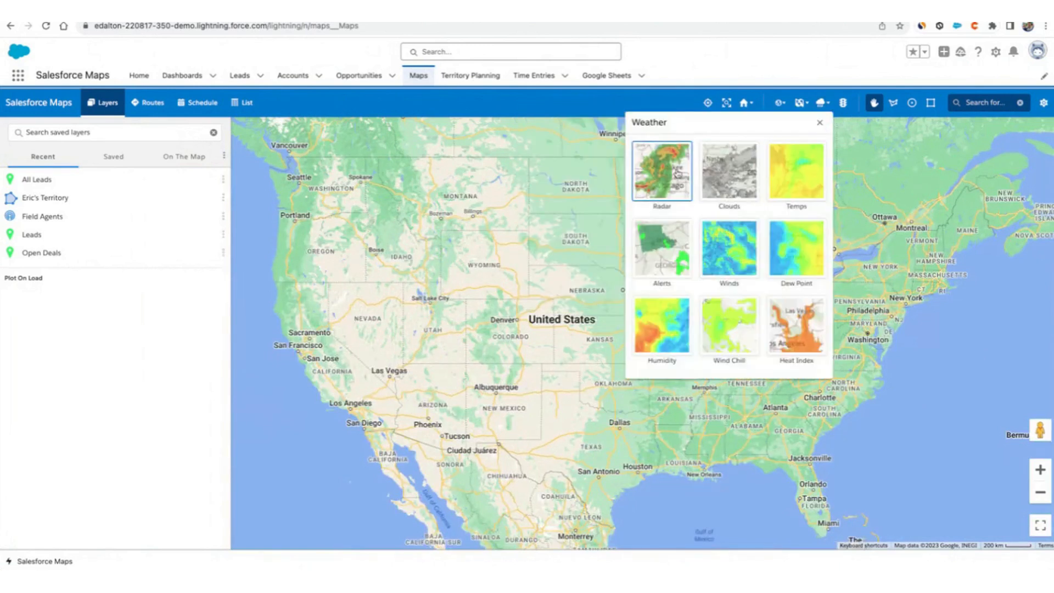
left_click(820, 123)
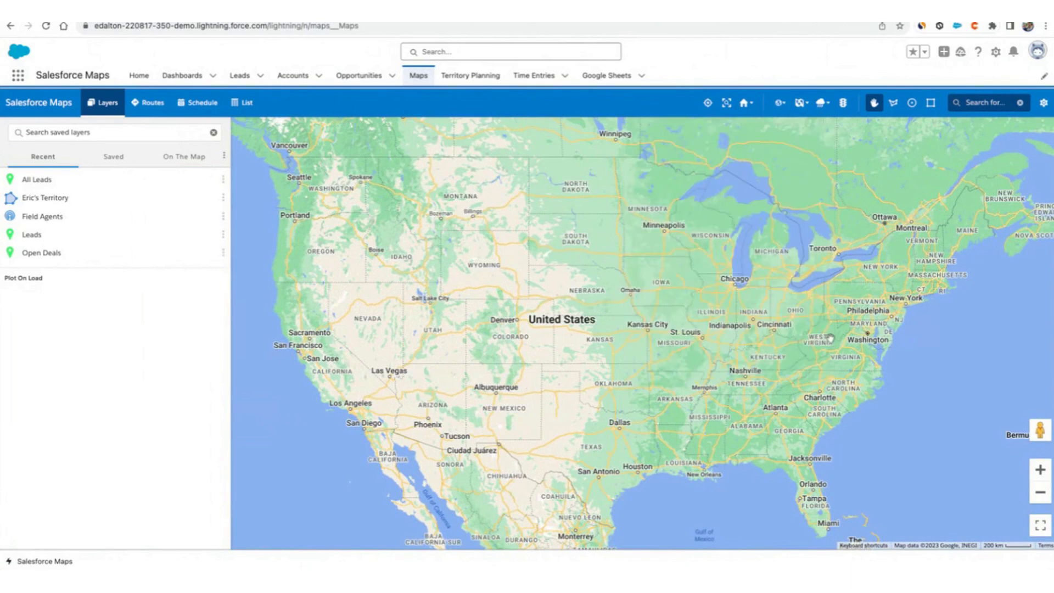
left_click_drag(689, 304, 698, 297)
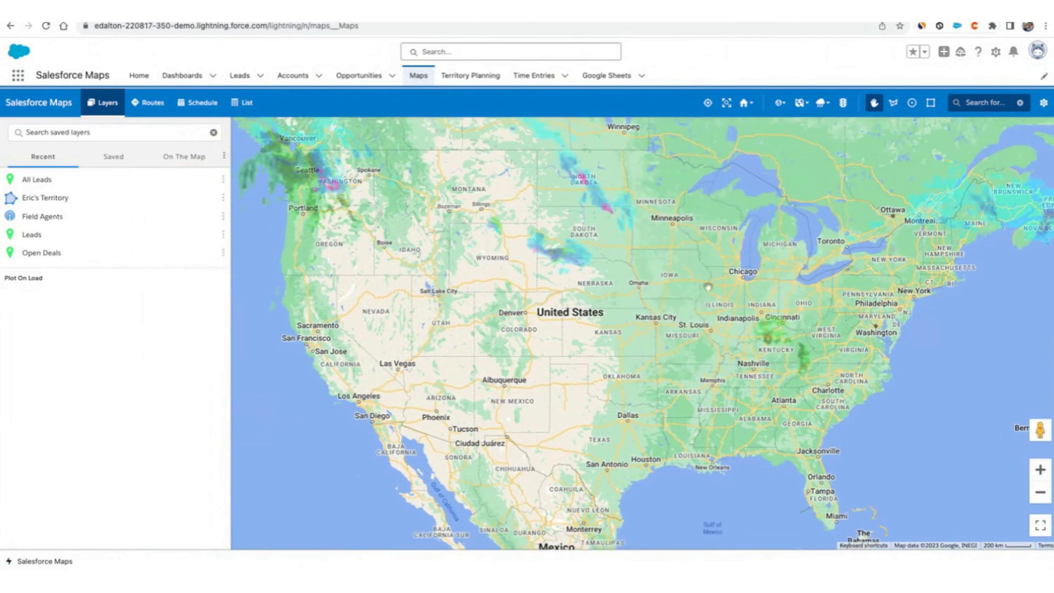
Switch the base map to ESRI Street and back to Google Road, then close the map types panel.
left_click(800, 102)
left_click(558, 170)
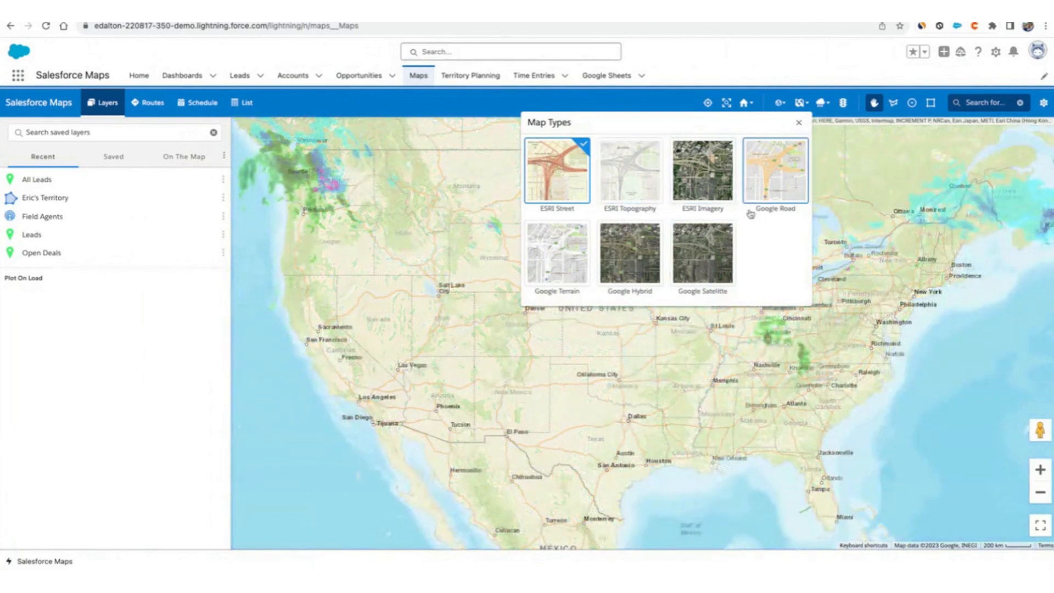
left_click(773, 188)
left_click(799, 122)
Turn on the live traffic layer over the San Francisco Bay Area.
left_click(822, 103)
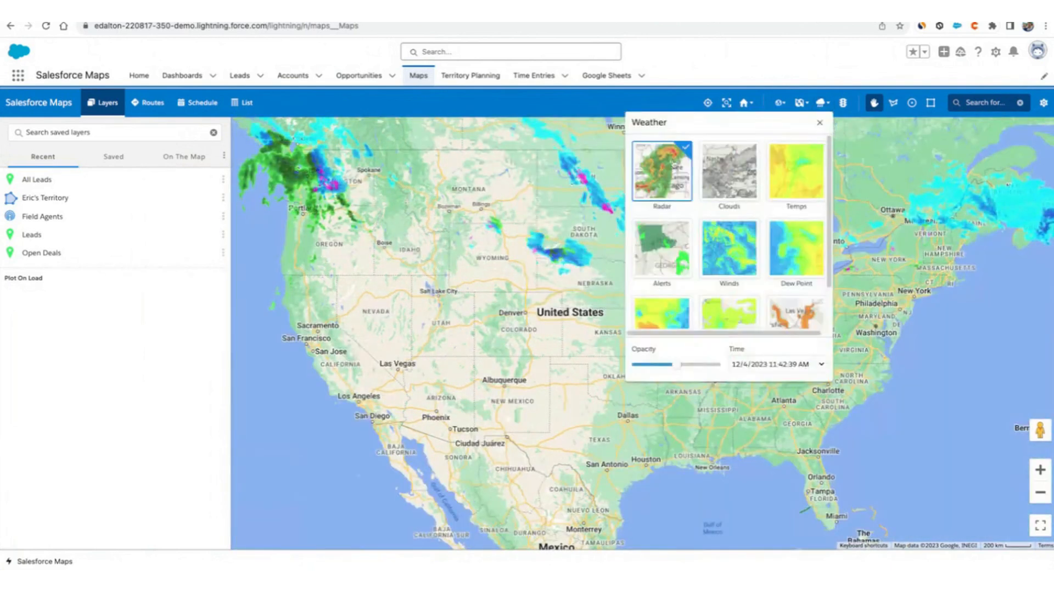
left_click(820, 123)
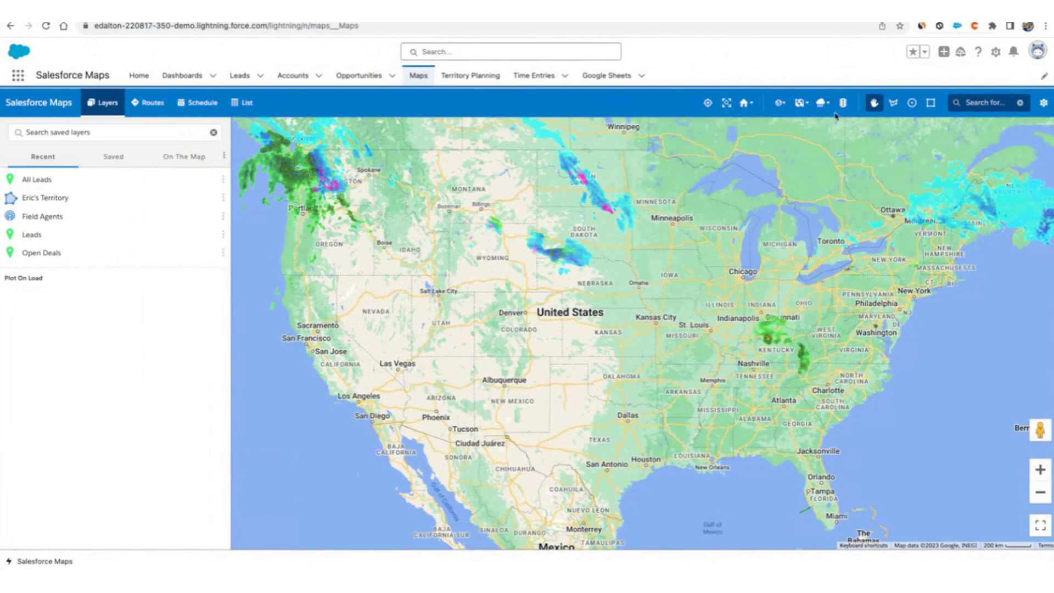
scroll(327, 358, "up", 6)
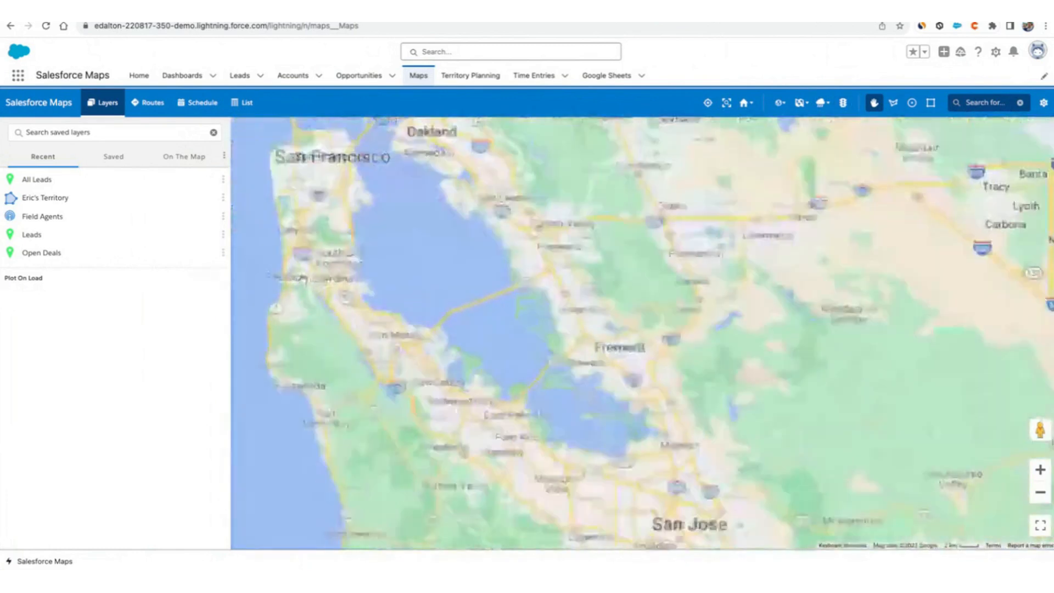
left_click_drag(351, 181, 533, 326)
left_click(843, 103)
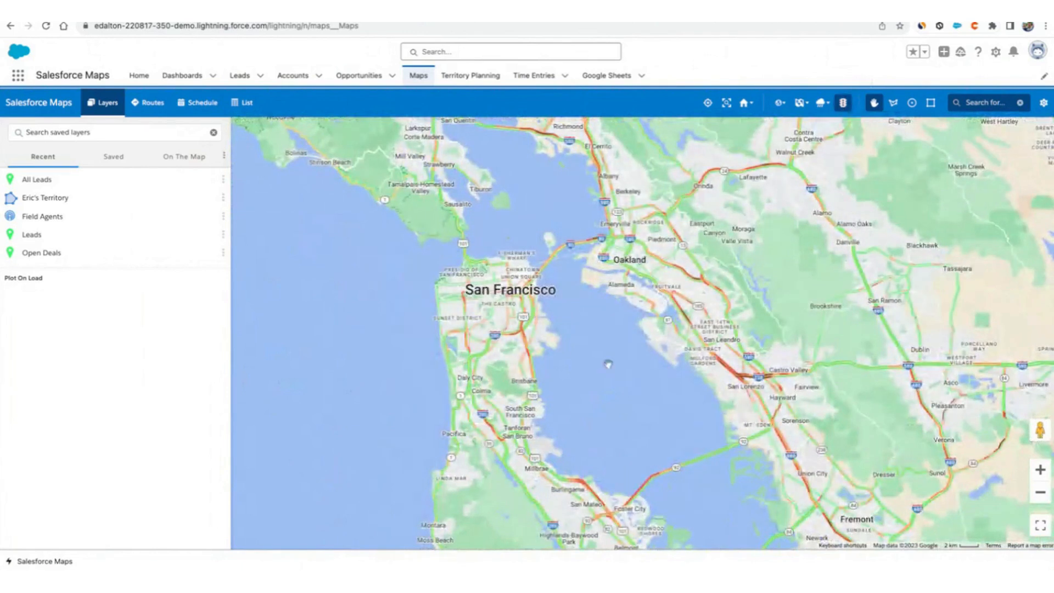
mouse_move(714, 334)
left_mouse_down()
mouse_move(501, 420)
mouse_move(527, 408)
left_mouse_up()
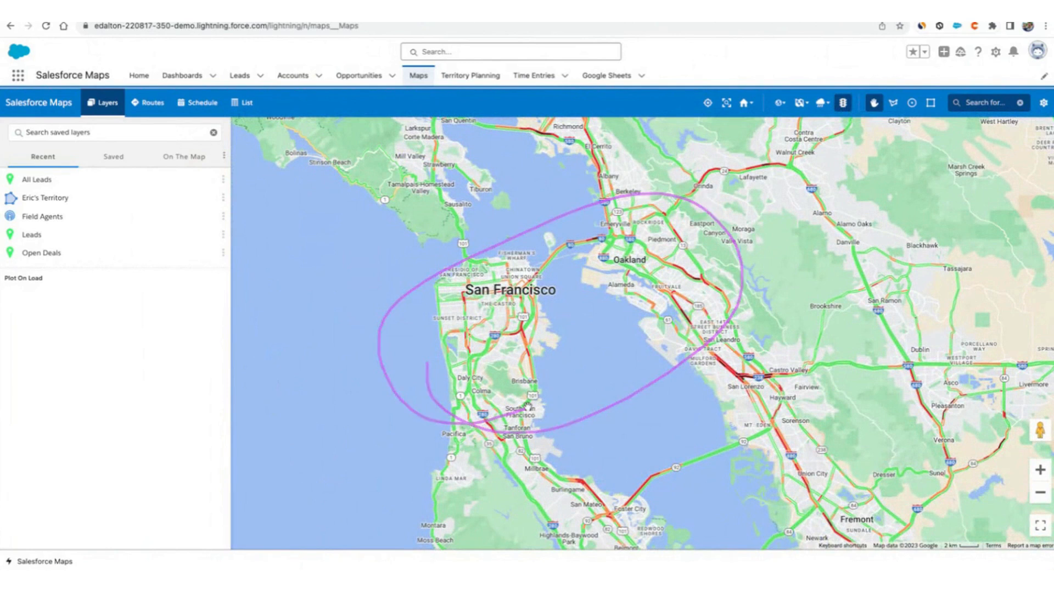
mouse_move(589, 347)
left_mouse_down()
mouse_move(611, 290)
mouse_move(664, 298)
left_mouse_up()
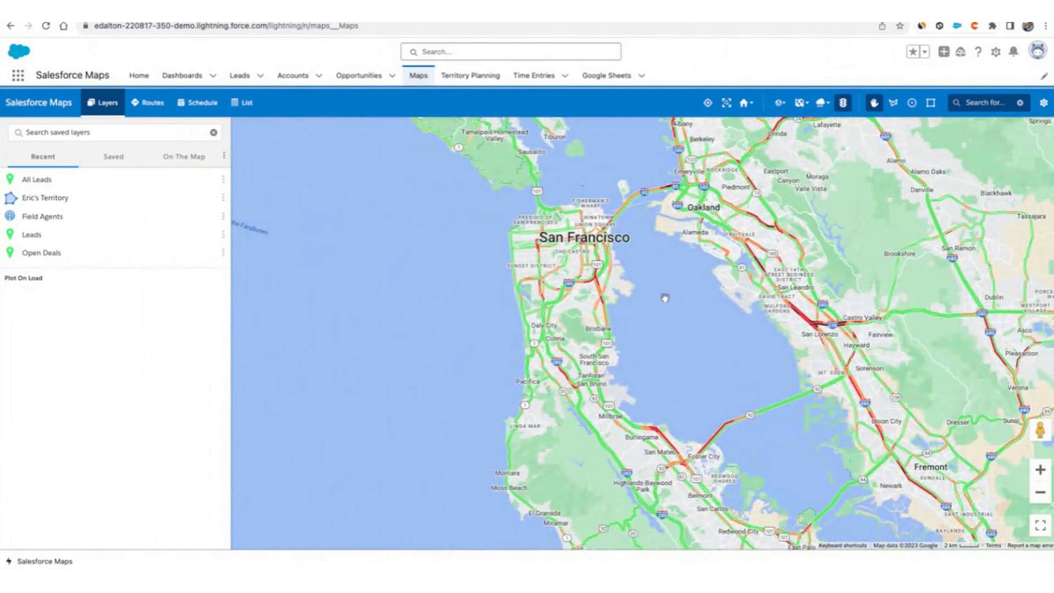
mouse_move(44, 147)
left_mouse_down()
mouse_move(12, 160)
mouse_move(114, 203)
left_mouse_up()
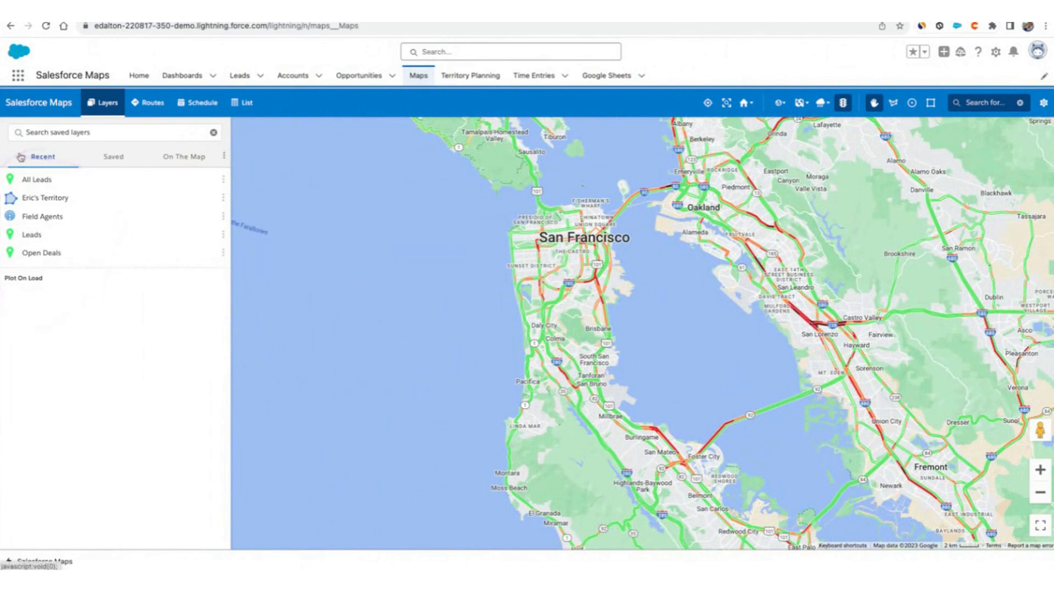
mouse_move(13, 202)
left_mouse_down()
mouse_move(90, 185)
mouse_move(12, 193)
left_mouse_up()
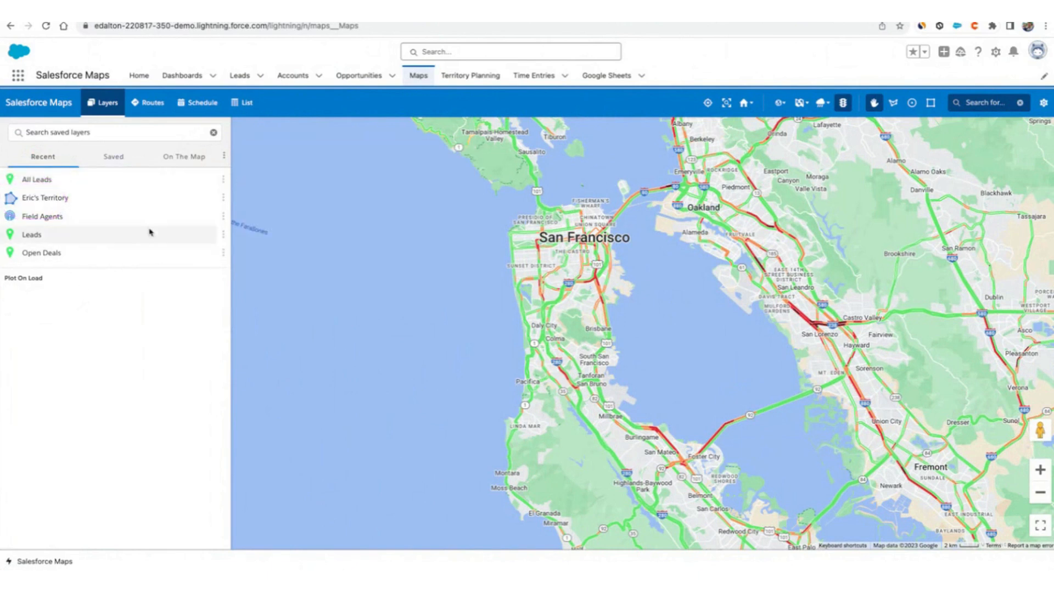
Browse the saved layers in the Corporate and Personal folders.
left_click(115, 163)
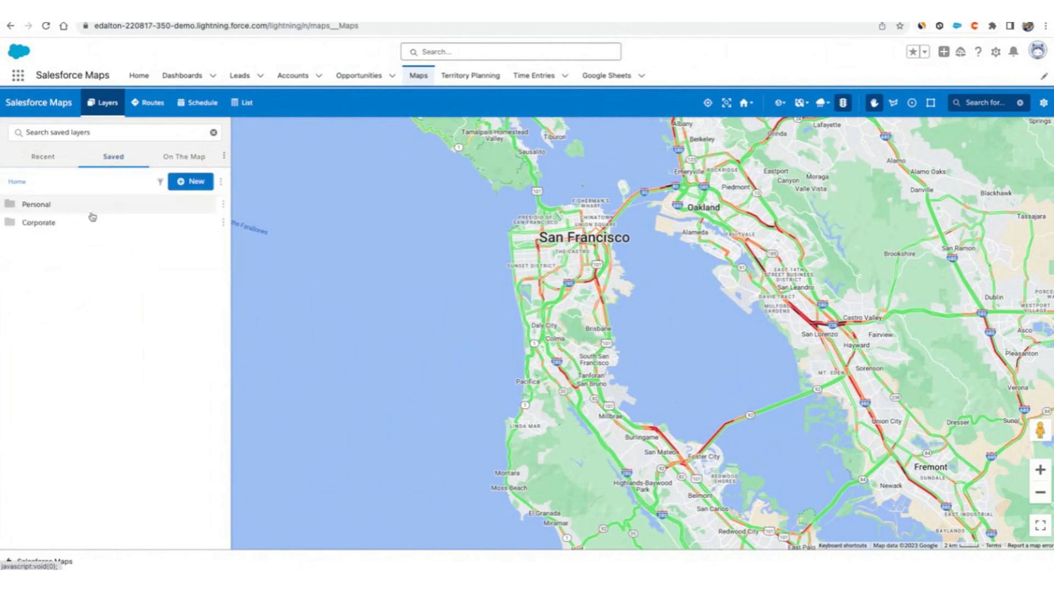
left_click(83, 230)
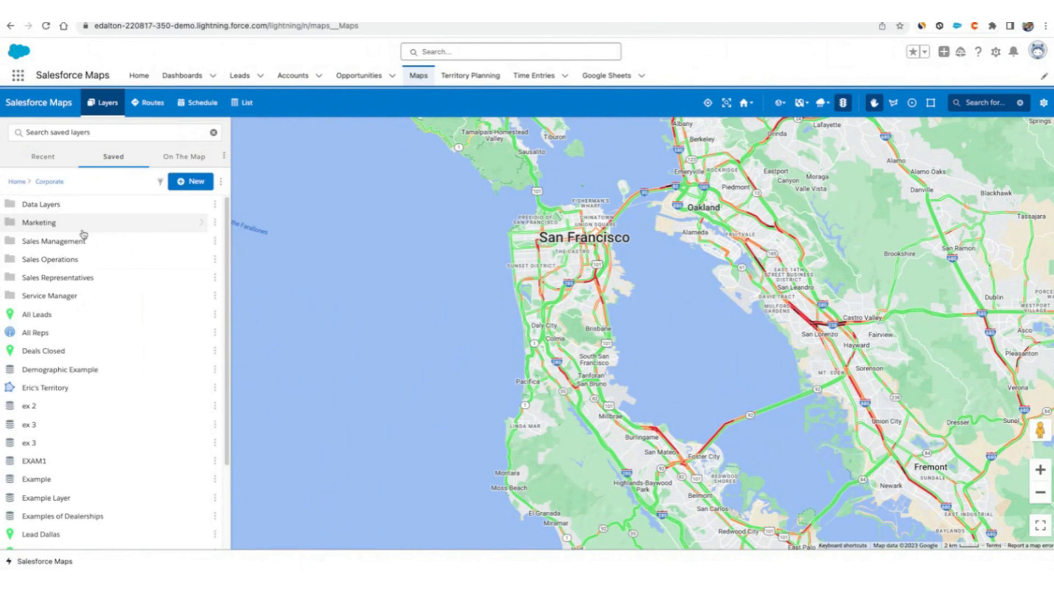
mouse_move(128, 344)
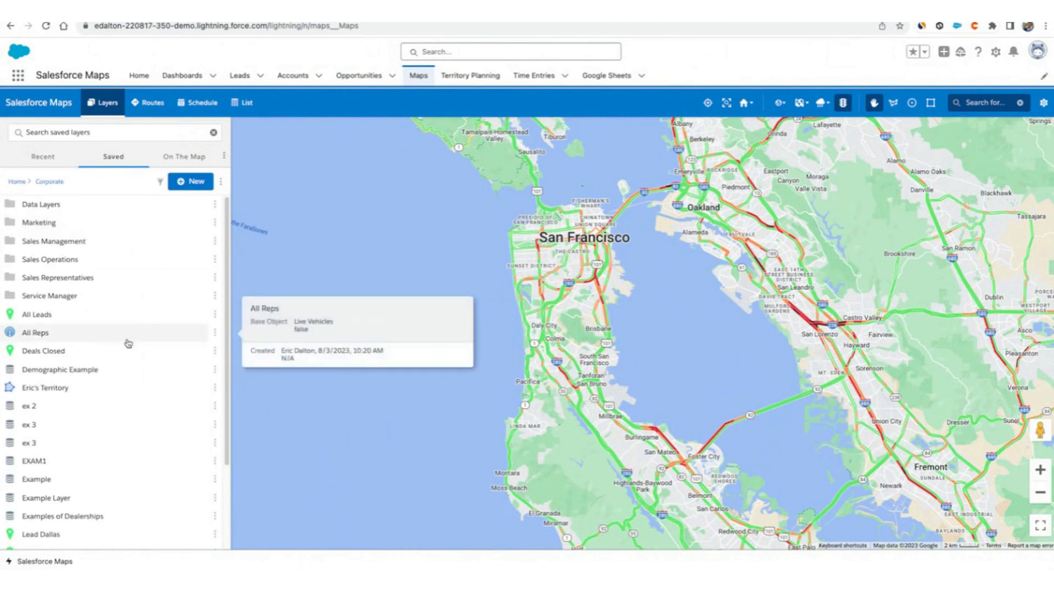
left_click(16, 183)
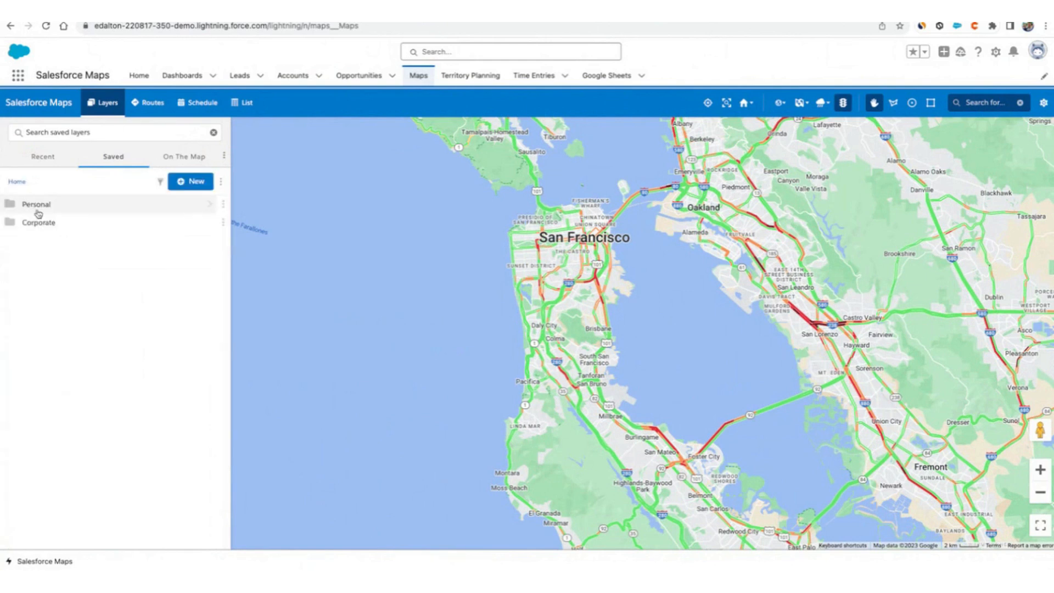
left_click(34, 206)
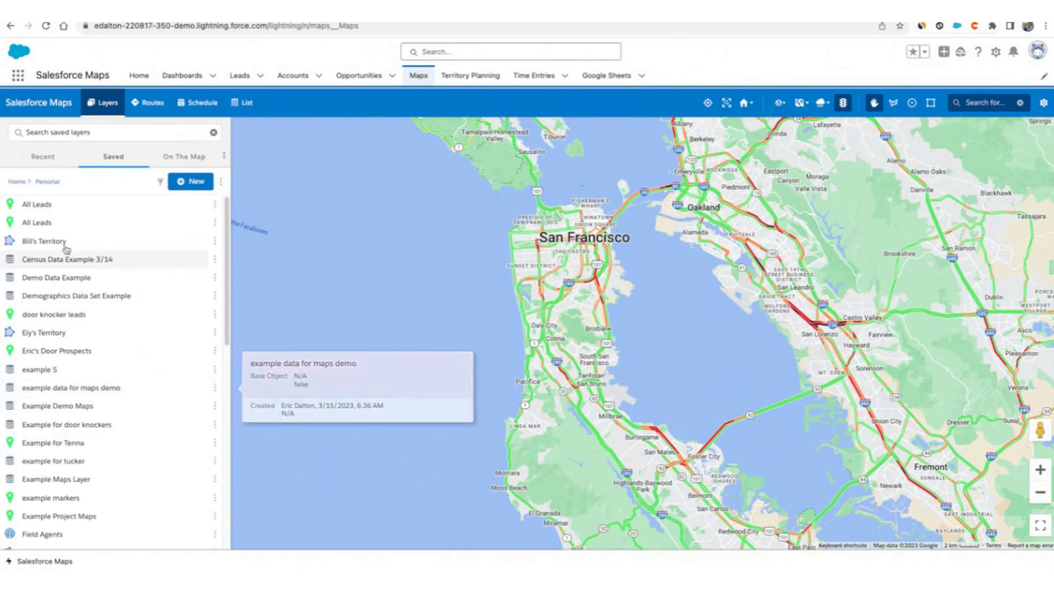
Plot the All Leads layer on the map from the recent layers.
left_click(184, 157)
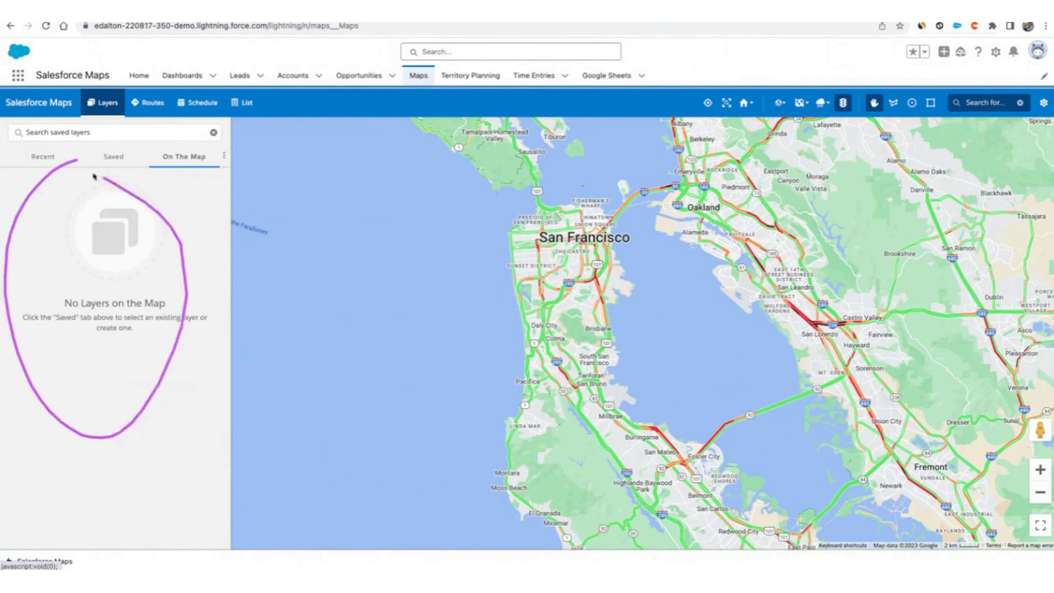
left_click(36, 154)
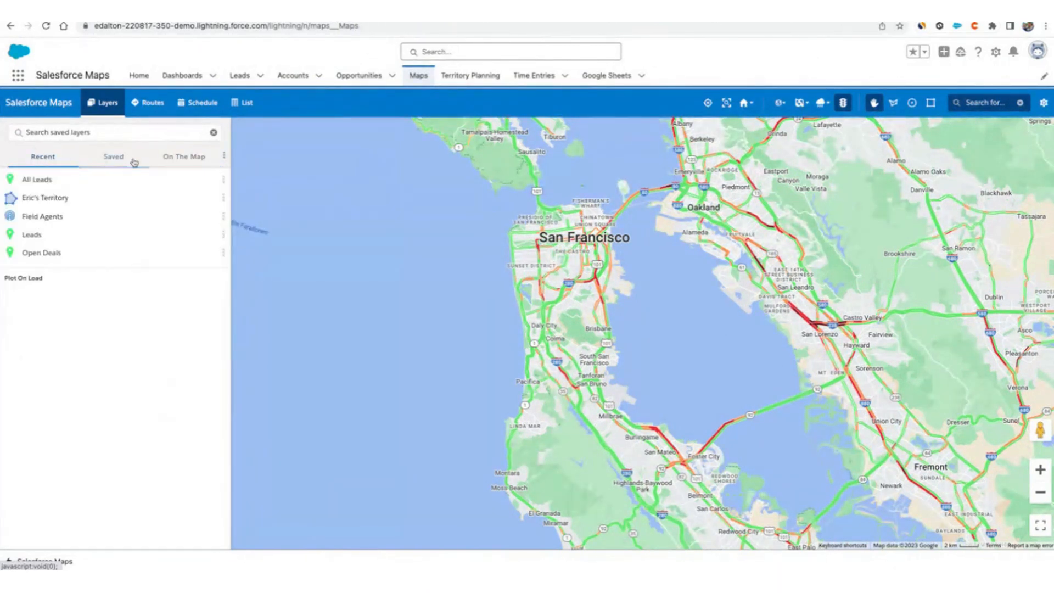
left_click(36, 181)
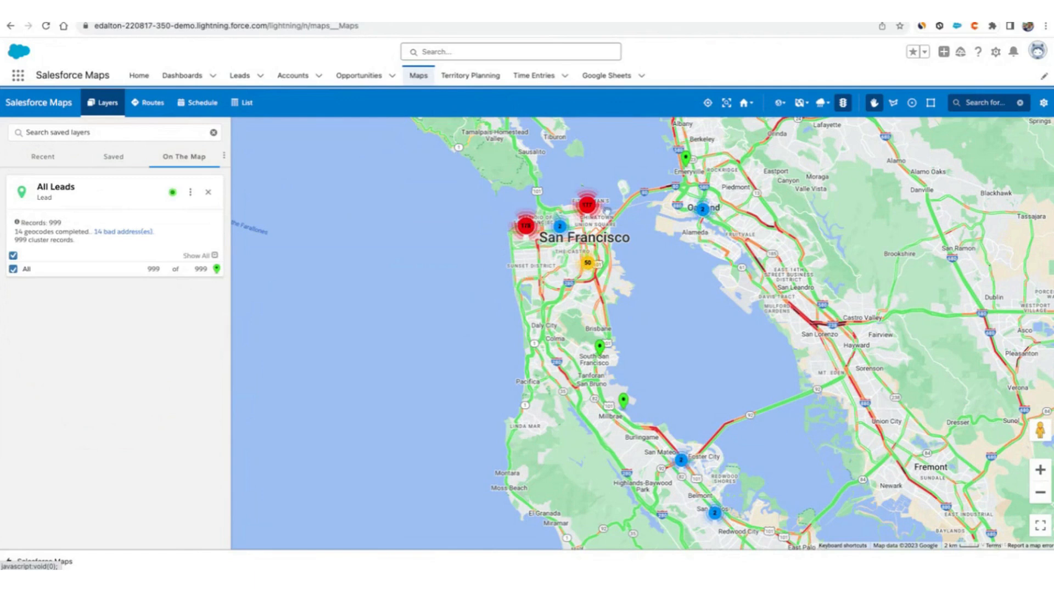
Open the San Francisco lead cluster and review its Aggregates, Legend and Markers details.
left_click(589, 208)
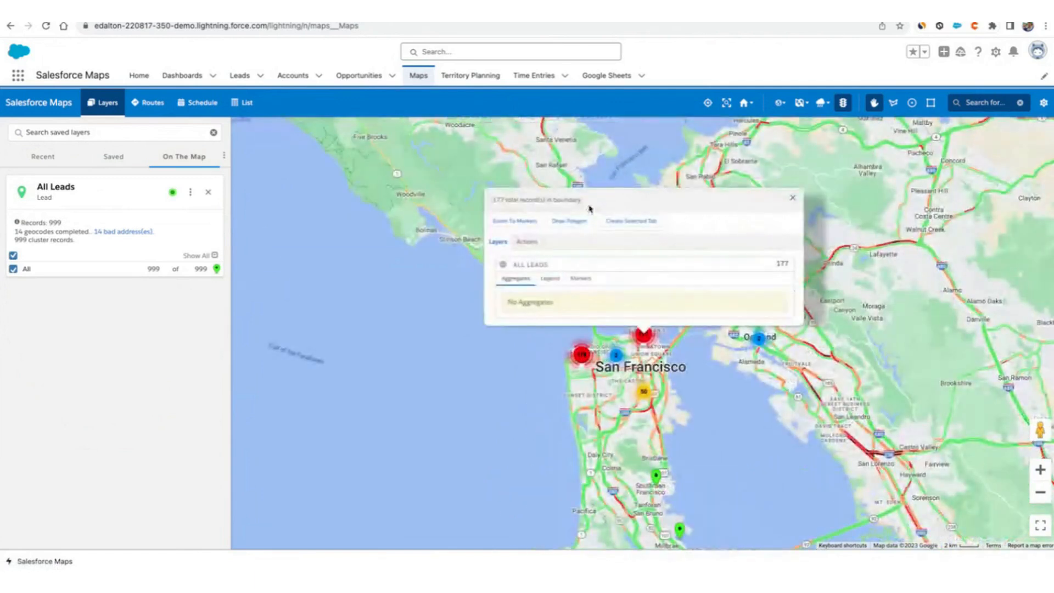
left_click(549, 280)
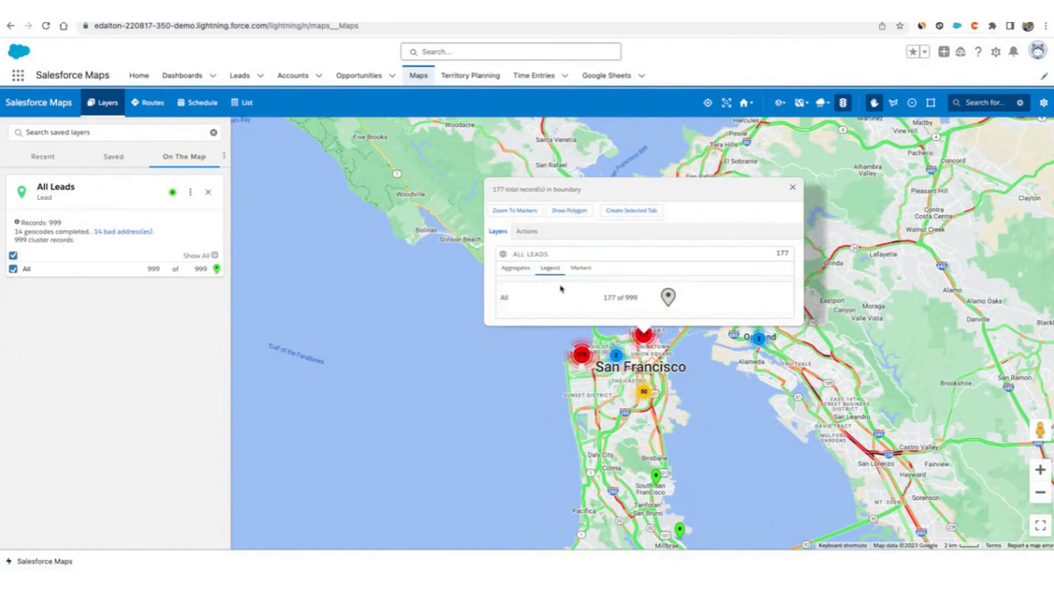
left_click(576, 269)
scroll(648, 361, "down", 10)
left_click(793, 228)
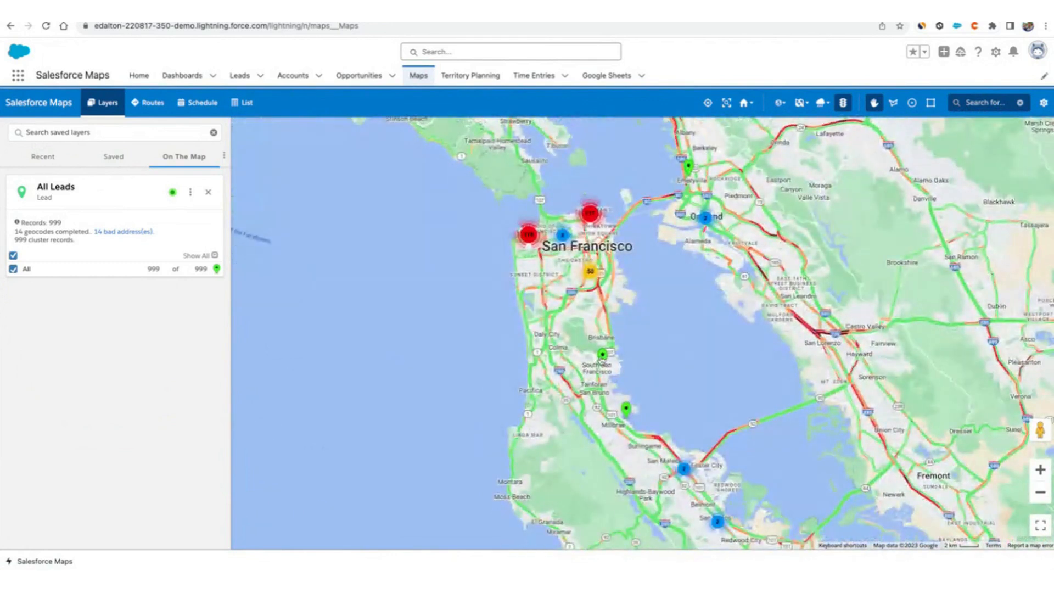
Open a South San Francisco lead marker's record in a new browser tab and return to the map.
left_click(602, 354)
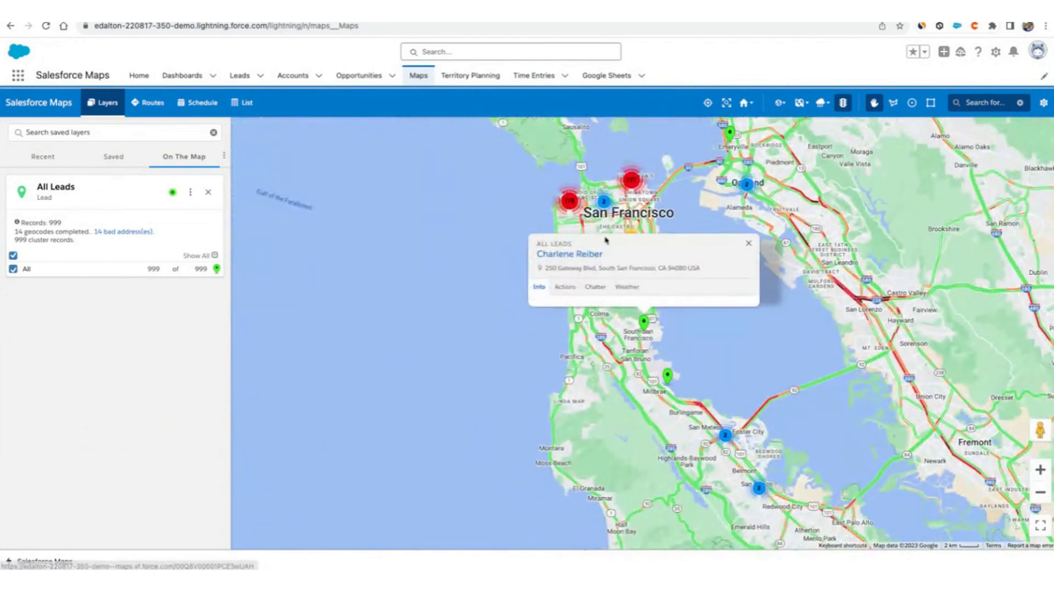
right_click(561, 258)
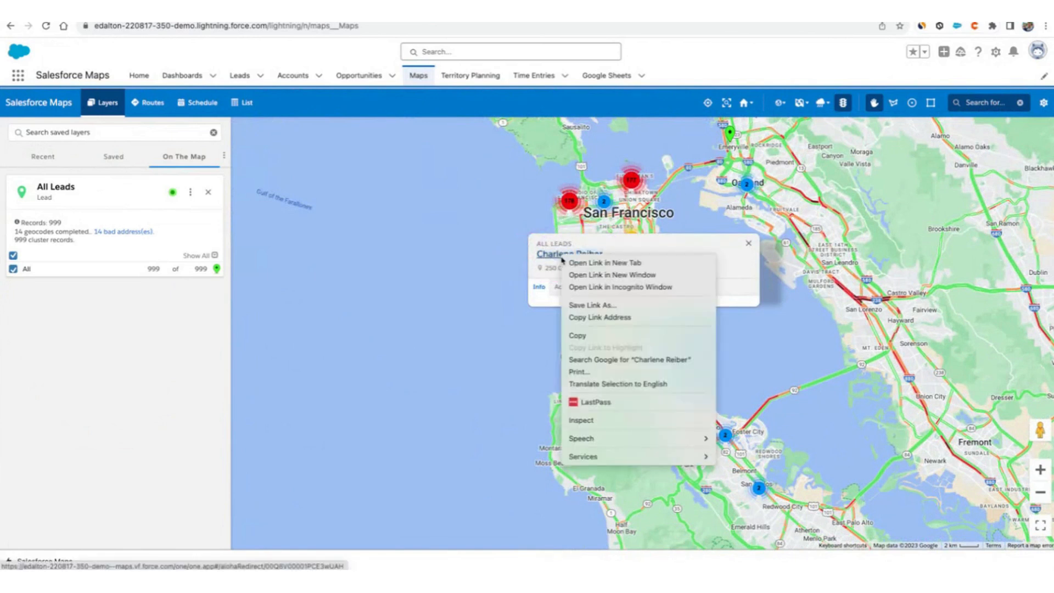
left_click(604, 263)
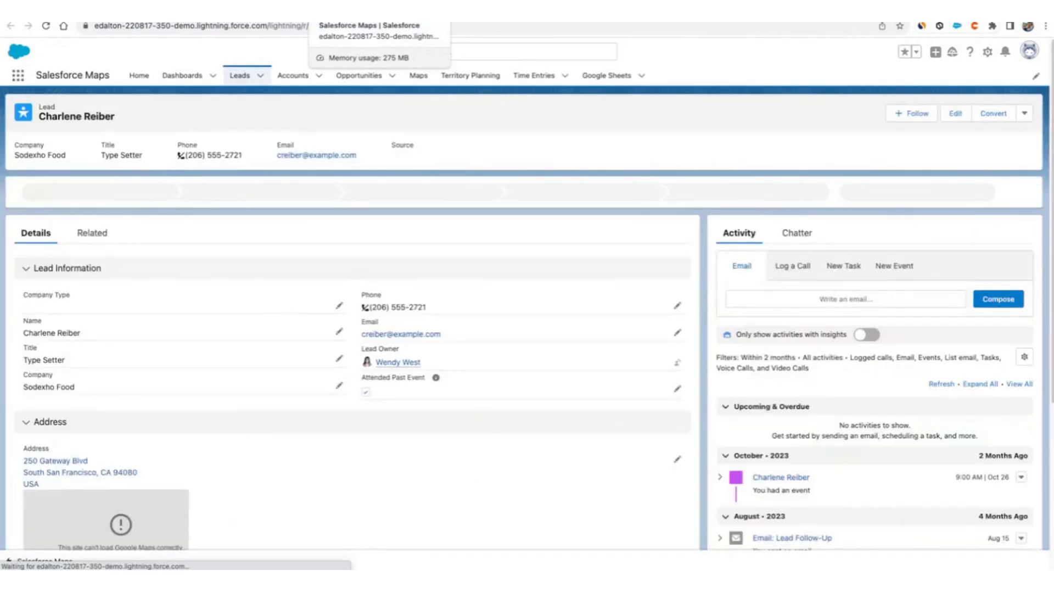
key("ctrl+shift+Tab")
Review the lead marker's available actions and open its Chatter feed.
left_click(564, 287)
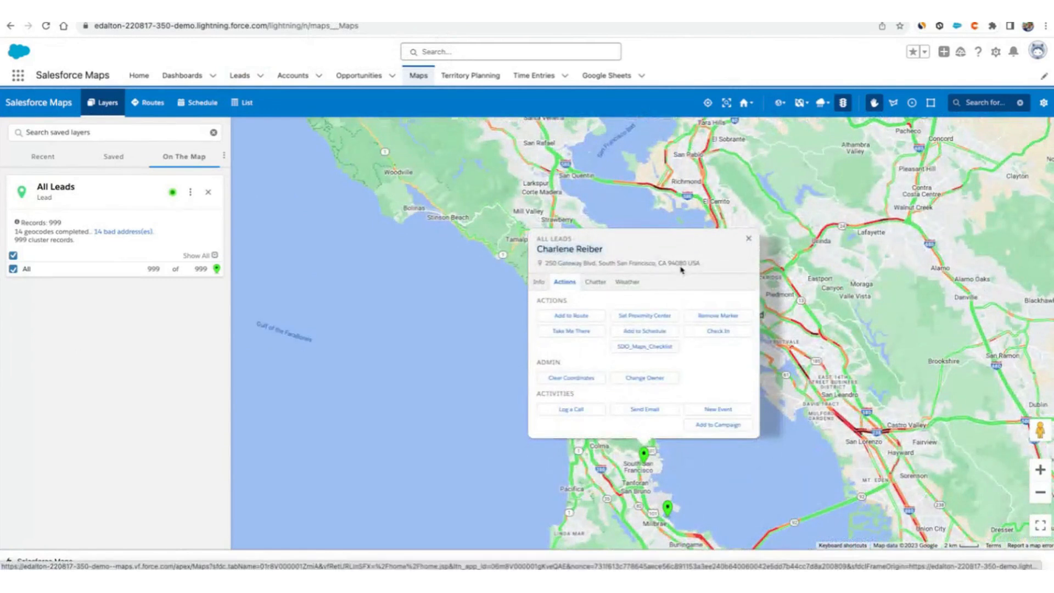
mouse_move(714, 354)
left_mouse_down()
mouse_move(706, 341)
mouse_move(730, 344)
left_mouse_up()
mouse_move(544, 346)
left_mouse_down()
mouse_move(605, 327)
mouse_move(590, 337)
left_mouse_up()
left_click(604, 285)
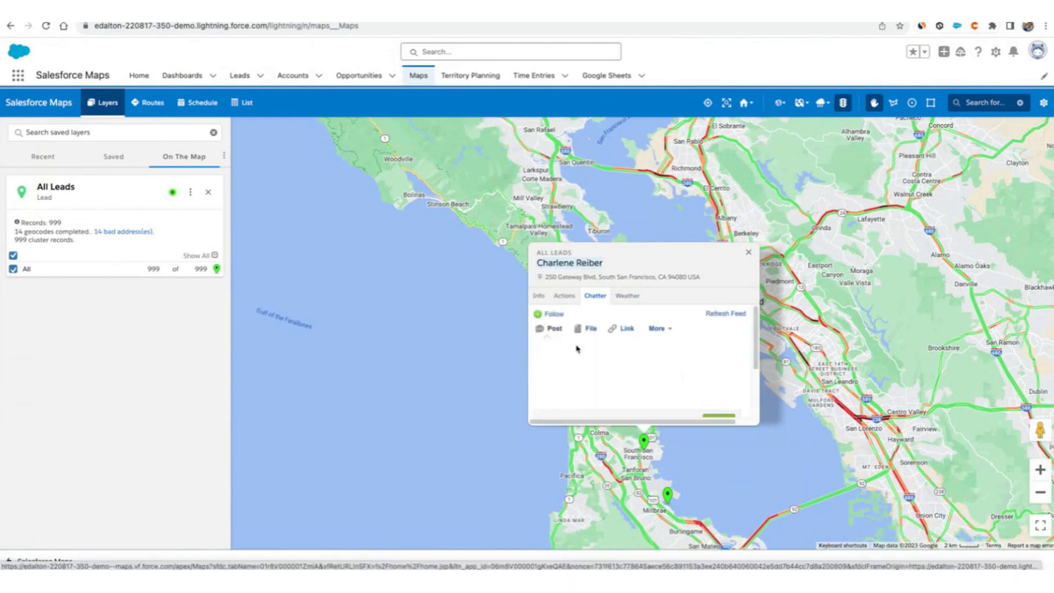
Try drafting a Chatter post on the lead that mentions a sales representative.
left_click(577, 345)
type("@")
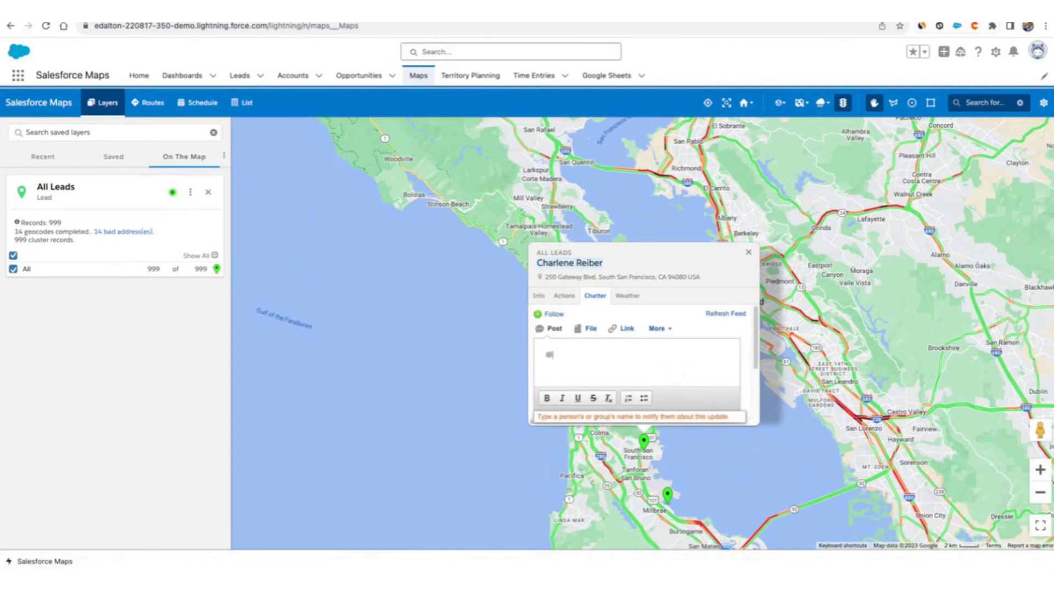
type("val")
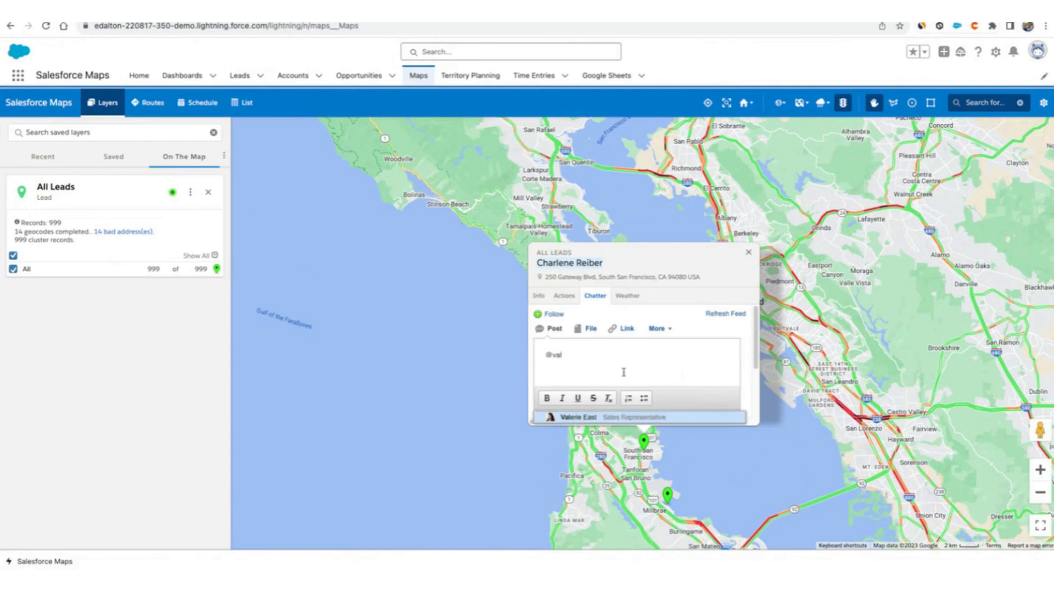
left_click(623, 419)
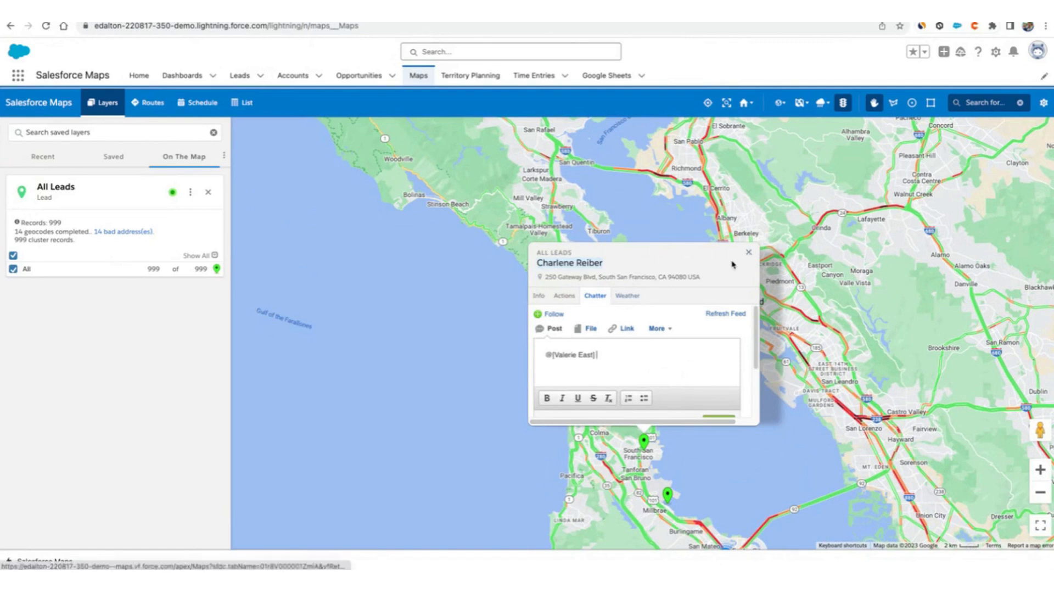
Close the lead popup and remove the All Leads layer from the map.
left_click(748, 256)
left_click_drag(680, 387, 498, 284)
left_click(206, 193)
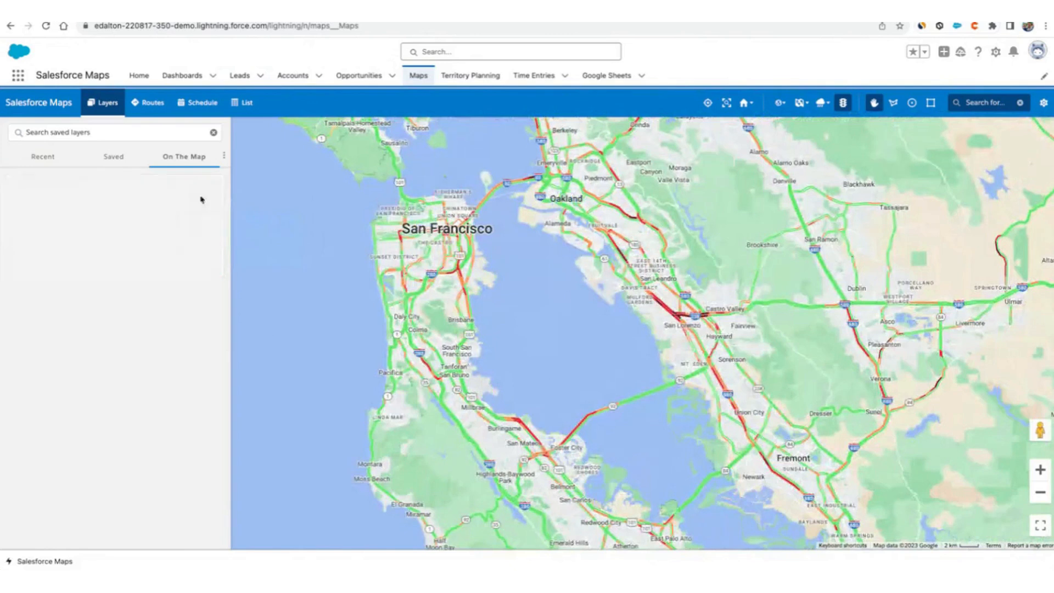
left_click_drag(527, 346, 559, 385)
left_click(113, 157)
left_click(199, 185)
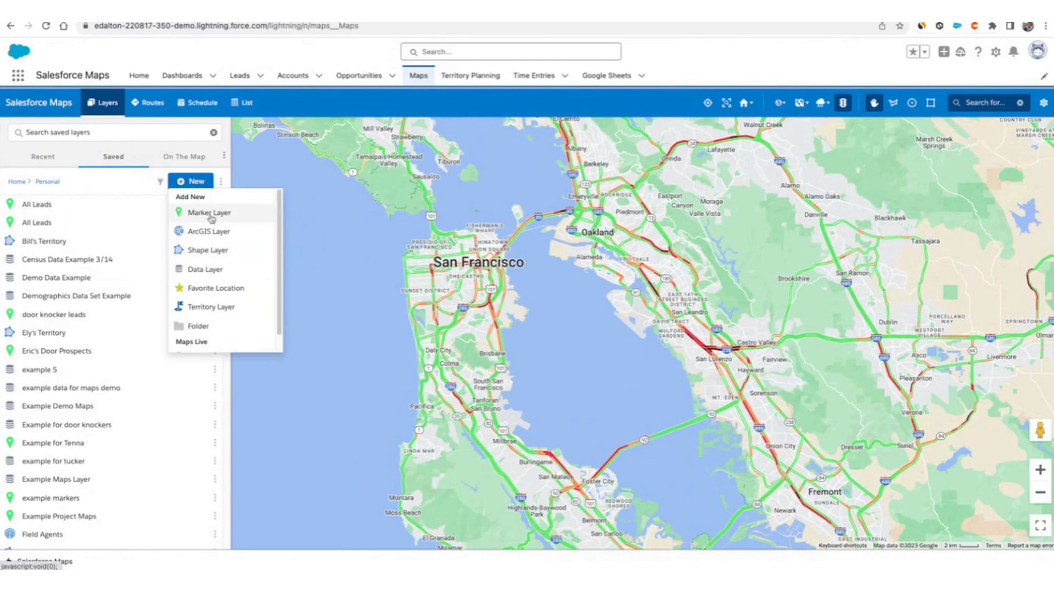
left_click(195, 269)
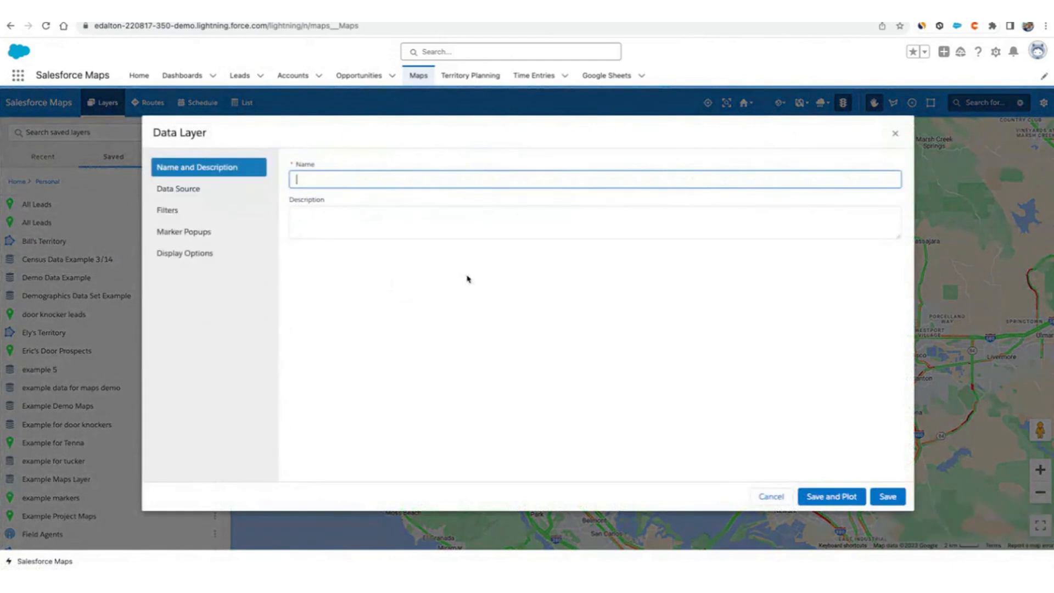
left_click(202, 190)
left_click(357, 179)
type("Example")
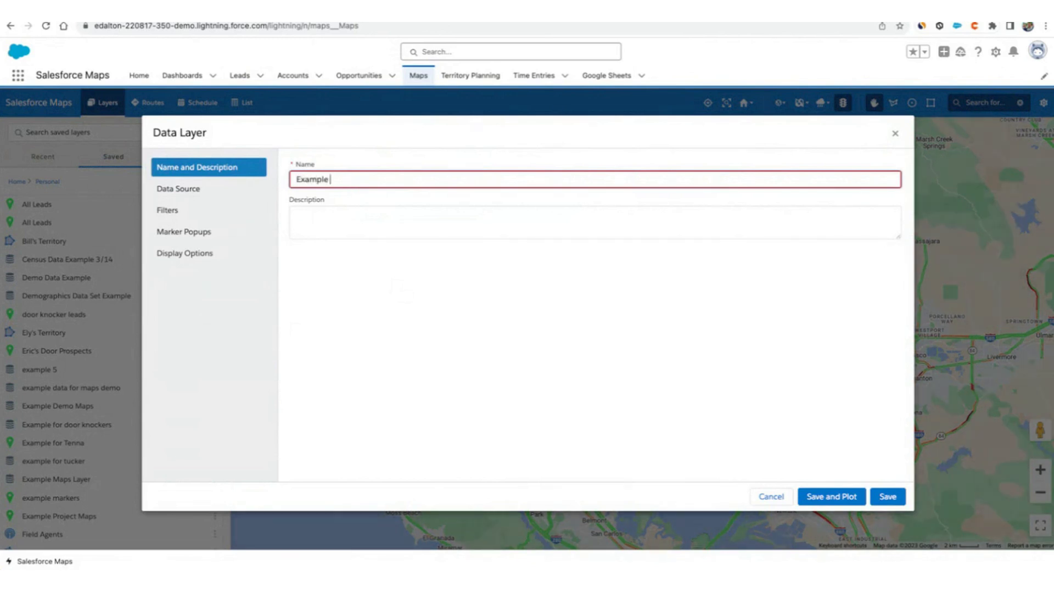
left_click(196, 187)
left_click(358, 190)
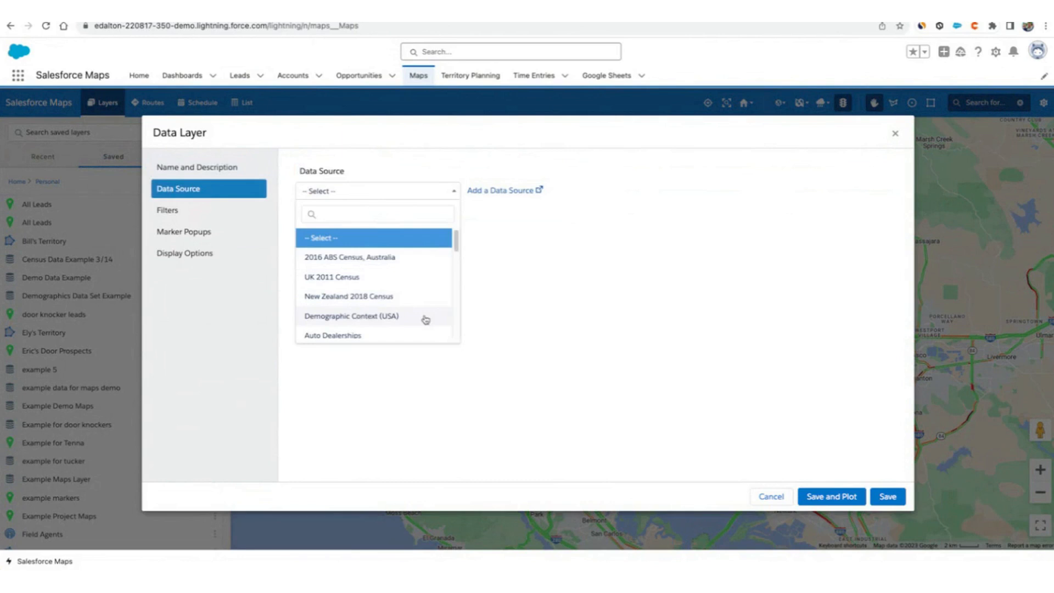
scroll(426, 320, "down", 3)
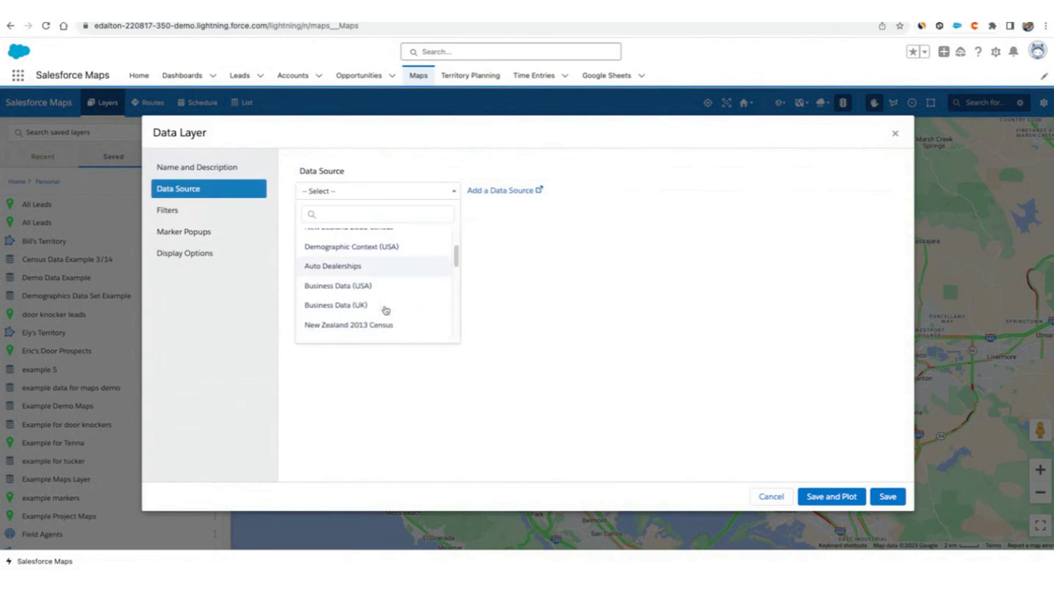
scroll(385, 287, "down", 3)
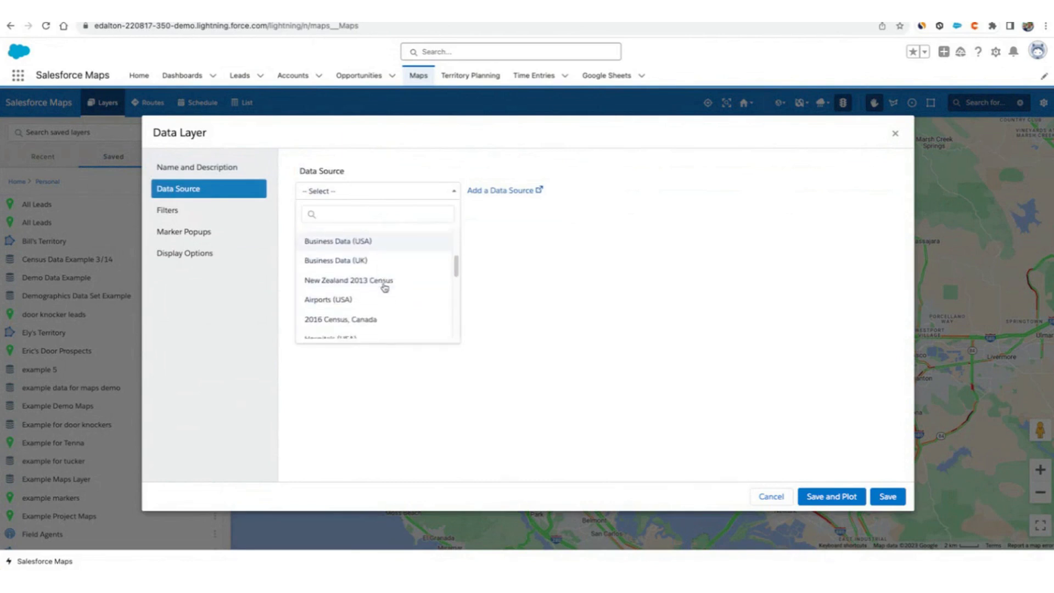
scroll(390, 285, "down", 2)
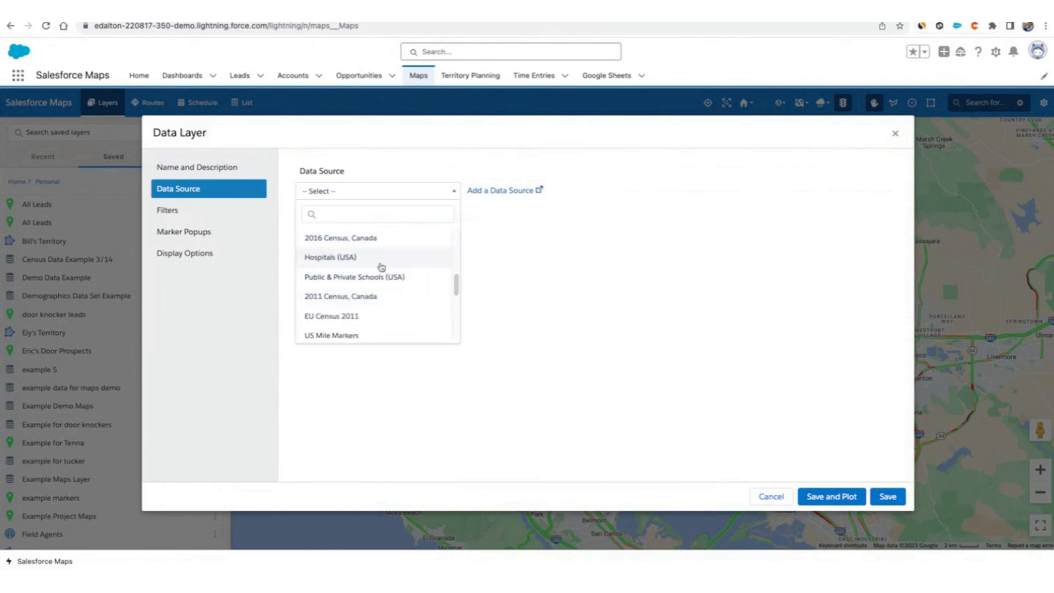
scroll(405, 280, "down", 3)
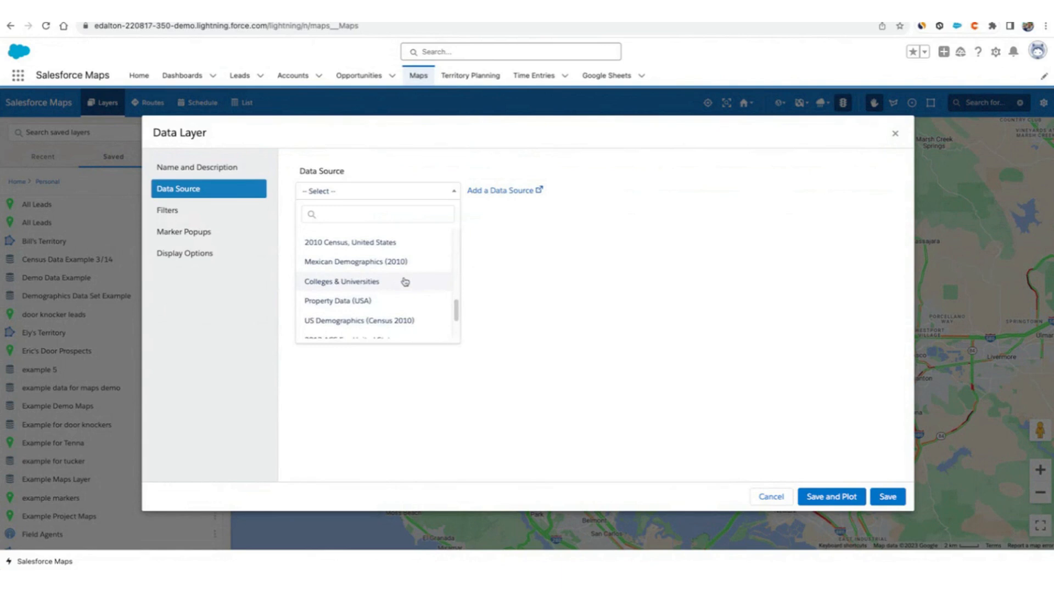
left_click(410, 300)
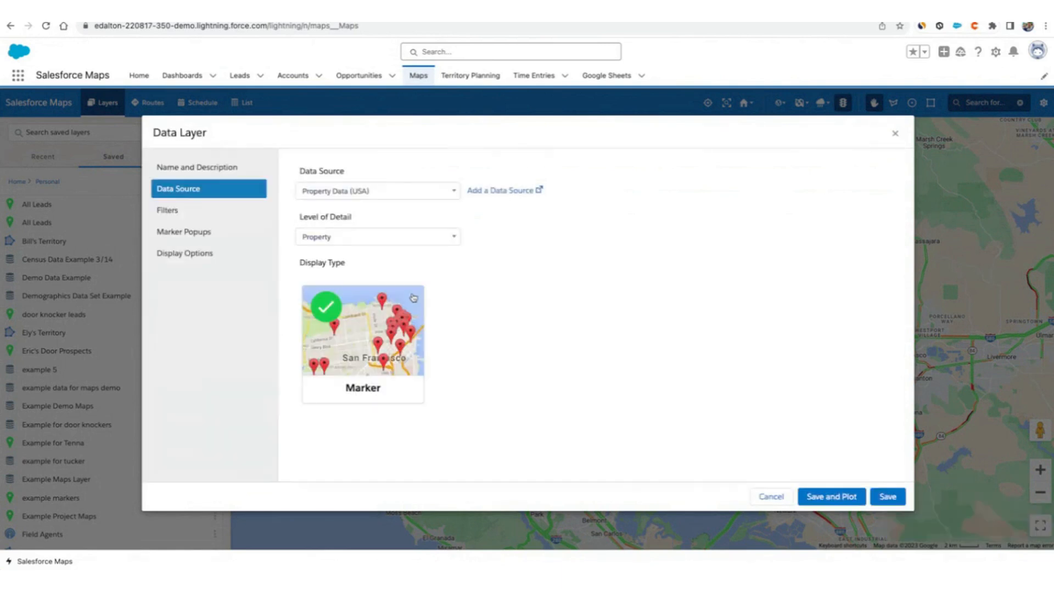
left_click(756, 499)
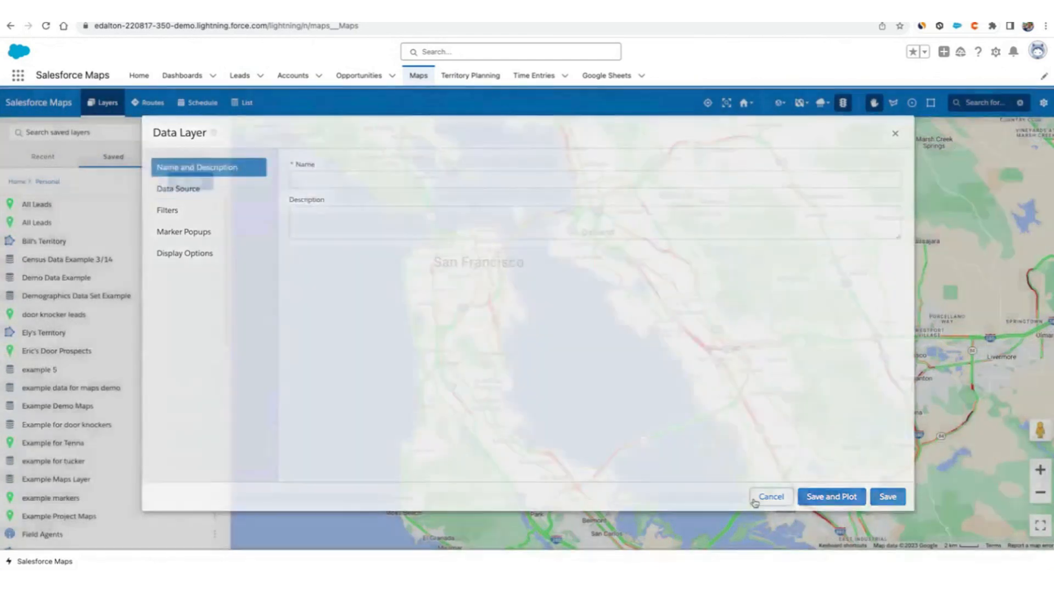
left_click(184, 182)
left_click(198, 213)
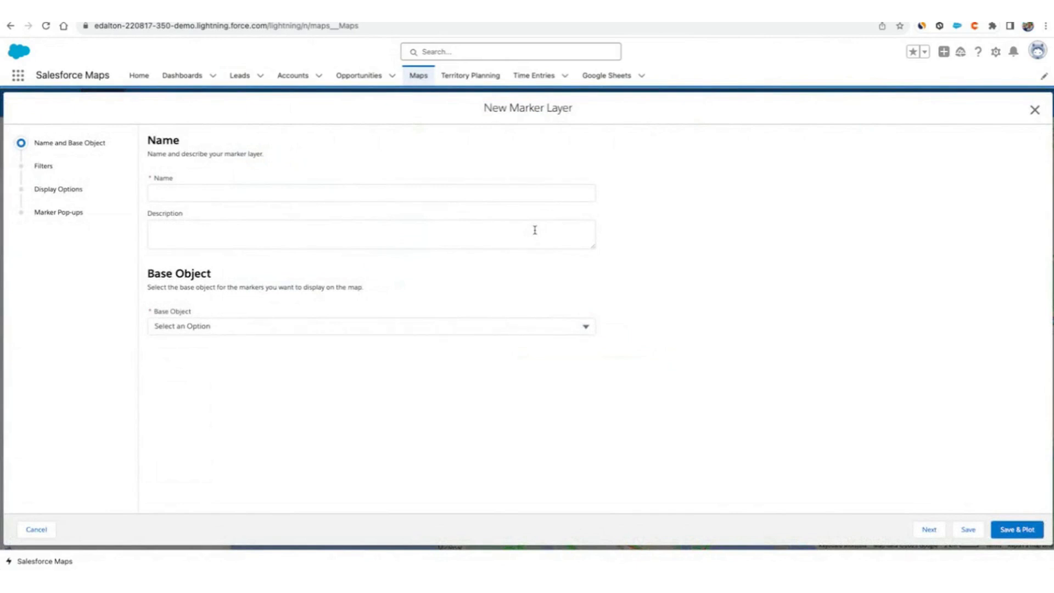
left_click(36, 529)
Start a new data layer and name it Example School Data.
left_click(191, 181)
left_click(218, 266)
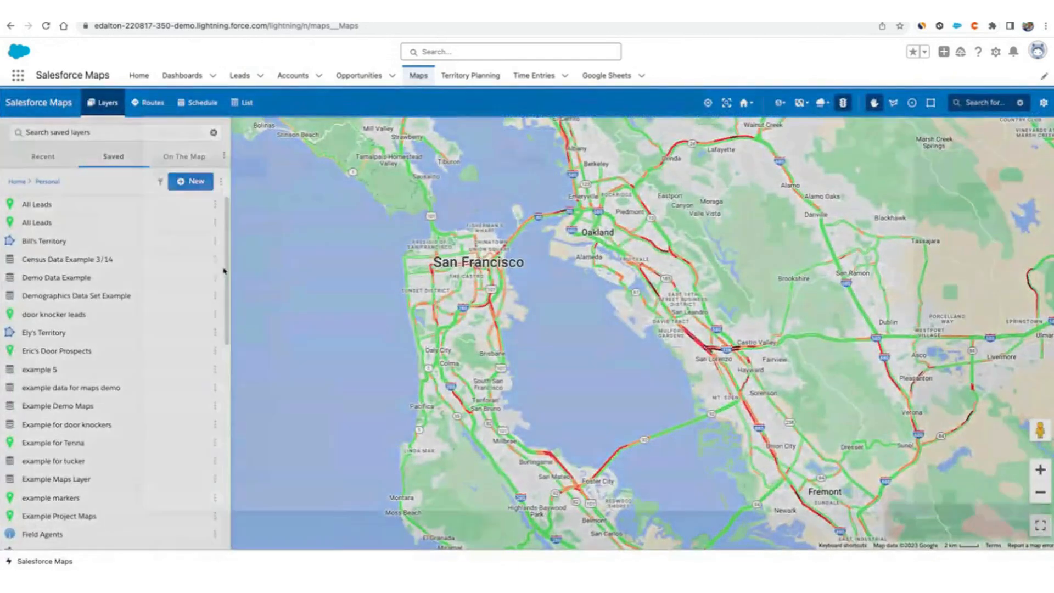
type("Example School Data")
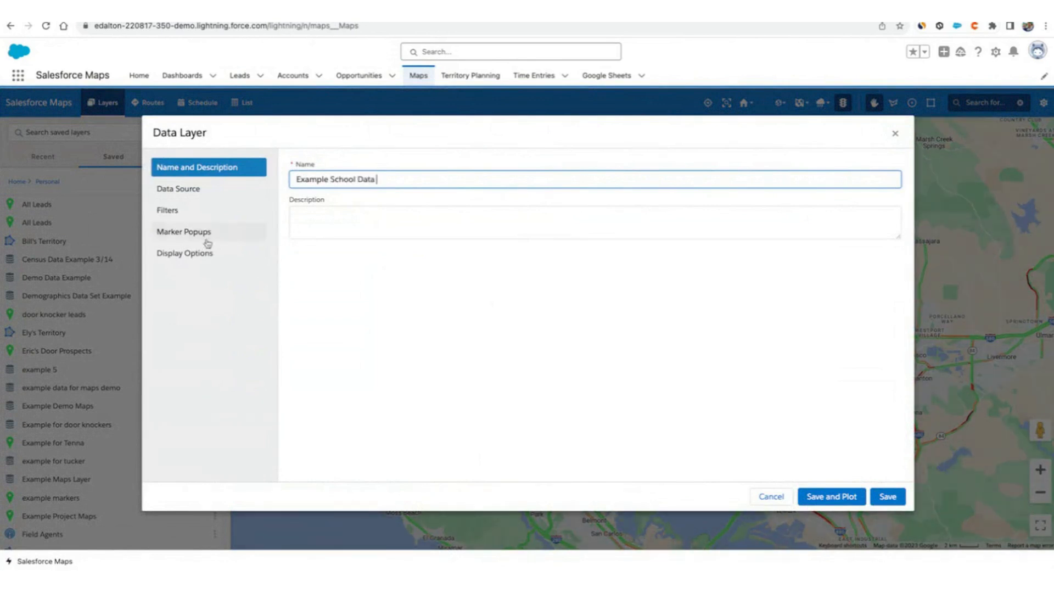
Set the data layer's source to Public & Private Schools (USA) by searching for schools.
left_click(191, 193)
left_click(372, 193)
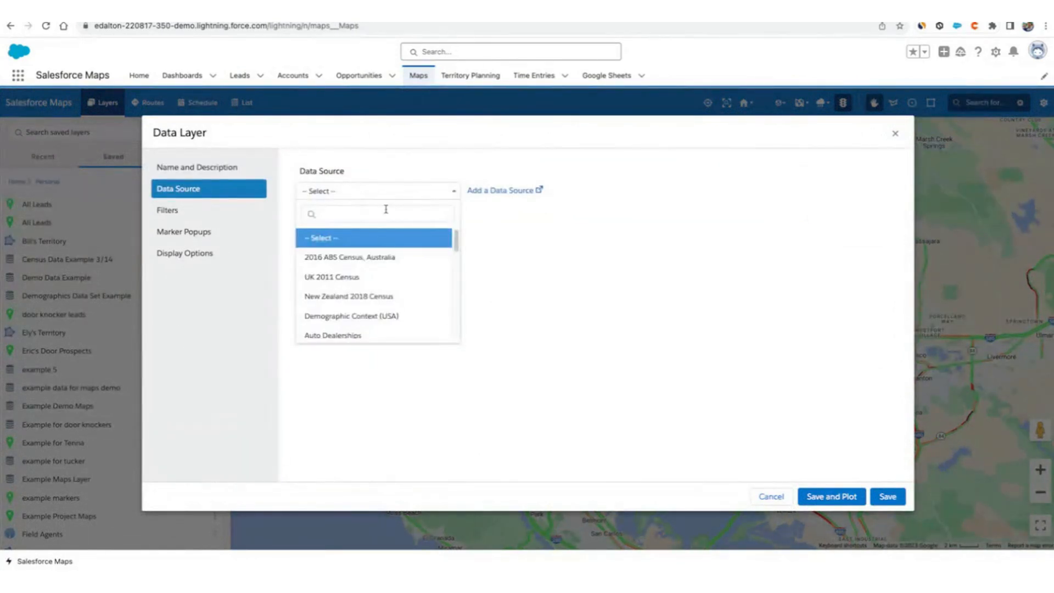
left_click(386, 209)
type("sch")
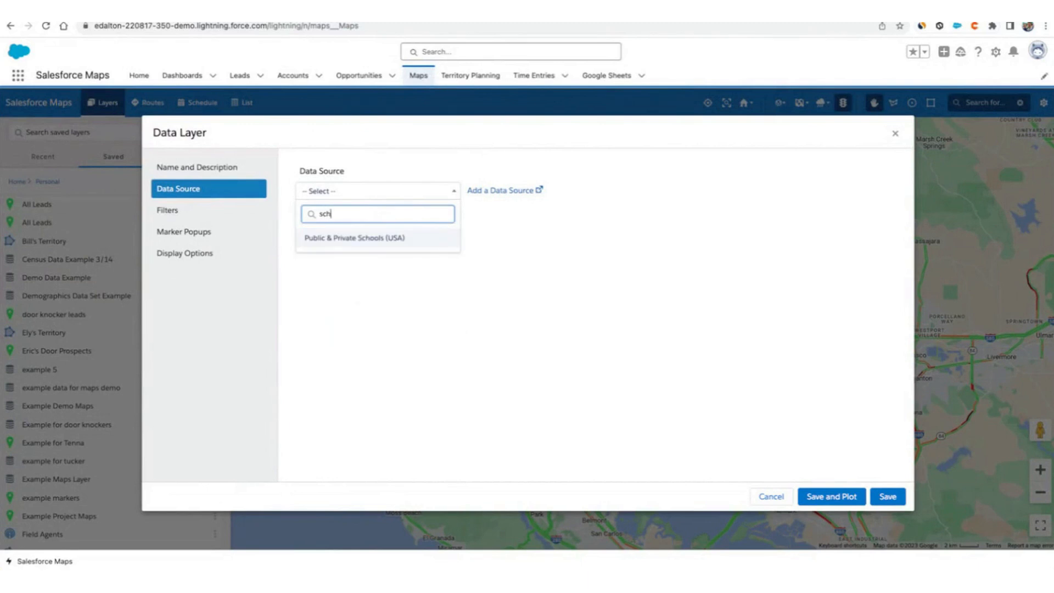
left_click(390, 244)
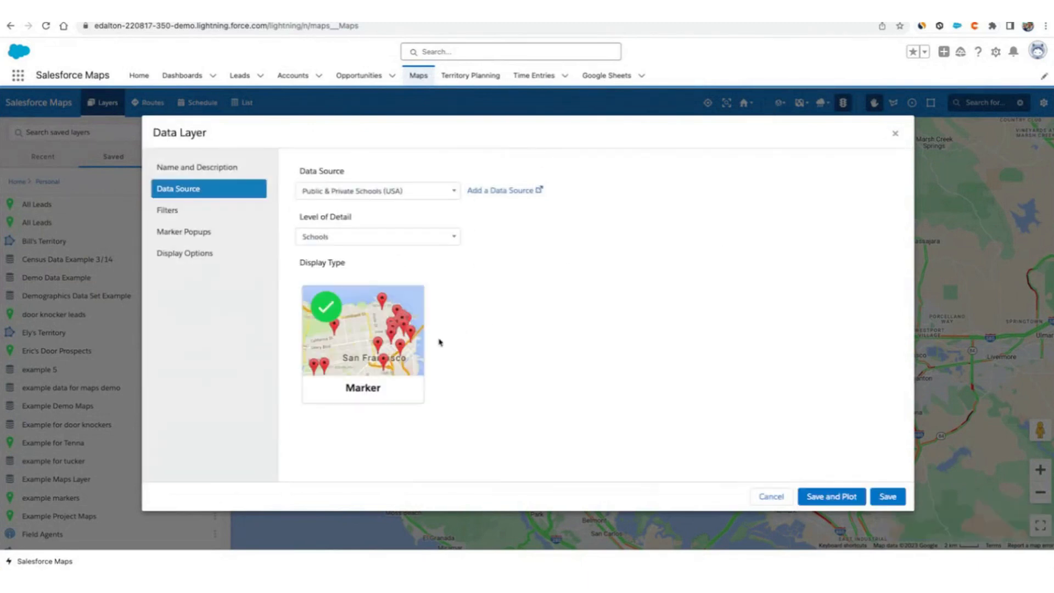
Add a filter row to the data layer and browse the available filter topics.
left_click(204, 211)
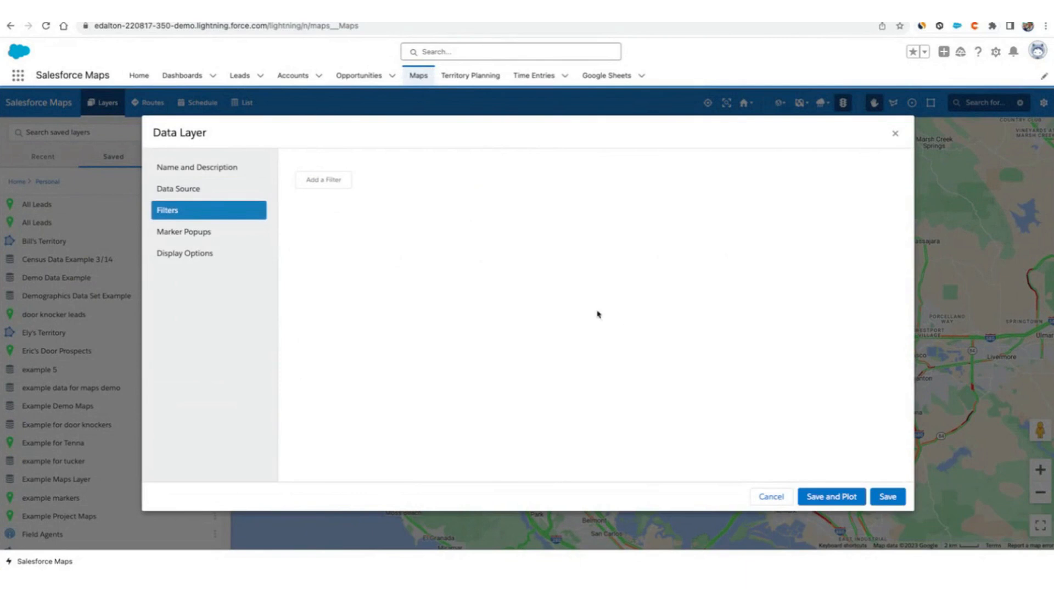
left_click(324, 180)
left_click(401, 206)
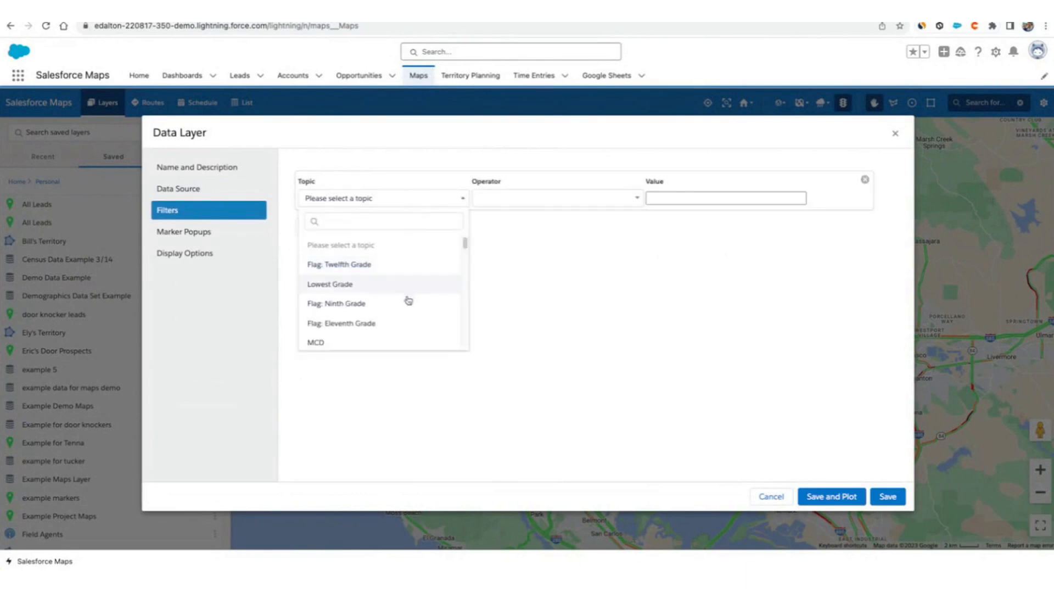
scroll(409, 305, "down", 4)
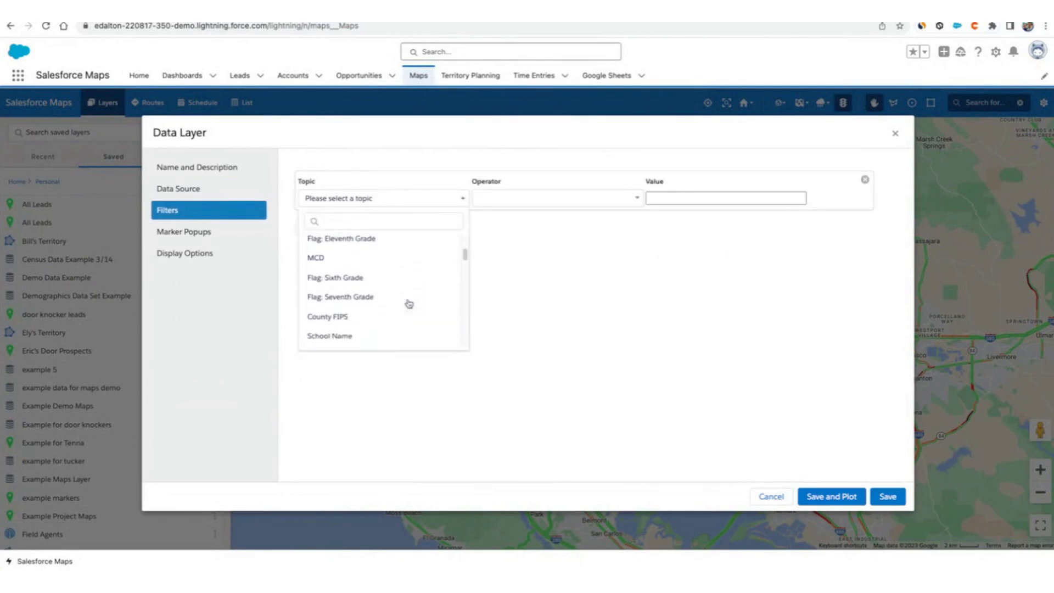
scroll(409, 304, "down", 3)
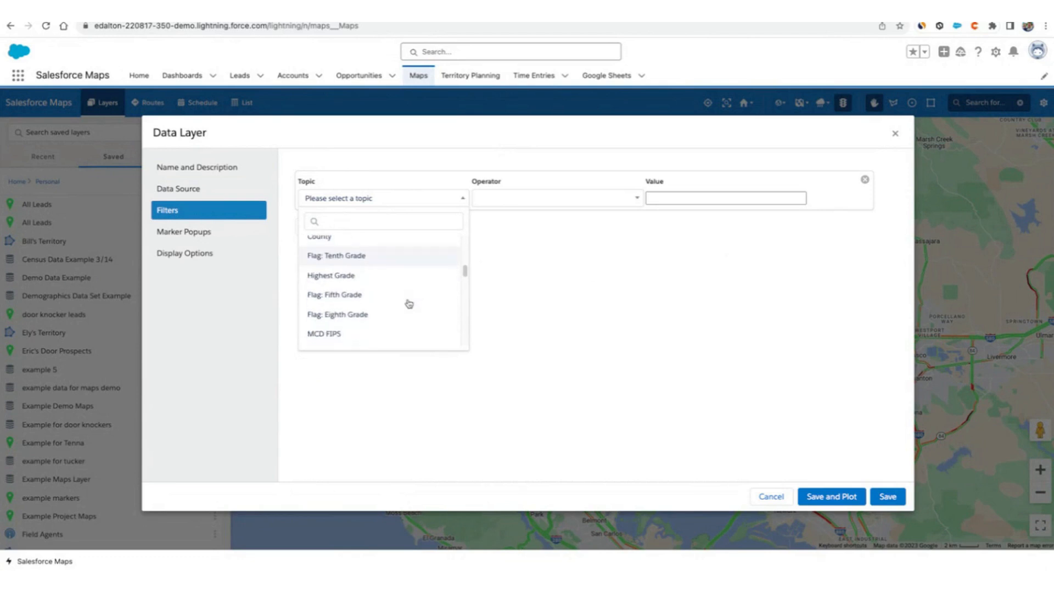
scroll(409, 304, "down", 1)
left_click_drag(466, 277, 464, 199)
left_click(502, 263)
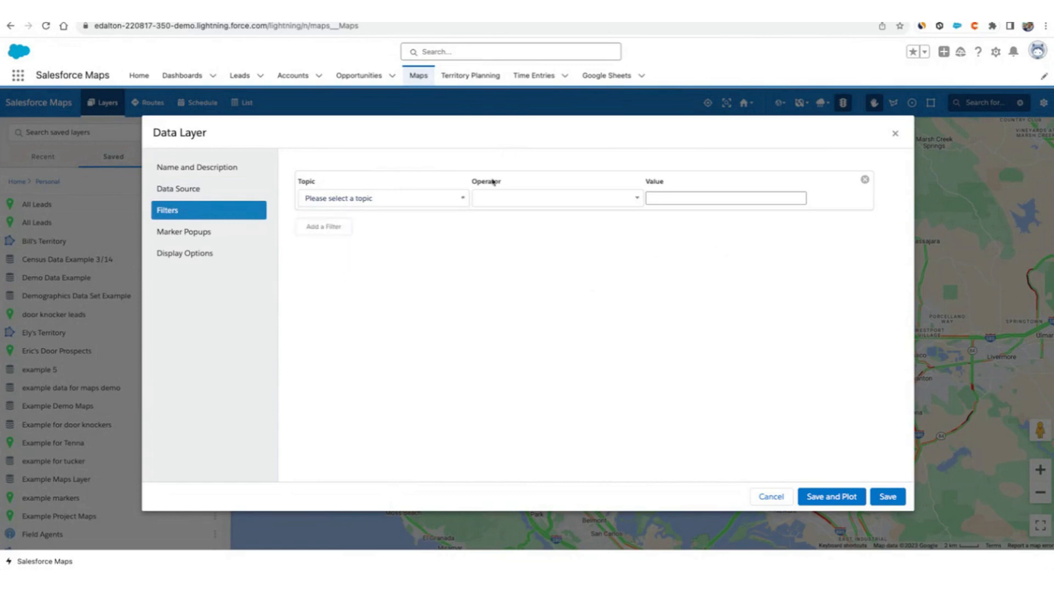
Open the Add a Data Source page in a new tab and close it again.
left_click(192, 190)
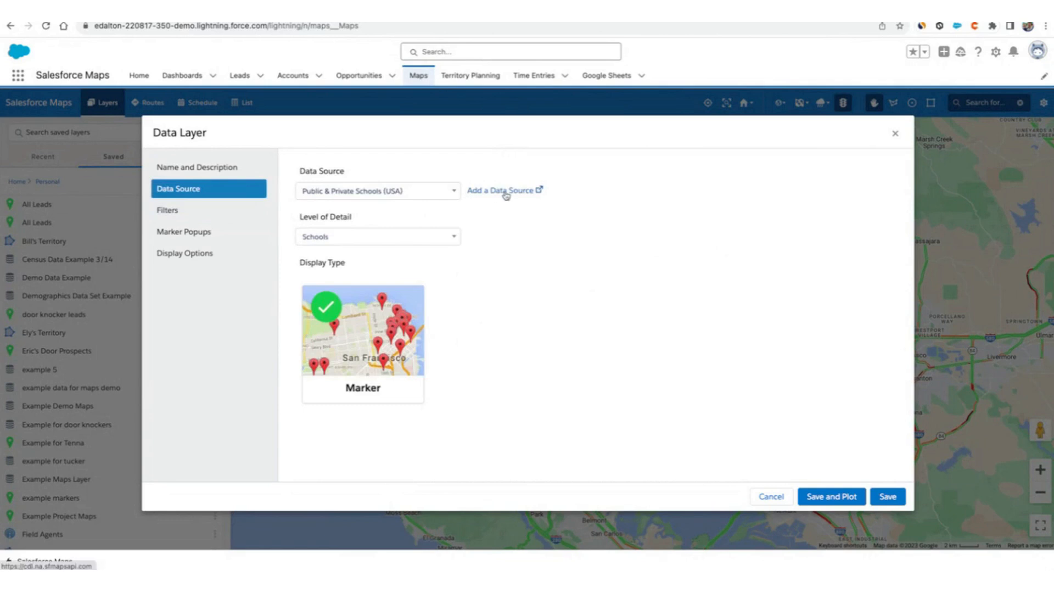
left_click(532, 192)
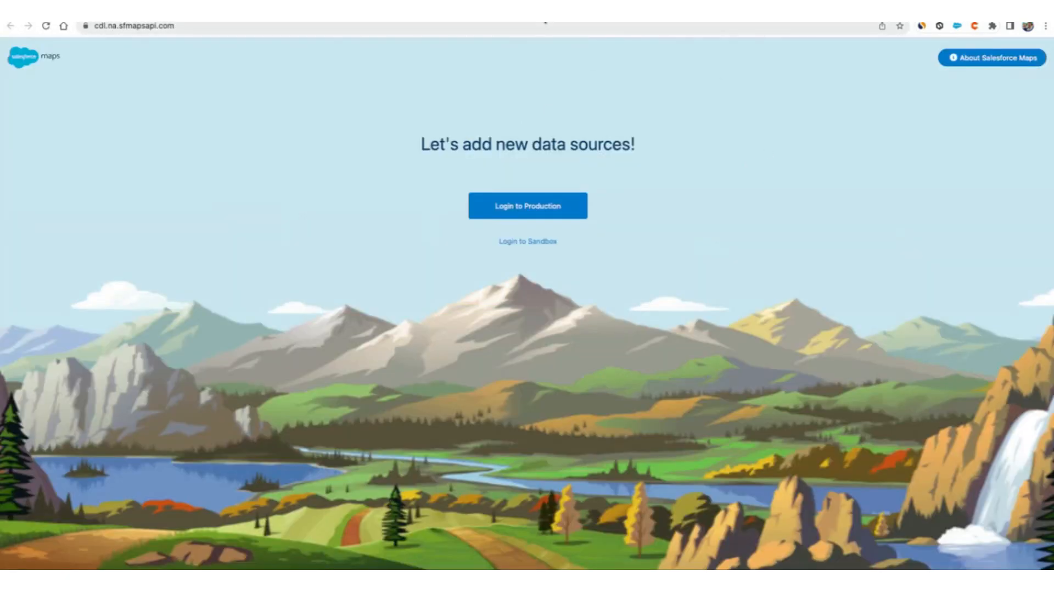
key("super+w")
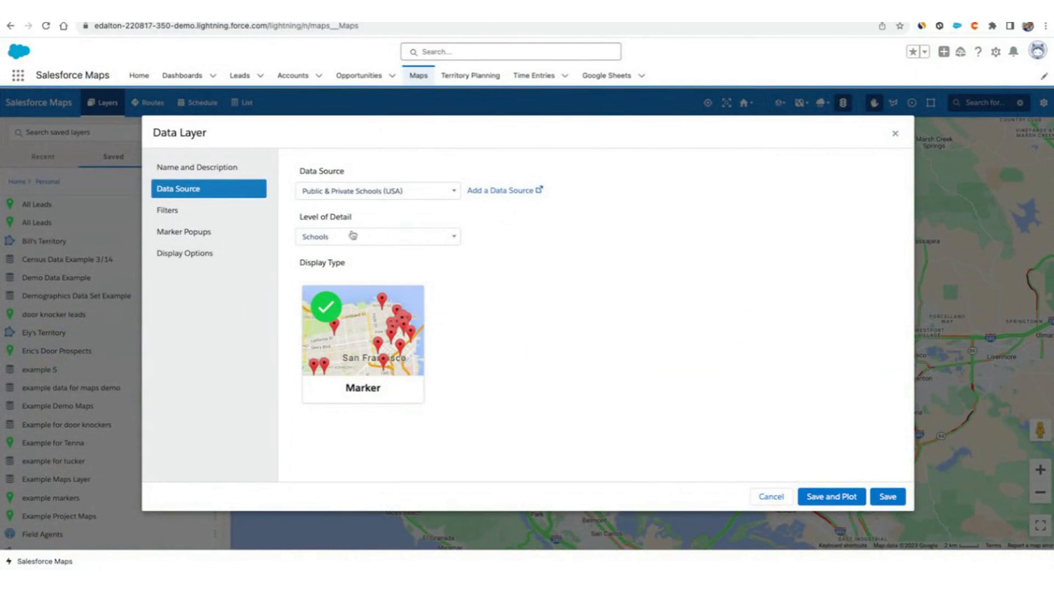
Remove the empty filter, add a new filter row, and scroll through its topic list.
left_click(222, 212)
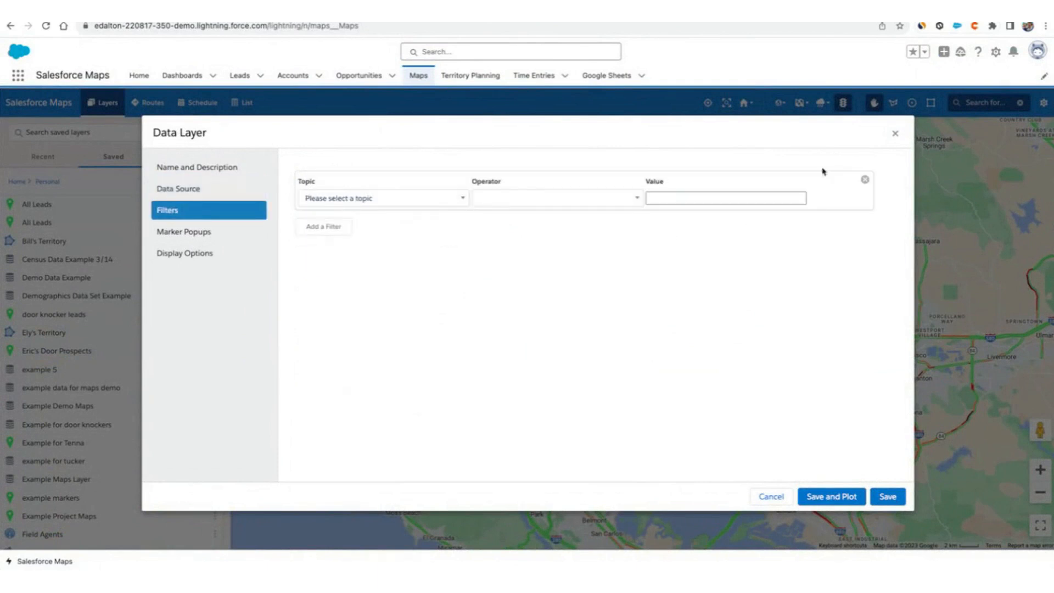
left_click(866, 179)
left_click(324, 176)
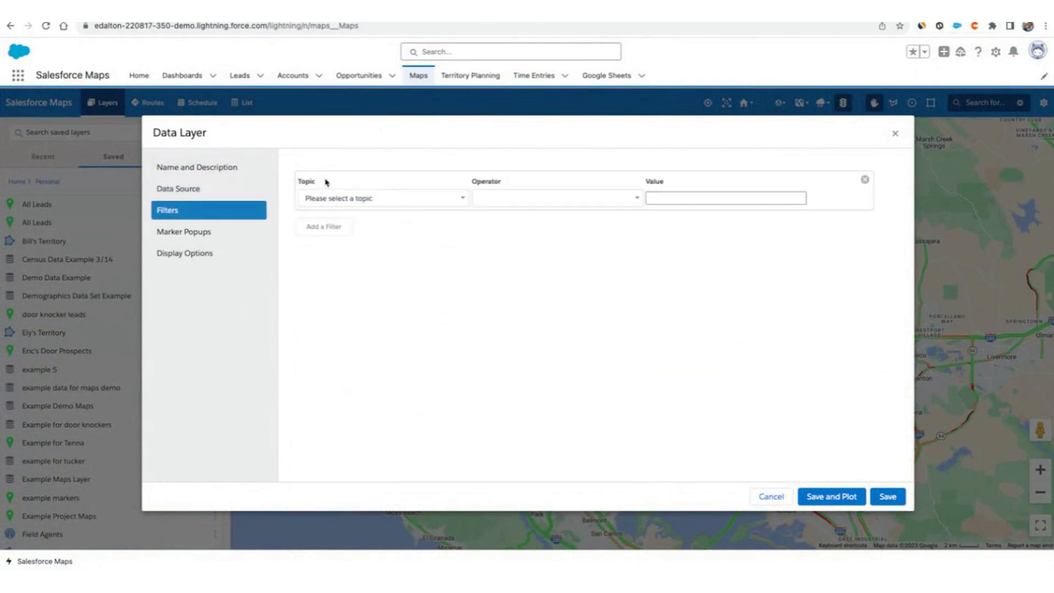
left_click(379, 198)
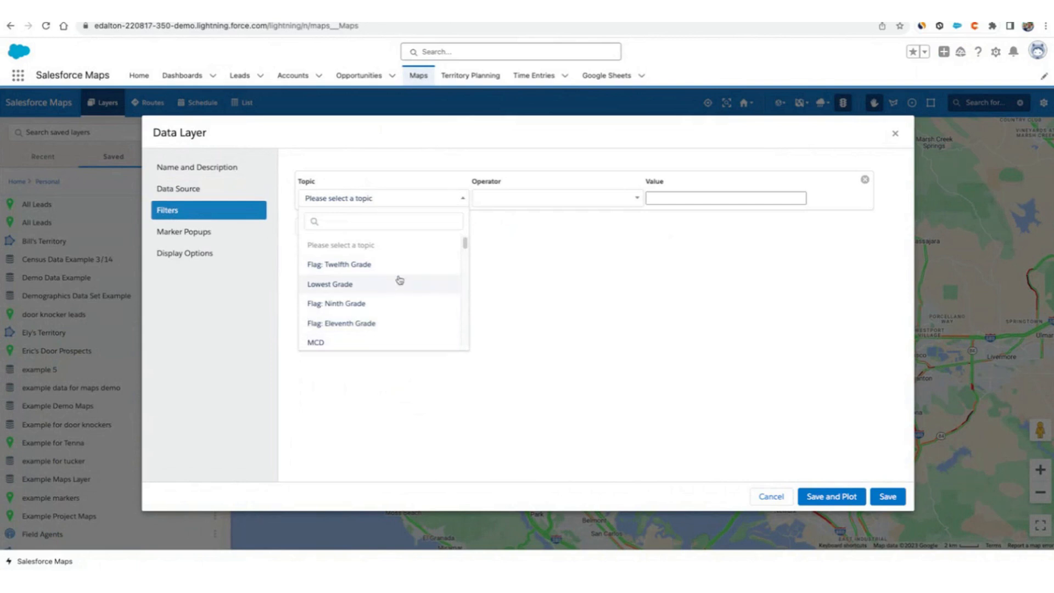
left_click_drag(465, 242, 469, 267)
left_click_drag(476, 287, 473, 337)
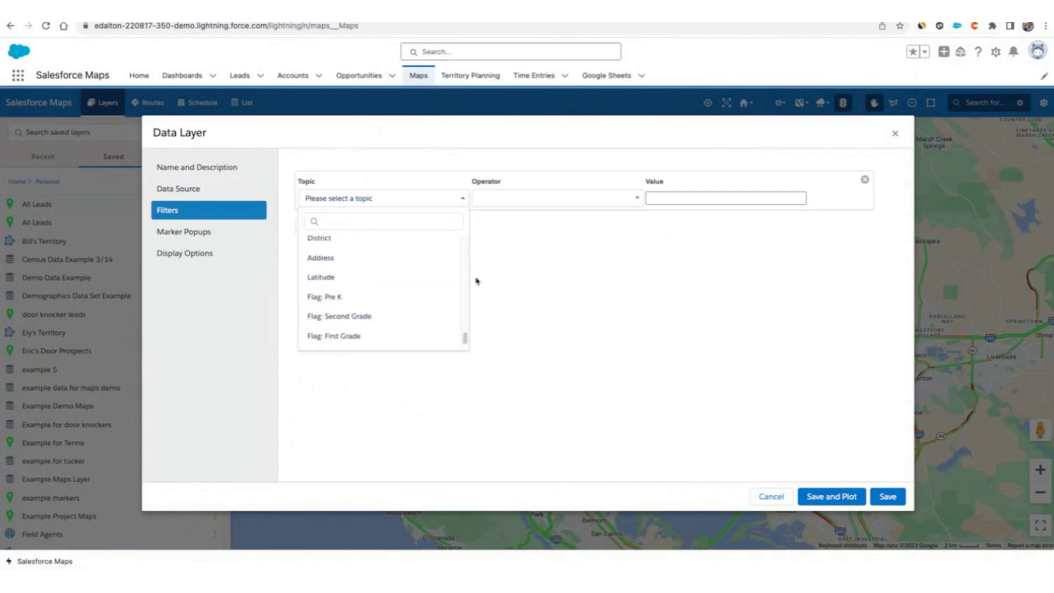
left_click(556, 287)
Review the data layer's marker popup fields, display options, name and data source sections.
left_click(226, 231)
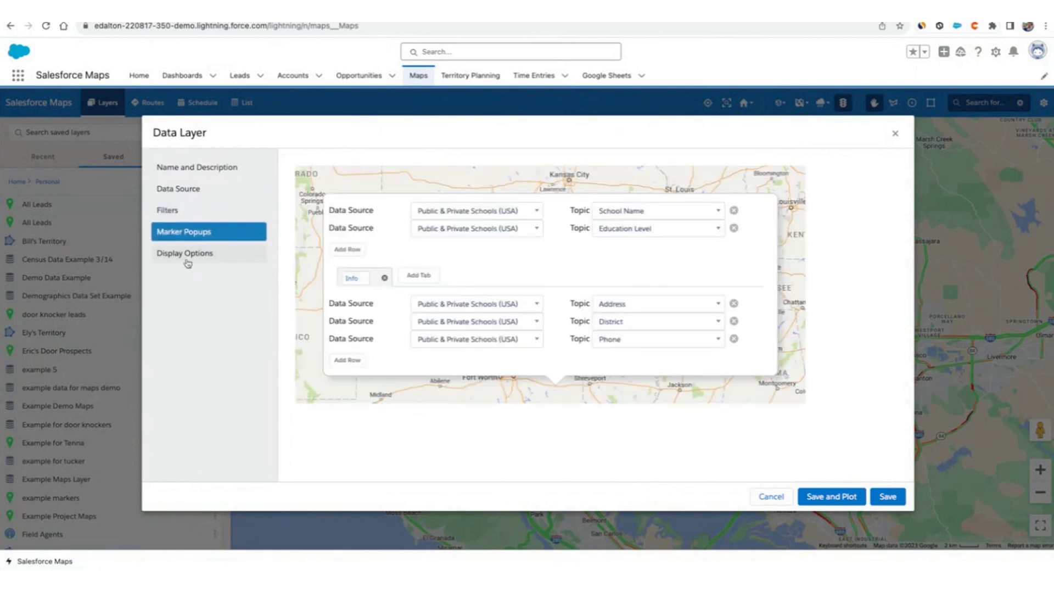
left_click(200, 253)
left_click(178, 171)
left_click(178, 189)
Save and plot the Example School Data layer on the map.
left_click(859, 497)
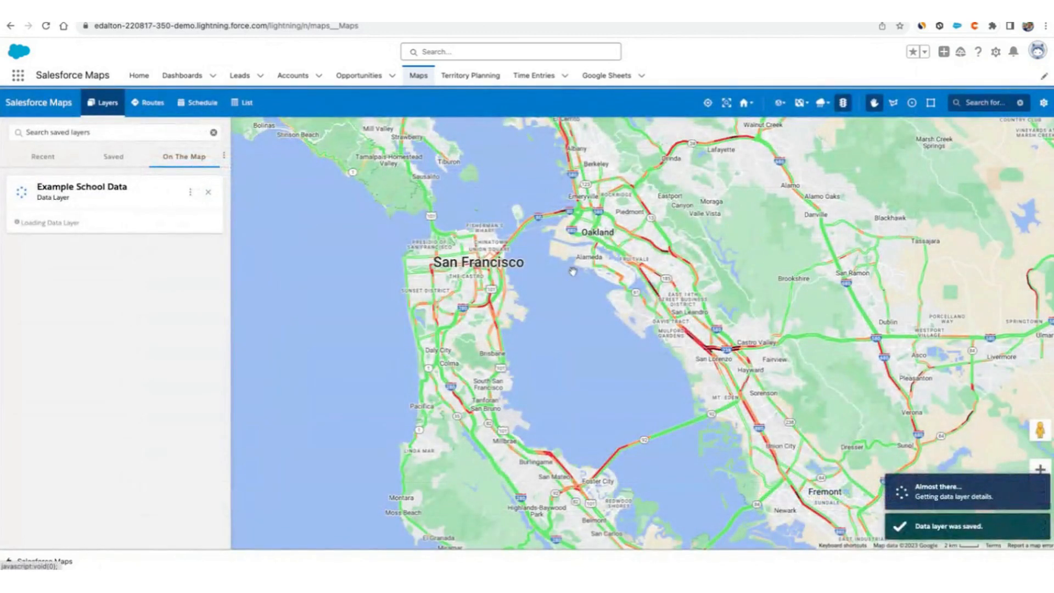
mouse_move(67, 201)
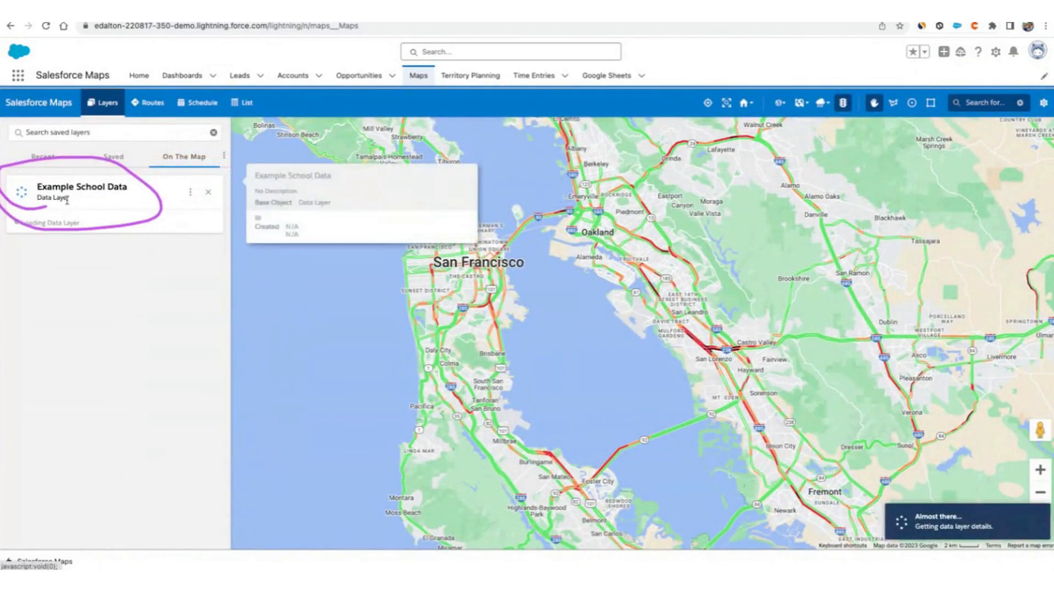
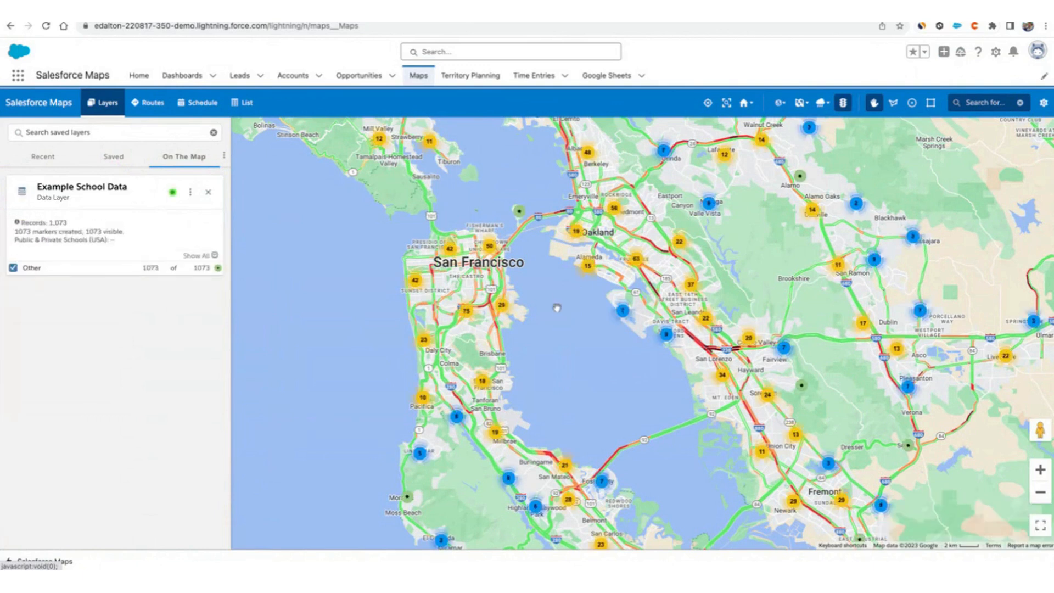
Open a school cluster's popup on the map and view its list of school markers, then close it.
left_click_drag(556, 308, 610, 335)
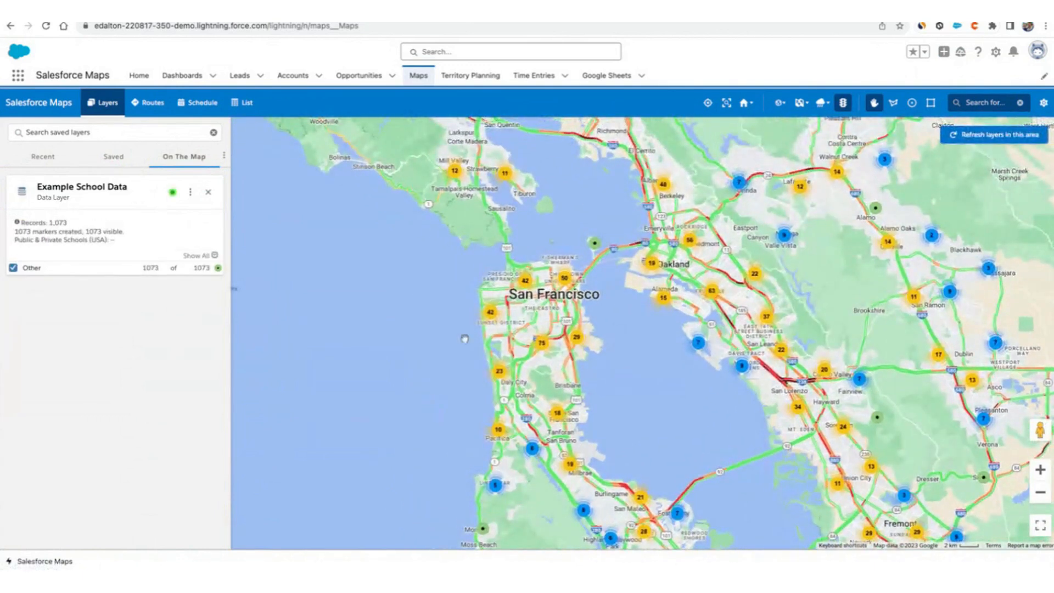
left_click(564, 279)
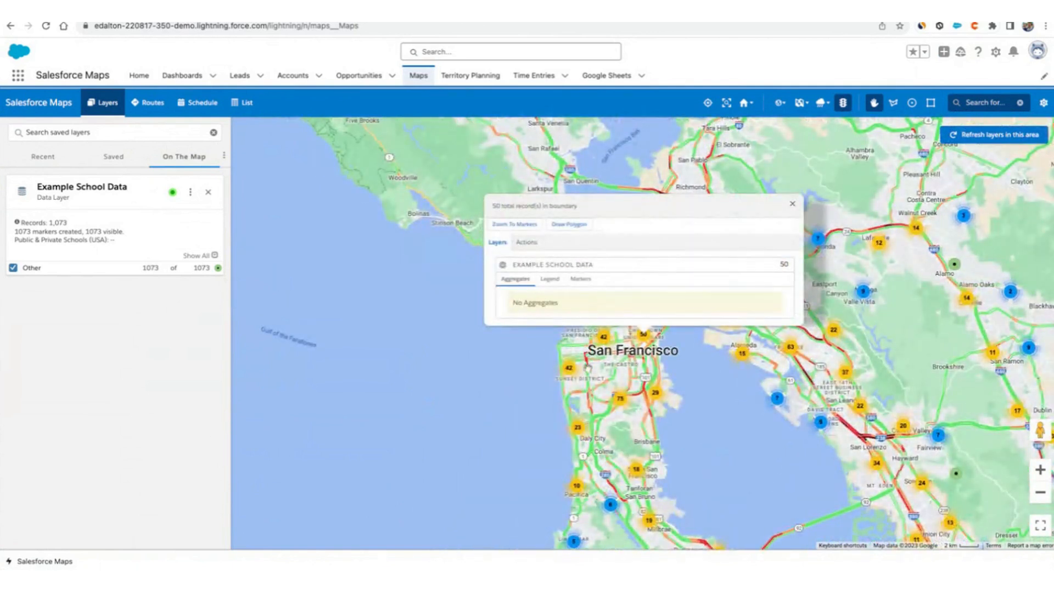
left_click(569, 368)
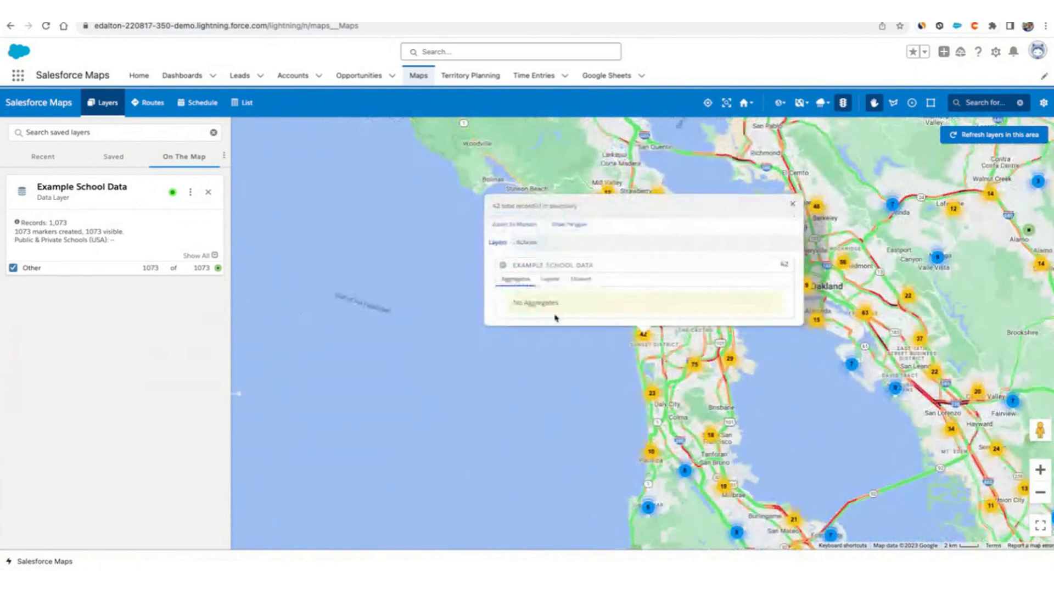
left_click(580, 282)
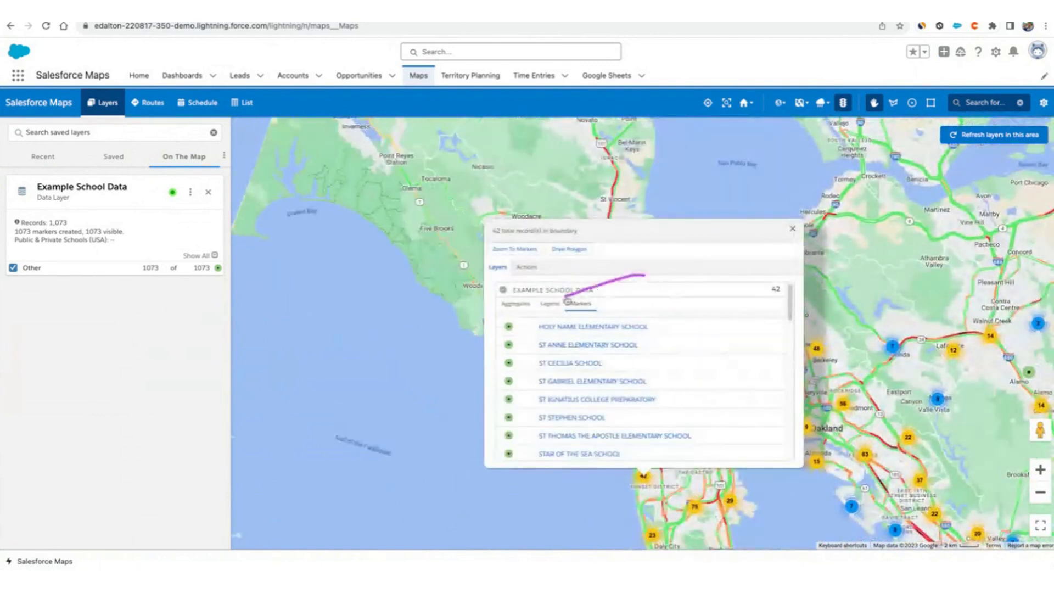
left_click(793, 228)
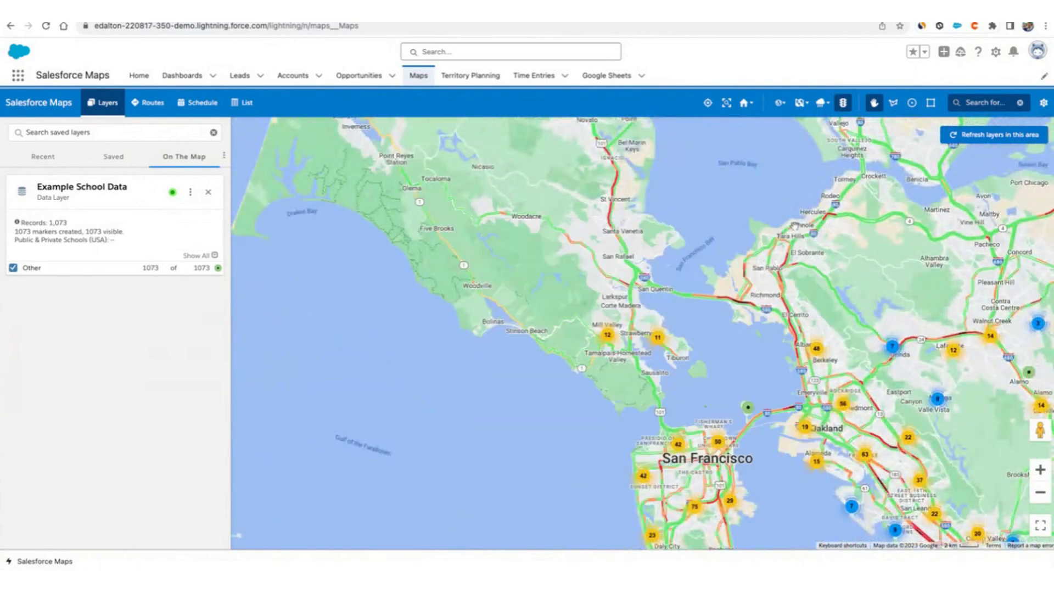
Zoom into San Francisco, open a single school marker's popup and switch to its actions.
scroll(712, 455, "up", 3)
scroll(733, 441, "up", 3)
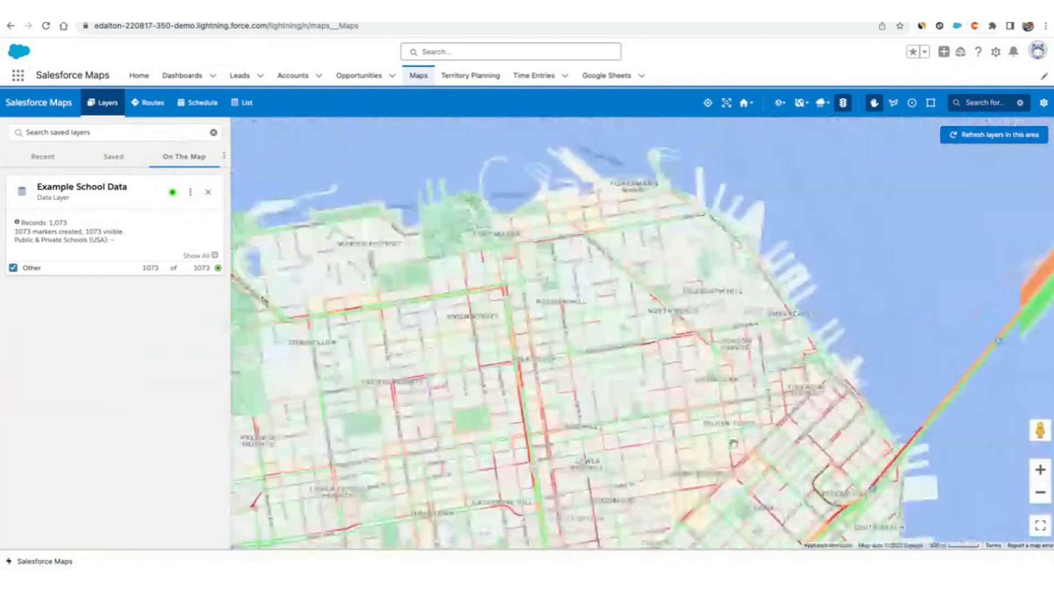
scroll(721, 386, "up", 1)
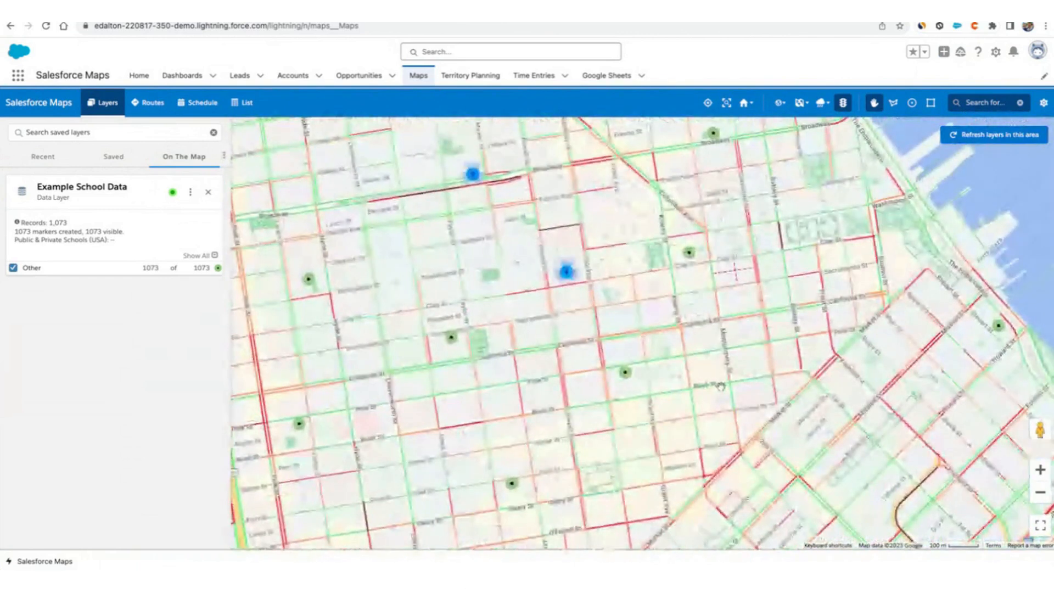
left_click(452, 339)
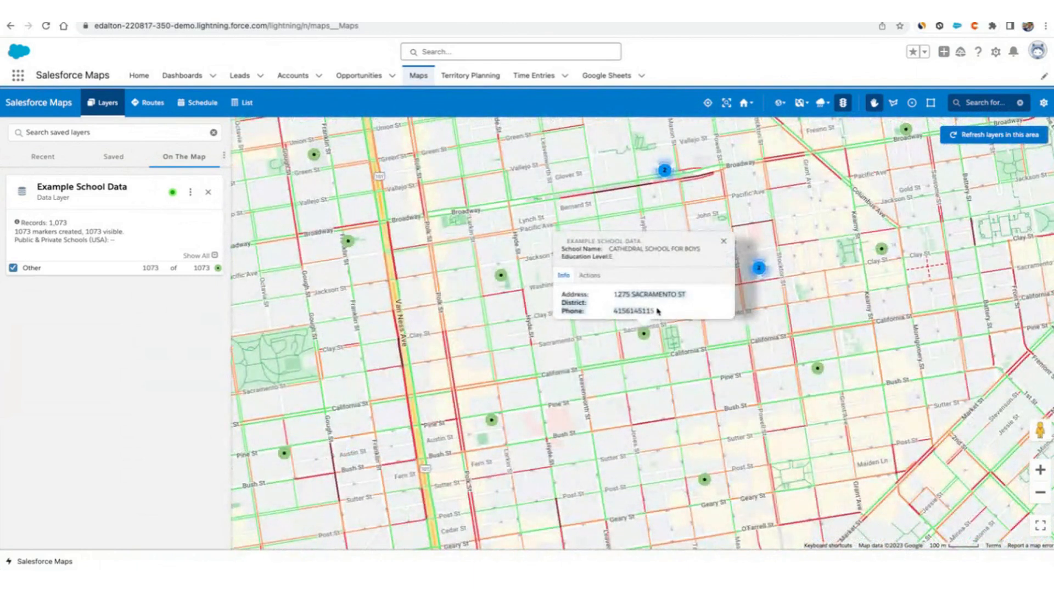
left_click(592, 276)
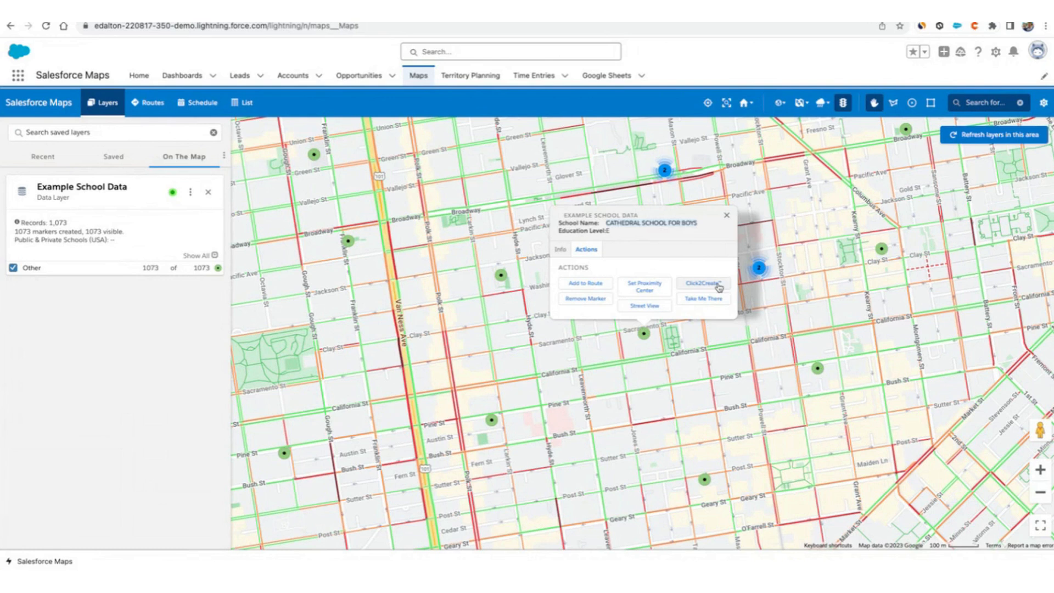
Select the school's name in the marker popup and close the popup.
triple_click(636, 224)
left_click(654, 223)
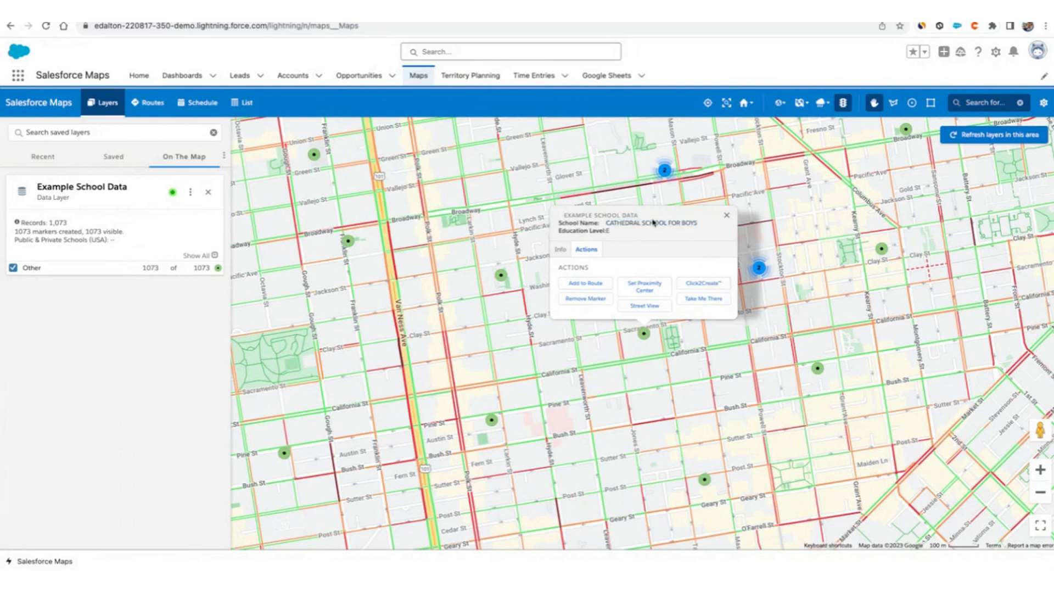
left_click_drag(606, 223, 661, 223)
triple_click(661, 224)
left_click(652, 222)
left_click(728, 218)
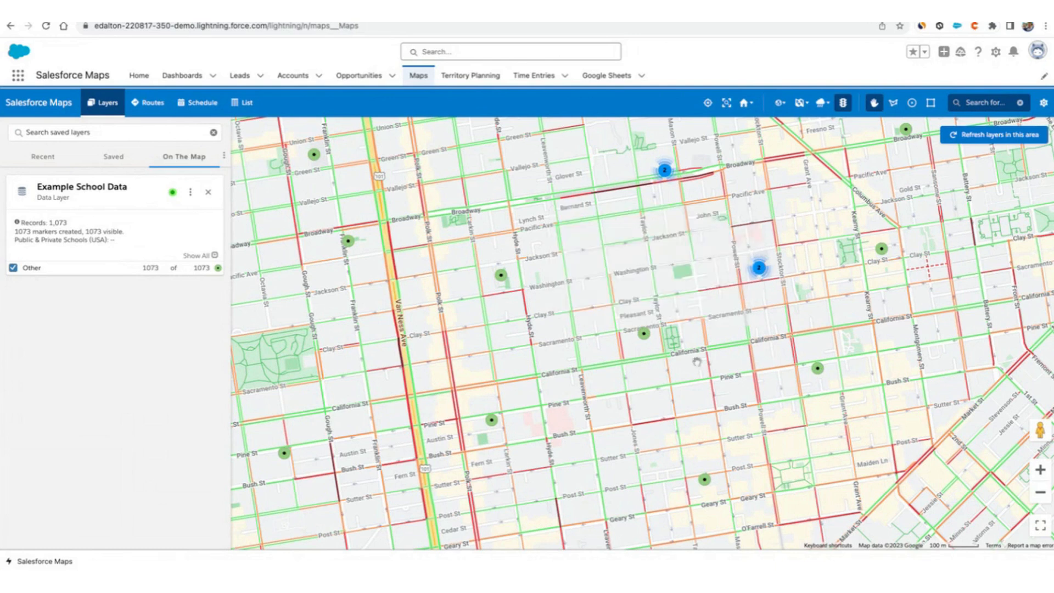
left_click_drag(724, 351, 669, 384)
scroll(669, 384, "down", 3)
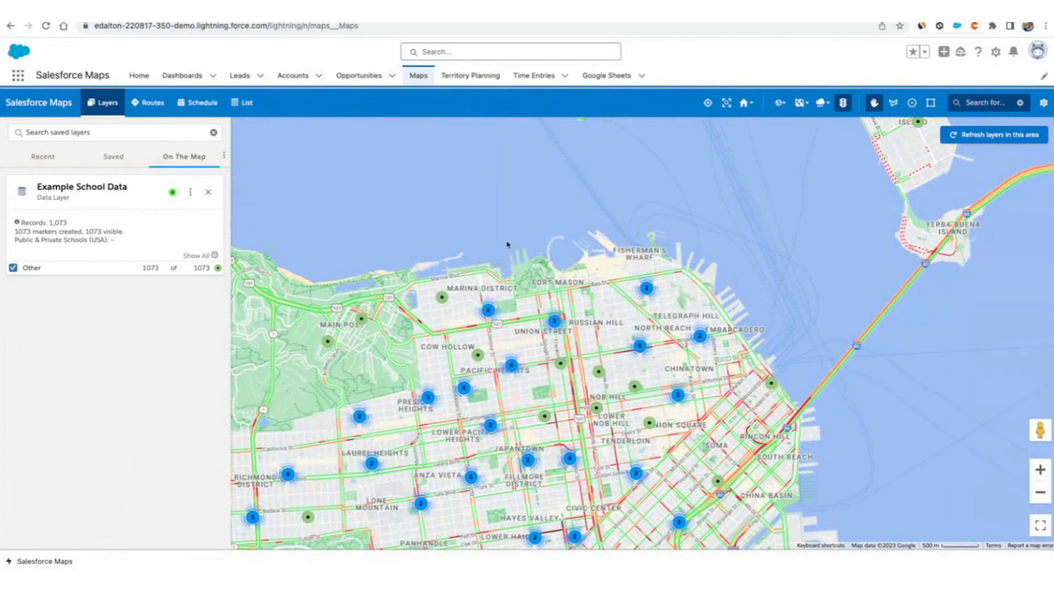
left_click_drag(619, 352, 578, 268)
scroll(579, 268, "down", 1)
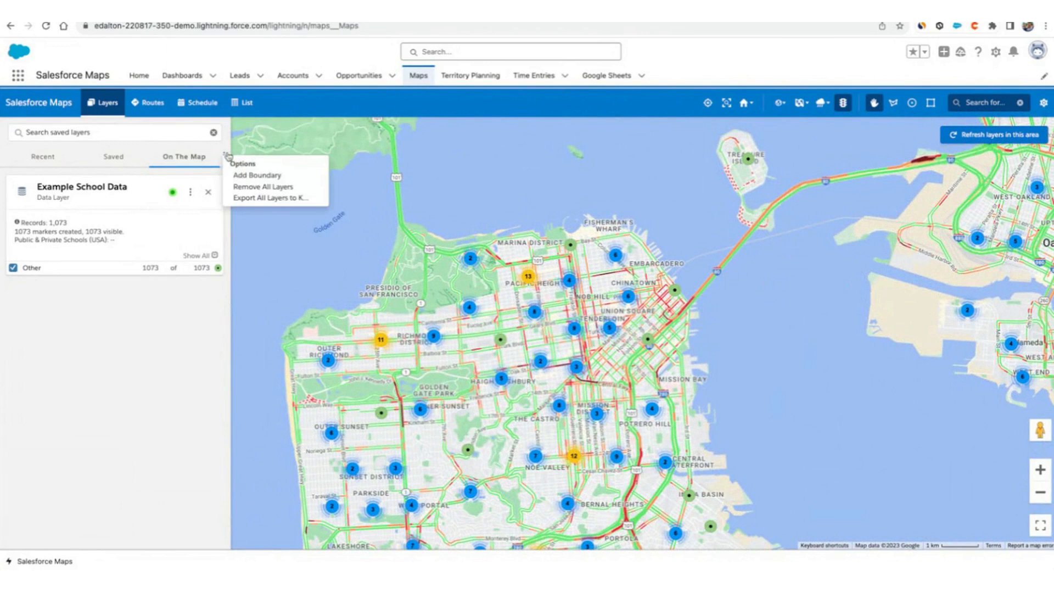
left_click_drag(570, 341, 552, 297)
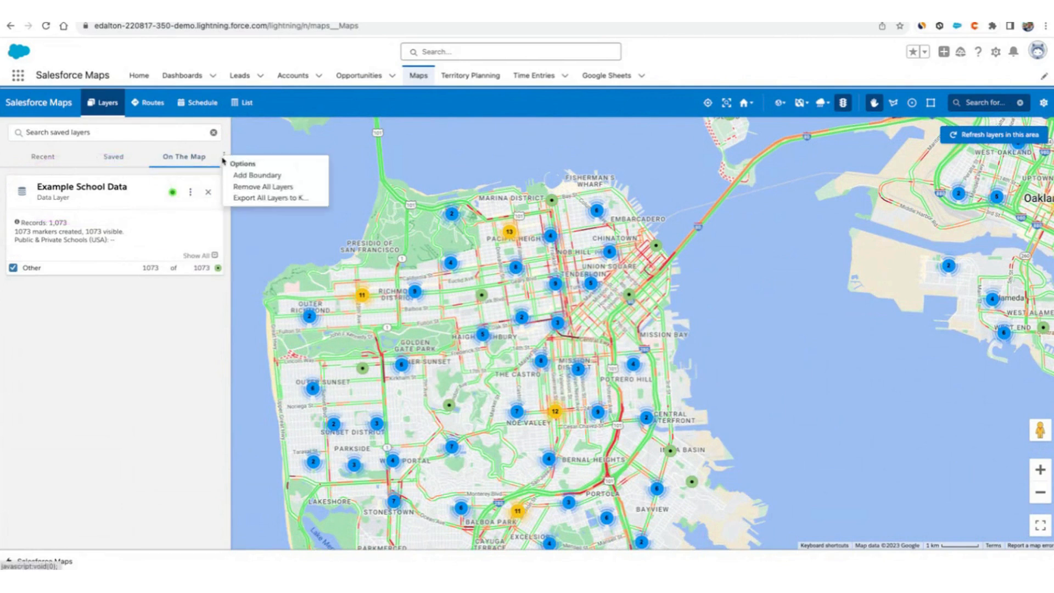
Start a new marker layer named My account with Account (Billing) as the base object.
left_click(114, 157)
left_click(192, 181)
left_click(203, 212)
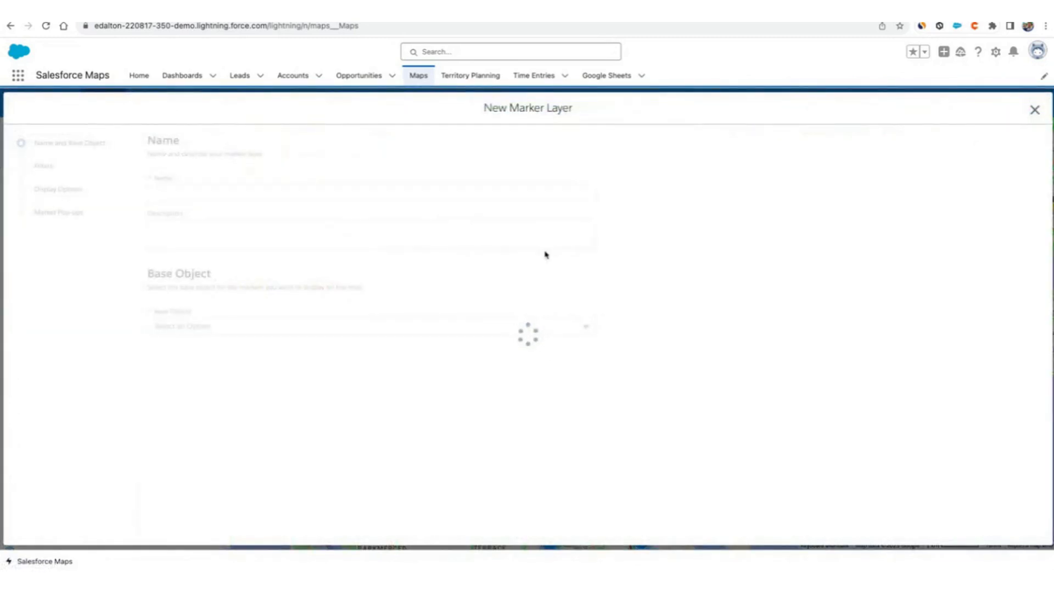
left_click(262, 200)
type("My acc")
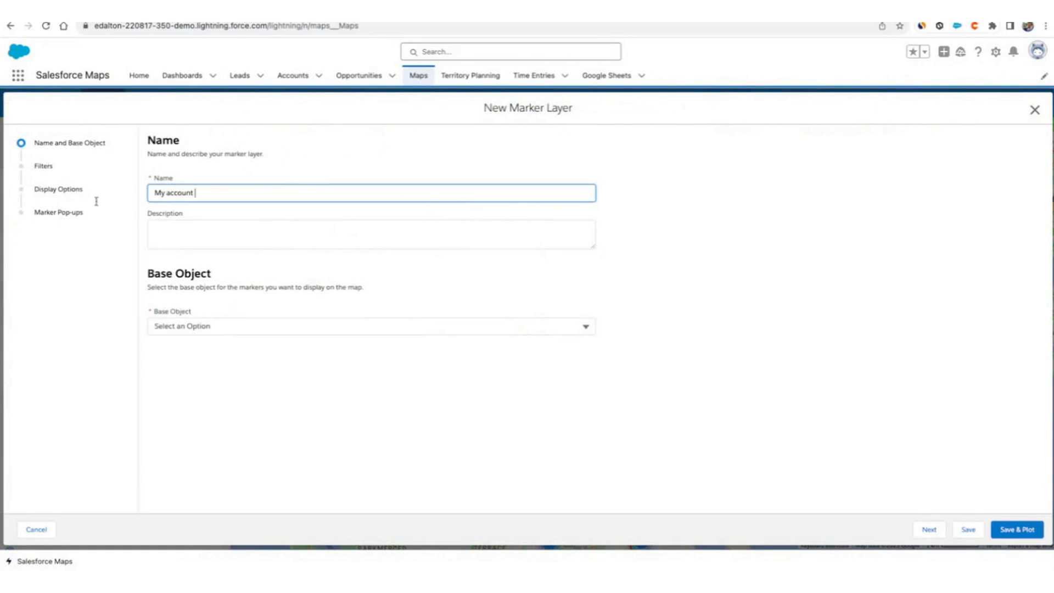
type("ount")
left_click(295, 326)
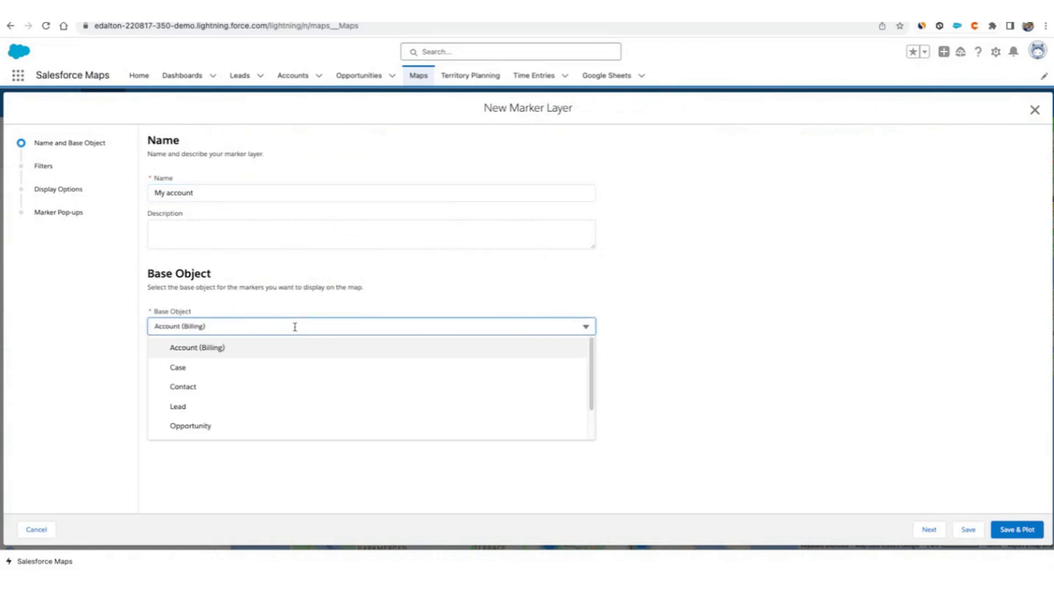
scroll(295, 372, "down", 1)
scroll(295, 372, "up", 2)
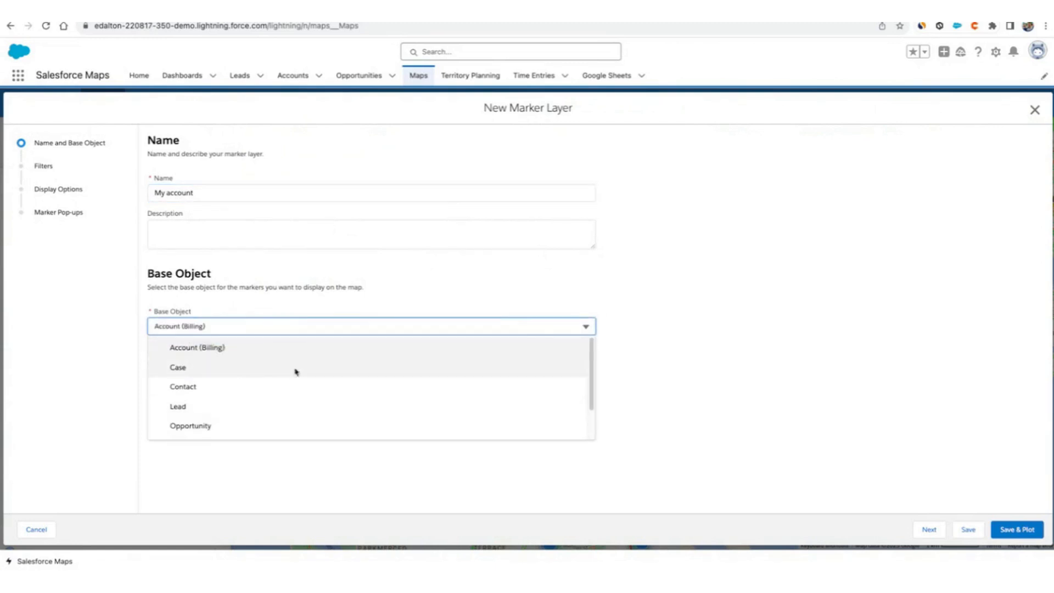
left_click(226, 348)
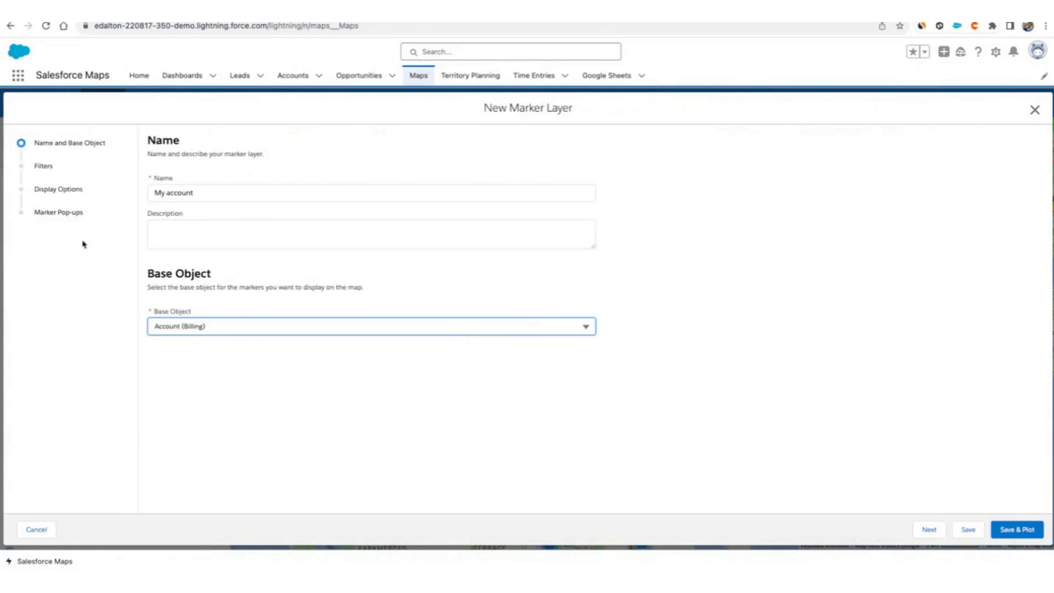
Advance to the Filters page and browse the available filter fields without adding one.
left_click(930, 529)
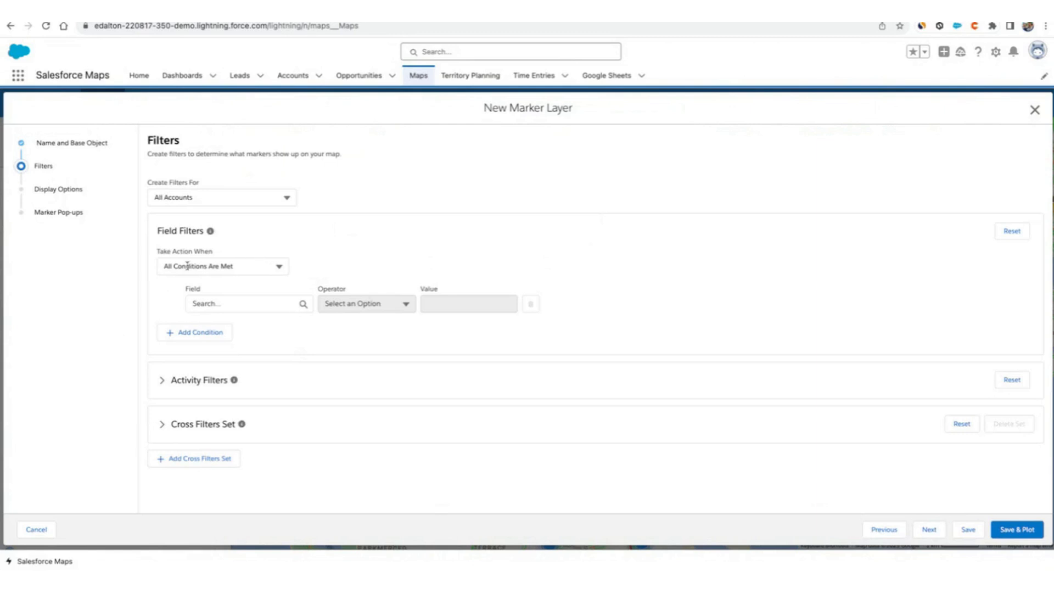
left_click(259, 302)
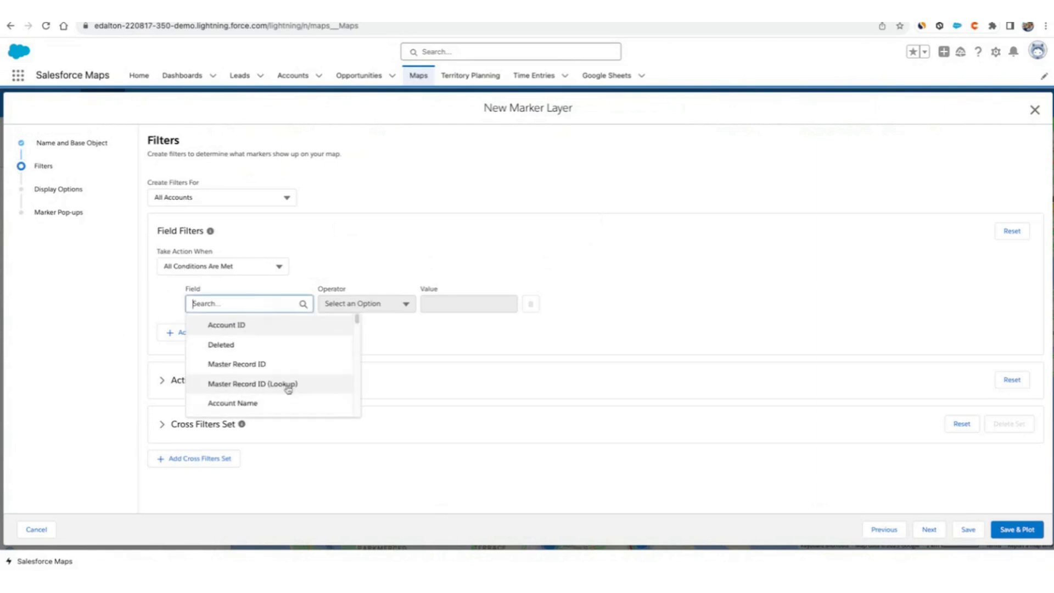
scroll(286, 339, "down", 5)
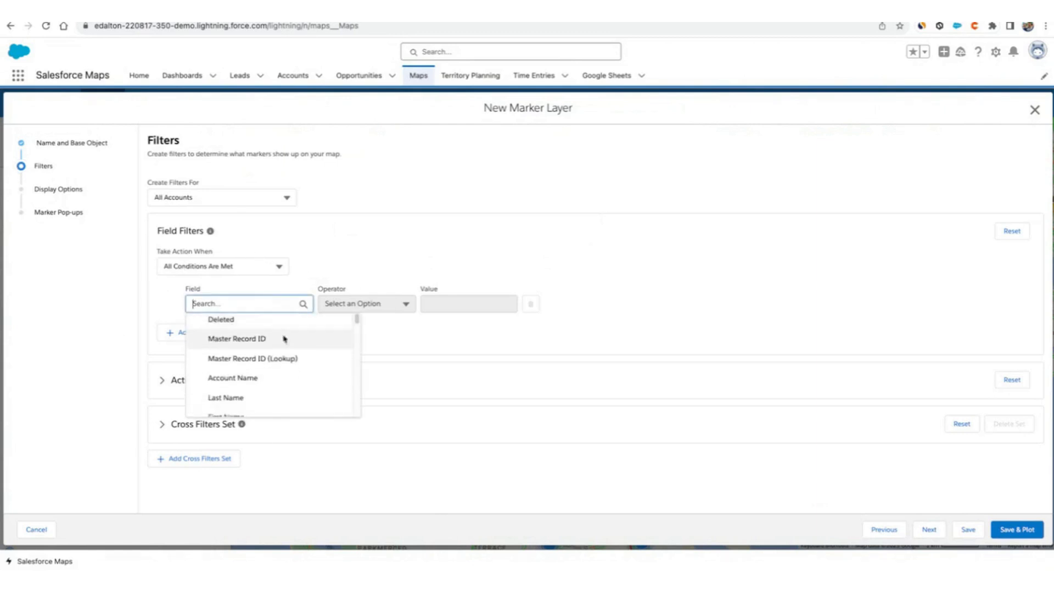
scroll(289, 369, "down", 8)
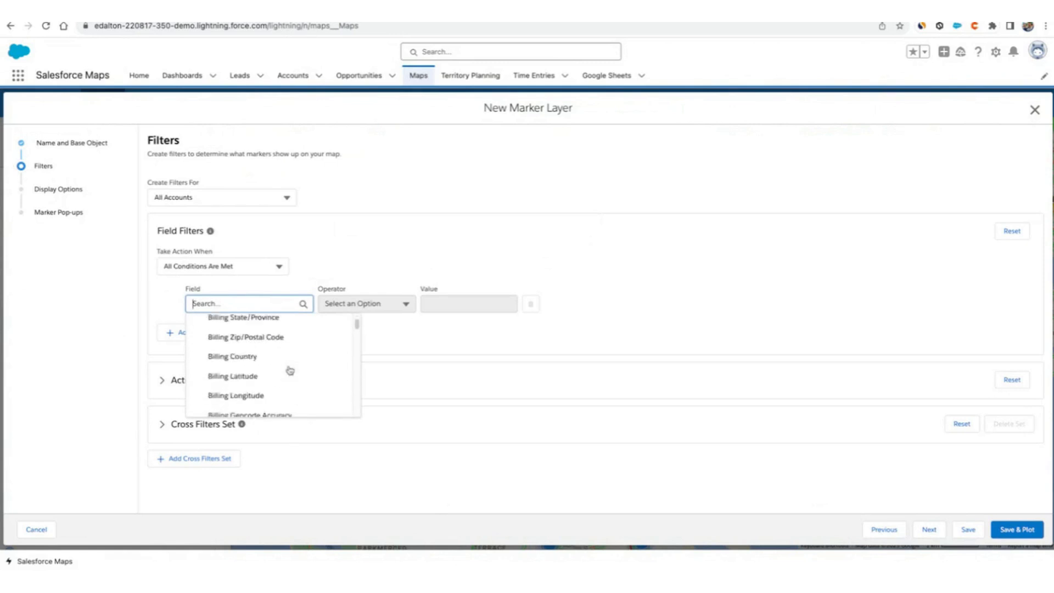
scroll(287, 368, "down", 3)
left_click(377, 262)
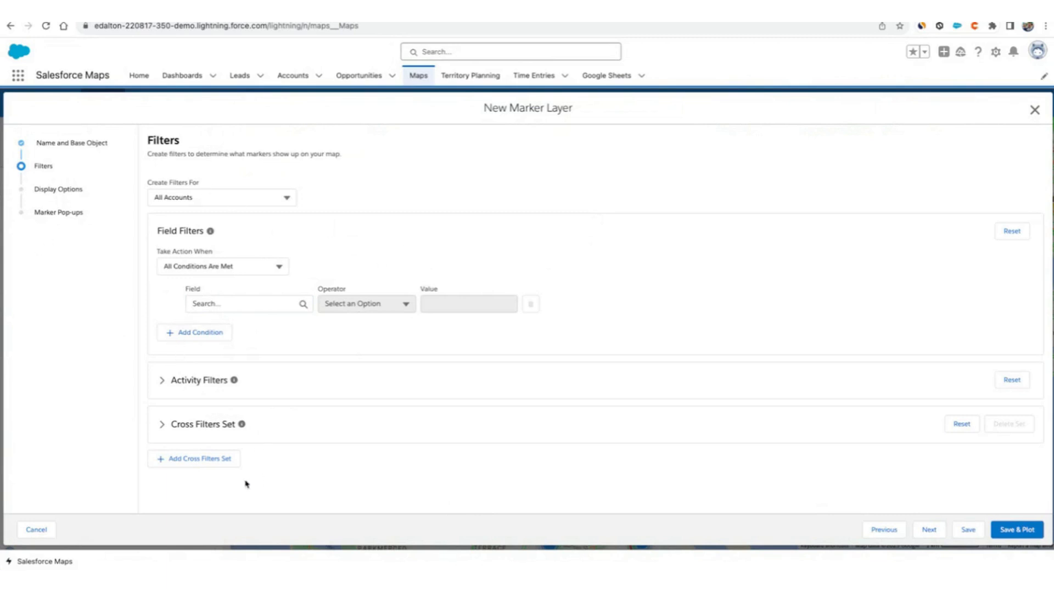
Advance to Display Options and choose the Labeled Pins marker style.
left_click(932, 531)
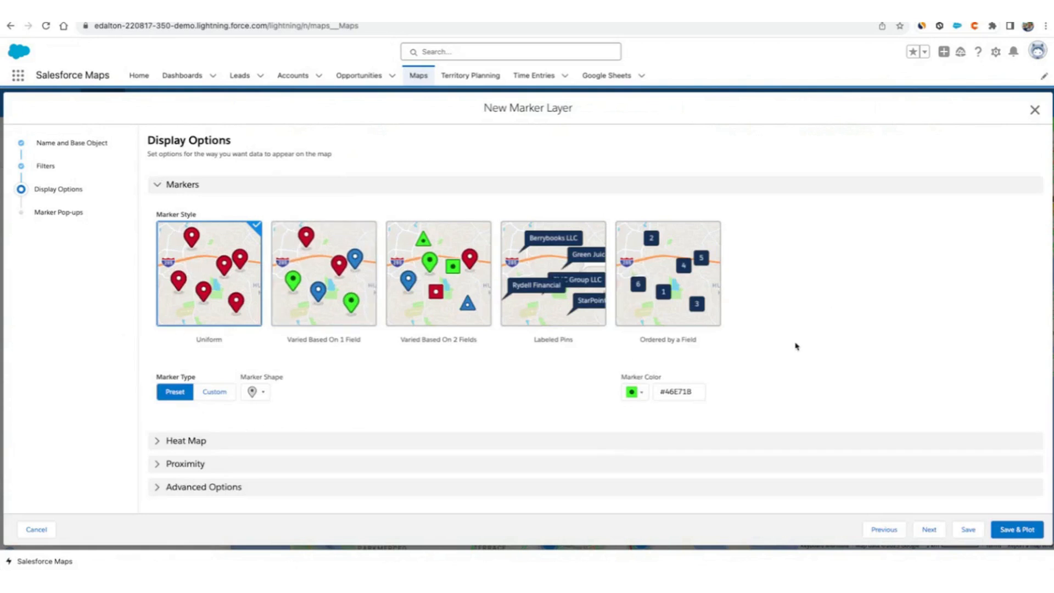
left_click(587, 288)
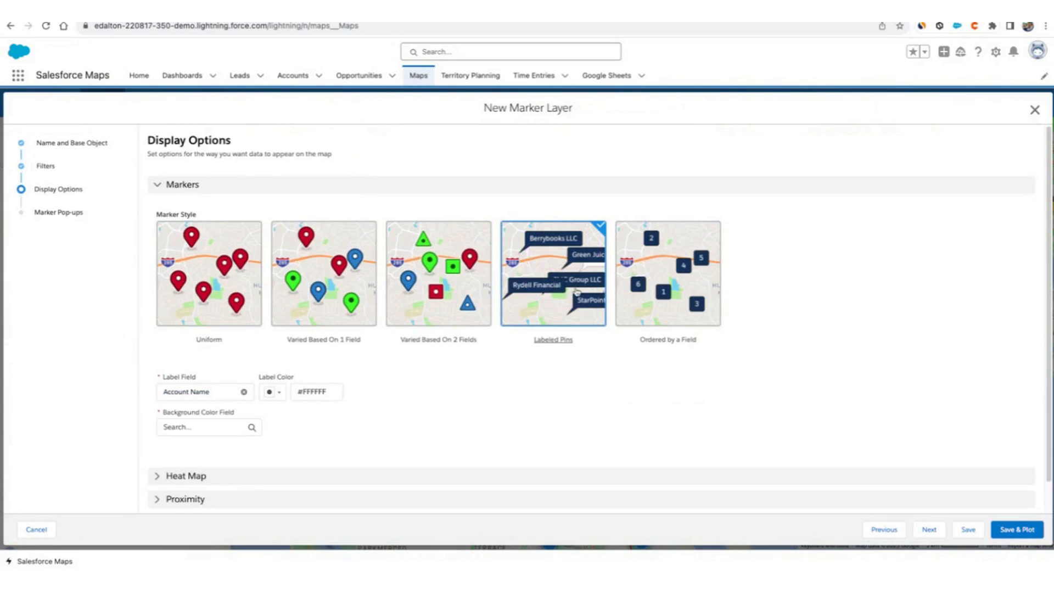
left_click(306, 285)
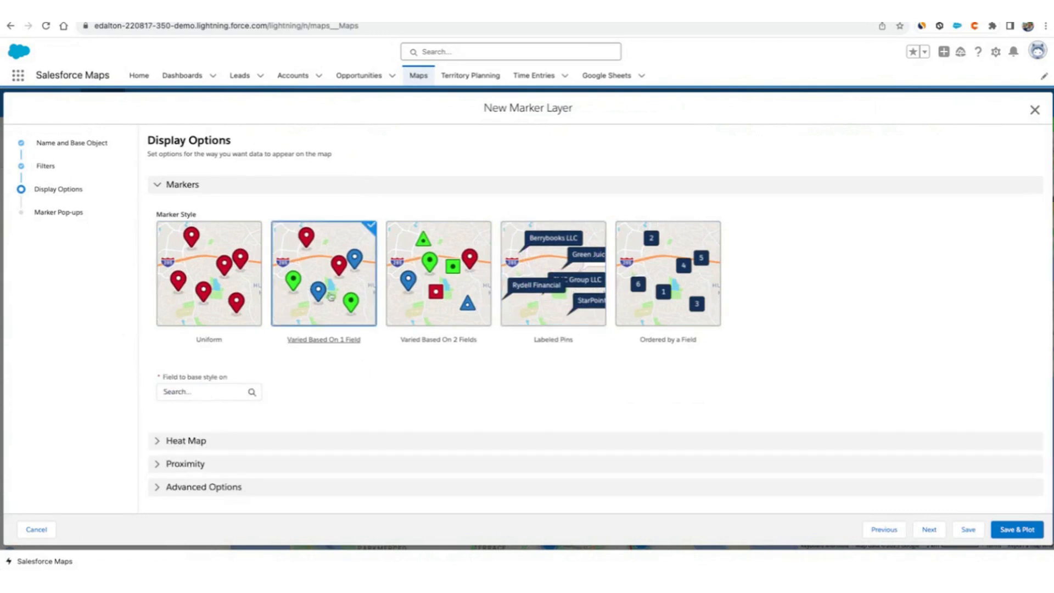
left_click(554, 287)
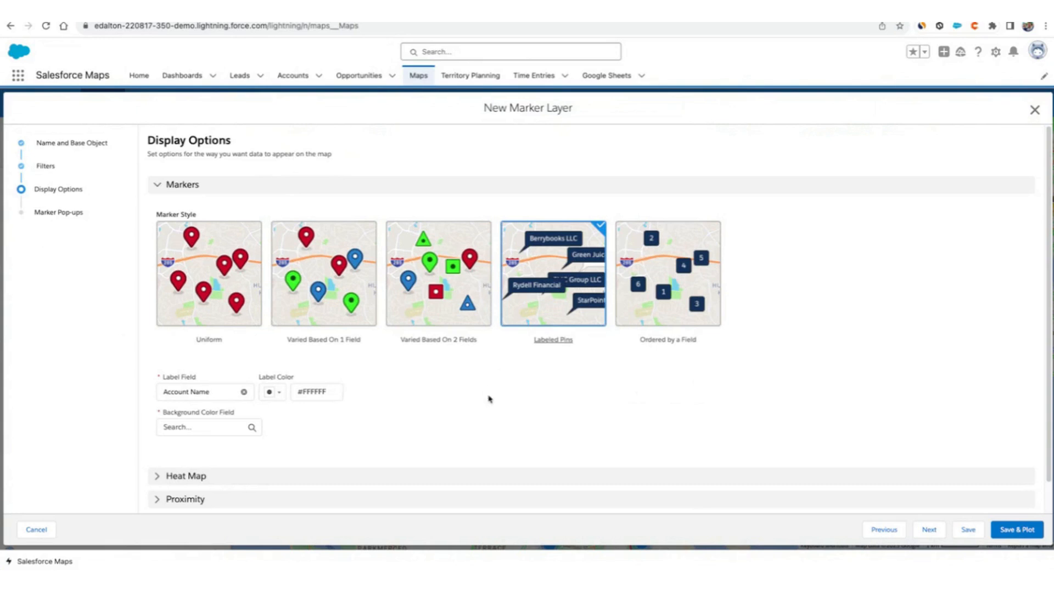
scroll(494, 395, "down", 1)
mouse_move(145, 372)
left_mouse_down()
mouse_move(160, 390)
mouse_move(215, 371)
left_mouse_up()
left_click_drag(566, 212, 511, 290)
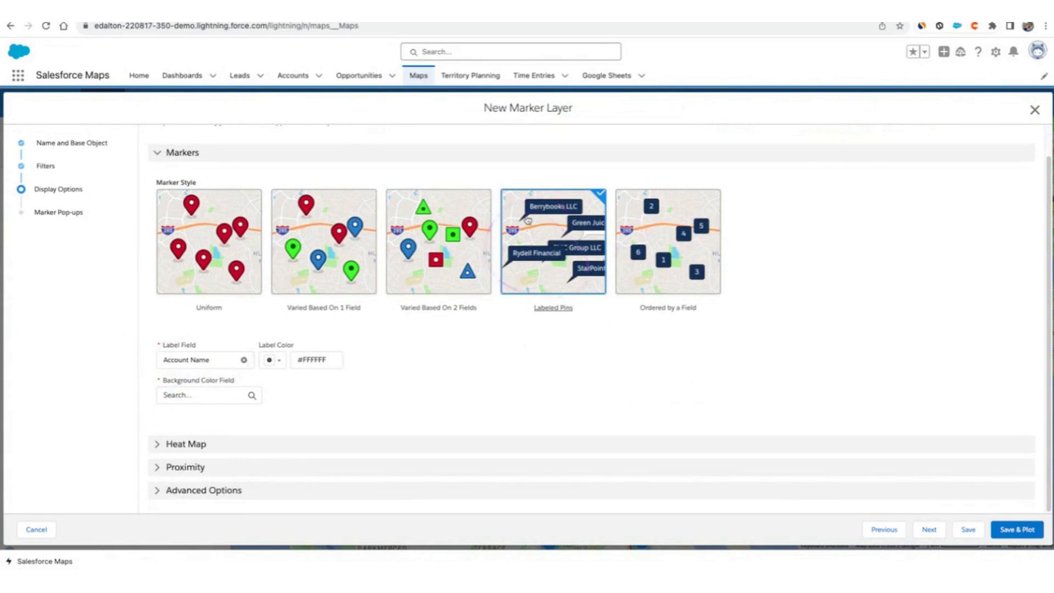
Set the background color field to Account ID and save and plot the My account layer.
left_click(1023, 529)
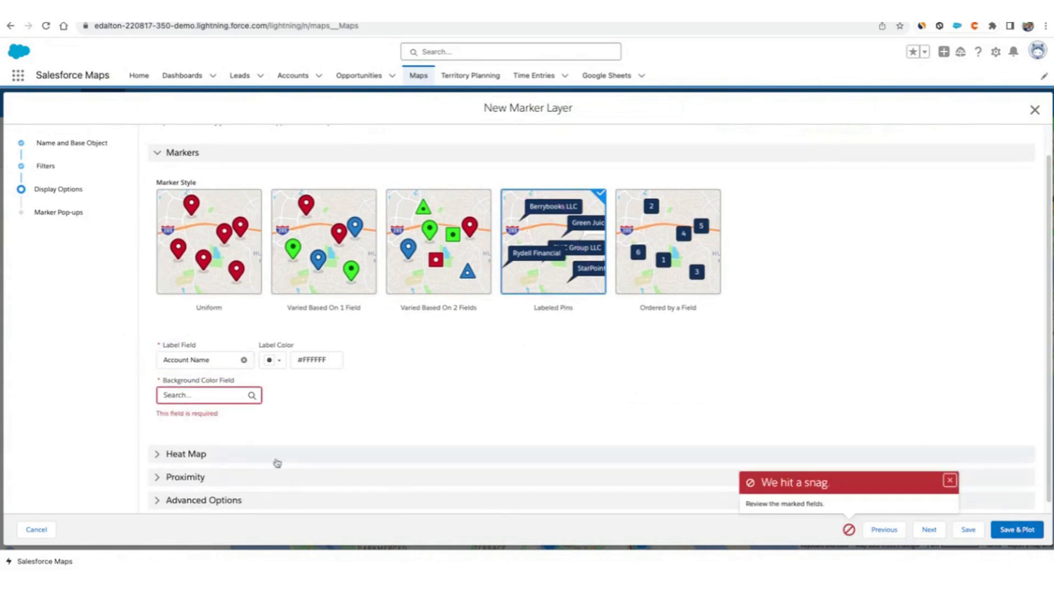
left_click(202, 394)
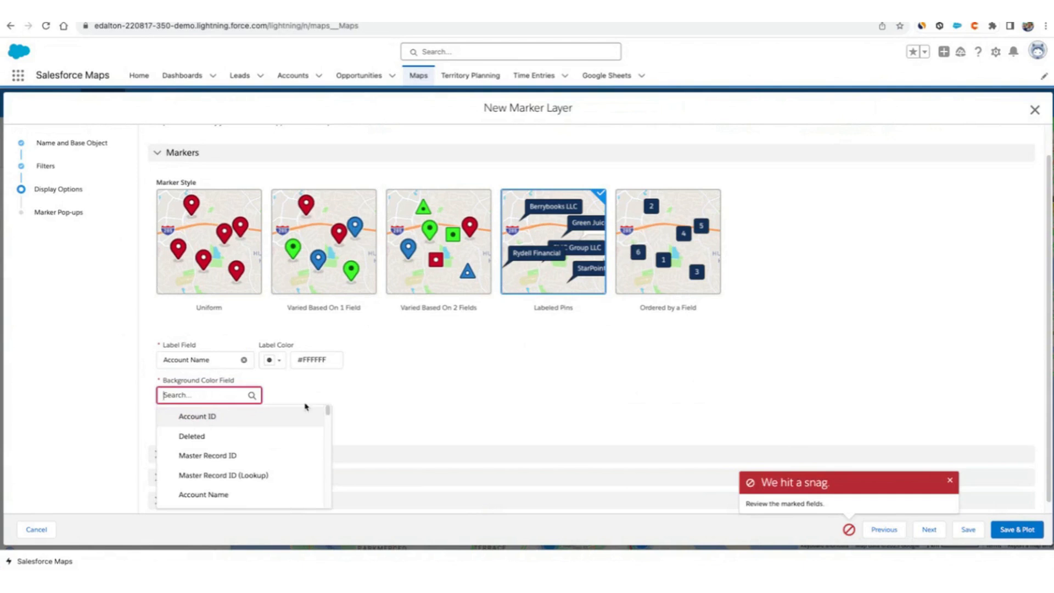
left_click(215, 417)
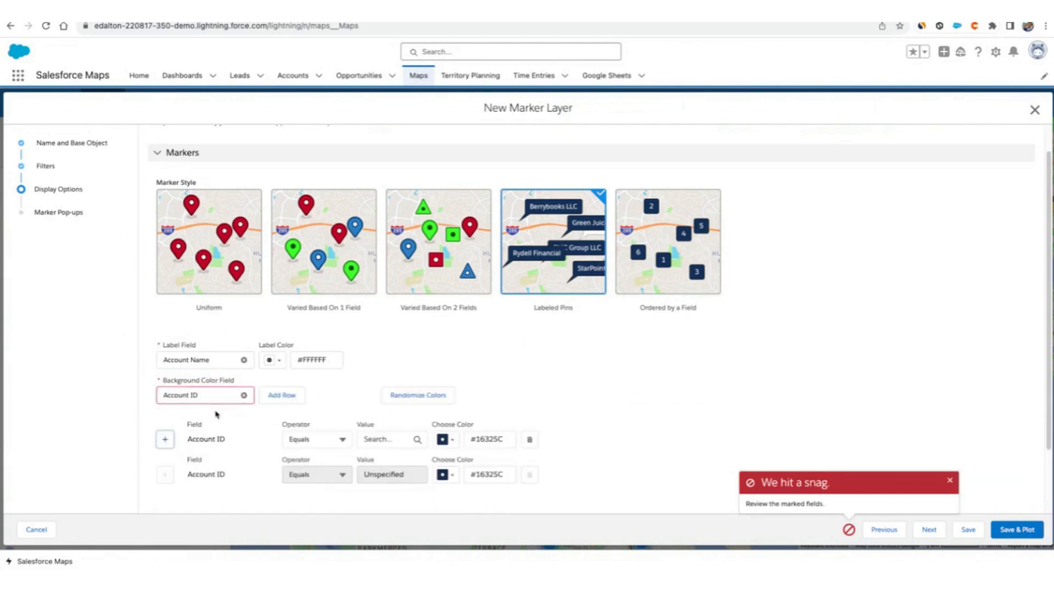
left_click(1006, 529)
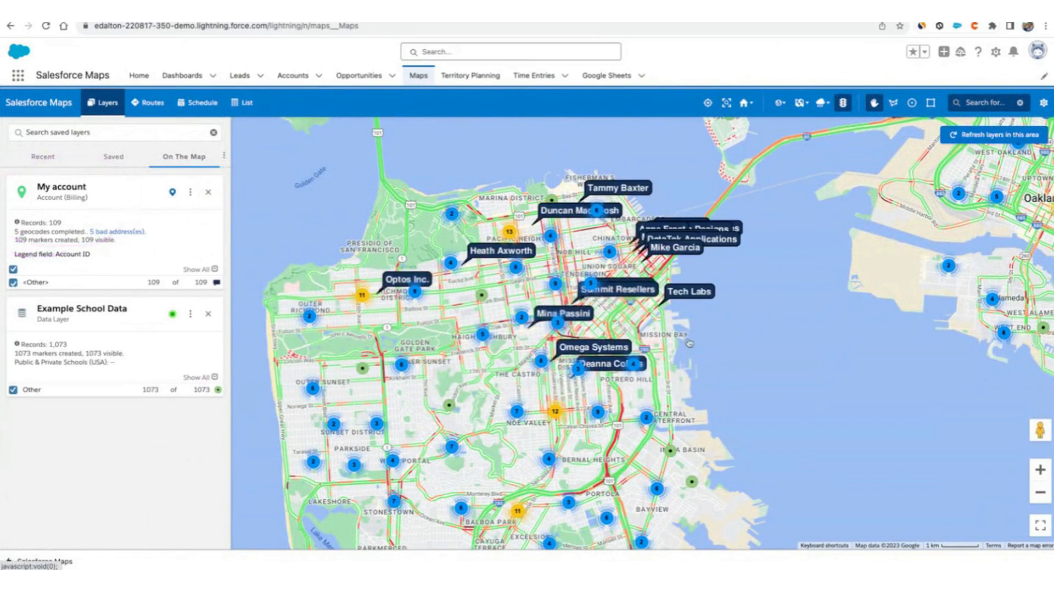
Zoom into downtown San Francisco to view the labelled account markers.
left_click_drag(686, 340, 674, 359)
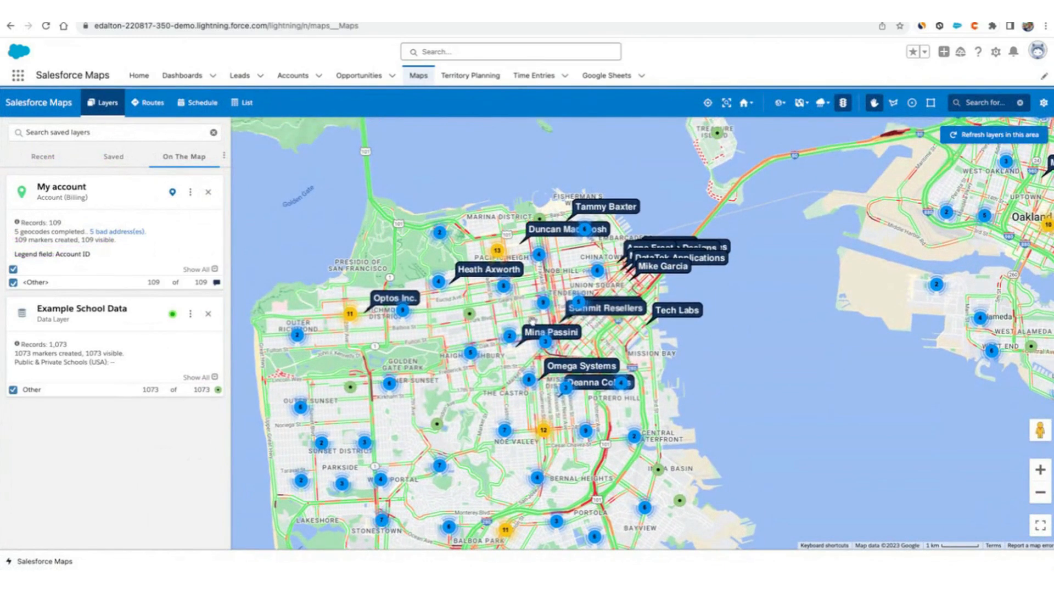
scroll(638, 334, "up", 2)
scroll(638, 333, "up", 2)
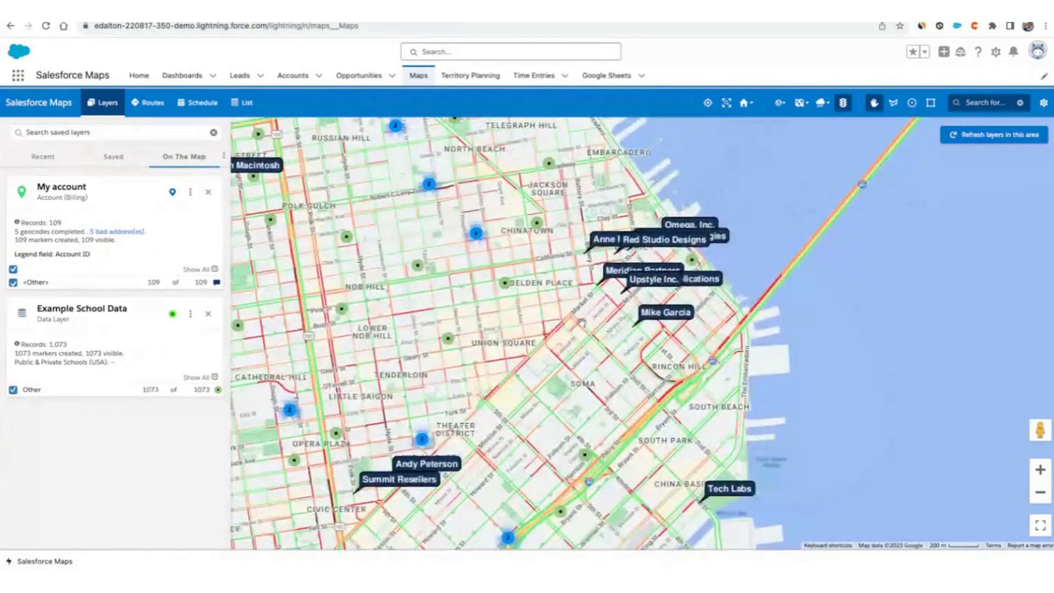
Draw a rectangular boundary around the labelled account markers in downtown San Francisco.
scroll(582, 323, "up", 2)
left_click_drag(582, 323, 636, 459)
mouse_move(82, 298)
left_mouse_down()
mouse_move(33, 292)
mouse_move(58, 311)
left_mouse_up()
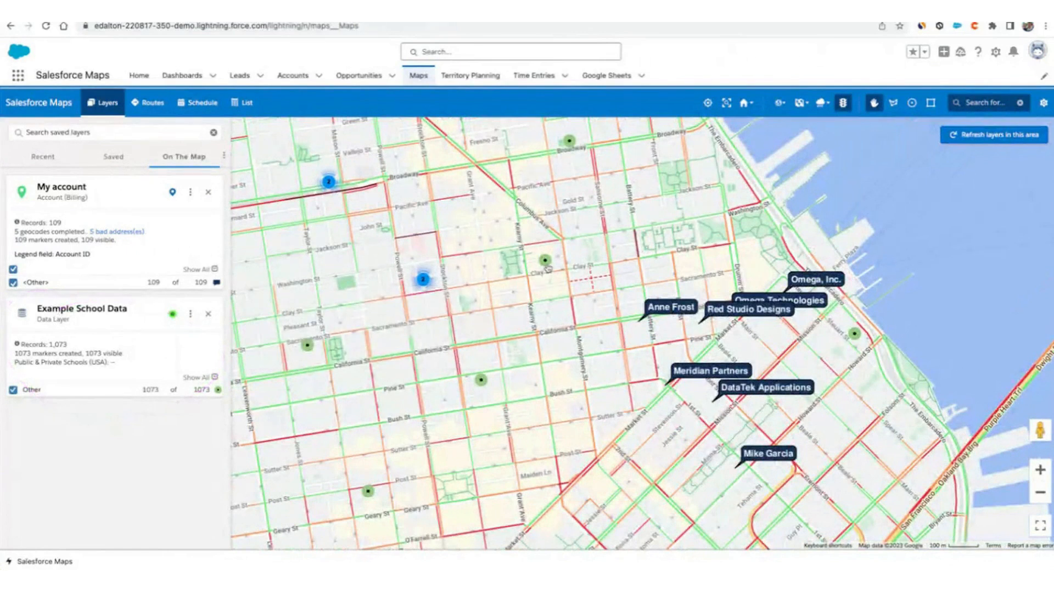
scroll(608, 419, "down", 2)
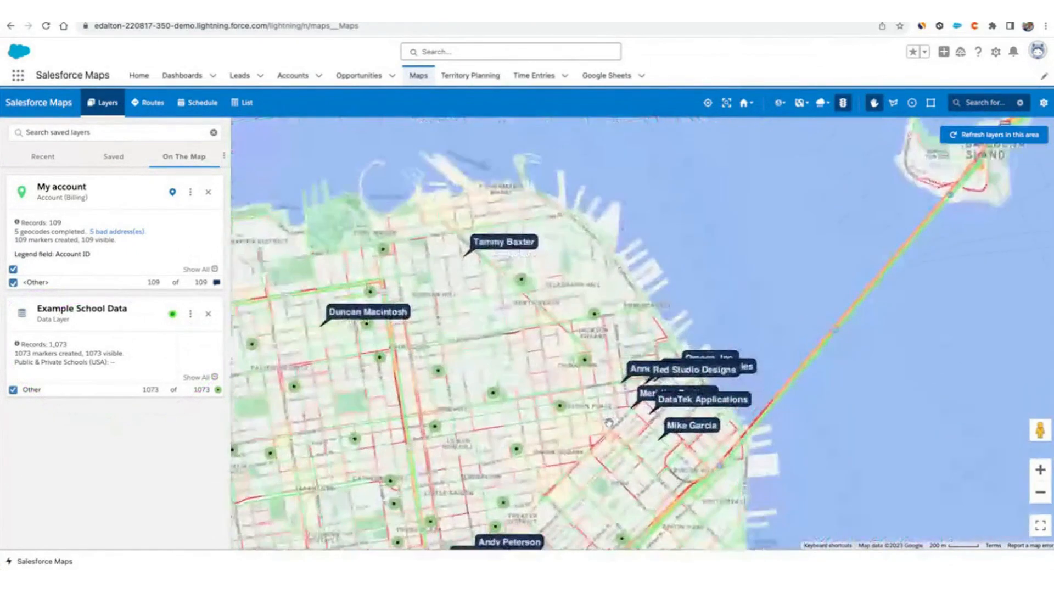
scroll(608, 419, "up", 2)
left_click_drag(826, 493, 786, 471)
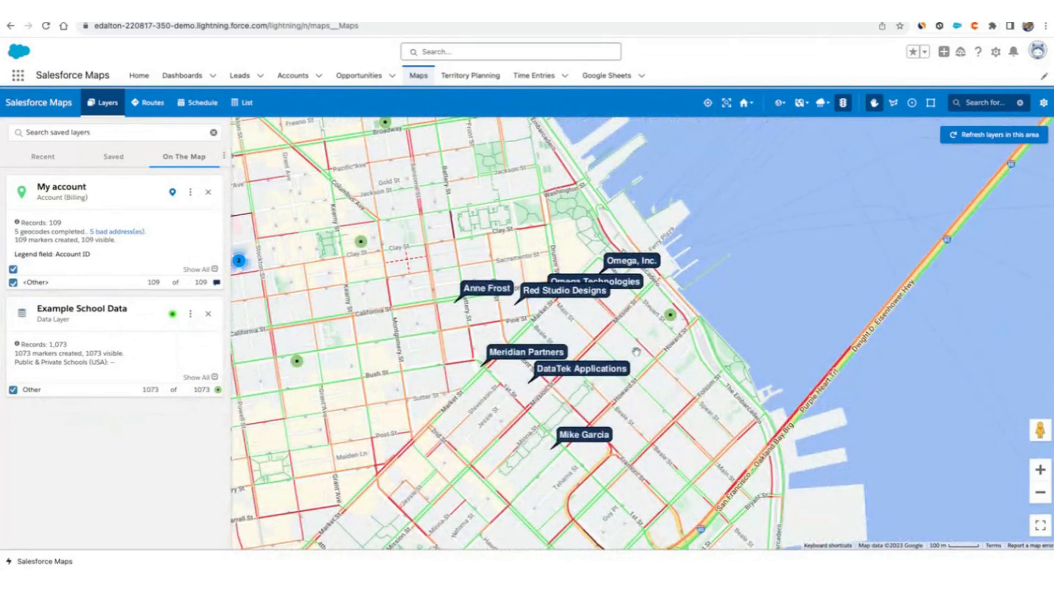
left_click(929, 104)
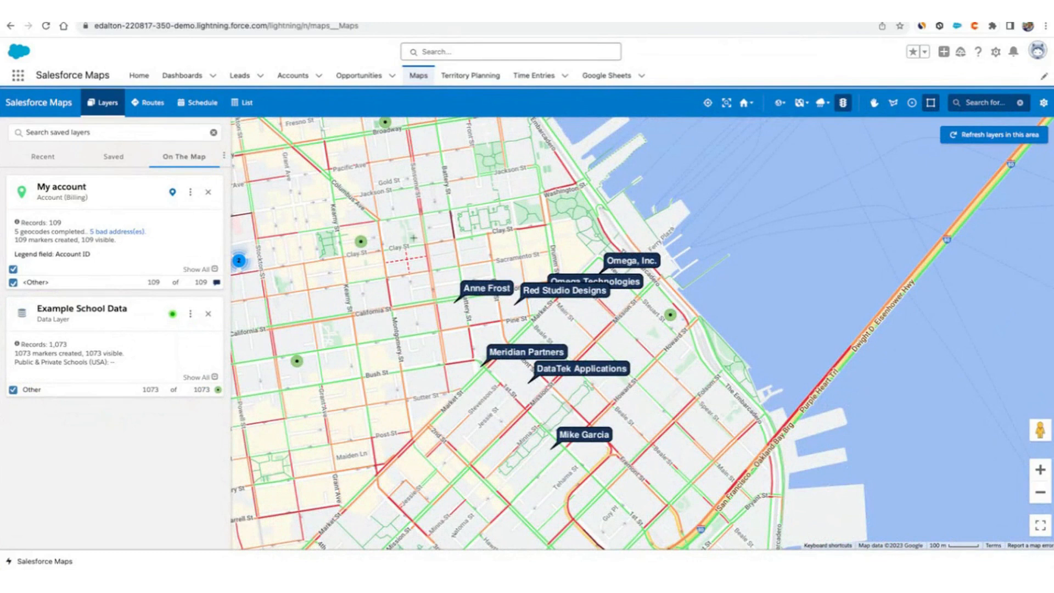
left_click_drag(405, 218, 653, 454)
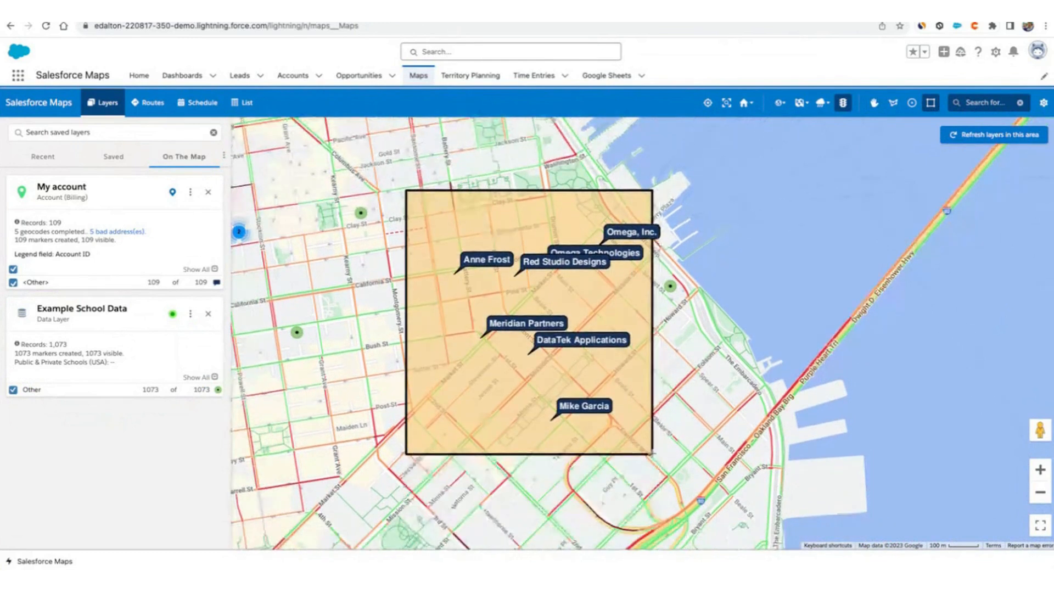
Open the boundary's records, view its My account markers, and add them all to the schedule.
left_click(508, 299)
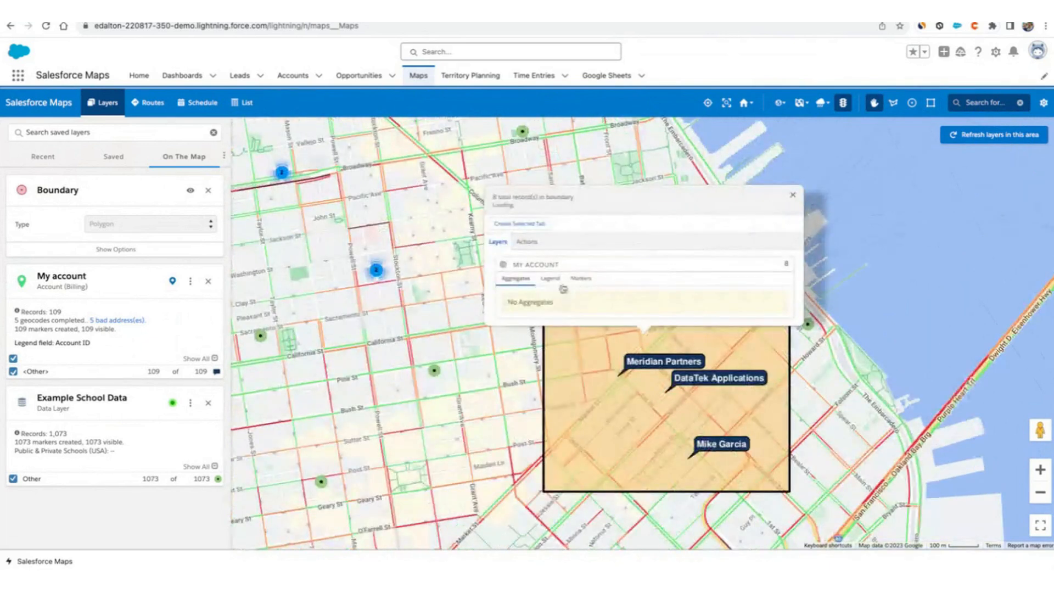
left_click(583, 279)
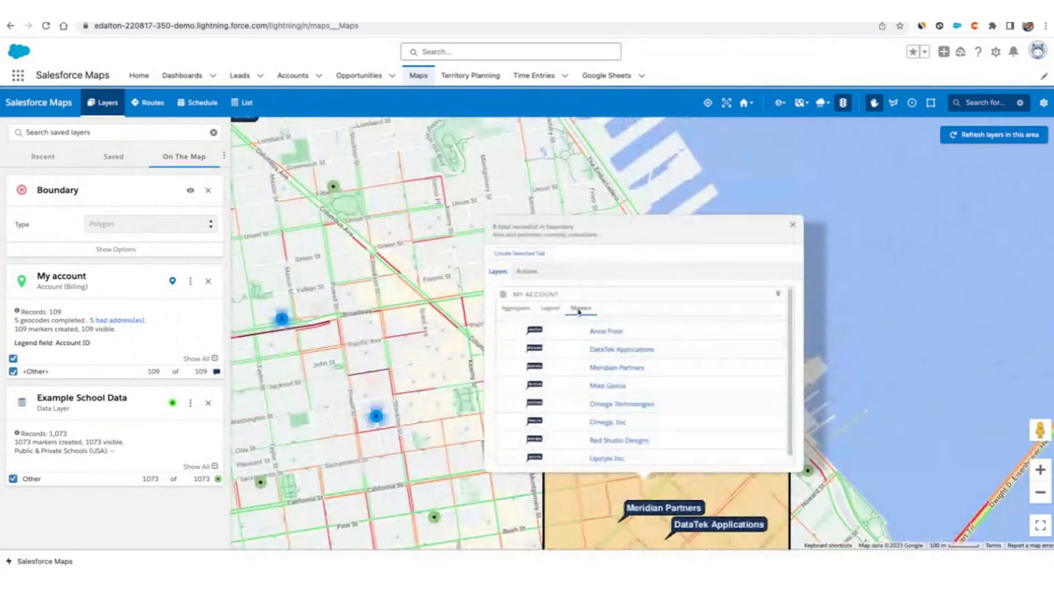
left_click(528, 273)
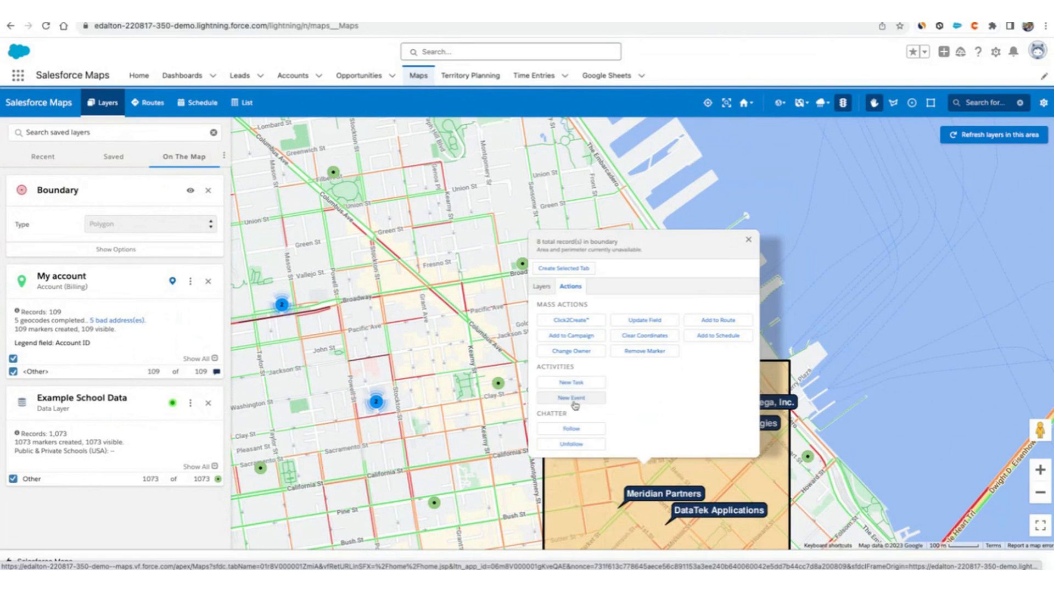
left_click(714, 336)
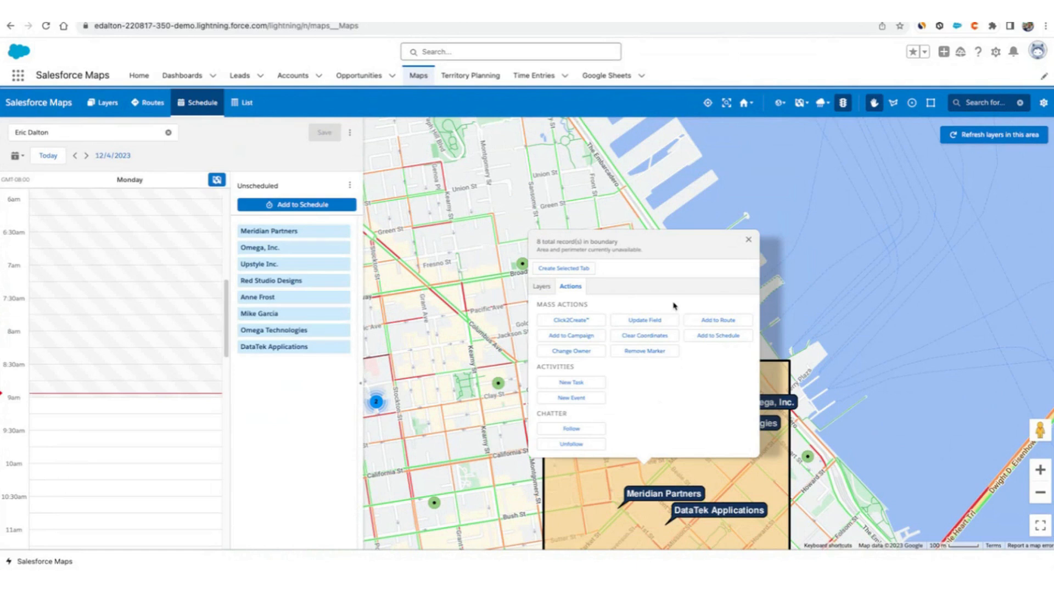
Switch the schedule calendar to a week view.
scroll(172, 424, "down", 5)
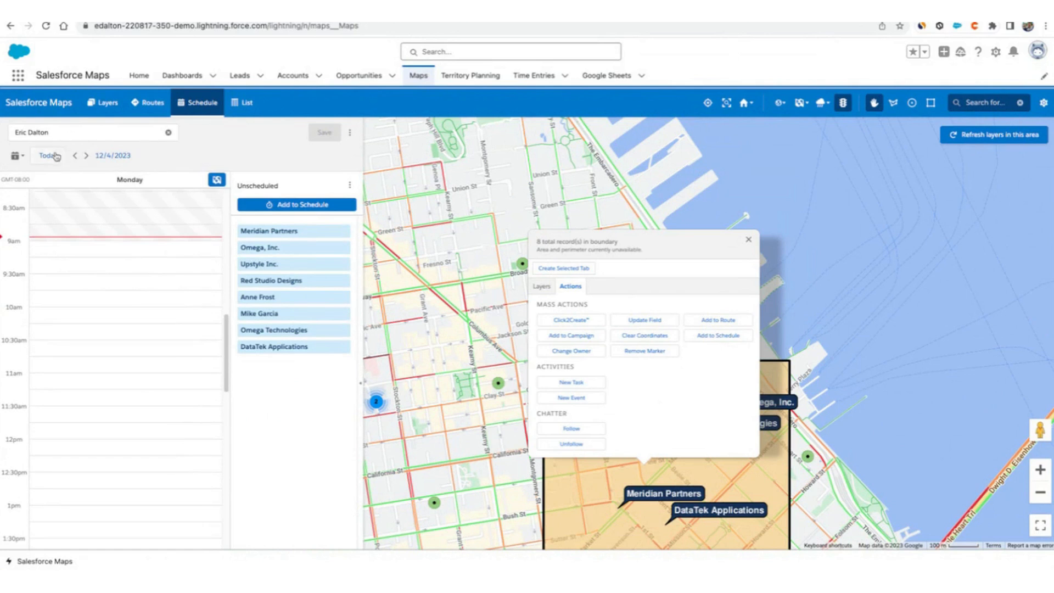
left_click(21, 156)
left_click(46, 196)
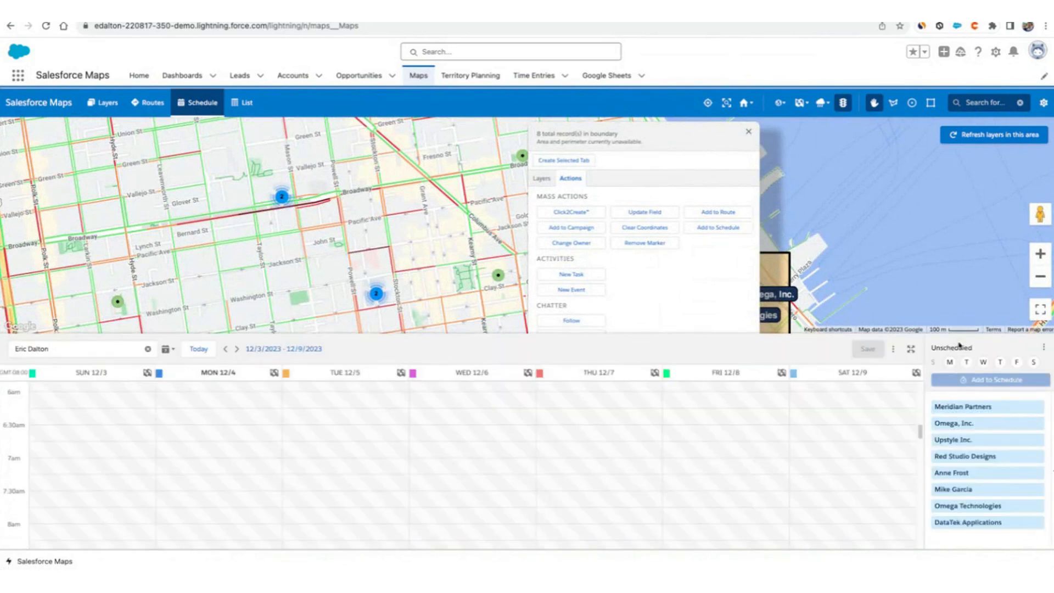
left_click(984, 362)
left_click(968, 362)
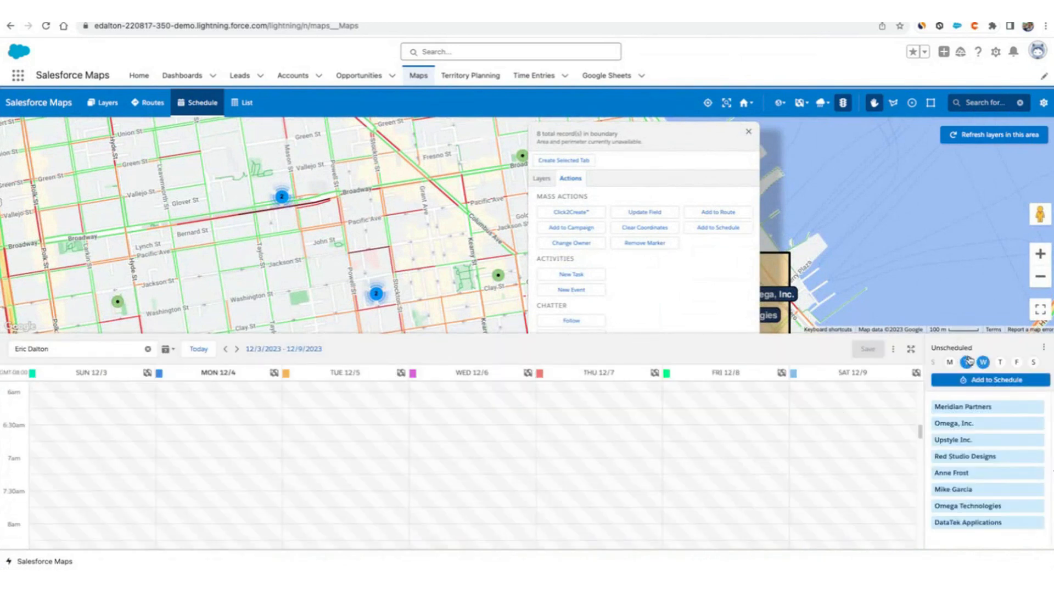
left_click(201, 353)
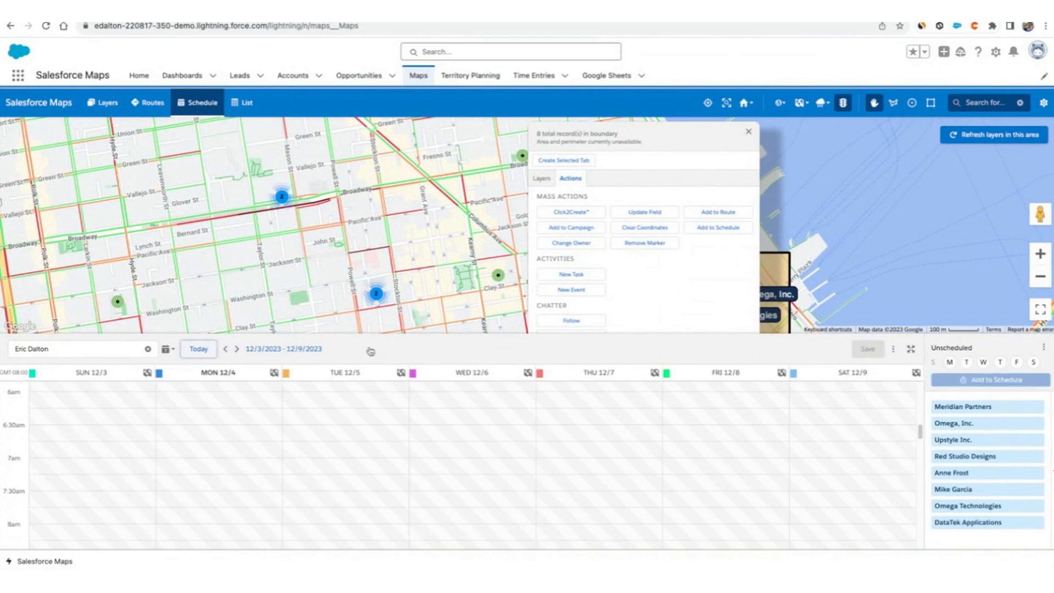
left_click(1038, 473)
left_click(1038, 473)
left_click(1038, 473)
left_click(1038, 473)
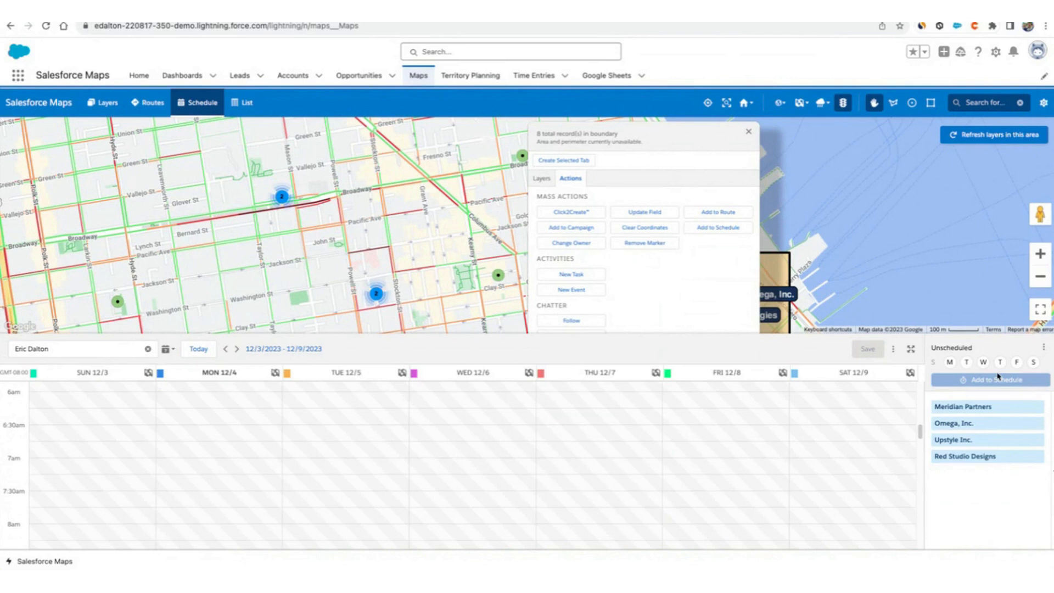
Schedule the remaining four accounts on Thursday 12/7 and save the schedule.
left_click(950, 362)
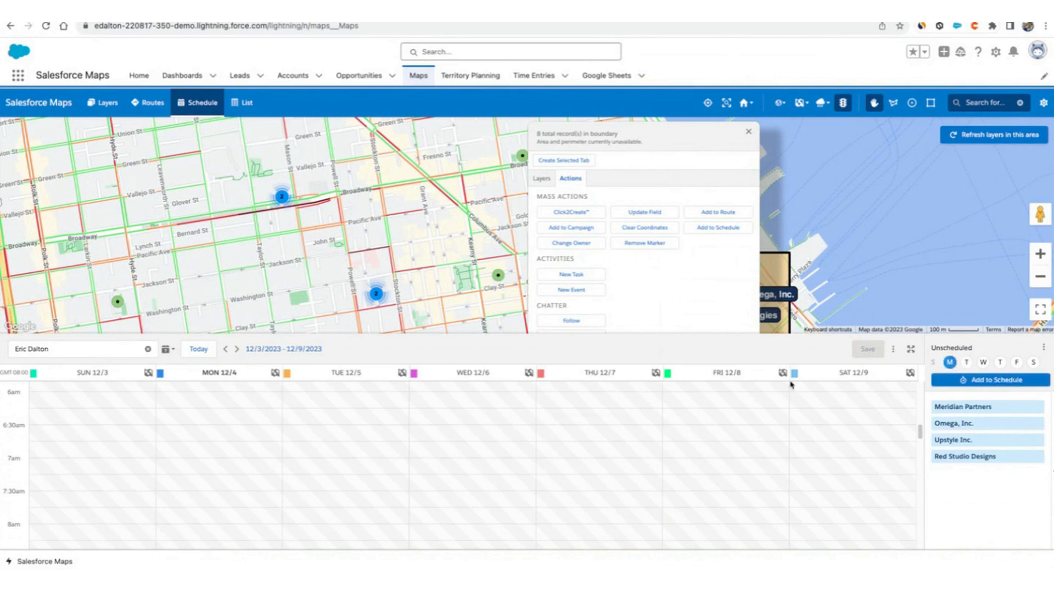
left_click(600, 372)
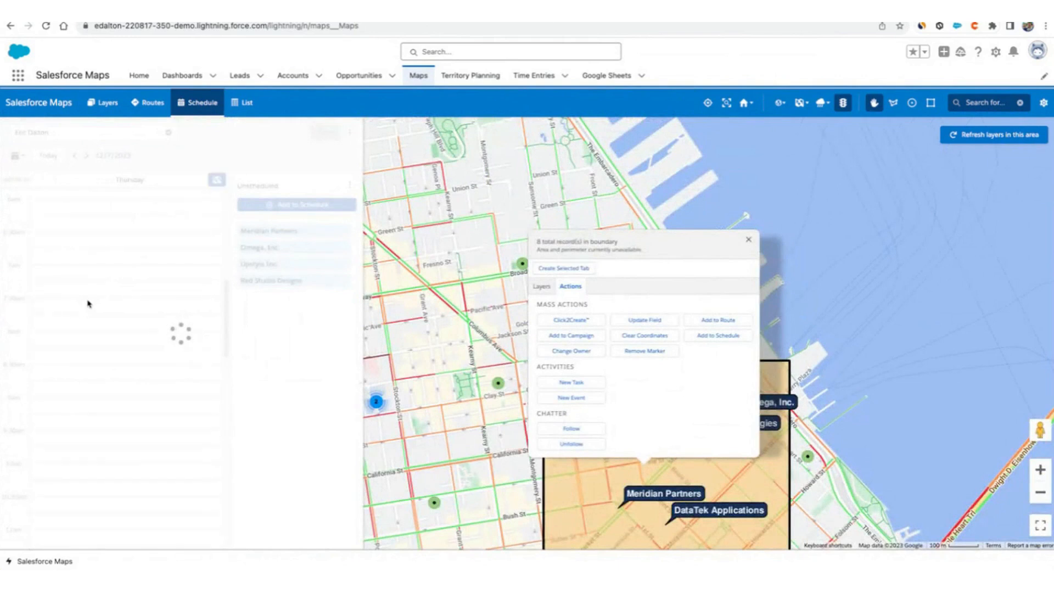
scroll(153, 393, "down", 3)
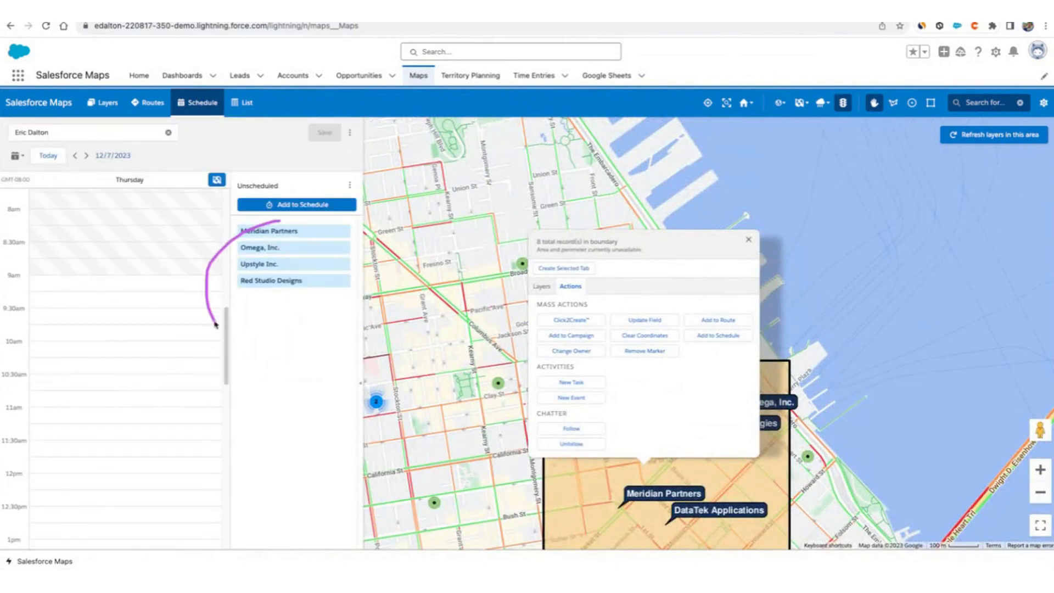
left_click(280, 204)
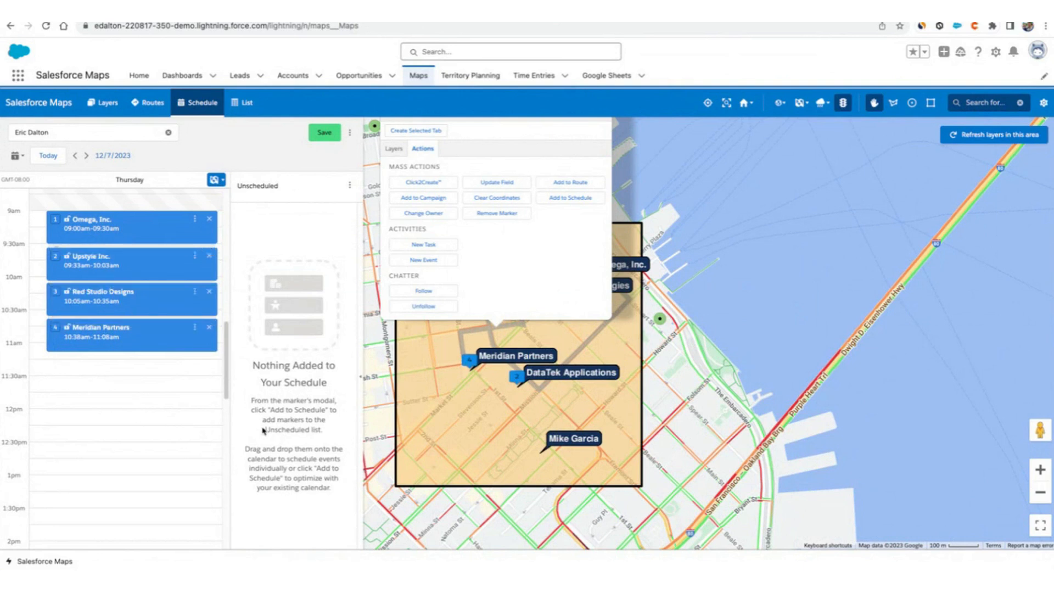
left_click(316, 138)
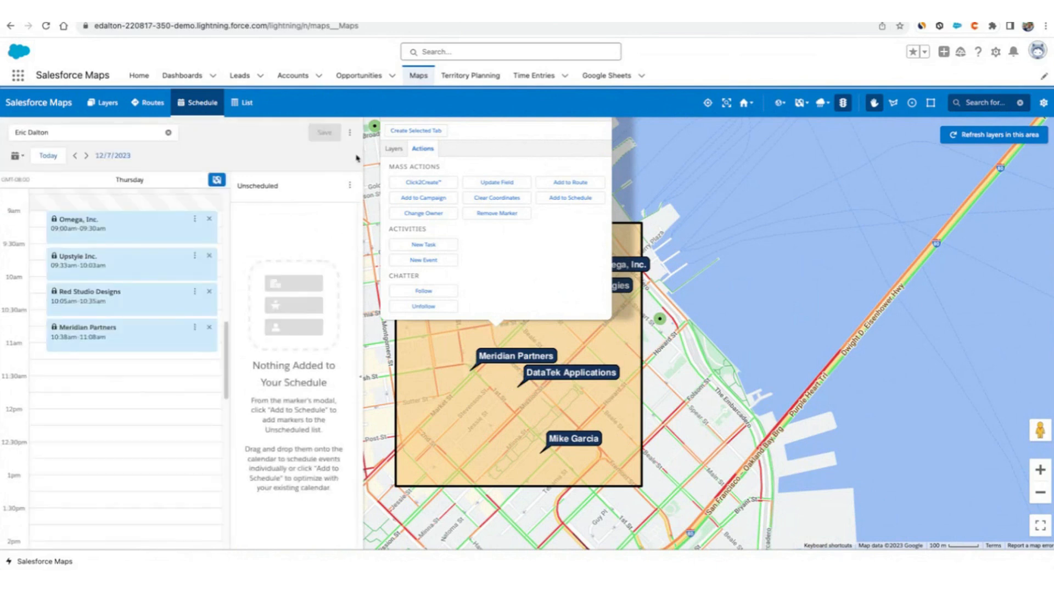
left_click(668, 180)
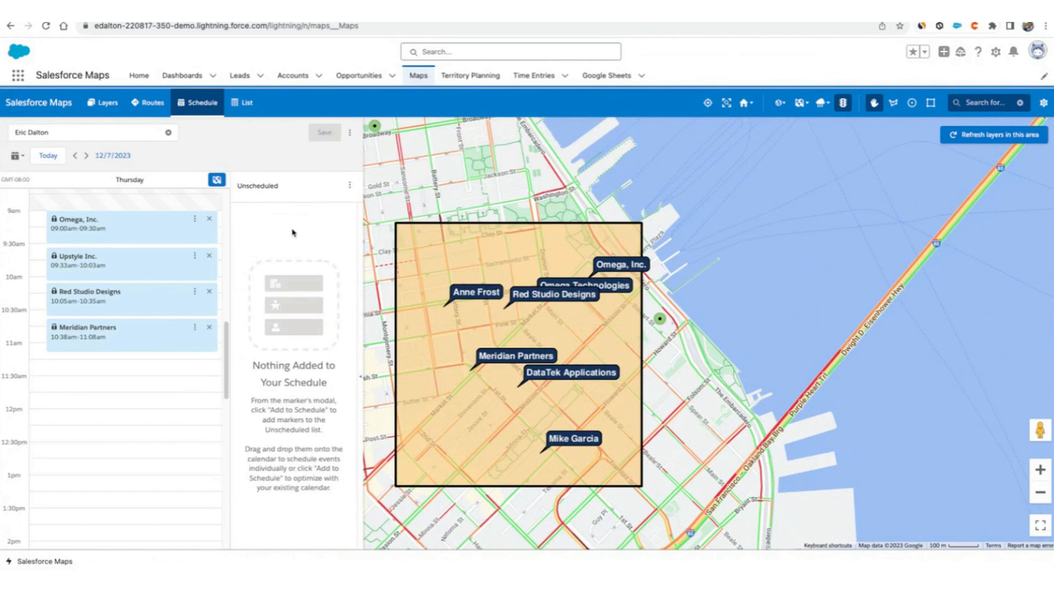
left_click(103, 103)
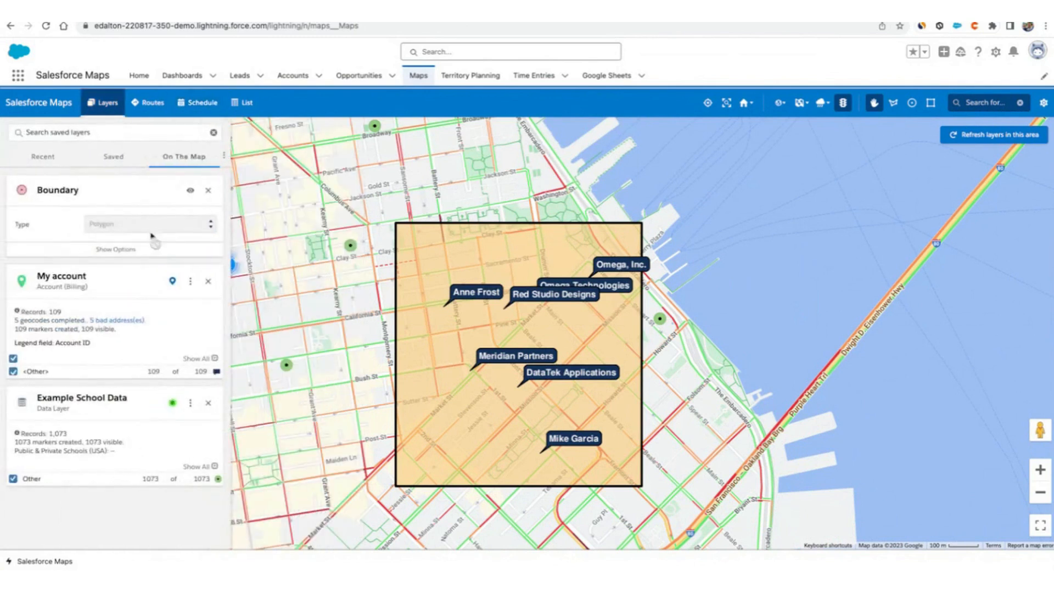
left_click(470, 294)
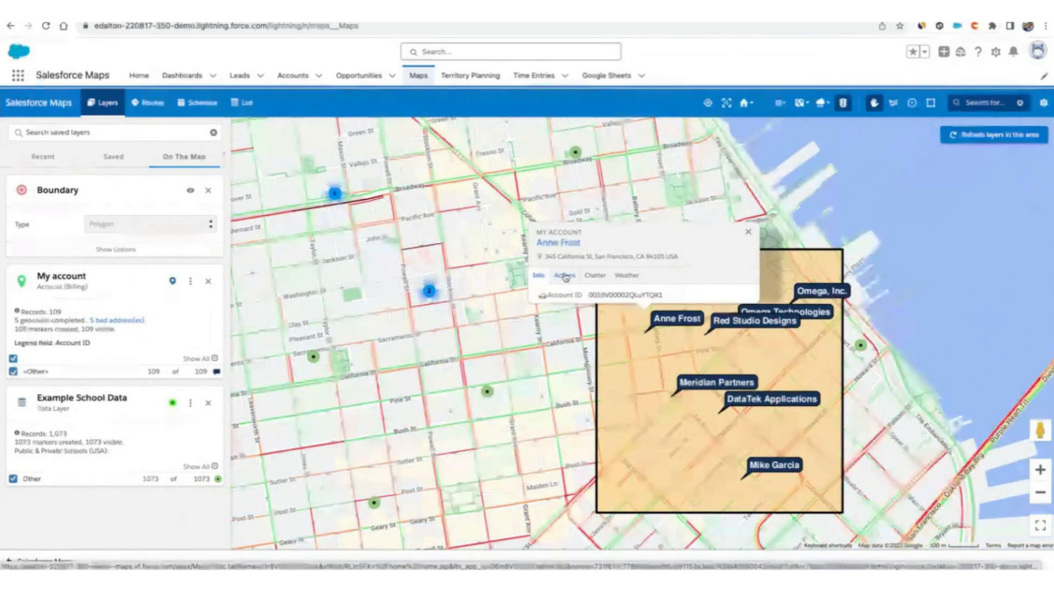
left_click(761, 322)
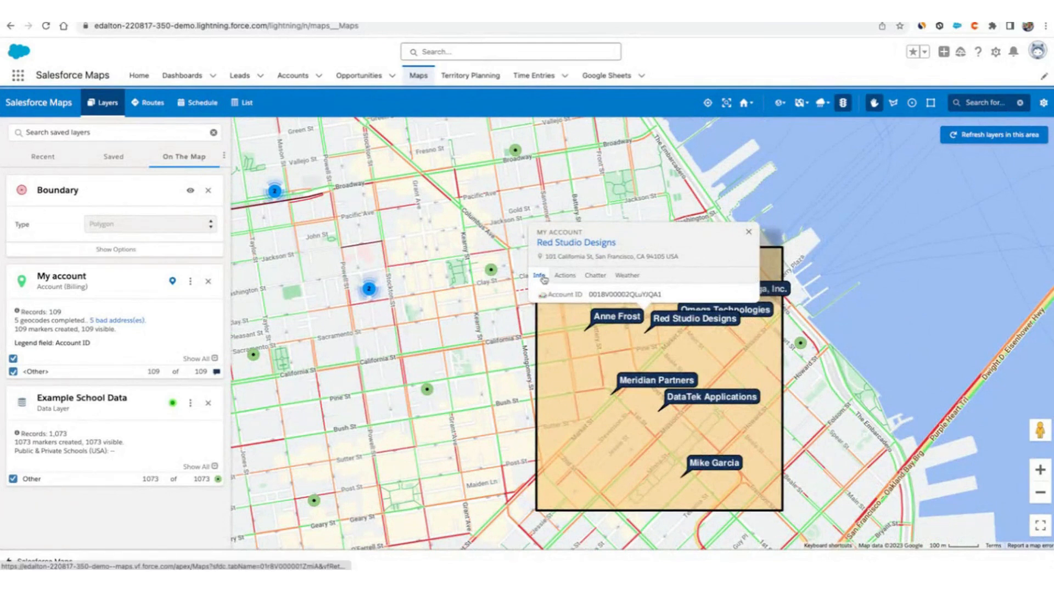
mouse_move(546, 300)
left_mouse_down()
mouse_move(655, 300)
mouse_move(578, 307)
left_mouse_up()
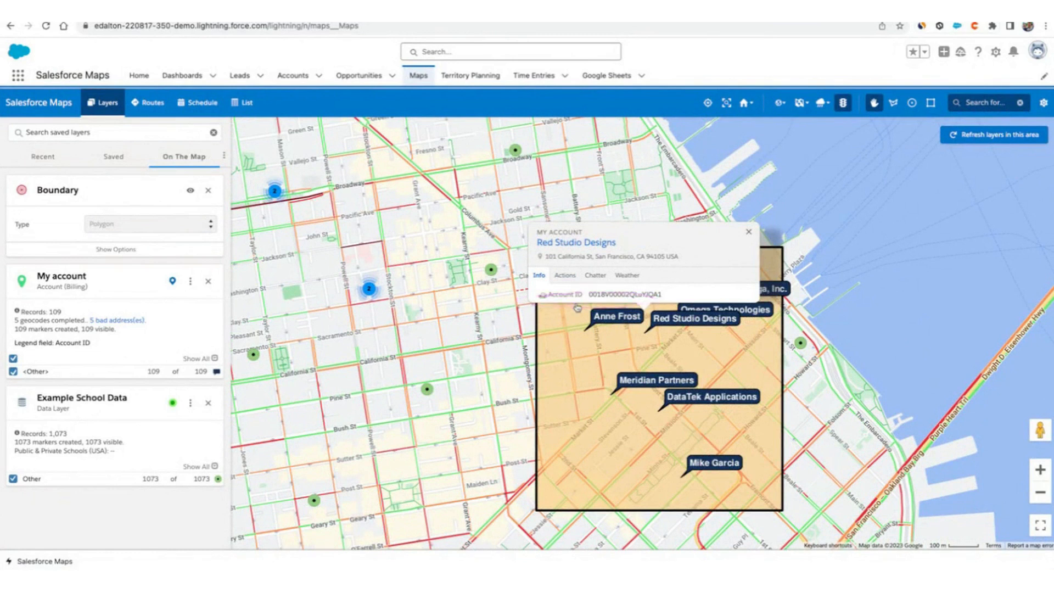
Open the Red Studio Designs account record in a new tab and browse its Contacts and Cases.
right_click(567, 243)
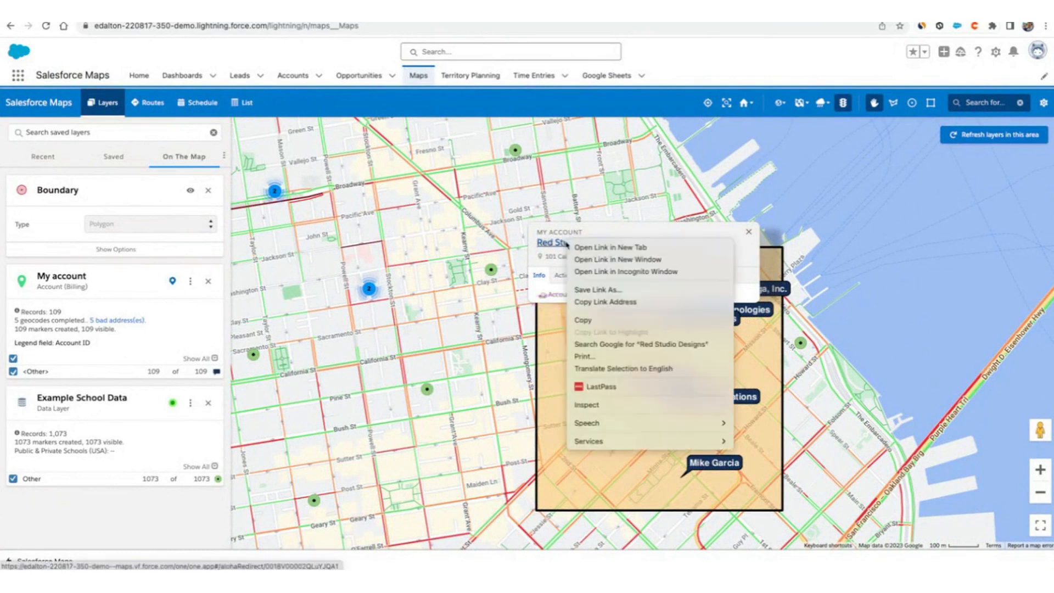
left_click(619, 248)
left_click(456, 13)
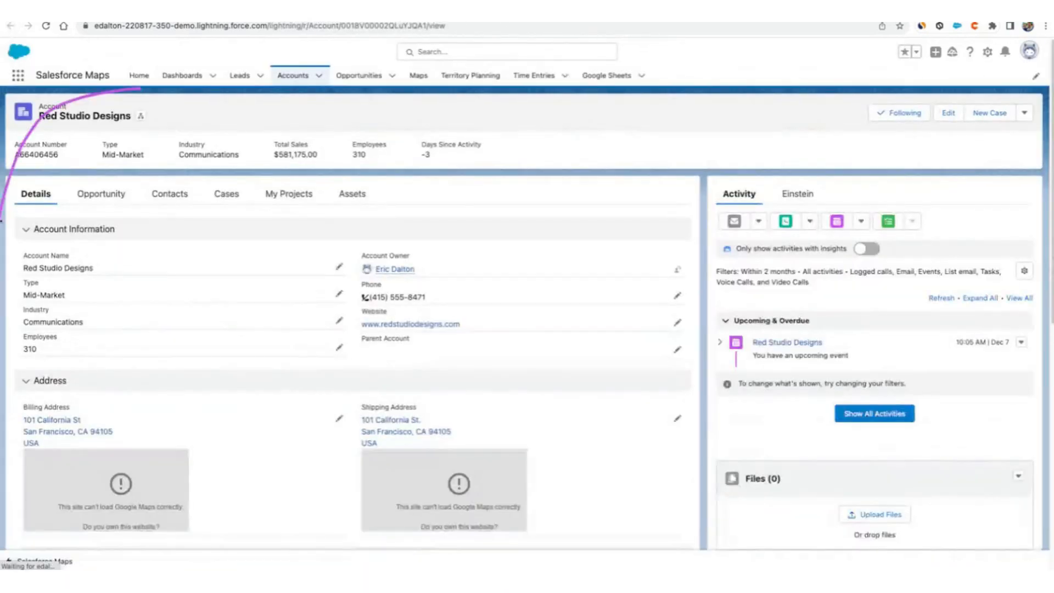
left_click(169, 194)
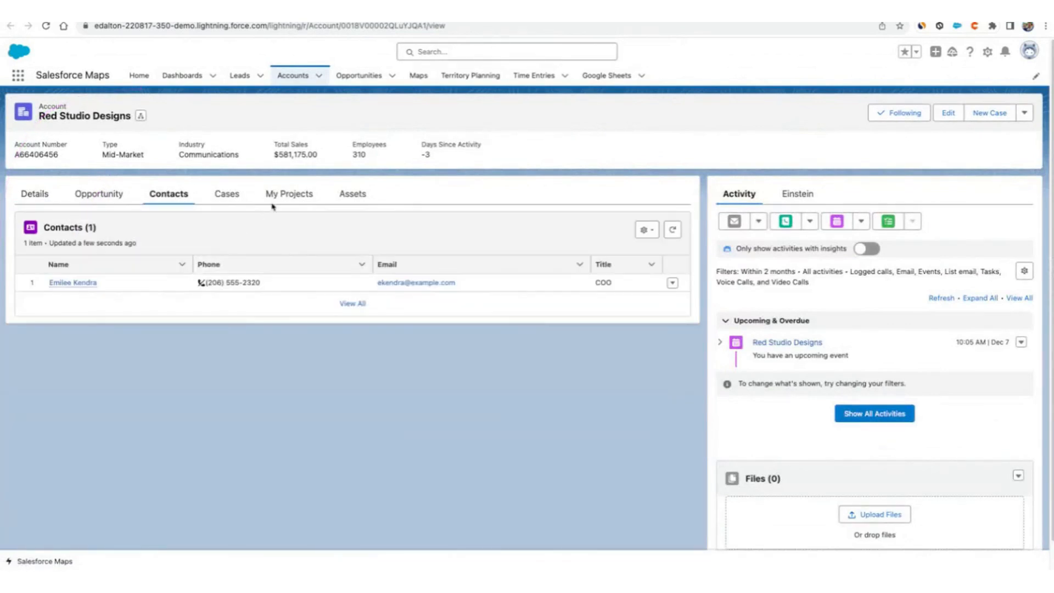
left_click(236, 198)
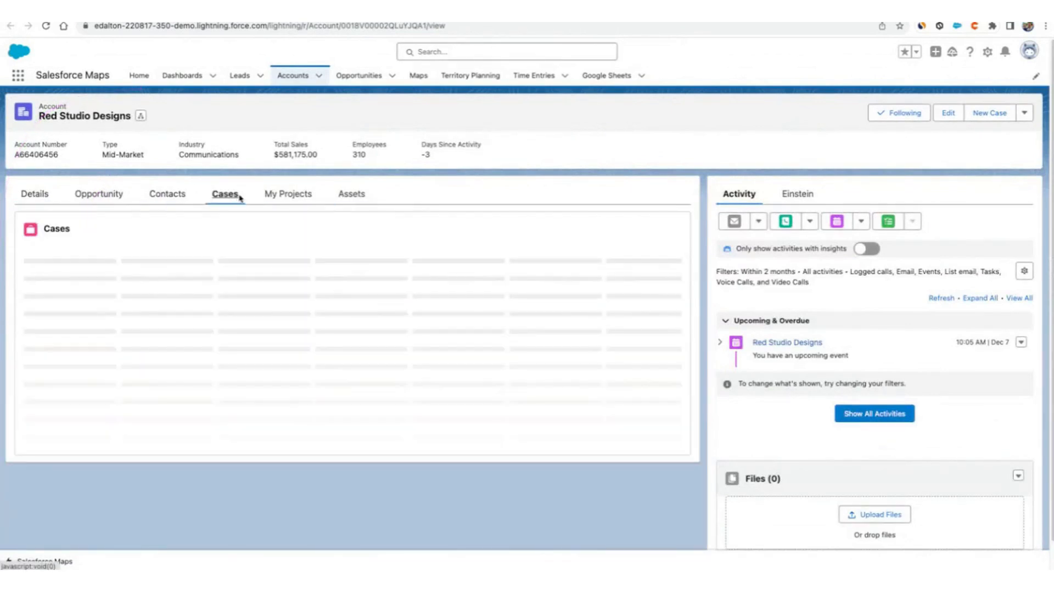
left_click(112, 193)
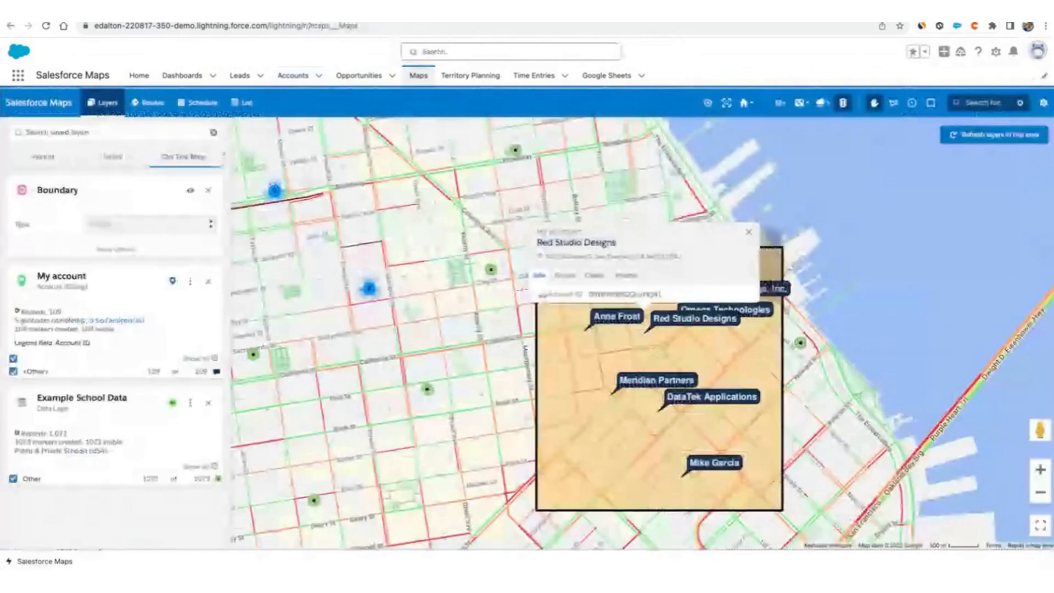
Edit the My account layer's display options and add another background color rule row.
left_click(749, 231)
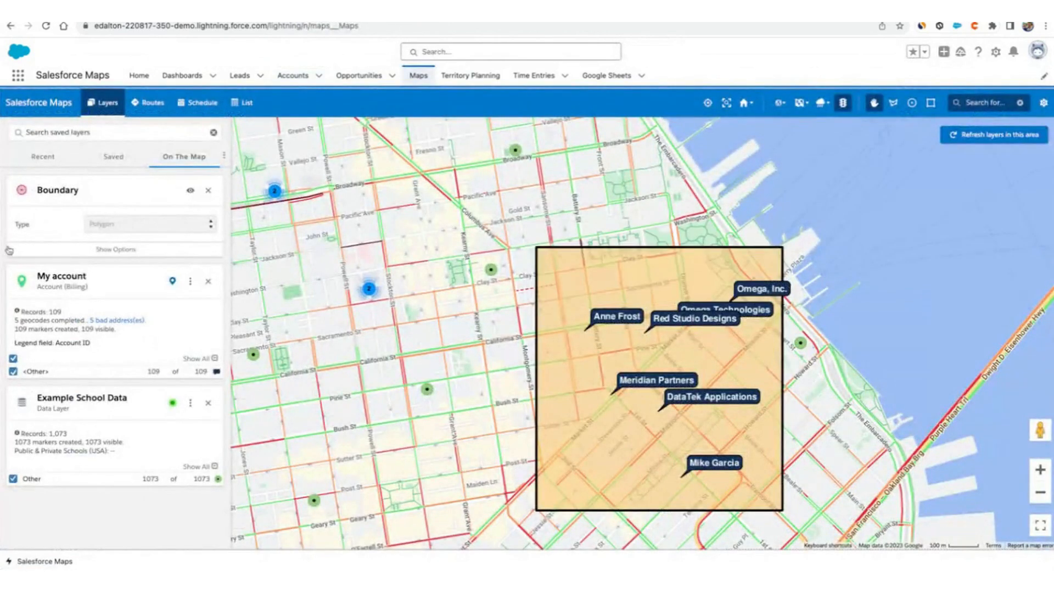
left_click(190, 281)
left_click(199, 307)
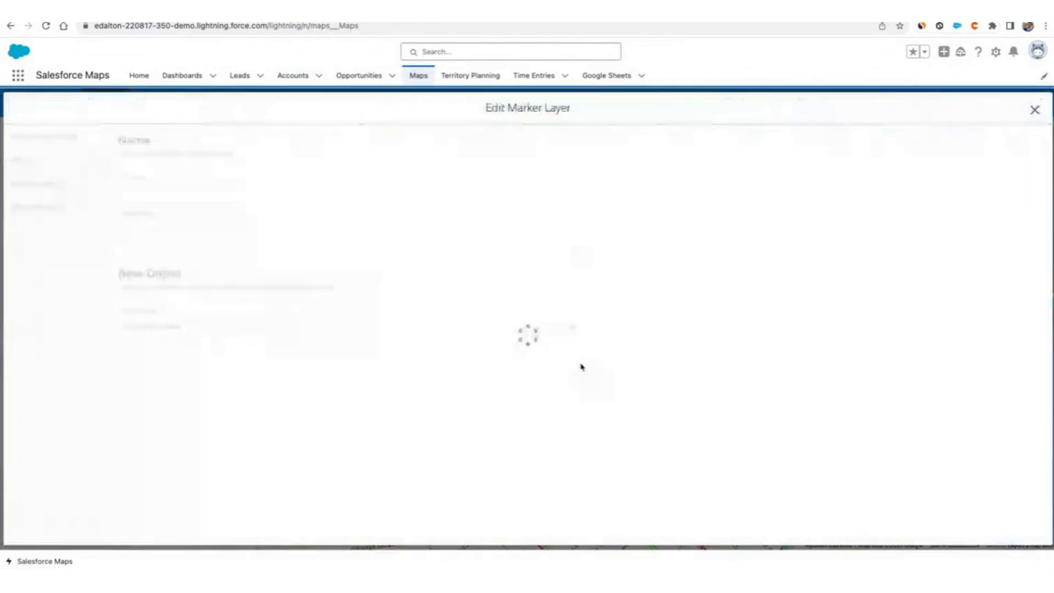
left_click(18, 190)
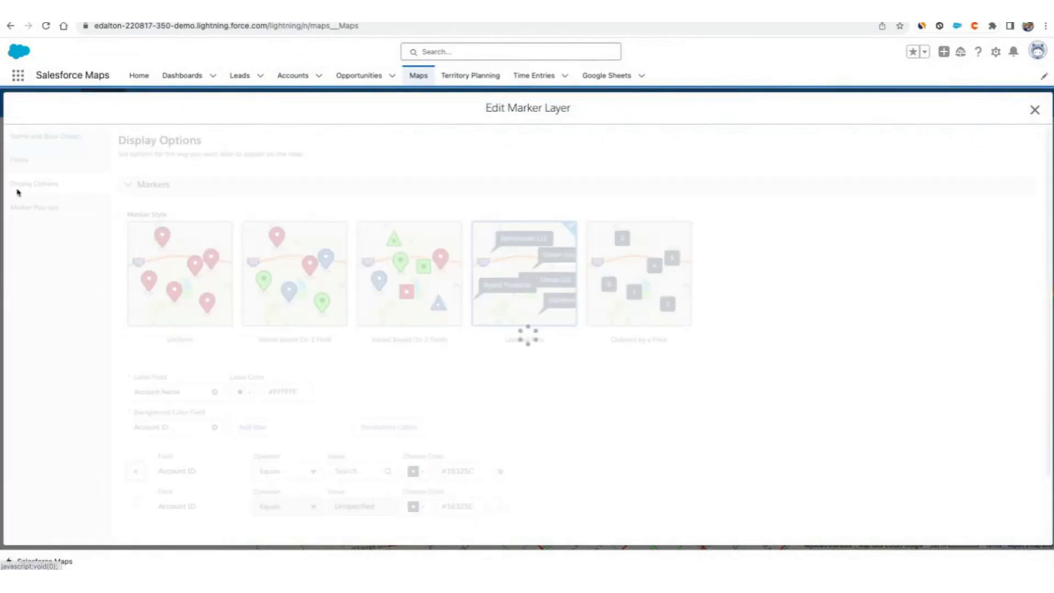
scroll(360, 405, "down", 3)
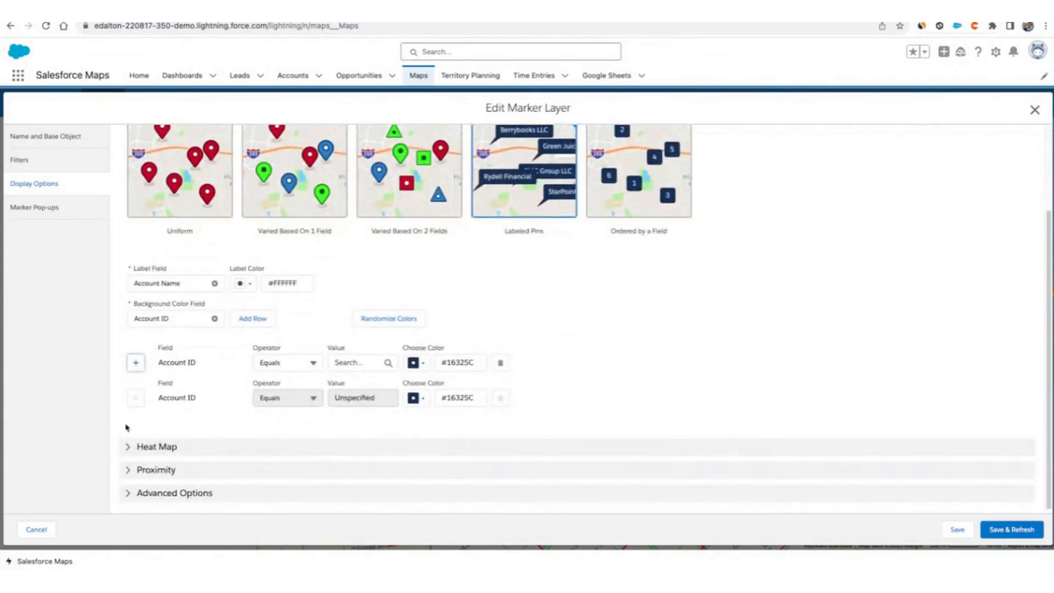
left_click_drag(111, 378, 387, 371)
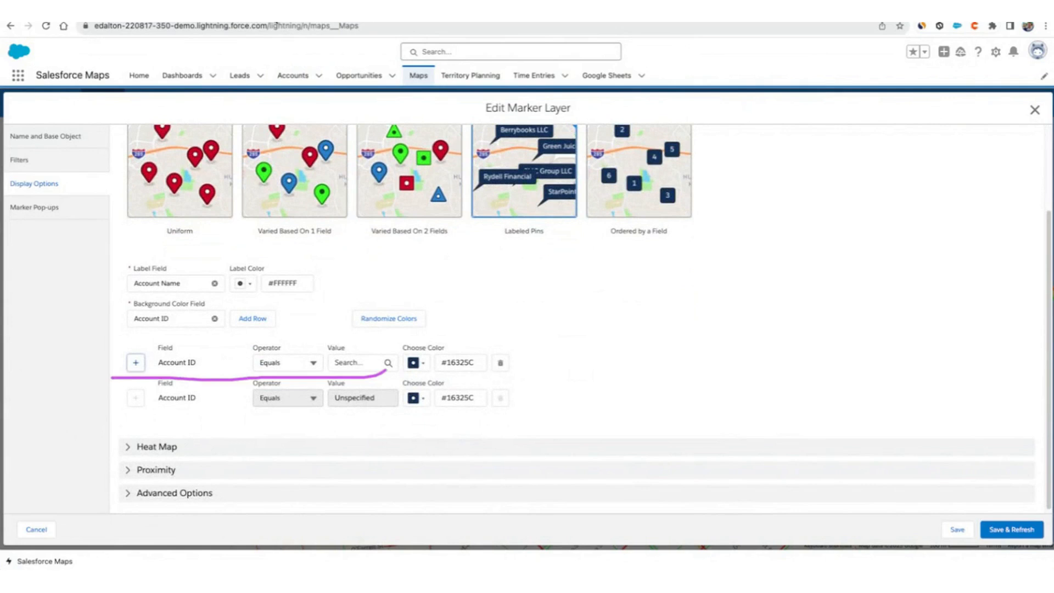
left_click(136, 366)
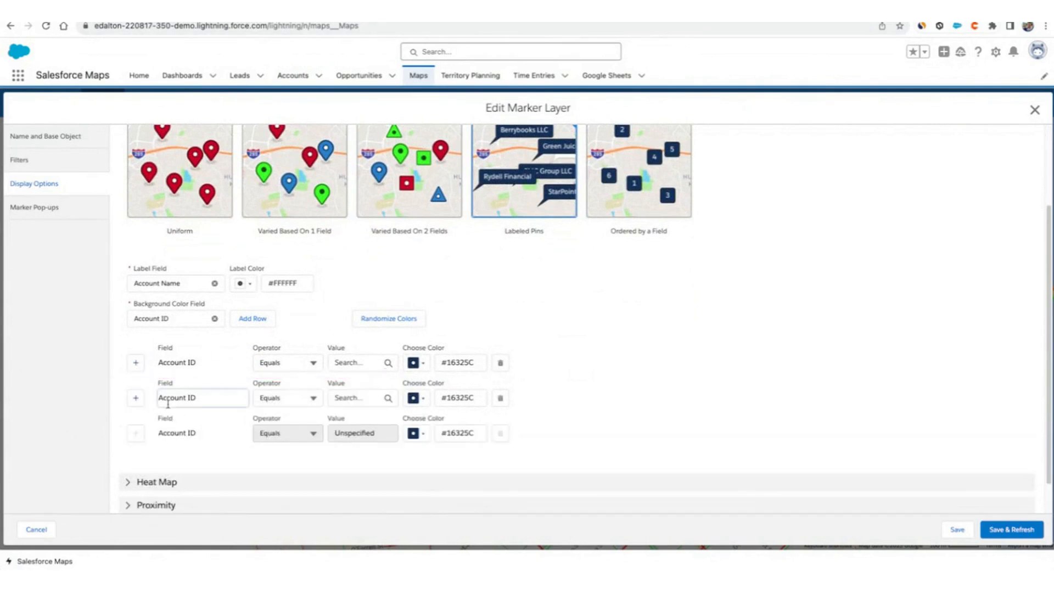
Clear the background color field and set it back to Account ID.
left_click(214, 319)
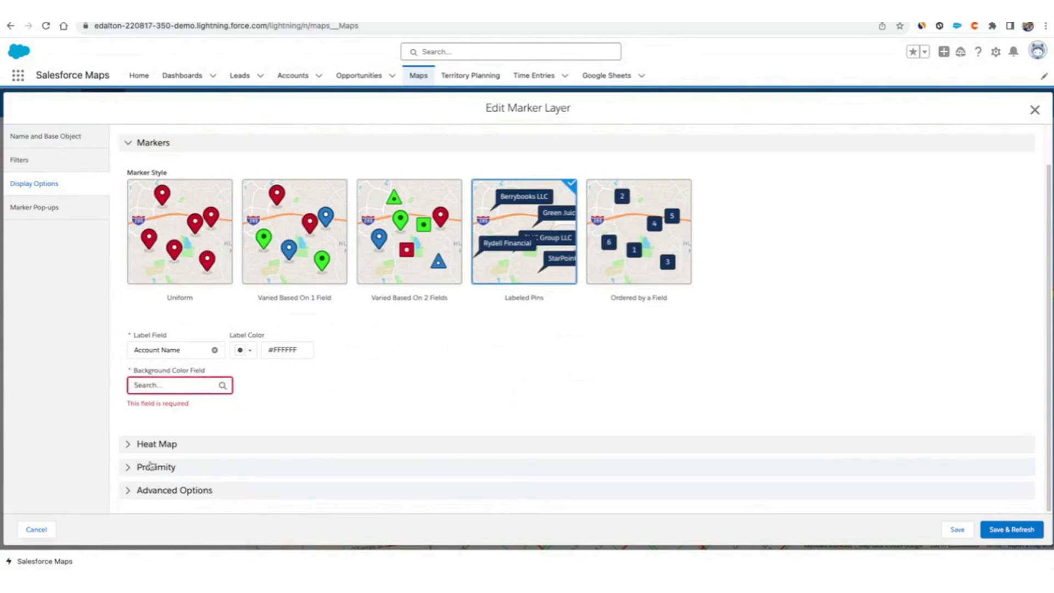
left_click(34, 211)
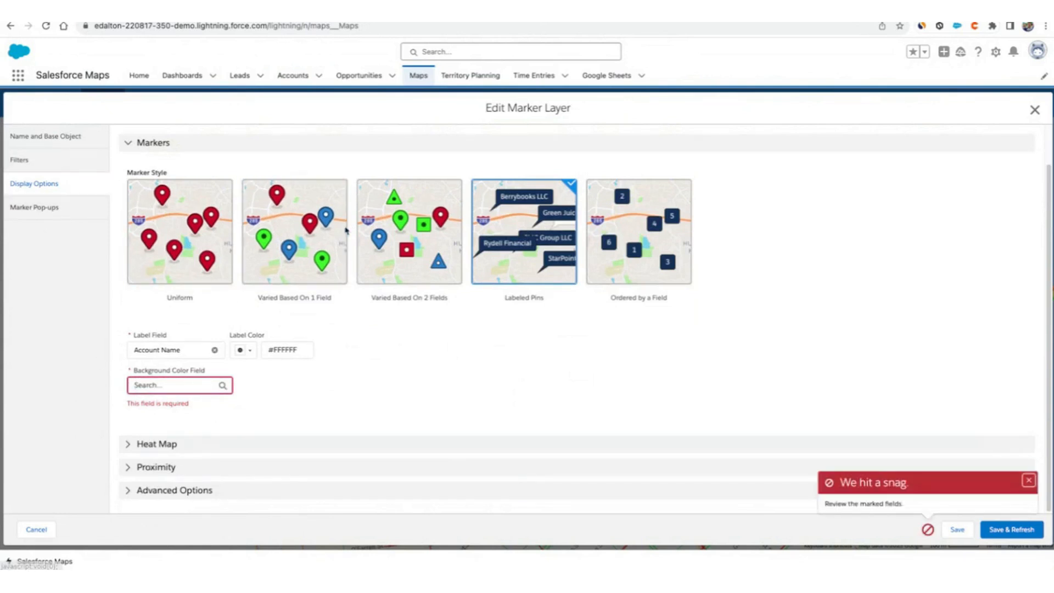
left_click(174, 385)
left_click(181, 407)
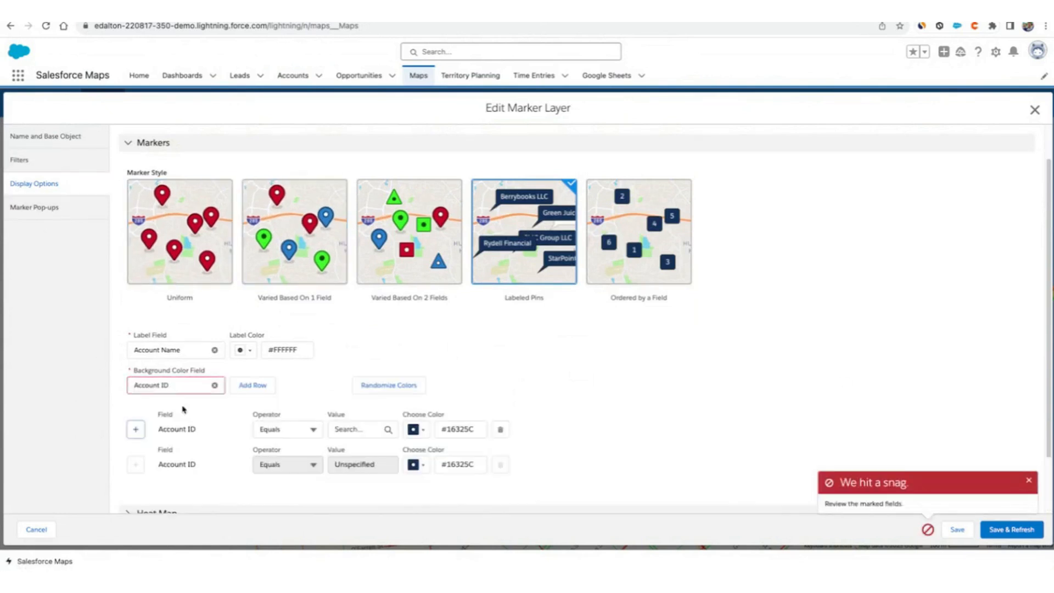
Open the Marker Pop-ups settings and add Open vs. Closed Opportunities as the first details field.
left_click(41, 207)
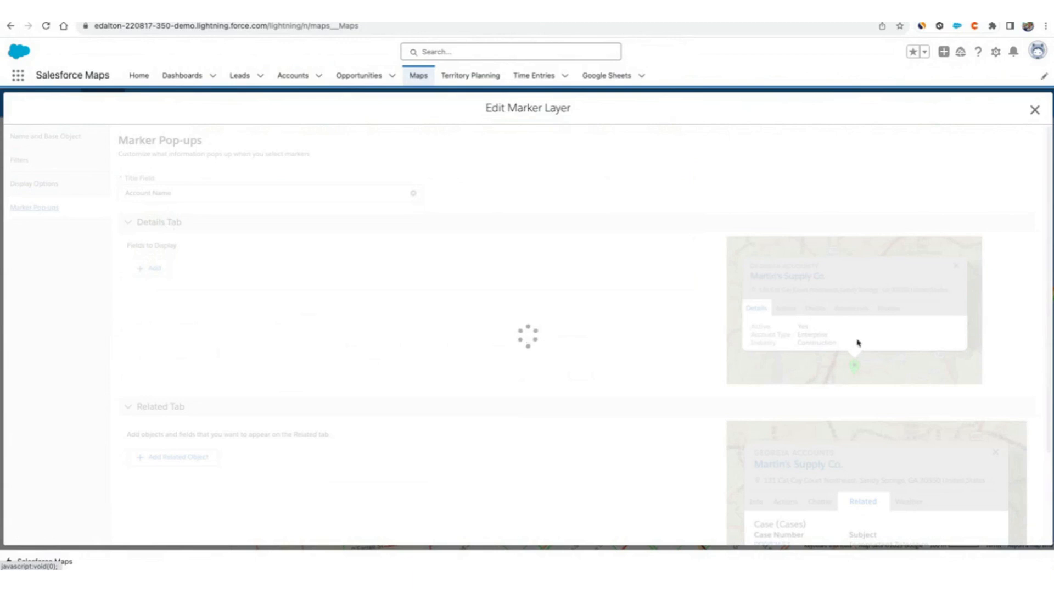
mouse_move(814, 269)
left_mouse_down()
mouse_move(729, 353)
mouse_move(754, 286)
left_mouse_up()
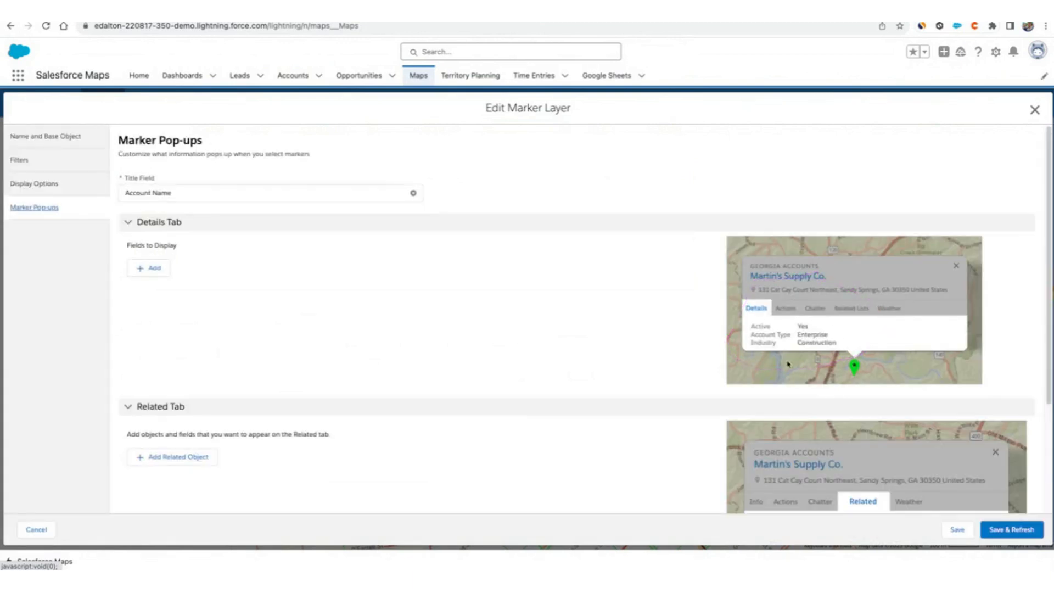
left_click(141, 268)
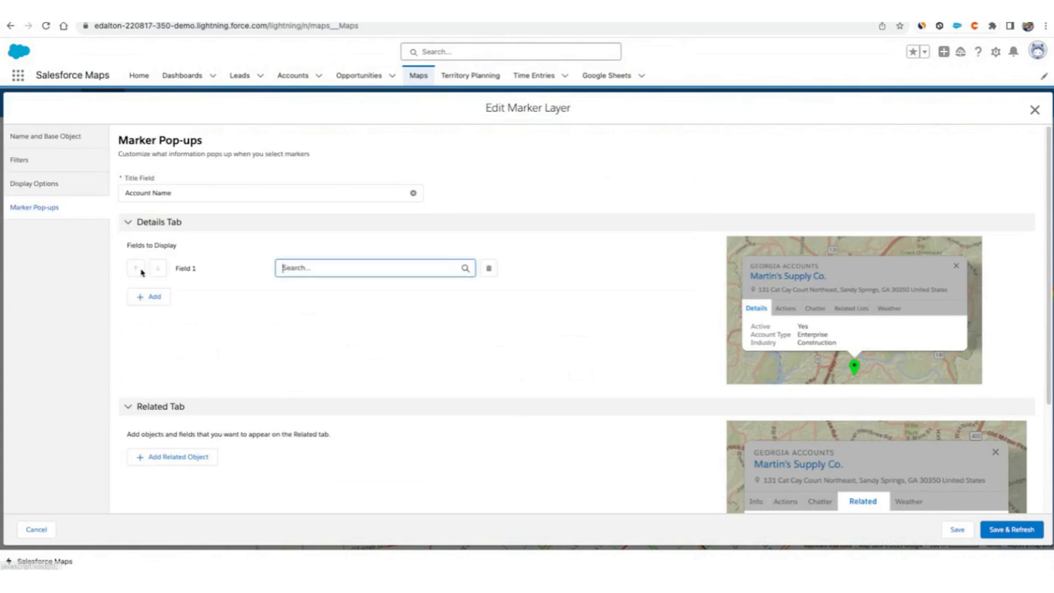
left_click(302, 266)
type("con")
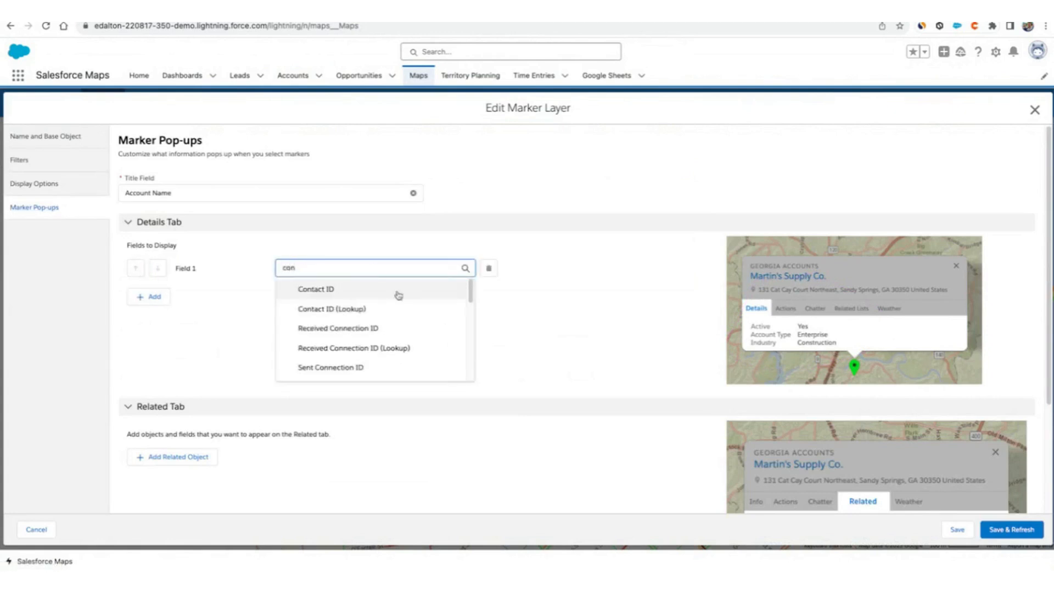
scroll(405, 336, "down", 5)
double_click(301, 267)
type("opp")
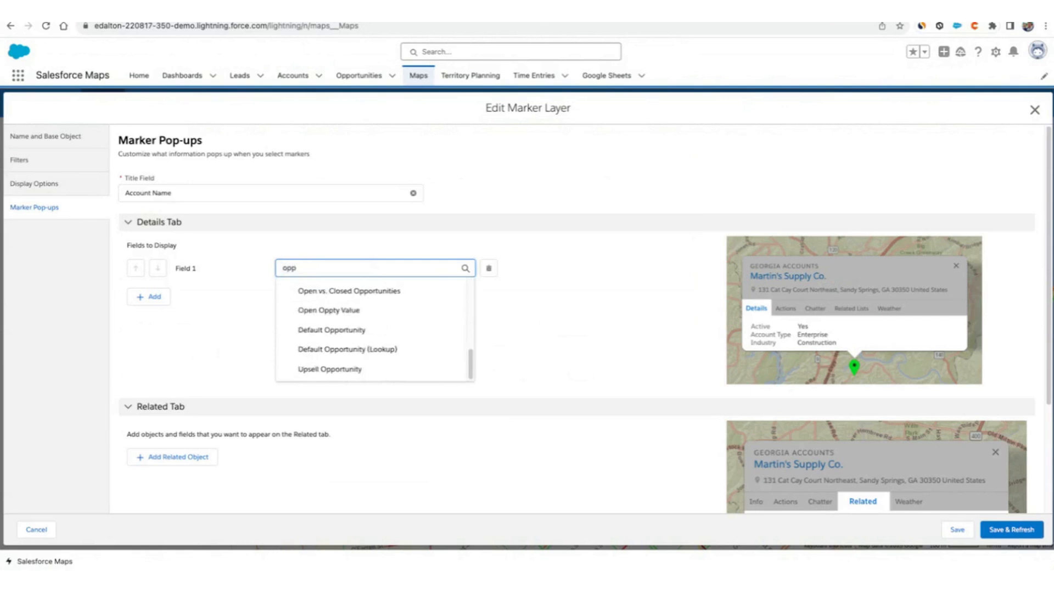
left_click(395, 289)
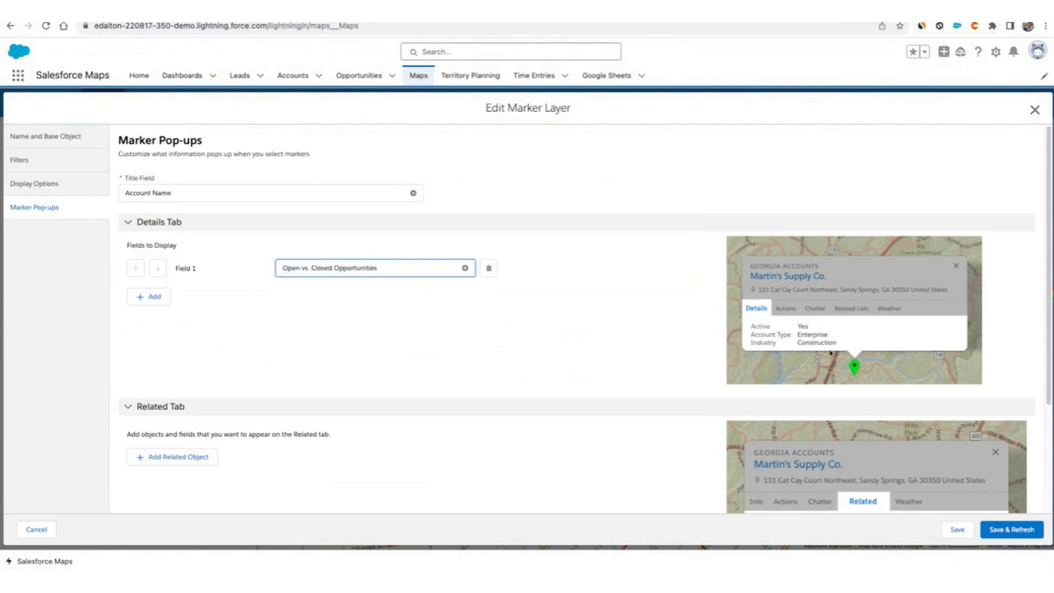
Add a second pop-up details field and set it to Email.
left_click(146, 297)
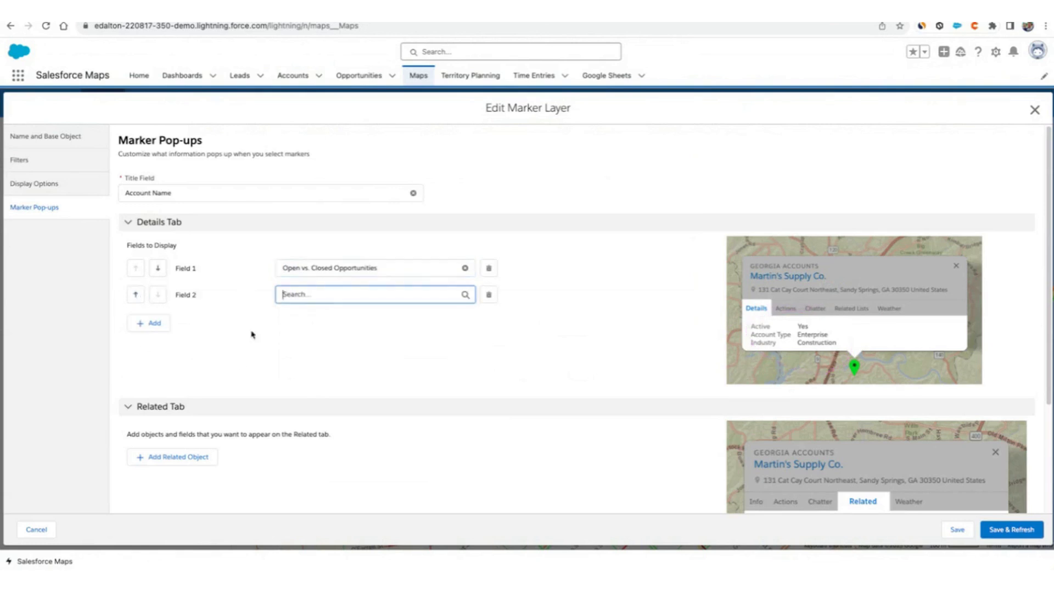
left_click(339, 295)
scroll(351, 374, "down", 1)
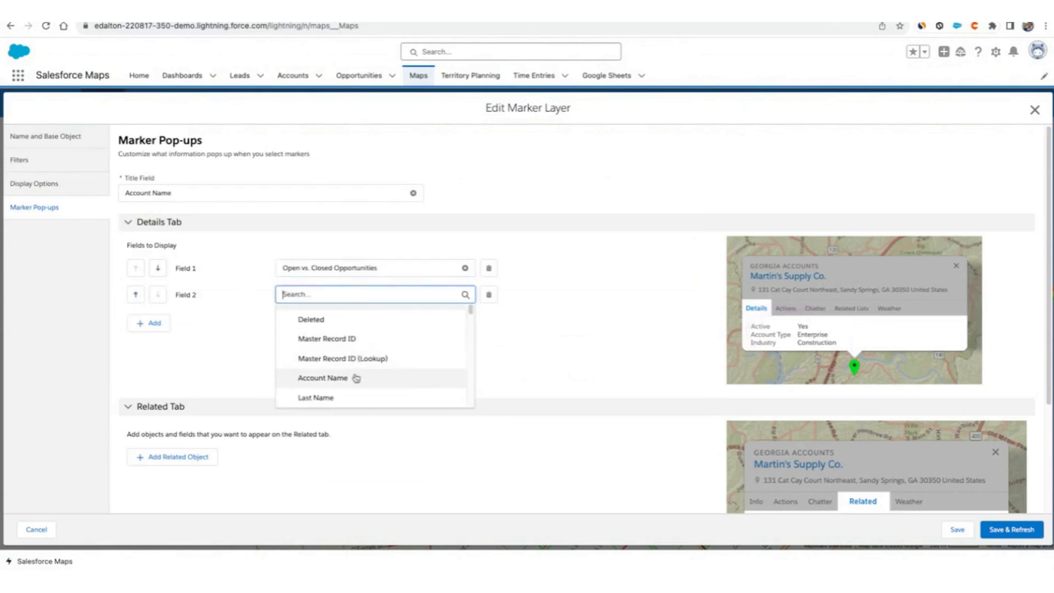
left_click(363, 393)
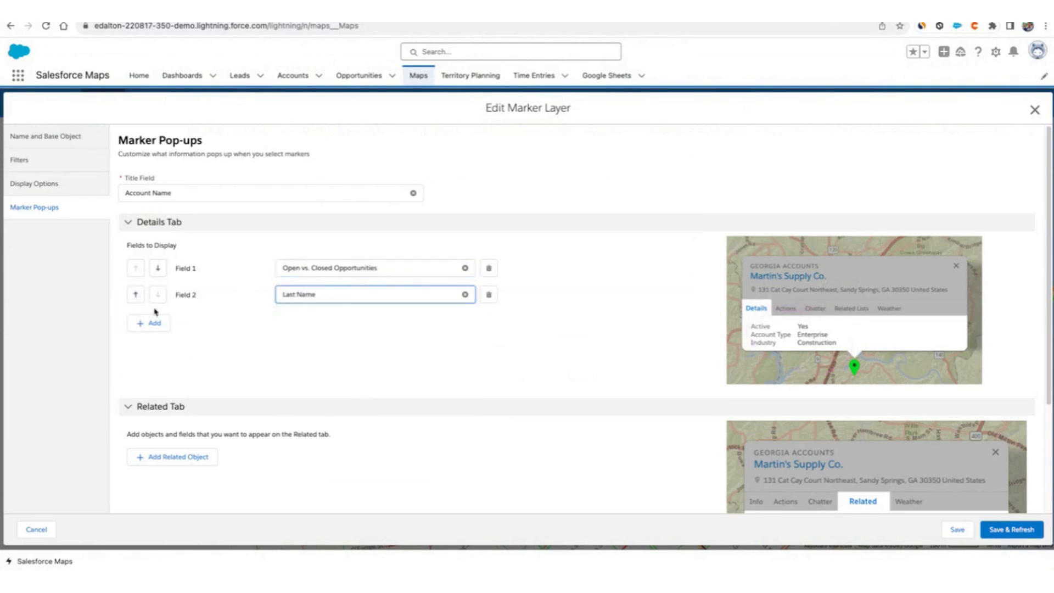
left_click(465, 295)
scroll(382, 394, "down", 5)
scroll(382, 394, "down", 1)
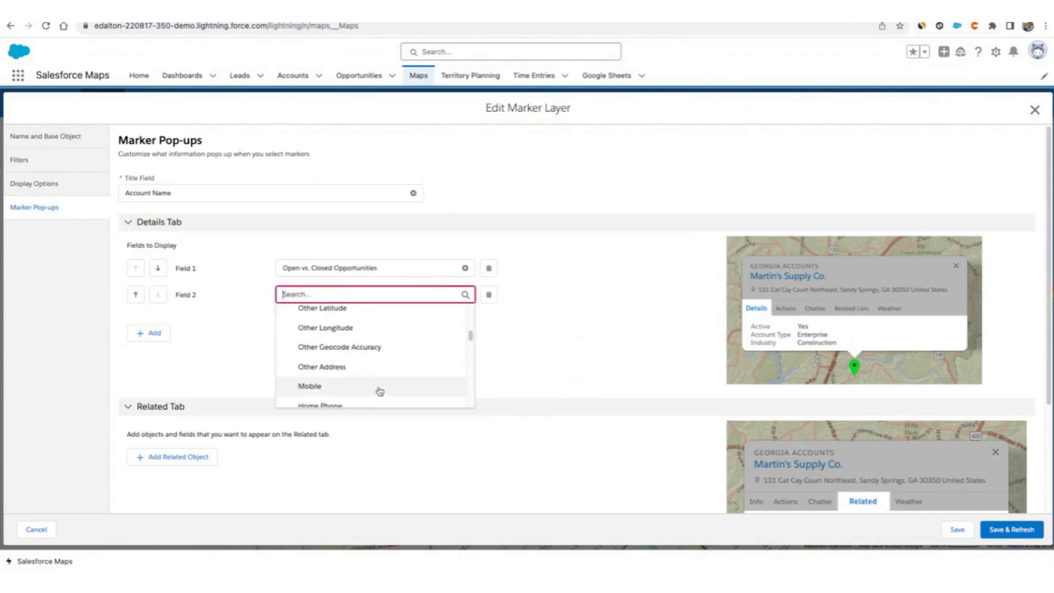
scroll(372, 371, "down", 2)
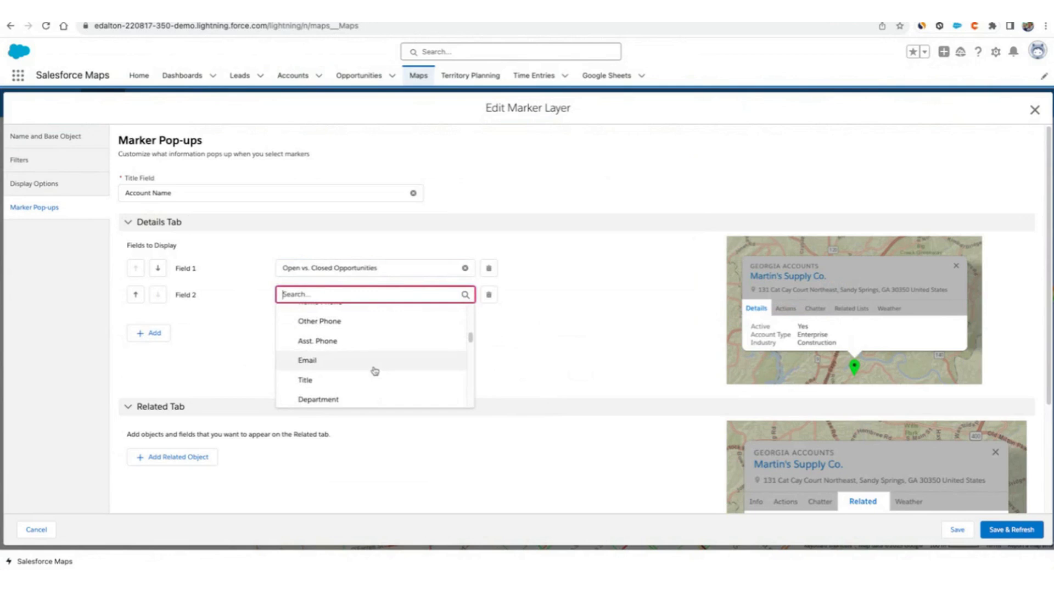
left_click(348, 349)
Add a third details field row and browse its field list, leaving it empty.
left_click(148, 333)
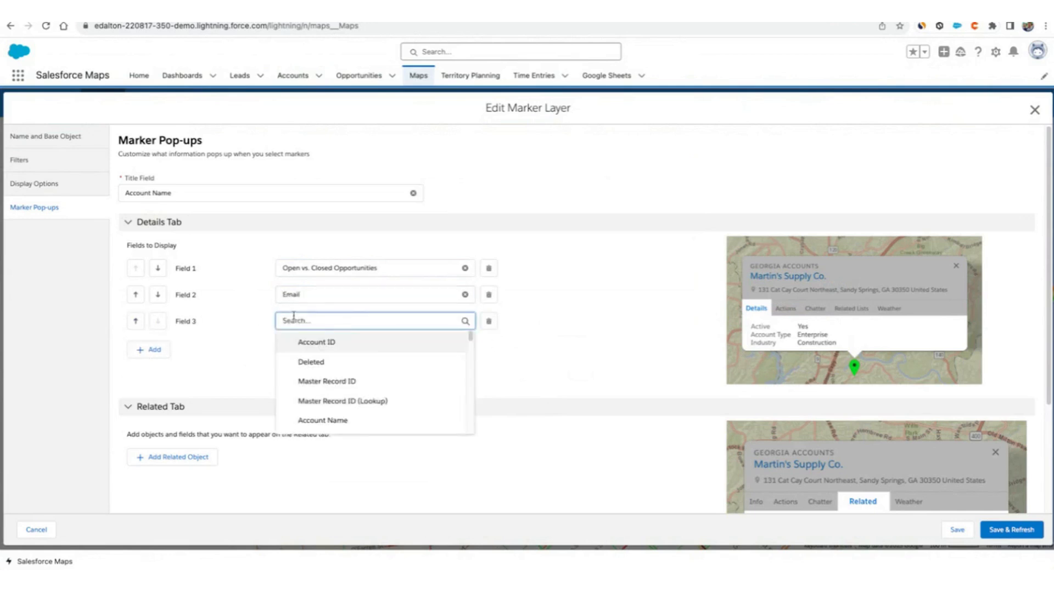
scroll(378, 364, "down", 10)
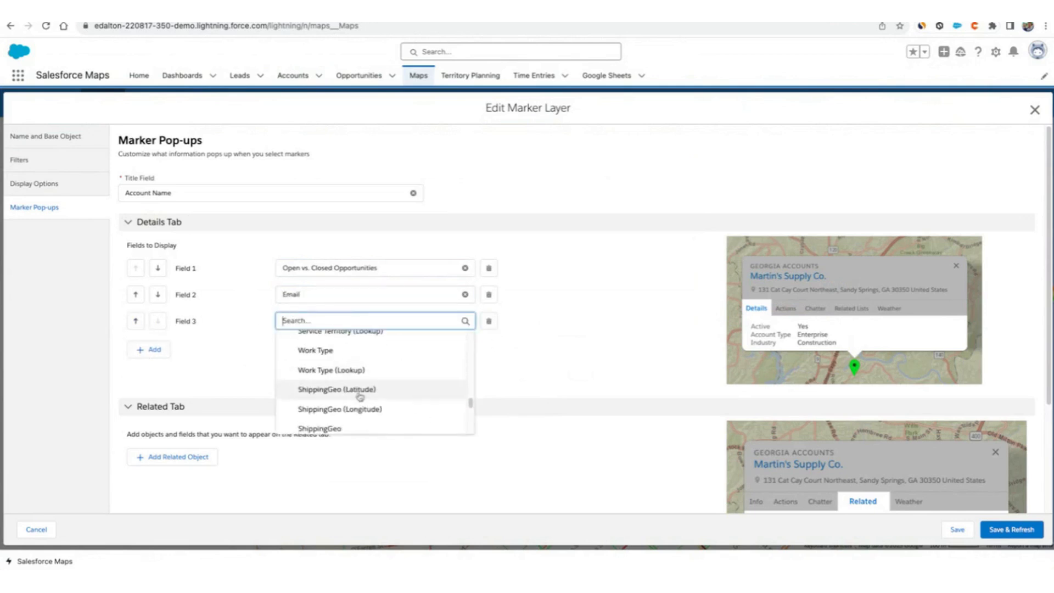
scroll(395, 381, "down", 4)
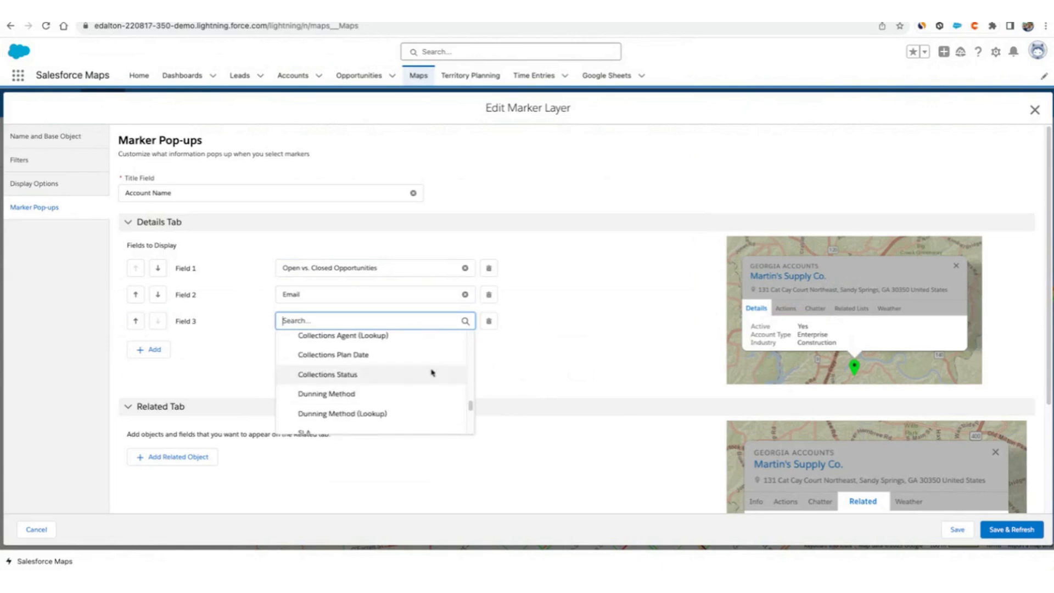
left_click(547, 222)
left_click(550, 225)
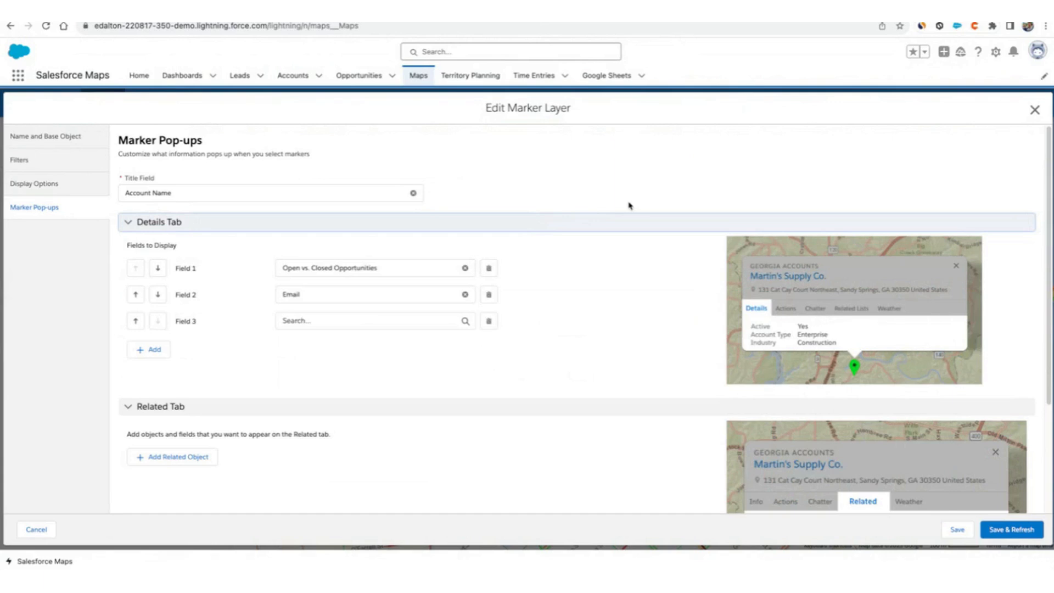
scroll(632, 237, "down", 3)
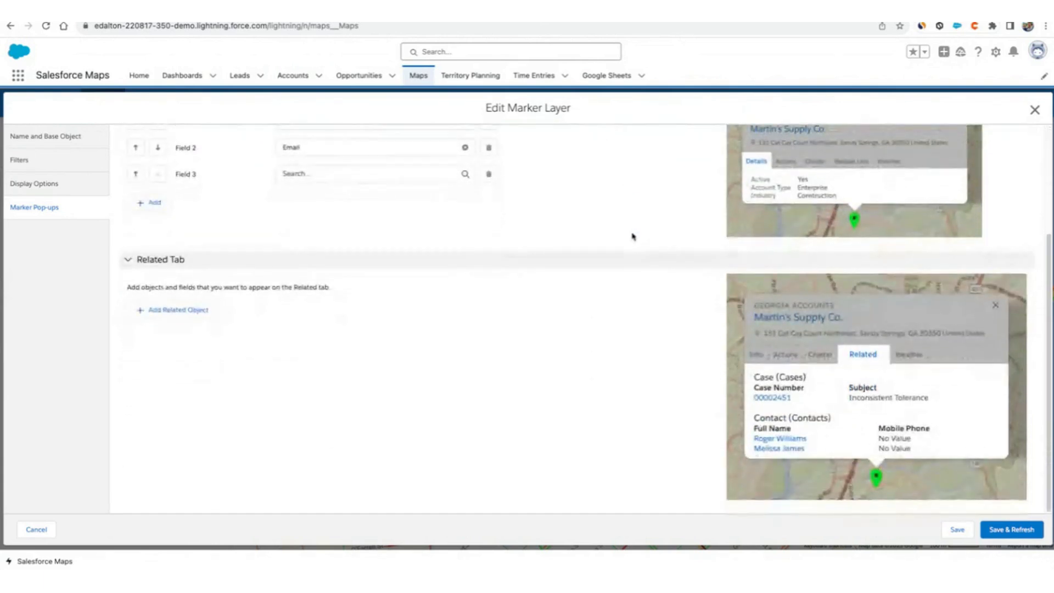